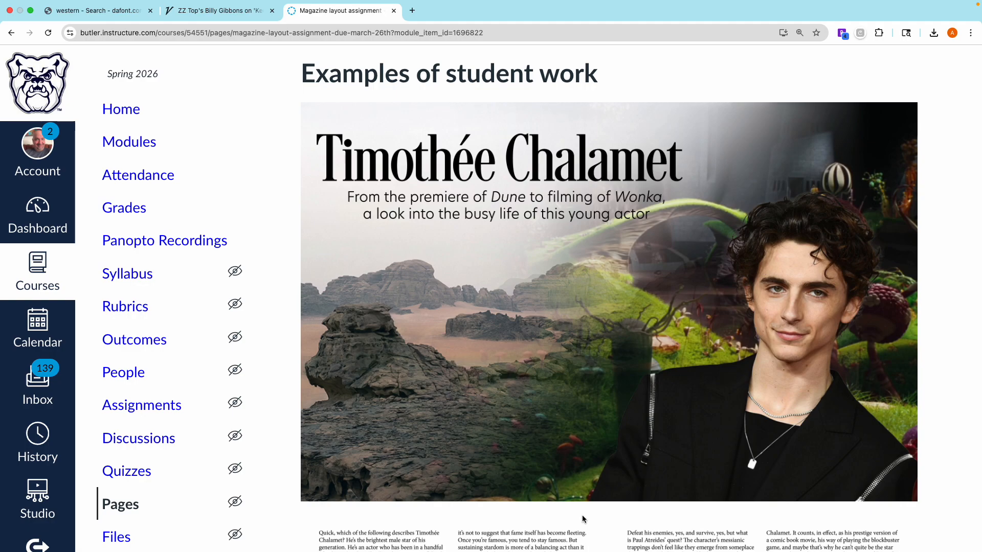
Step: Examine the Timothée Chalamet magazine spread among the student work examples, including its opening image, article columns and pull quotes
{"action": "scroll", "coordinate": [582, 515], "scroll_direction": "down", "scroll_amount": 6}
{"action": "scroll", "coordinate": [582, 519], "scroll_direction": "down", "scroll_amount": 2}
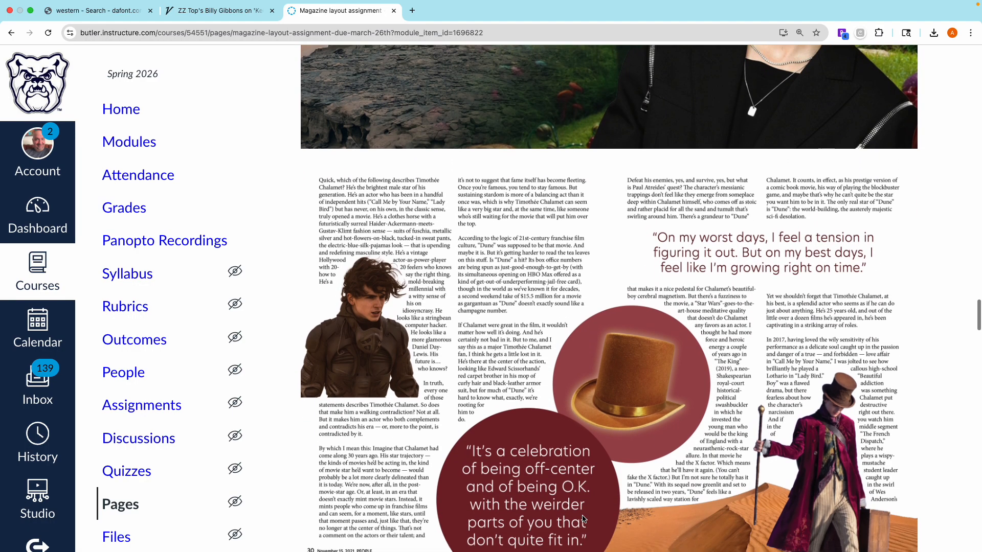
{"action": "scroll", "coordinate": [581, 519], "scroll_direction": "up", "scroll_amount": 2}
{"action": "scroll", "coordinate": [582, 518], "scroll_direction": "up", "scroll_amount": 6}
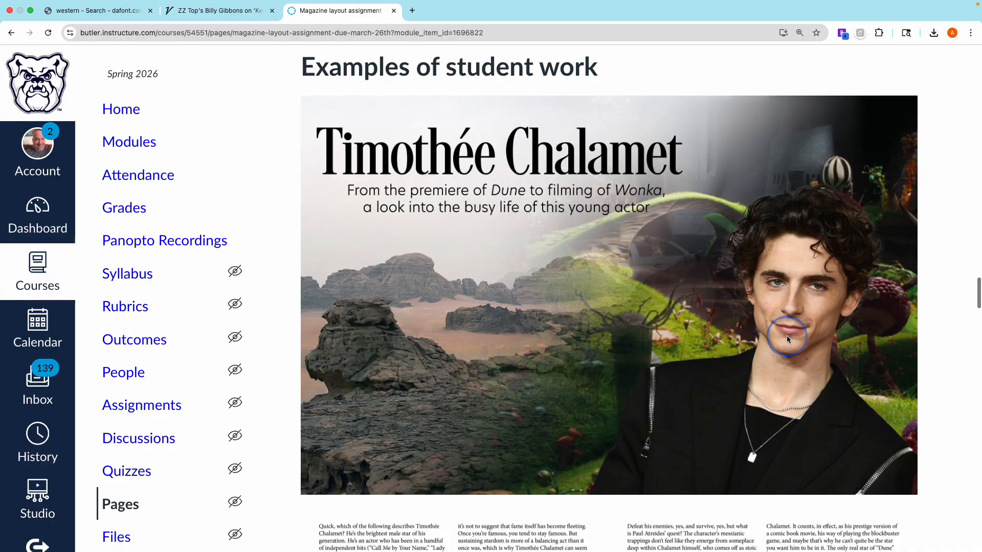
{"action": "scroll", "coordinate": [787, 339], "scroll_direction": "down", "scroll_amount": 5}
{"action": "scroll", "coordinate": [787, 339], "scroll_direction": "down", "scroll_amount": 3}
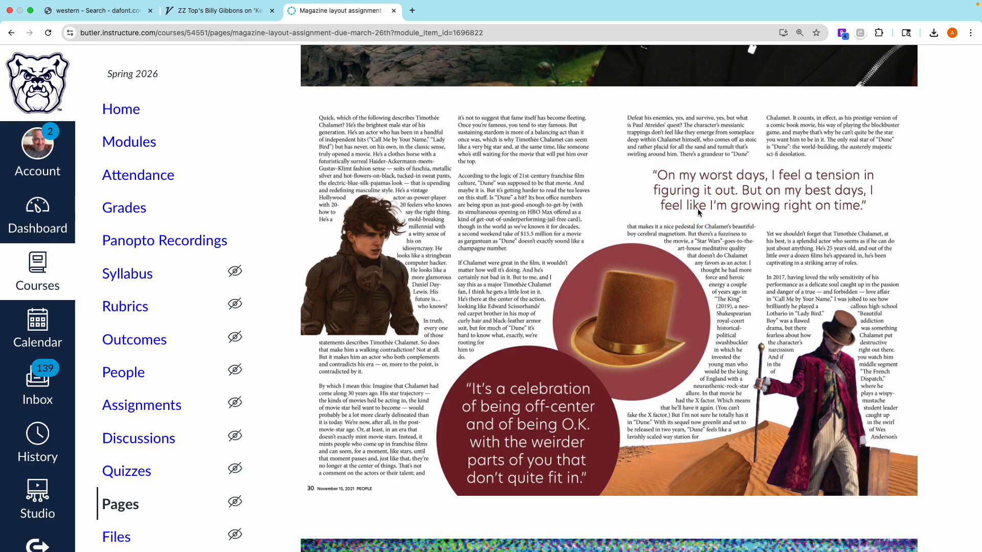
{"action": "scroll", "coordinate": [665, 286], "scroll_direction": "down", "scroll_amount": 5}
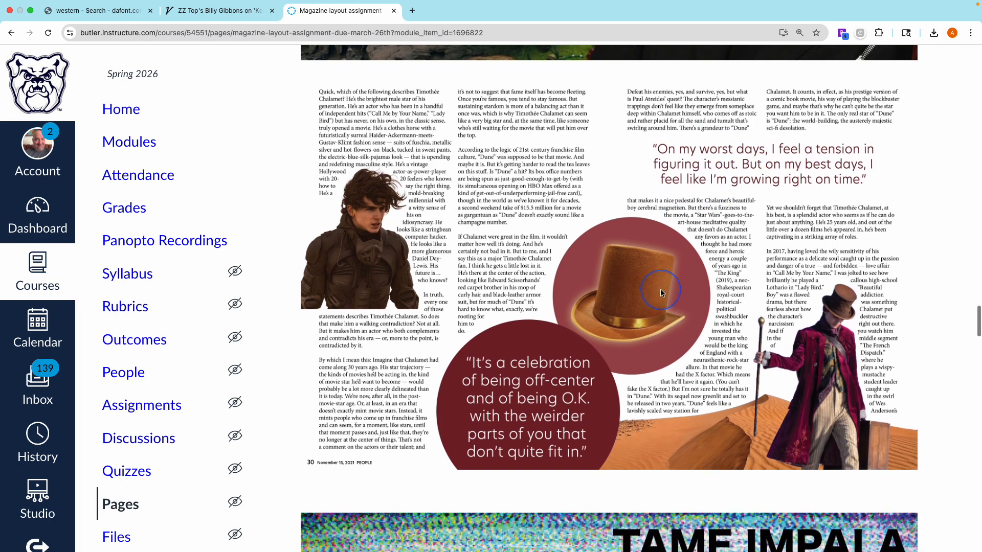
{"action": "scroll", "coordinate": [662, 293], "scroll_direction": "down", "scroll_amount": 3}
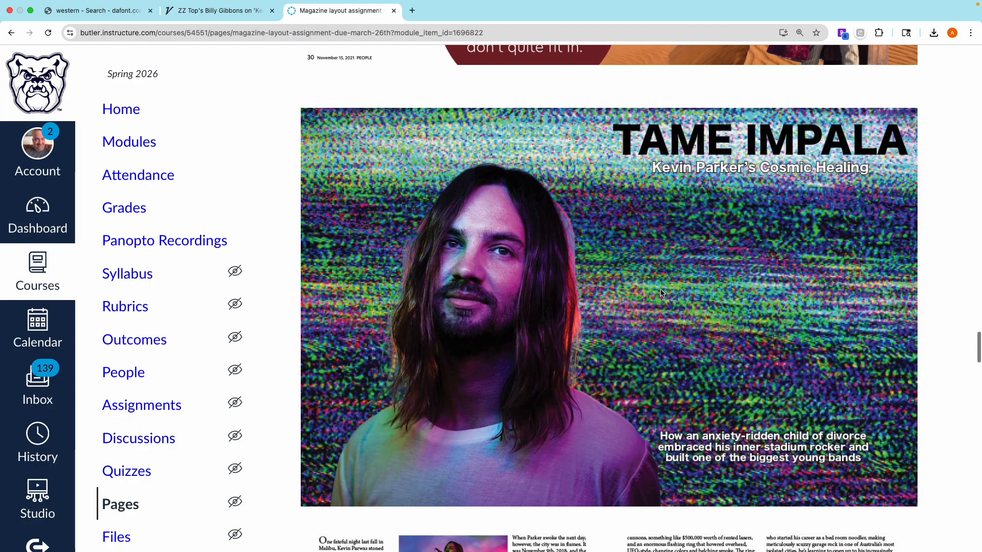
{"action": "scroll", "coordinate": [661, 293], "scroll_direction": "up", "scroll_amount": 7}
{"action": "scroll", "coordinate": [661, 290], "scroll_direction": "up", "scroll_amount": 8}
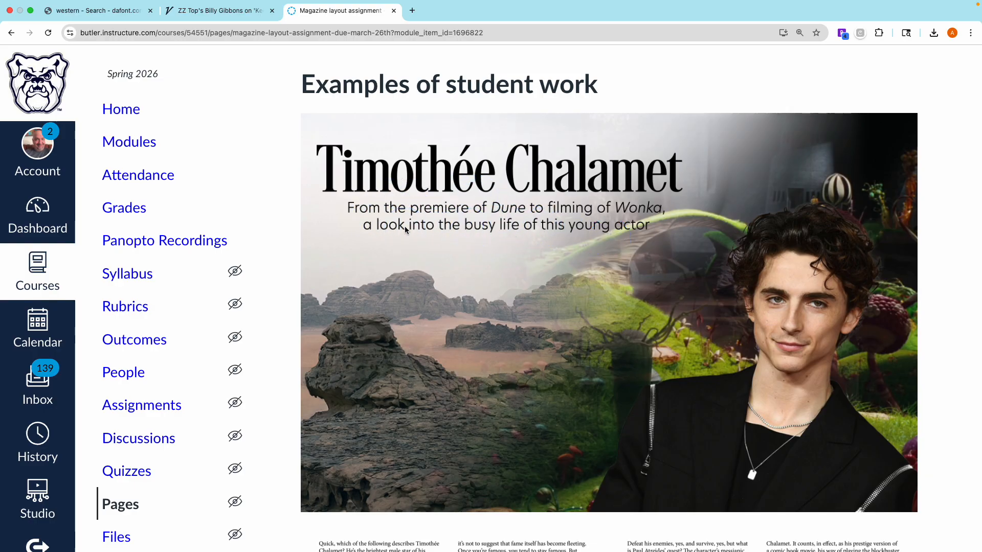
Step: Examine the Tame Impala example's opening spread and its article pages with photos, logo and pull quote
{"action": "scroll", "coordinate": [405, 229], "scroll_direction": "down", "scroll_amount": 15}
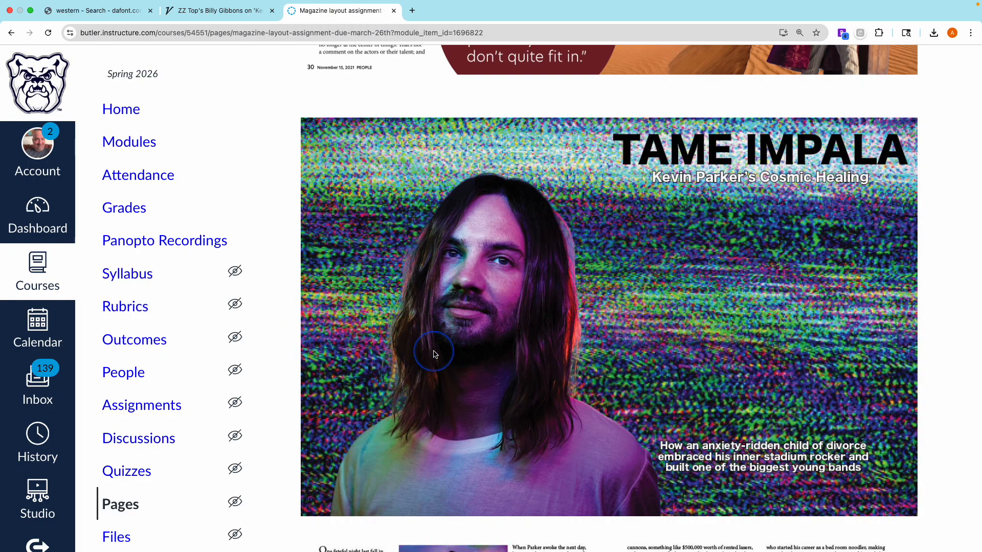
{"action": "left_click", "coordinate": [501, 225]}
{"action": "scroll", "coordinate": [593, 266], "scroll_direction": "down", "scroll_amount": 10}
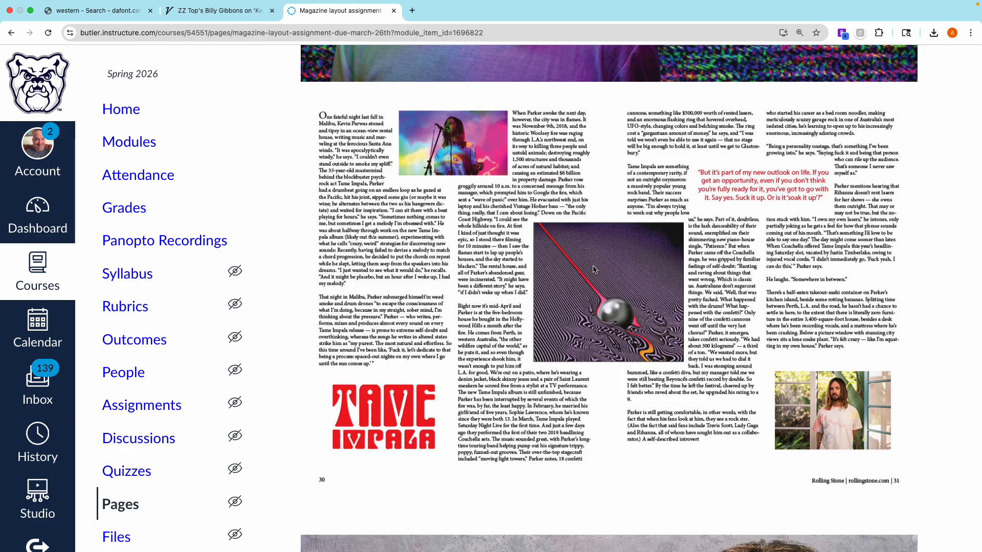
{"action": "left_click", "coordinate": [660, 328]}
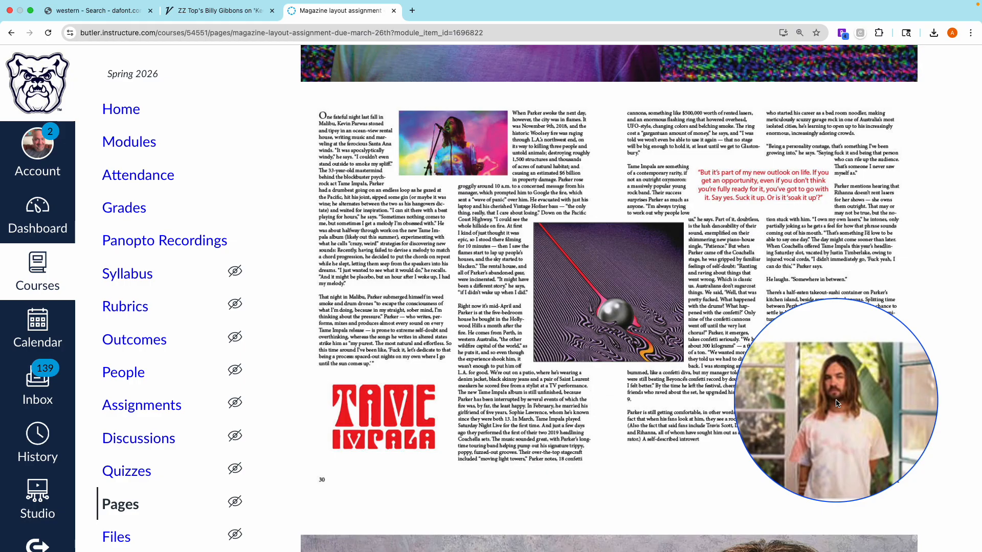
{"action": "key", "text": "Escape"}
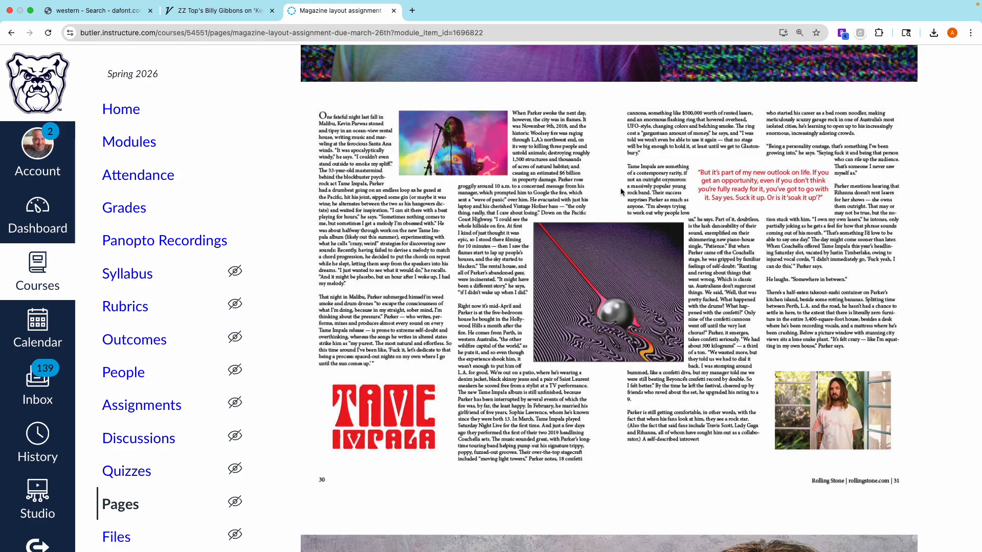
Step: Examine the Lindsey Stirling example's opening spread and the two article pages that follow it
{"action": "scroll", "coordinate": [621, 188], "scroll_direction": "down", "scroll_amount": 12}
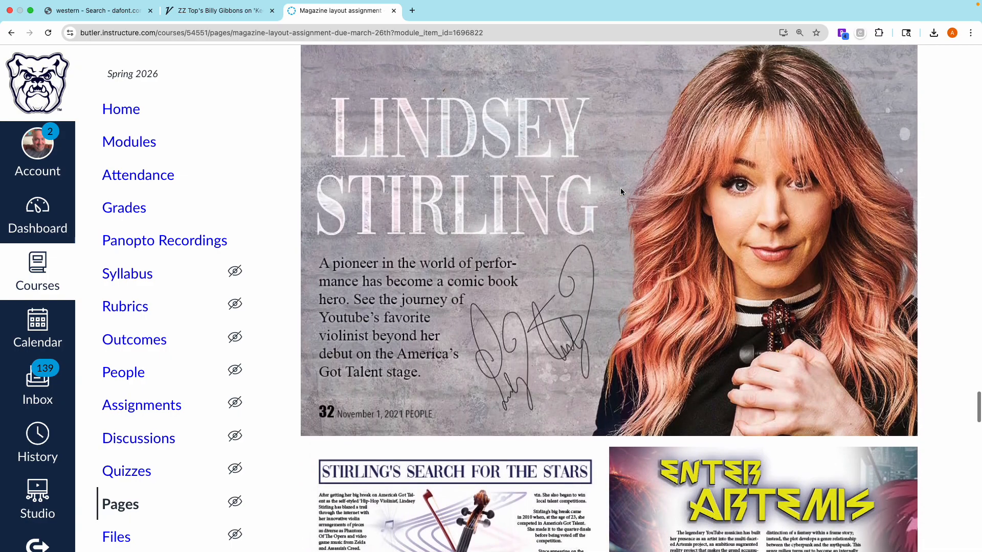
{"action": "scroll", "coordinate": [620, 192], "scroll_direction": "up", "scroll_amount": 1}
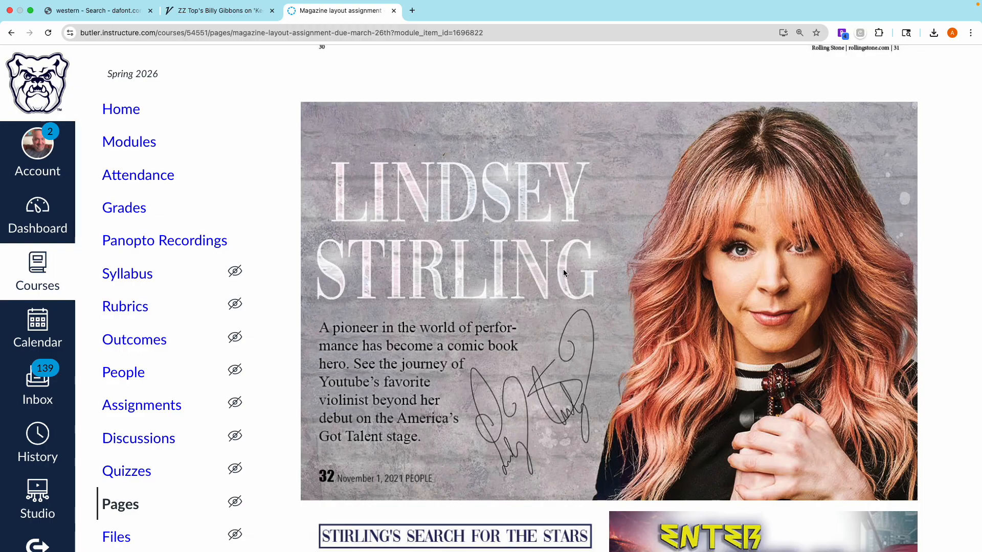
{"action": "scroll", "coordinate": [563, 269], "scroll_direction": "down", "scroll_amount": 1}
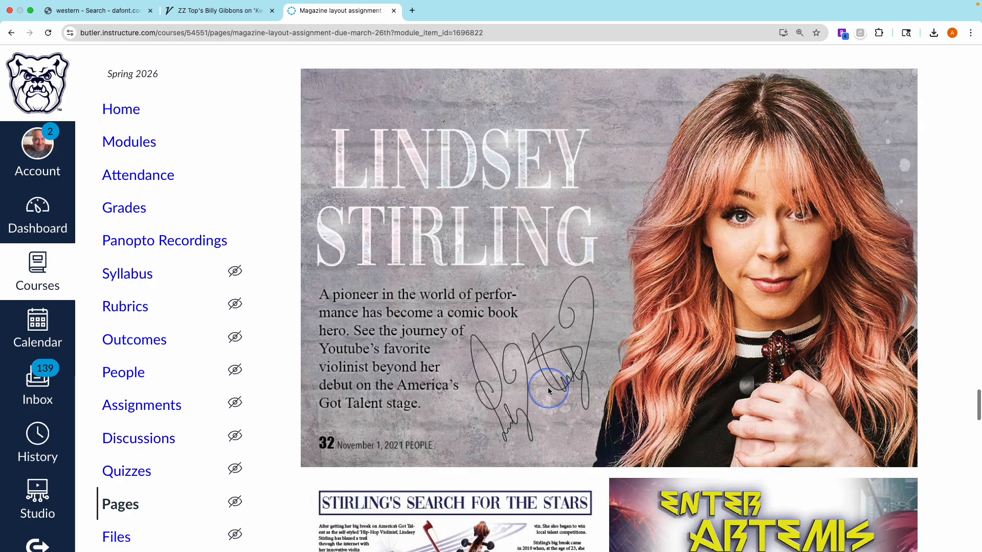
{"action": "scroll", "coordinate": [548, 389], "scroll_direction": "down", "scroll_amount": 1}
{"action": "scroll", "coordinate": [548, 390], "scroll_direction": "down", "scroll_amount": 7}
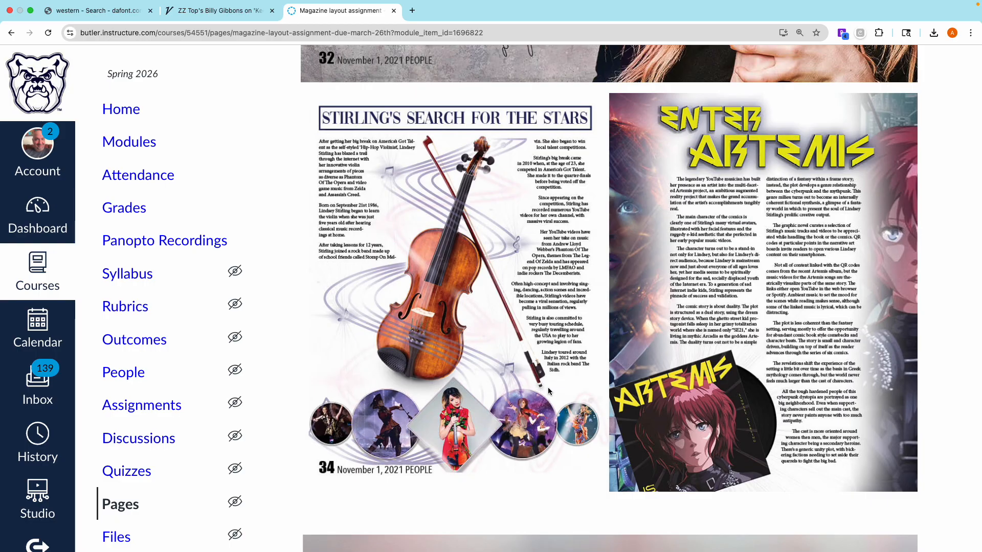
{"action": "scroll", "coordinate": [548, 392], "scroll_direction": "down", "scroll_amount": 1}
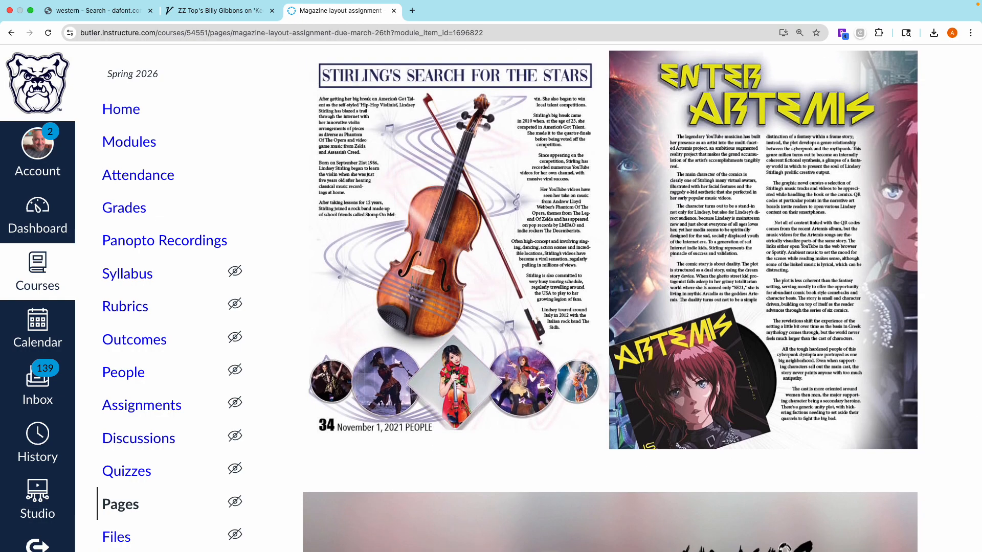
Step: Examine the Blink 182 example's opening spread, its title and text placement, and its article pages
{"action": "scroll", "coordinate": [548, 391], "scroll_direction": "down", "scroll_amount": 8}
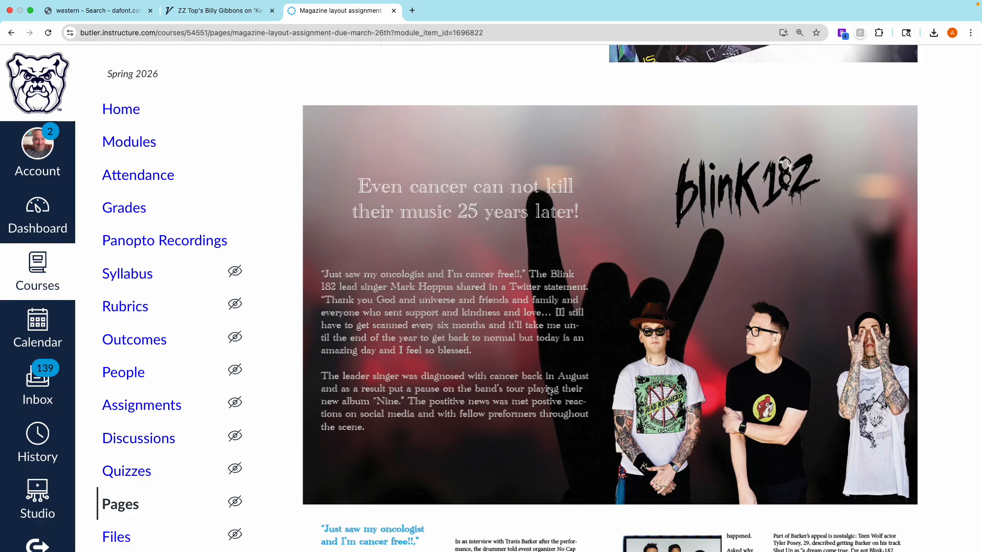
{"action": "left_click", "coordinate": [413, 435]}
{"action": "left_click", "coordinate": [707, 194]}
{"action": "left_click", "coordinate": [747, 222]}
{"action": "left_click", "coordinate": [531, 377]}
{"action": "left_click", "coordinate": [398, 252]}
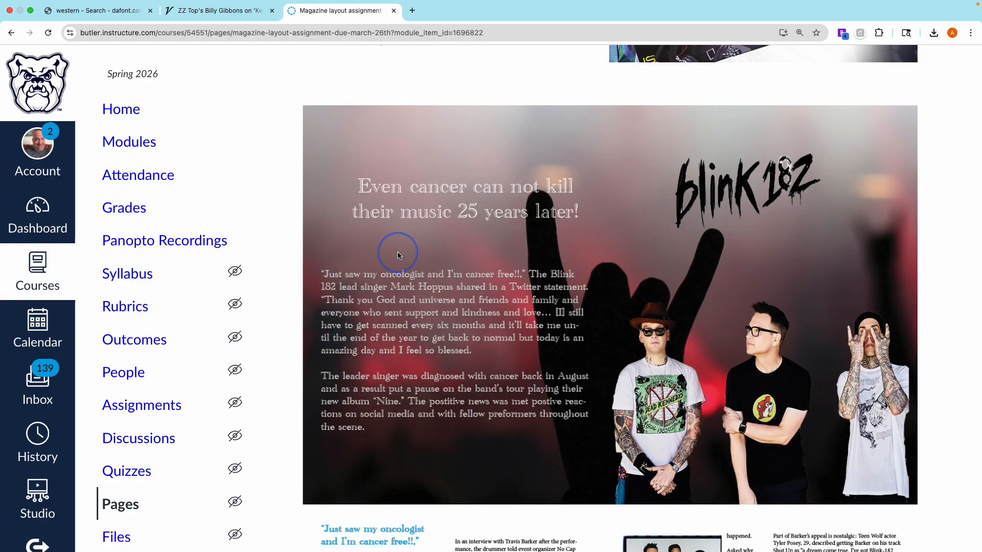
{"action": "scroll", "coordinate": [399, 253], "scroll_direction": "down", "scroll_amount": 2}
{"action": "scroll", "coordinate": [398, 252], "scroll_direction": "down", "scroll_amount": 7}
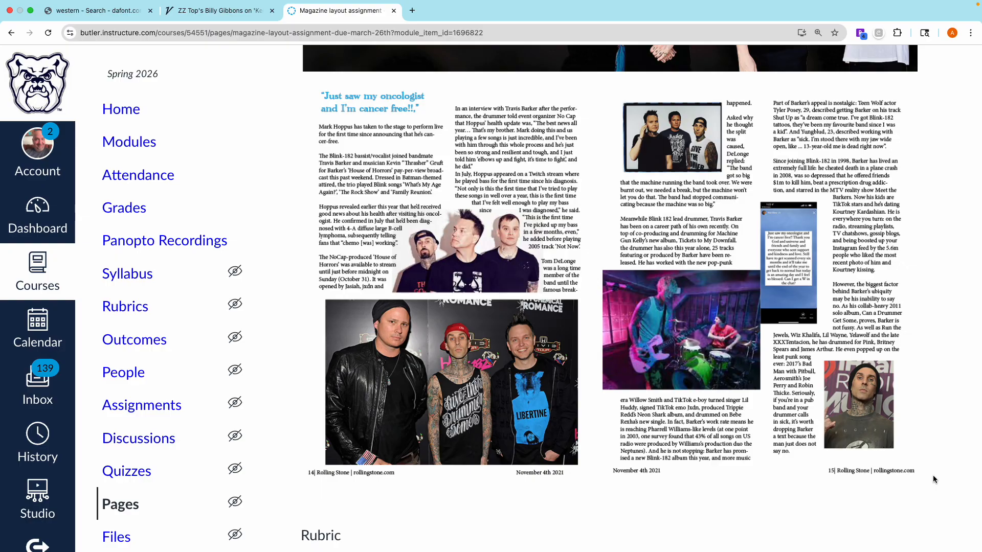
Step: Look past the examples to the rubric, and go back to the assignment's Step 3: Technical Specs & Workflow section
{"action": "scroll", "coordinate": [925, 423], "scroll_direction": "down", "scroll_amount": 5}
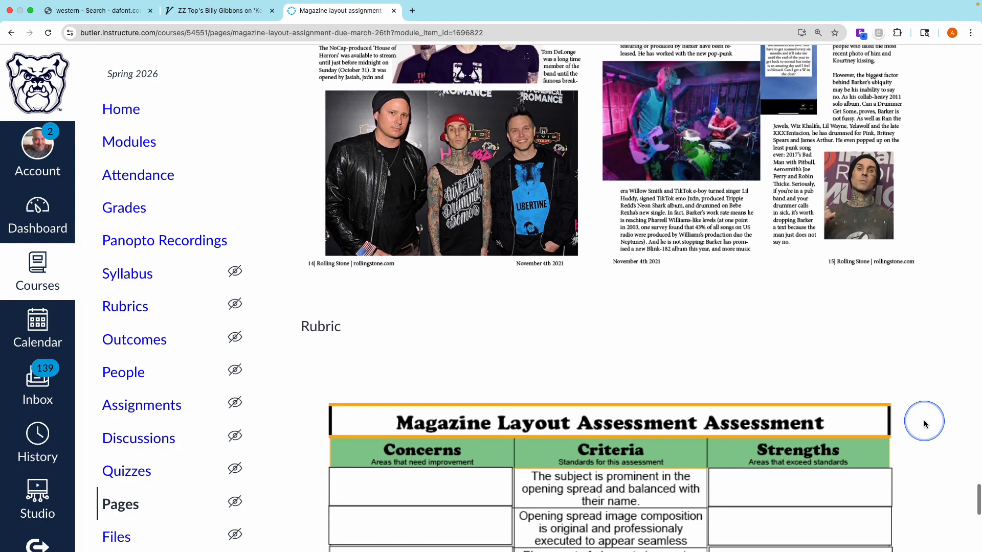
{"action": "scroll", "coordinate": [925, 423], "scroll_direction": "up", "scroll_amount": 6}
{"action": "scroll", "coordinate": [925, 422], "scroll_direction": "up", "scroll_amount": 15}
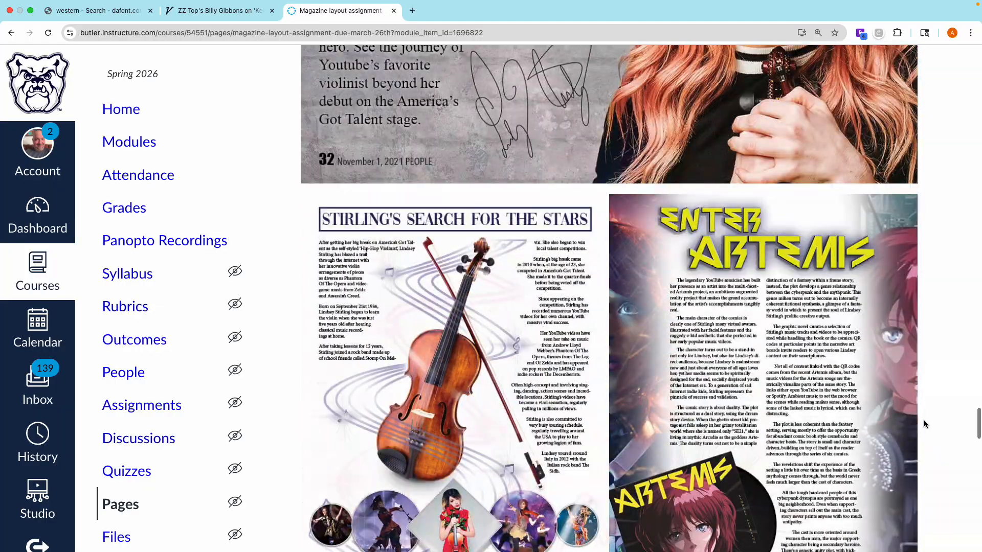
{"action": "scroll", "coordinate": [925, 424], "scroll_direction": "up", "scroll_amount": 15}
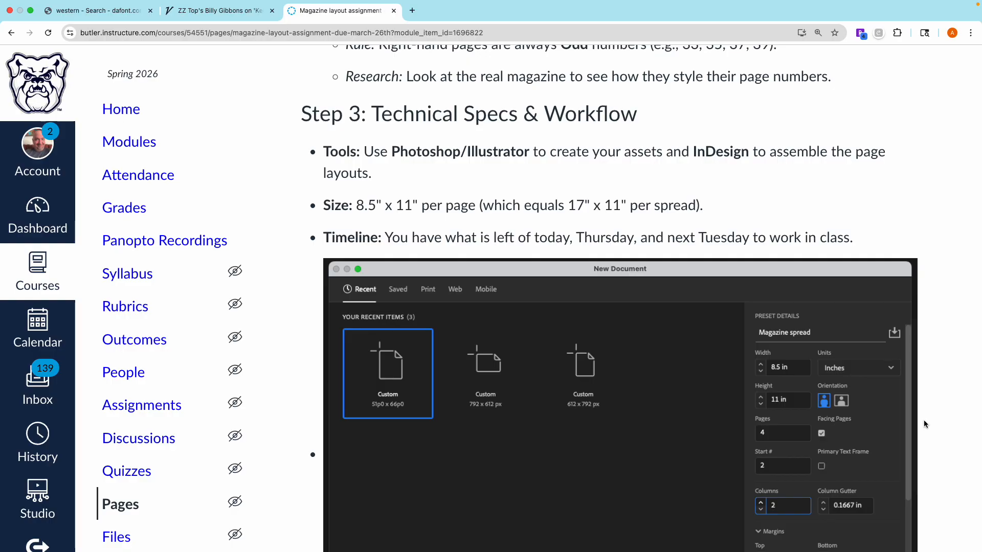
Step: Check the InDesign and Project examples windows, return to the magazine layout assignment page, and examine its New Document settings example
{"action": "key", "text": "super+Tab"}
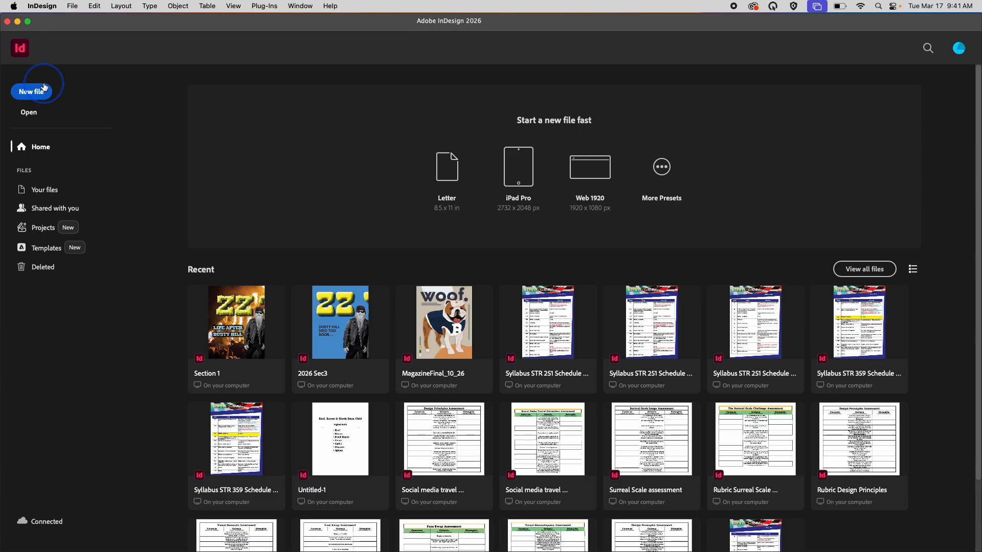
{"action": "key", "text": "super+Tab"}
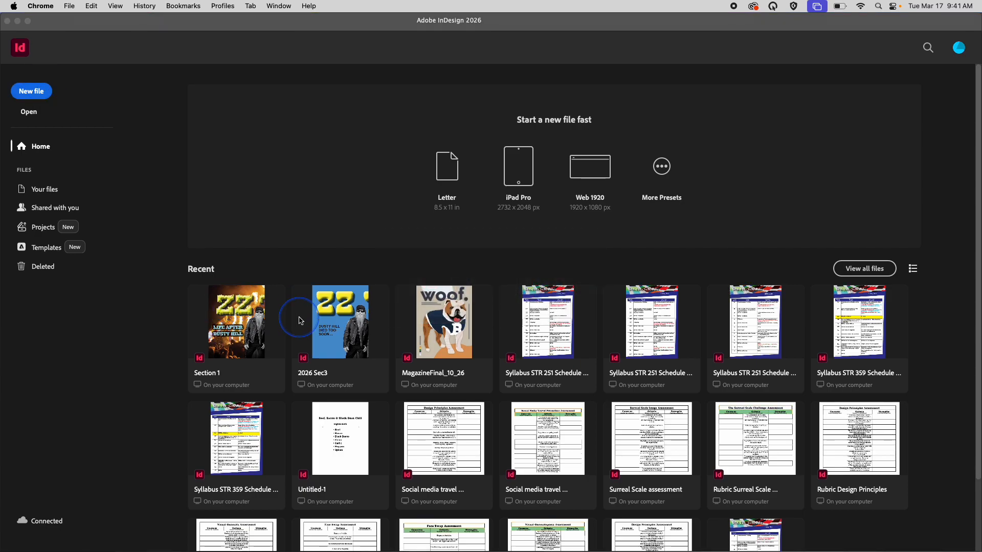
{"action": "key", "text": "super+Tab"}
{"action": "key", "text": "super+Tab"}
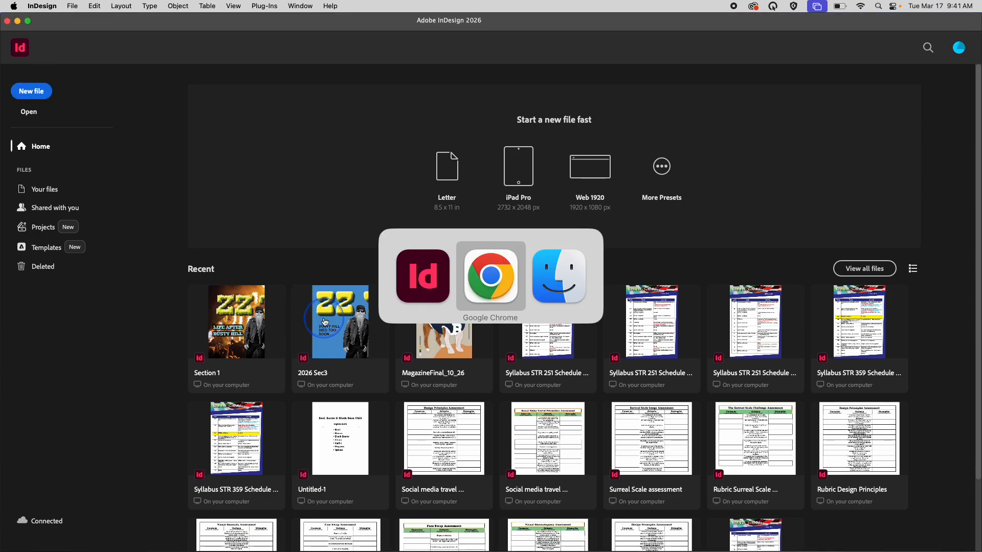
{"action": "mouse_move", "coordinate": [872, 547]}
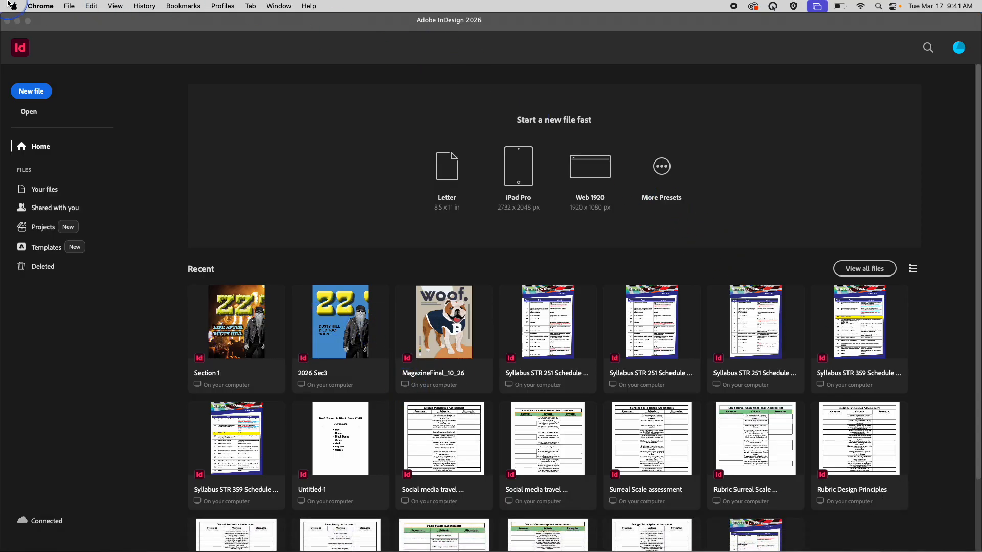
{"action": "key", "text": "ctrl+Up"}
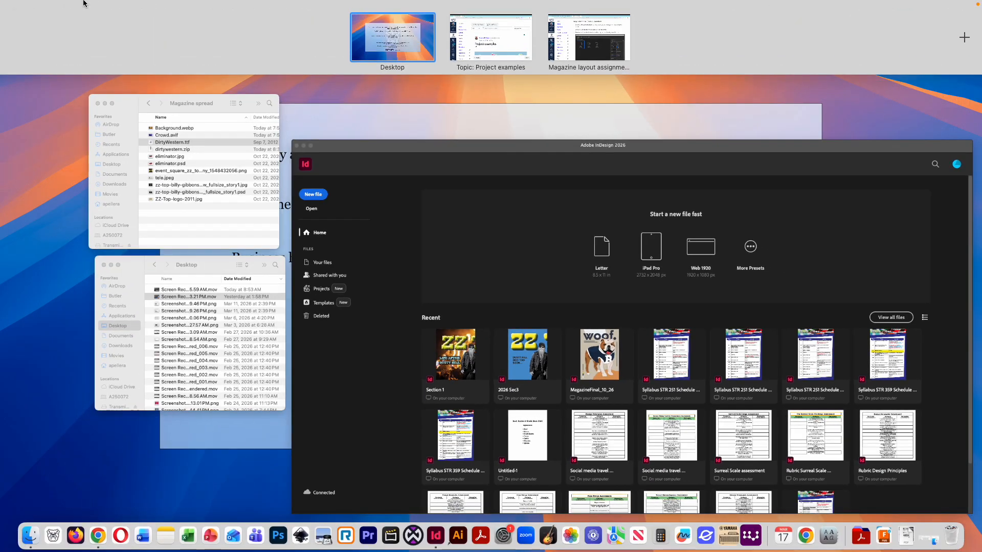
{"action": "left_click", "coordinate": [485, 35]}
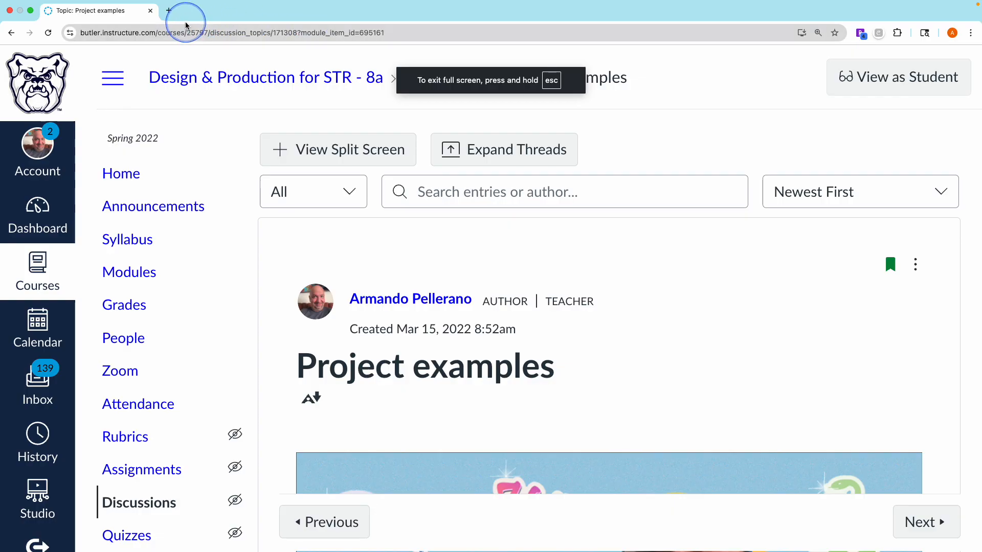
{"action": "key", "text": "ctrl+Up"}
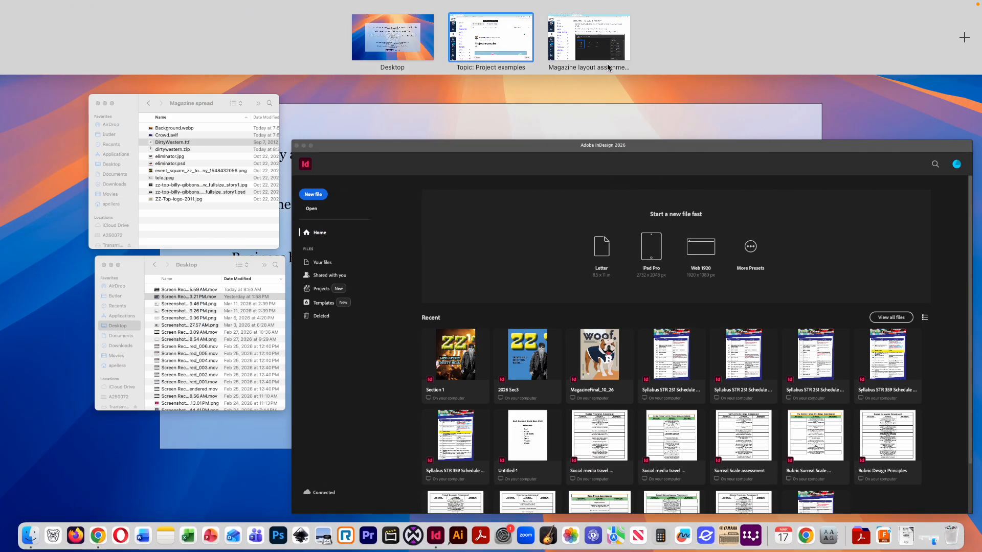
{"action": "left_click", "coordinate": [601, 50]}
{"action": "scroll", "coordinate": [532, 259], "scroll_direction": "down", "scroll_amount": 4}
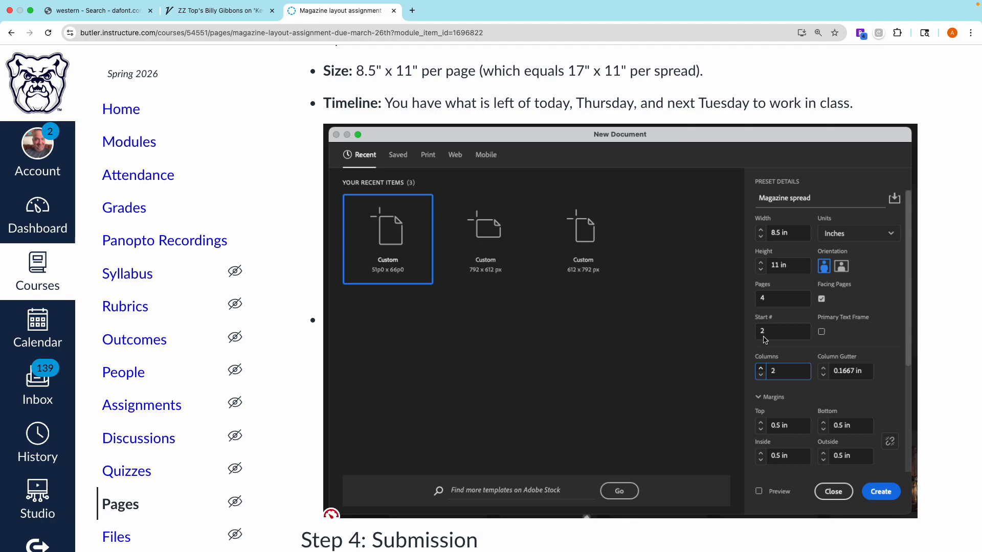
Step: Switch to InDesign and start a new document with its units set to inches
{"action": "key", "text": "super+Tab"}
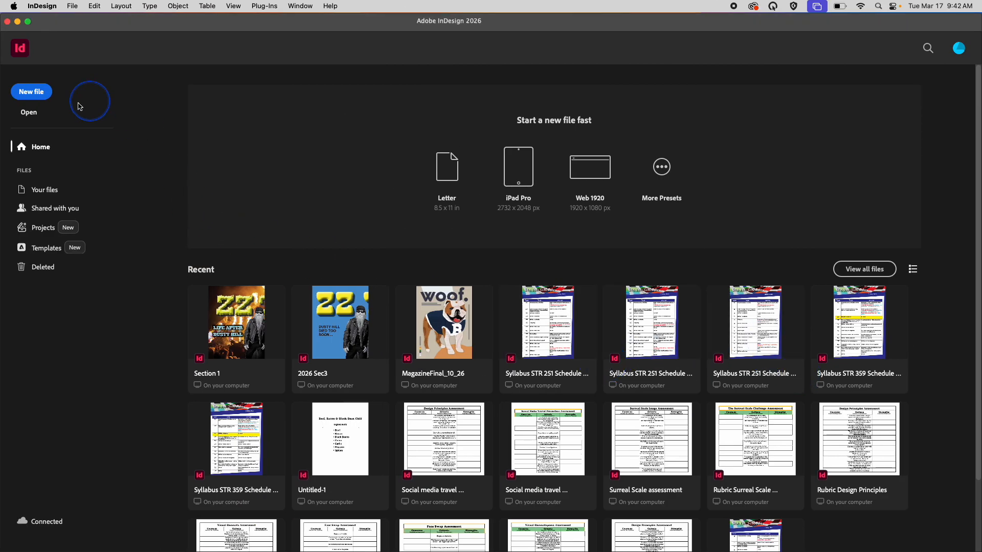
{"action": "left_click", "coordinate": [31, 91]}
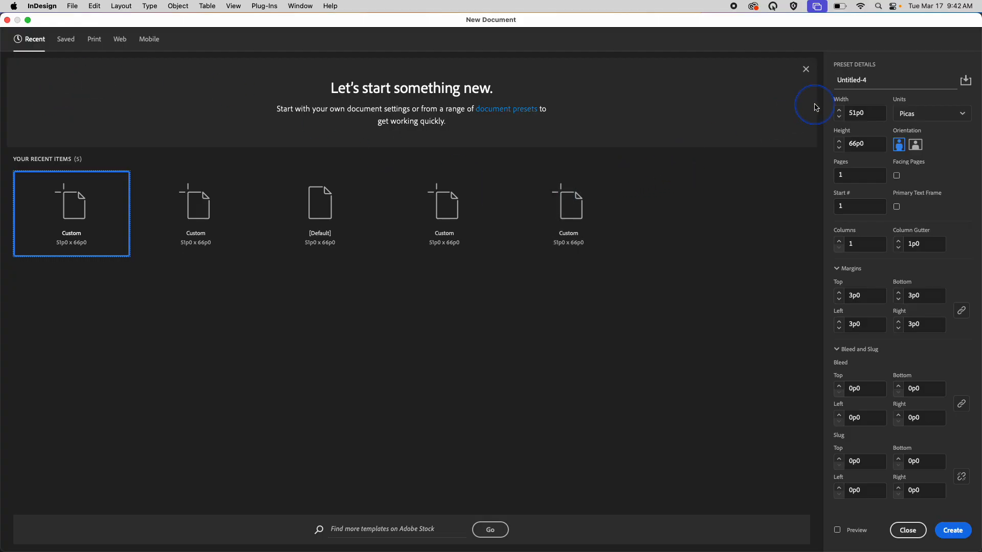
{"action": "left_click", "coordinate": [902, 121]}
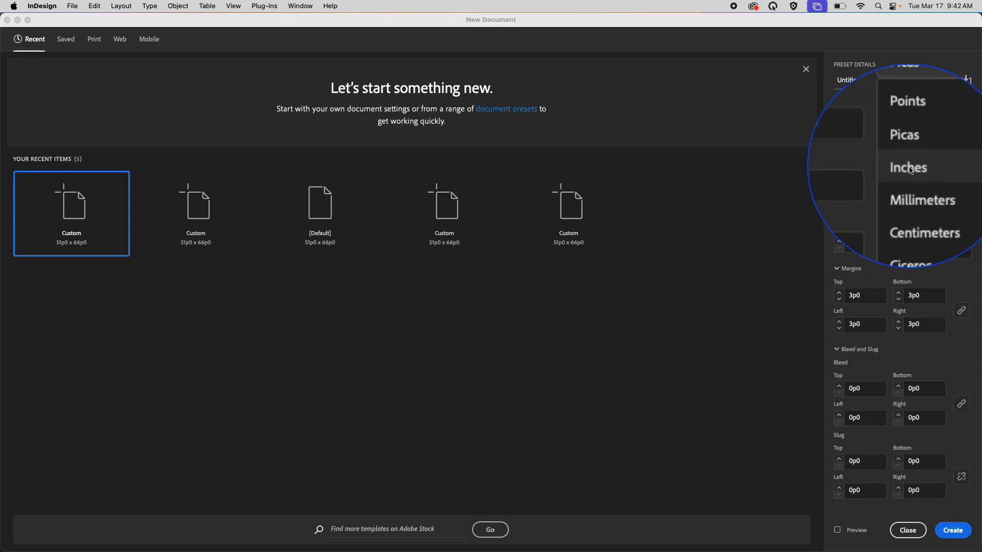
{"action": "left_click", "coordinate": [910, 169]}
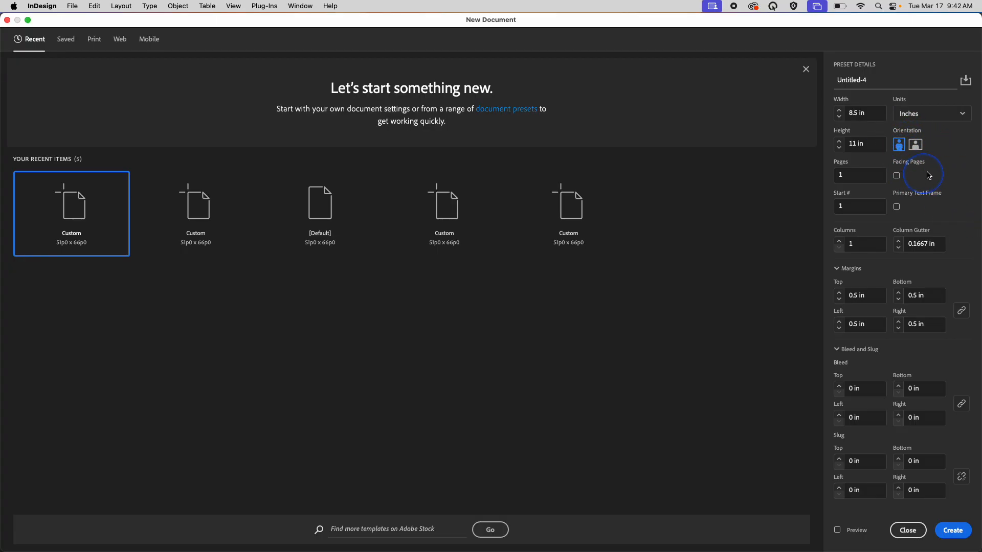
Step: Set the new document's page count to 4
{"action": "double_click", "coordinate": [839, 175]}
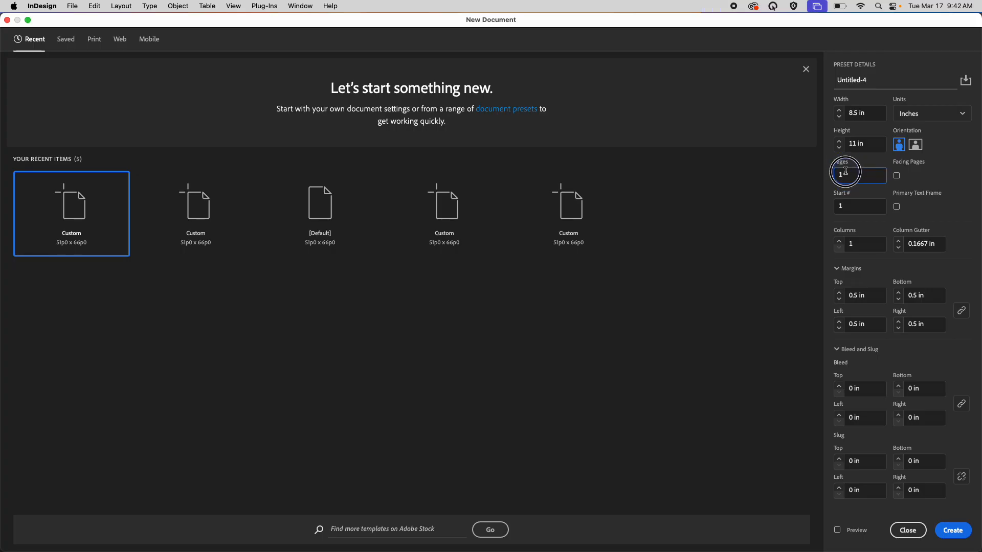
{"action": "type", "text": "4"}
{"action": "key", "text": "Tab"}
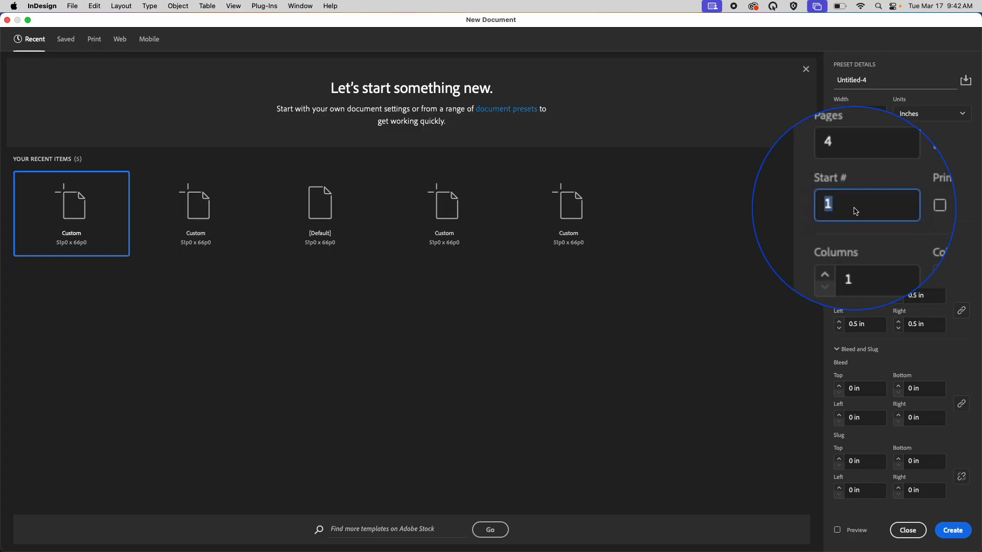
Step: Set the new document to start at page 2 with 2 columns and facing pages, and create it
{"action": "type", "text": "2"}
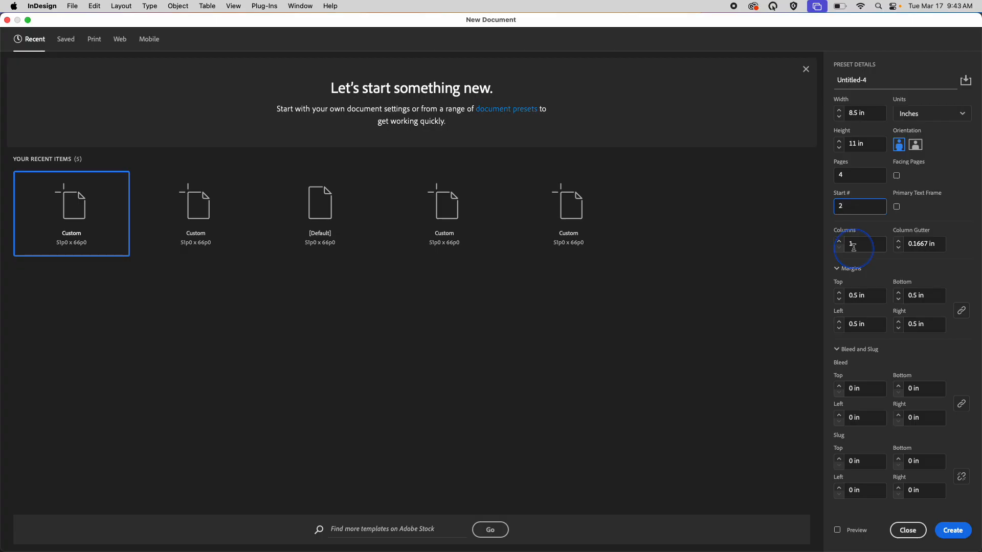
{"action": "left_click", "coordinate": [838, 240]}
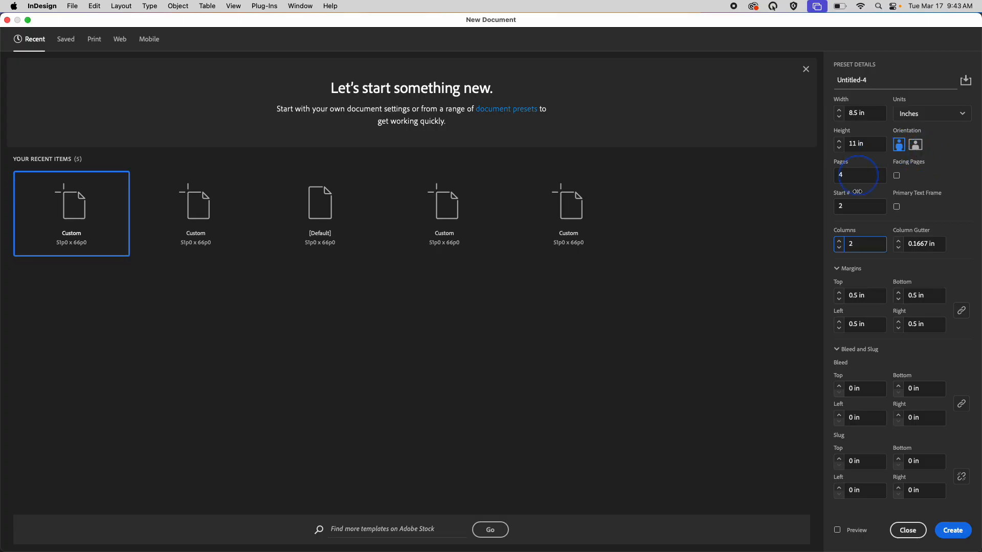
{"action": "left_click", "coordinate": [896, 175]}
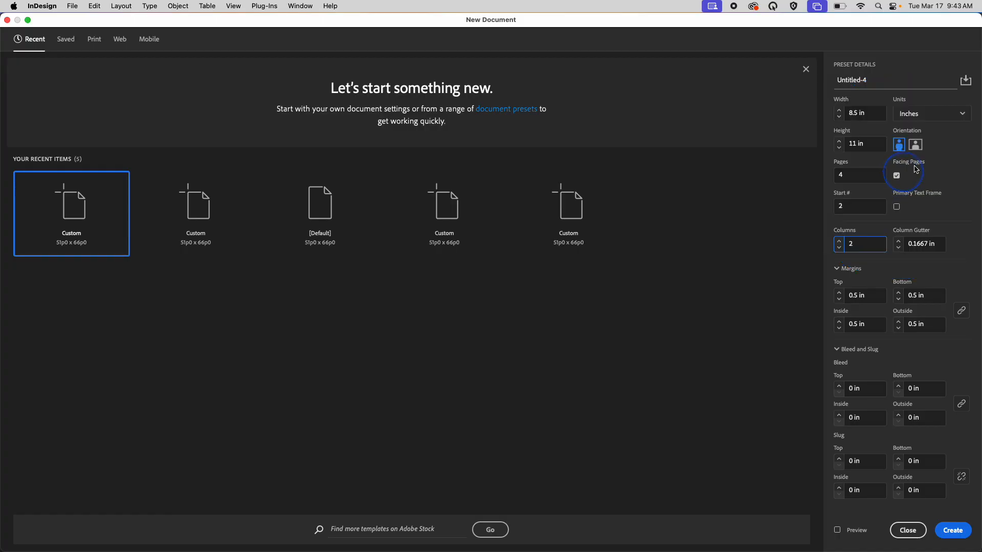
{"action": "left_click", "coordinate": [952, 530]}
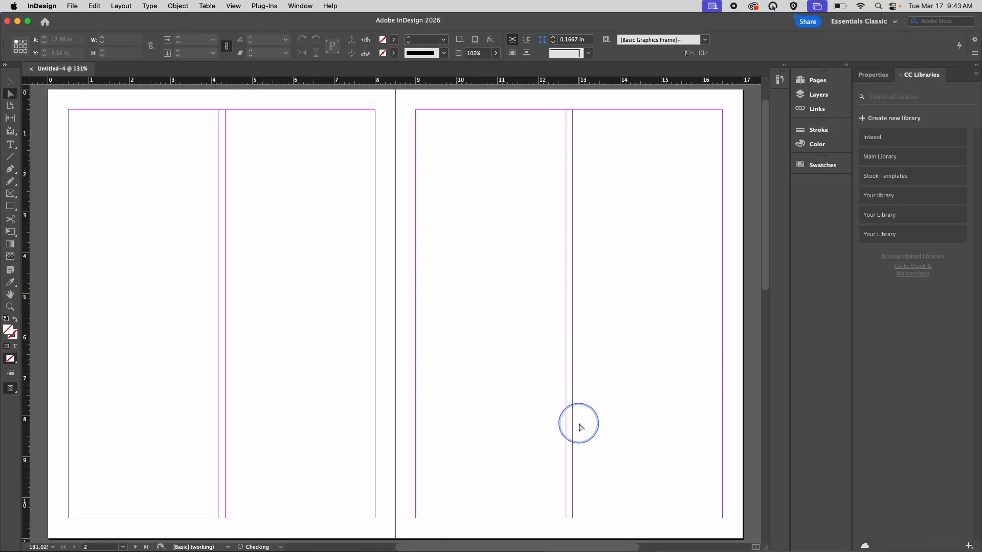
{"action": "scroll", "coordinate": [578, 423], "scroll_direction": "up", "scroll_amount": 3}
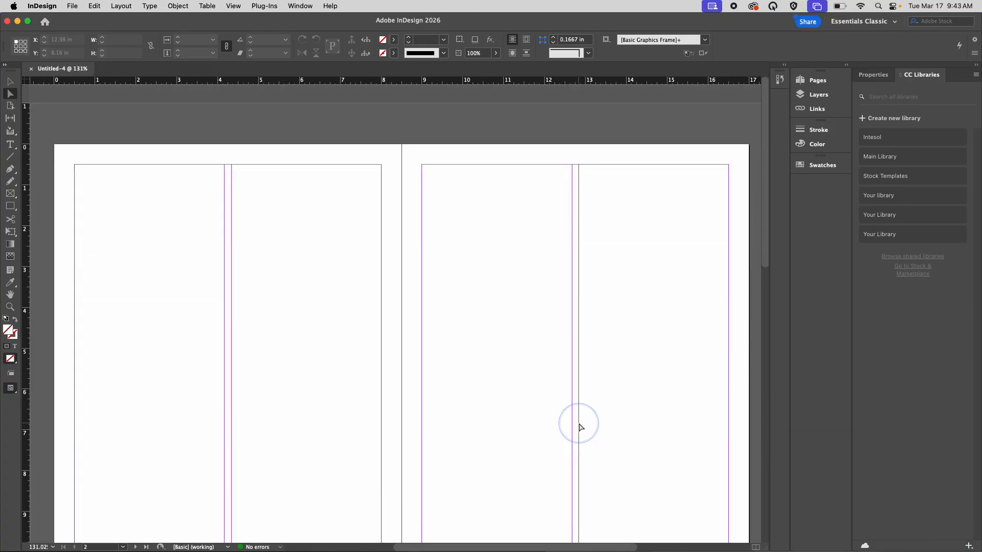
{"action": "scroll", "coordinate": [581, 427], "scroll_direction": "down", "scroll_amount": 3}
{"action": "scroll", "coordinate": [580, 427], "scroll_direction": "up", "scroll_amount": 1}
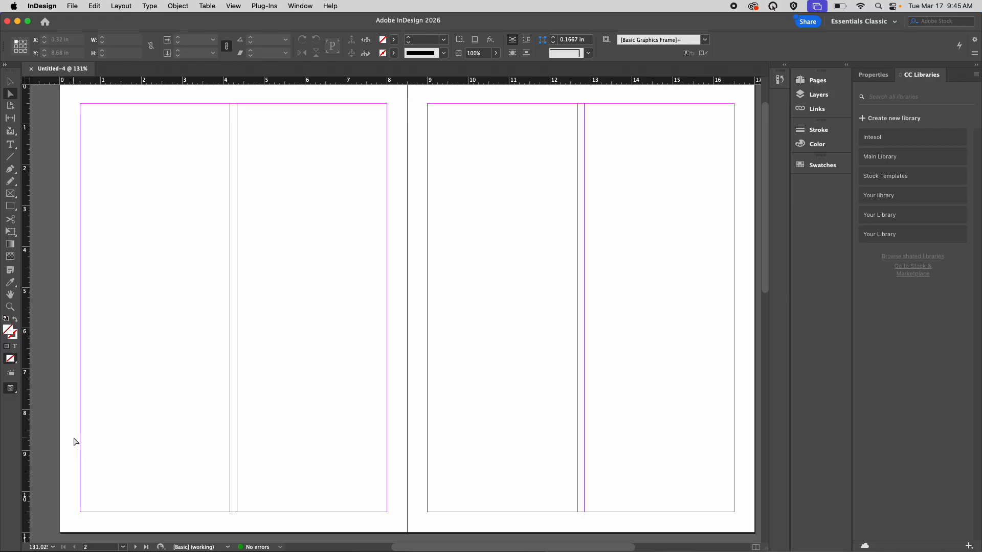
Step: Try the Essentials workspace and switch back to Essentials Classic
{"action": "left_click", "coordinate": [307, 5]}
{"action": "mouse_move", "coordinate": [305, 32]}
{"action": "left_click", "coordinate": [467, 67]}
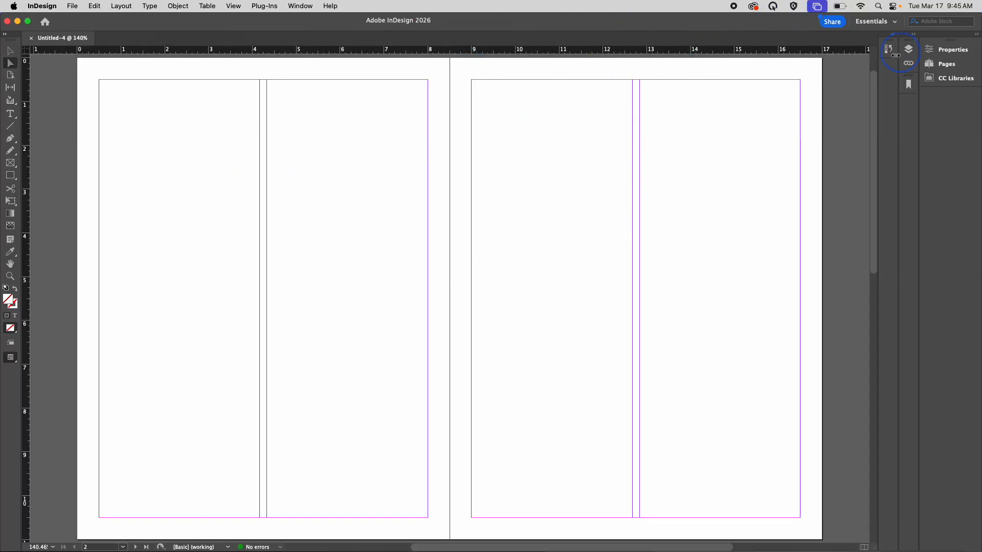
{"action": "left_click", "coordinate": [894, 21]}
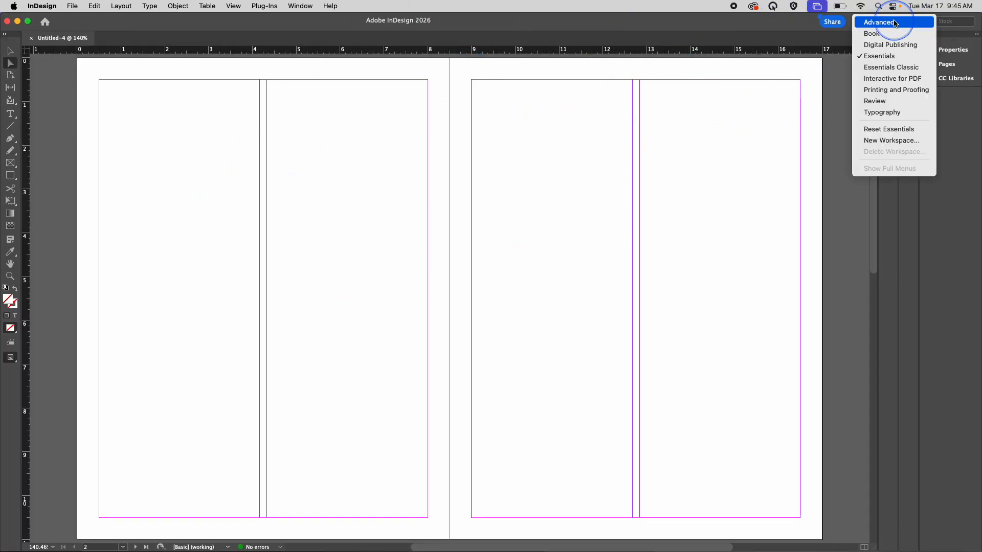
{"action": "left_click", "coordinate": [891, 67]}
Step: Reset the Essentials Classic workspace
{"action": "left_click", "coordinate": [900, 21]}
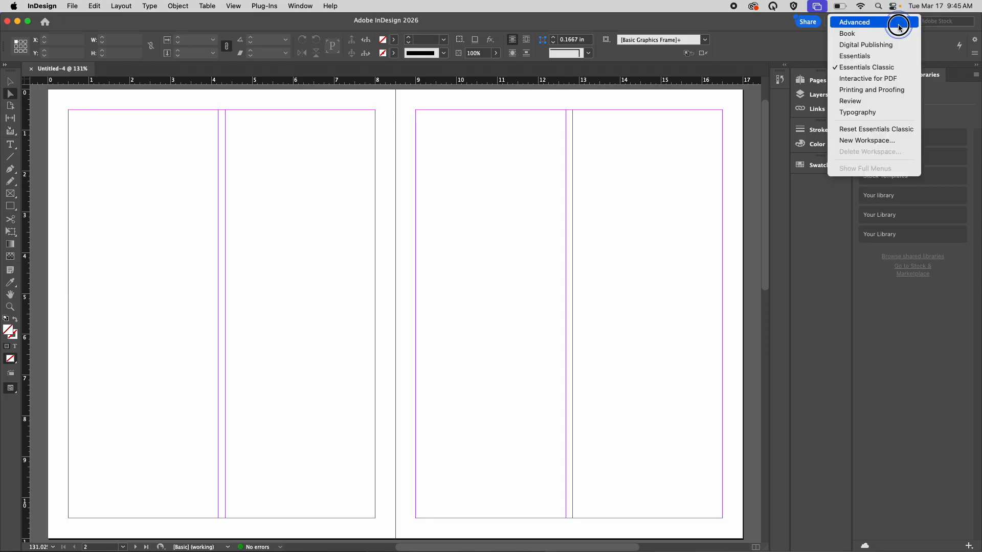
{"action": "left_click", "coordinate": [887, 130]}
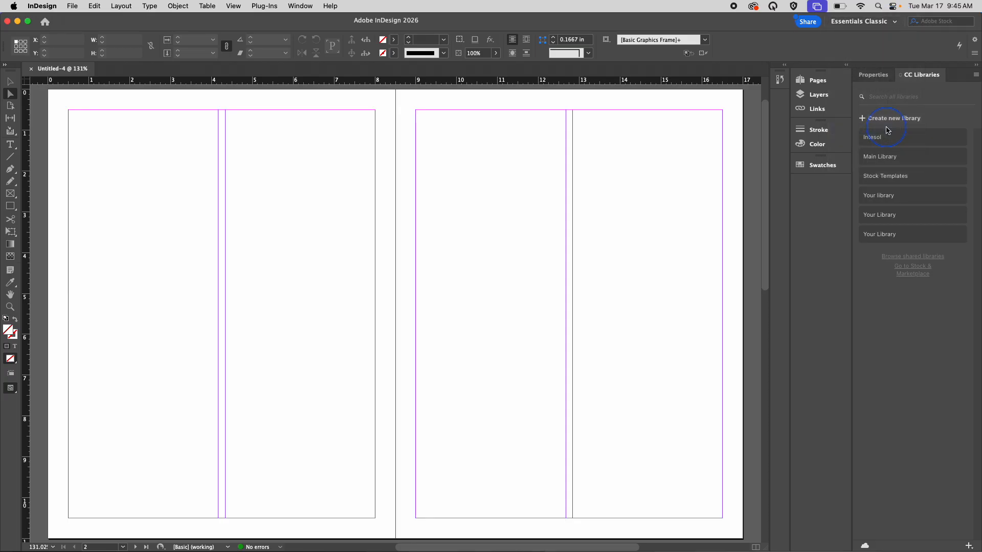
{"action": "left_click", "coordinate": [930, 4]}
Step: Draw a rectangle frame from the first page's upper-left corner and enlarge it across the spine to about 9.82 x 6.62 in
{"action": "left_click", "coordinate": [10, 80]}
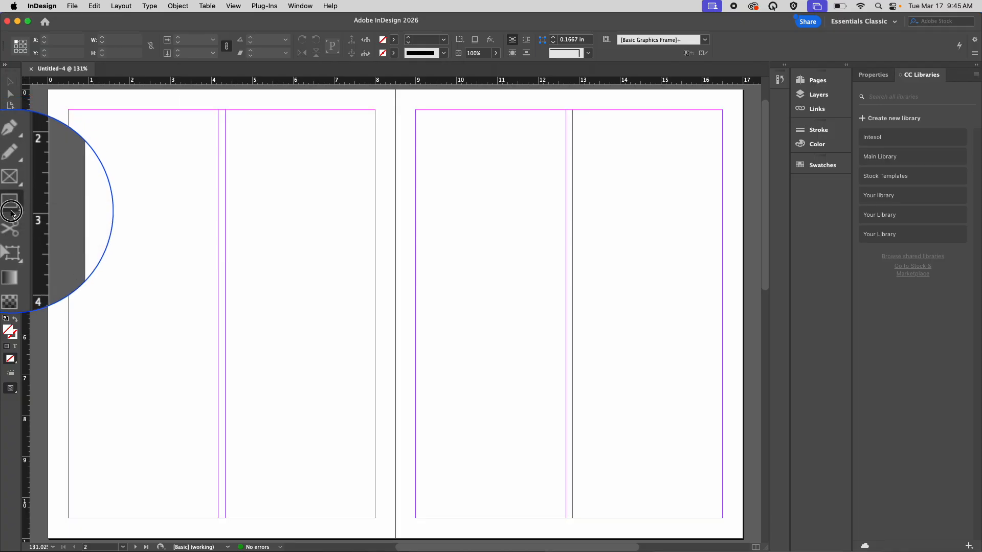
{"action": "right_click", "coordinate": [12, 214]}
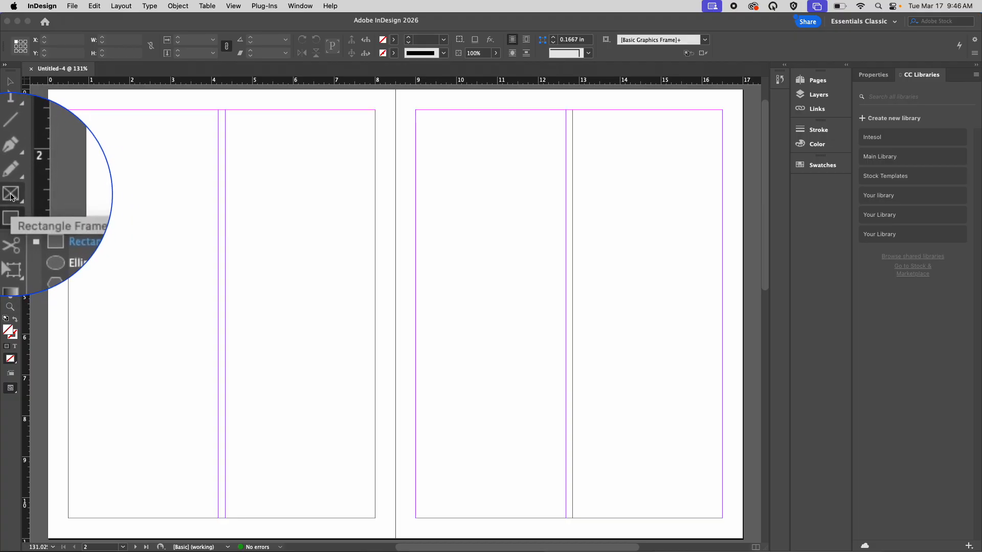
{"action": "left_click", "coordinate": [10, 198]}
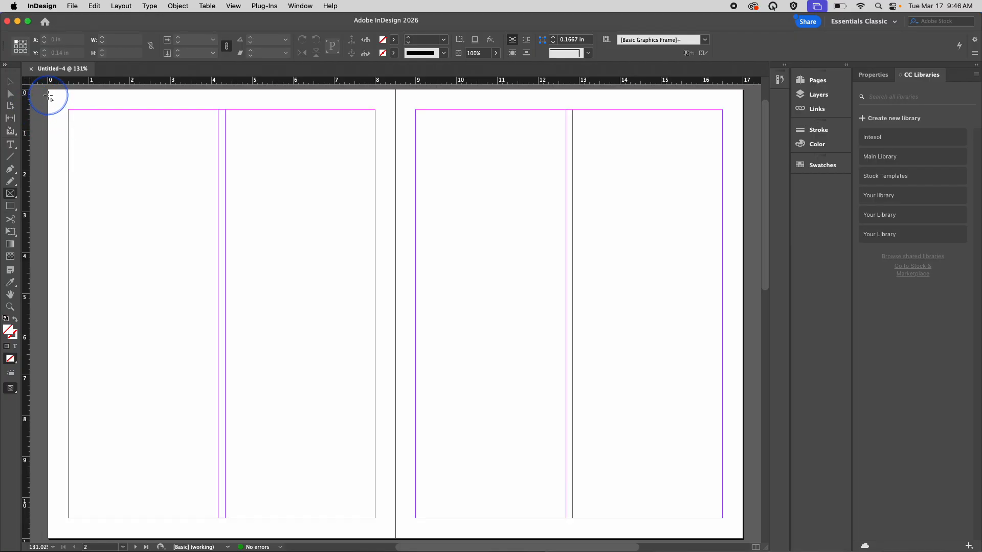
{"action": "left_click_drag", "start_coordinate": [48, 89], "coordinate": [269, 263]}
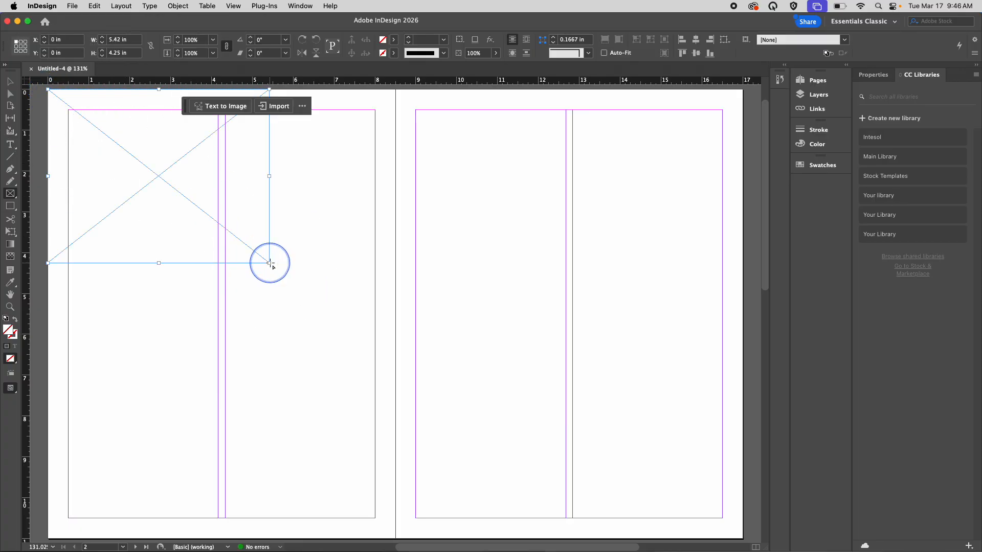
{"action": "left_click", "coordinate": [10, 81]}
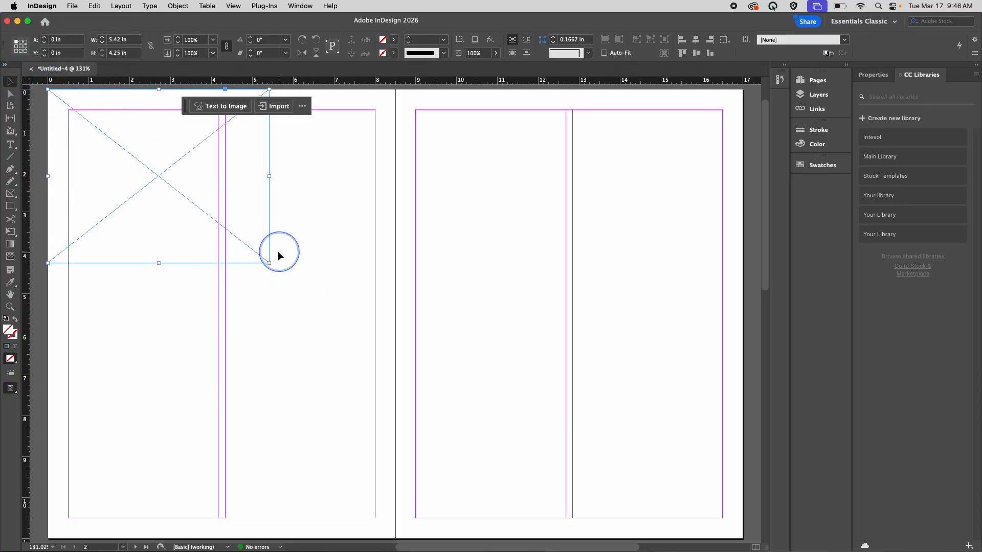
{"action": "left_click_drag", "start_coordinate": [270, 263], "coordinate": [449, 359]}
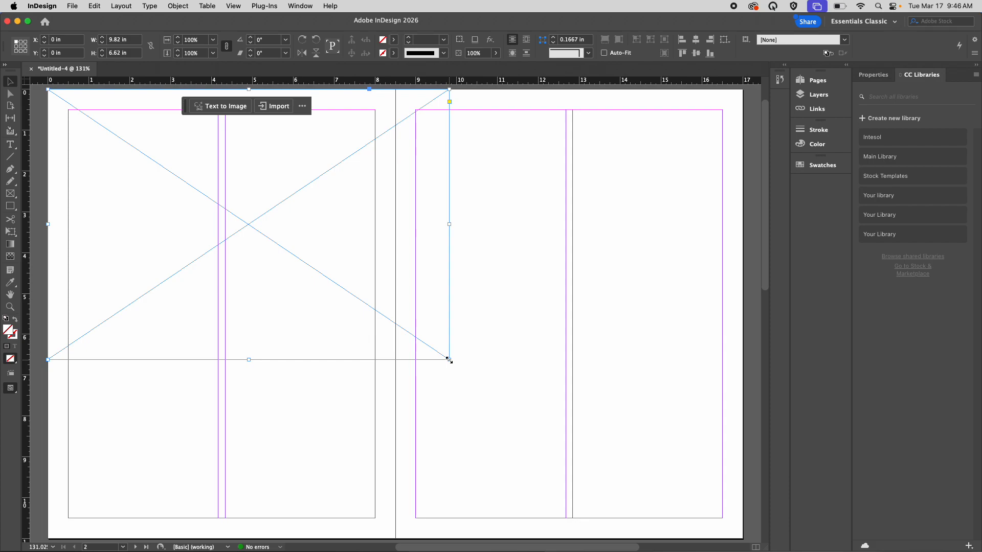
Step: View both spreads of the document at reduced size and return to a closer view of the first spread
{"action": "left_click", "coordinate": [505, 360]}
{"action": "key", "text": "super+minus"}
{"action": "key", "text": "super+minus"}
{"action": "key", "text": "super+minus"}
{"action": "key", "text": "super+minus"}
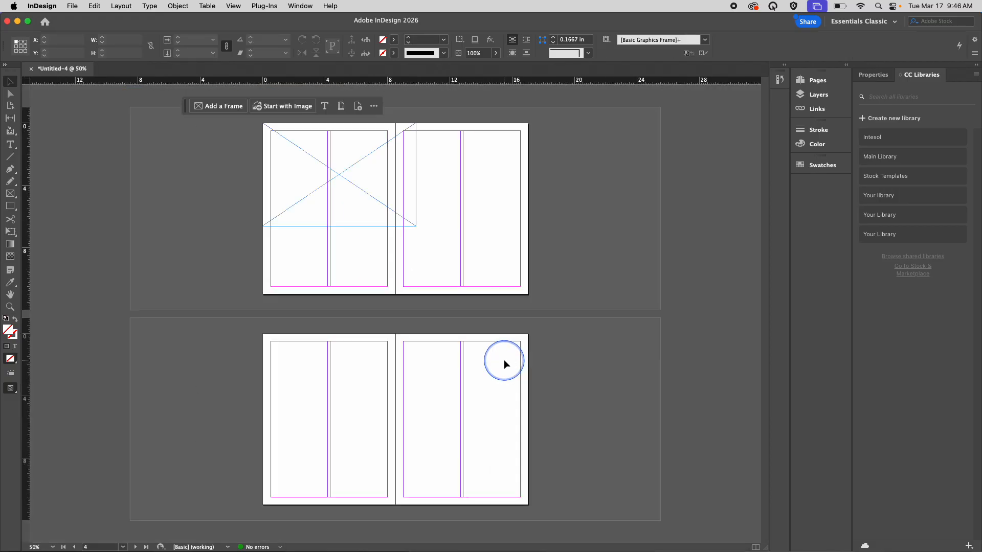
{"action": "key", "text": "super+minus"}
{"action": "key", "text": "super+minus"}
{"action": "key", "text": "super+minus"}
{"action": "key", "text": "super+minus"}
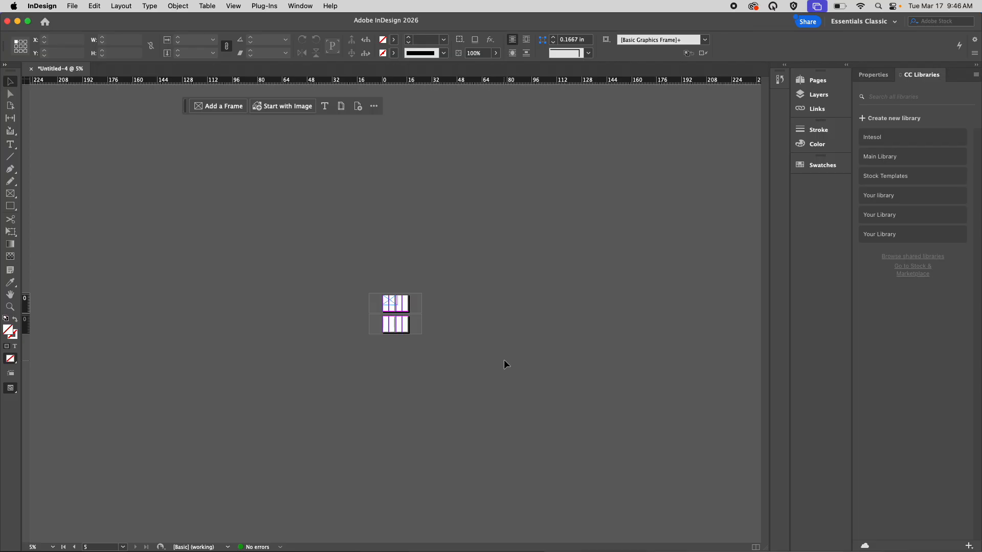
{"action": "key", "text": "super+equal"}
{"action": "key", "text": "super+equal"}
{"action": "key", "text": "super+equal"}
{"action": "key", "text": "super+equal"}
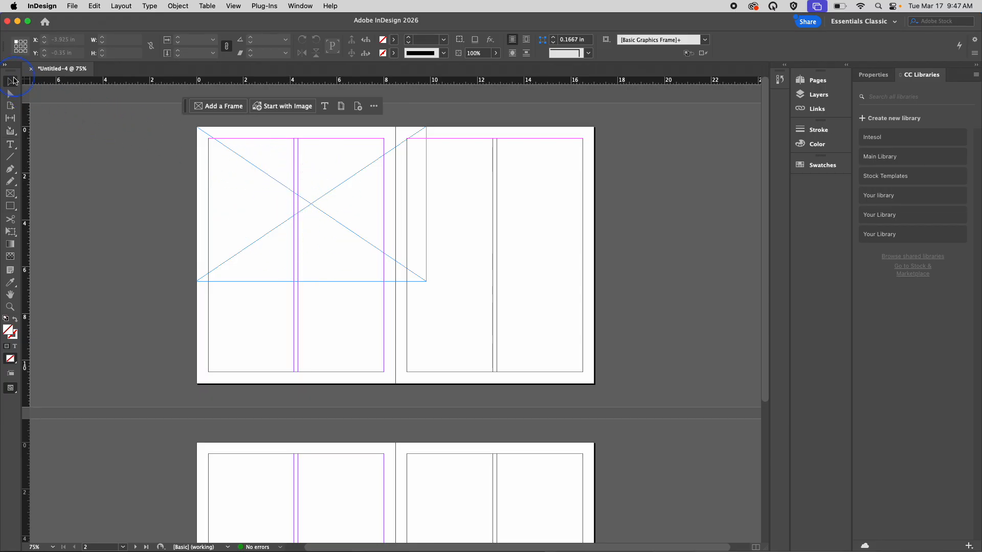
Step: Place Background.webp in the rectangle frame and enlarge the frame to cover the whole first spread, 17 x 11 in
{"action": "left_click", "coordinate": [373, 236]}
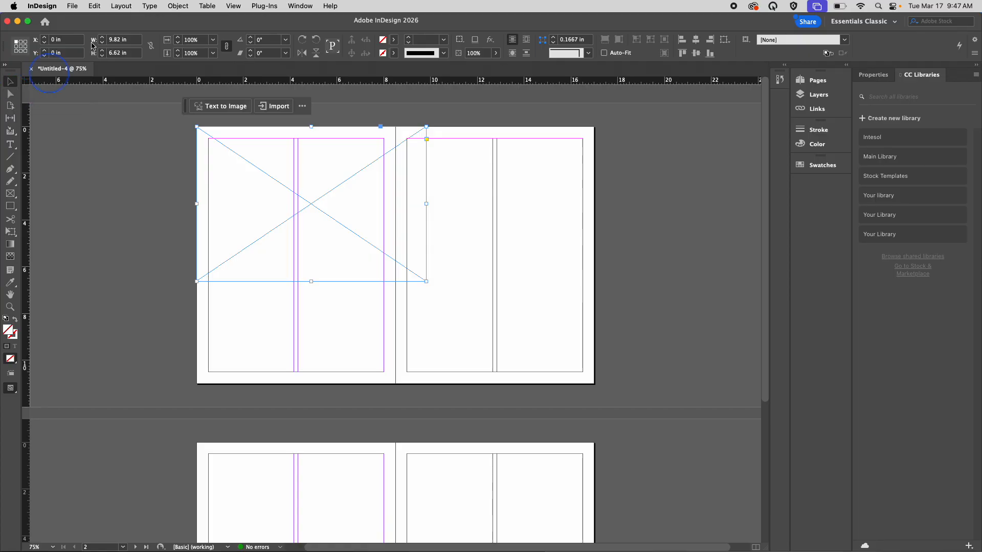
{"action": "left_click", "coordinate": [72, 5]}
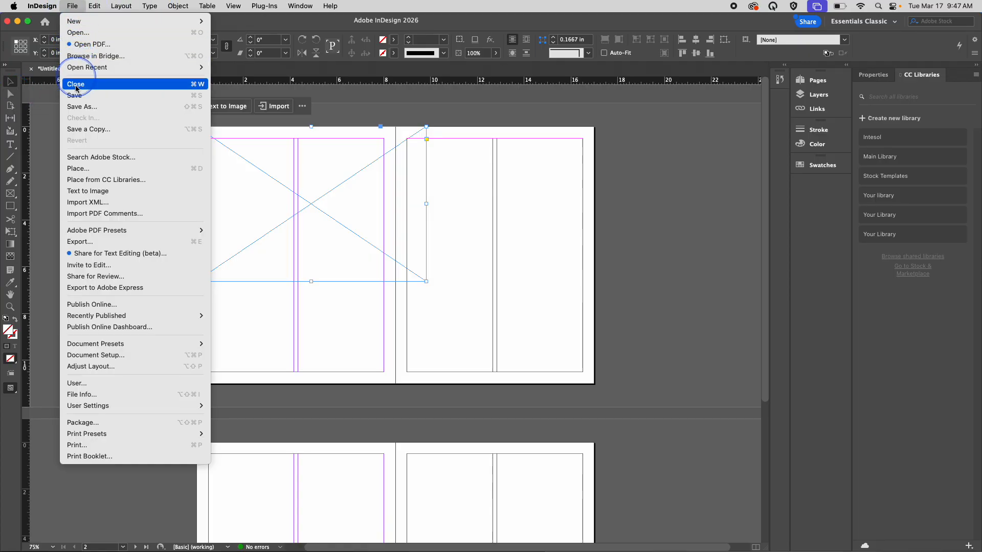
{"action": "left_click", "coordinate": [85, 170]}
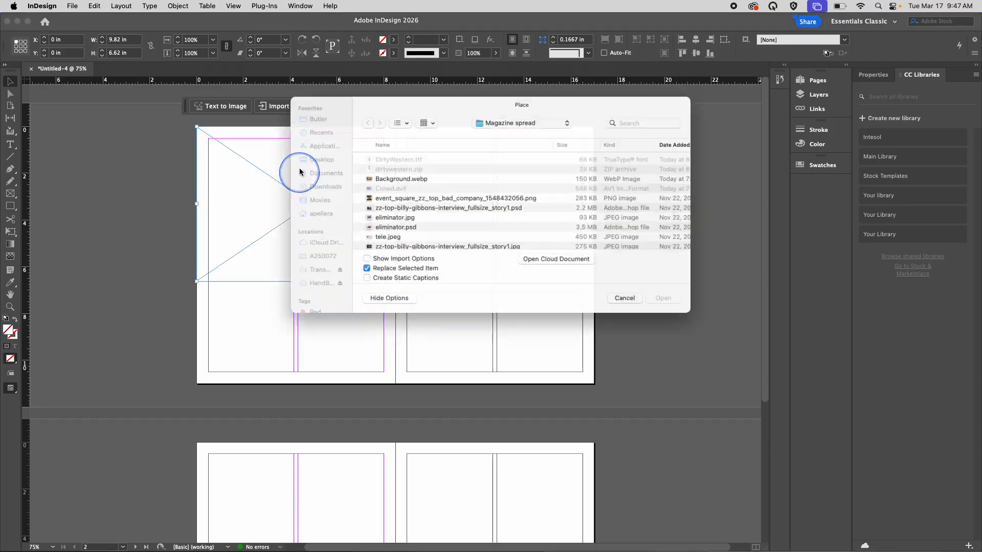
{"action": "left_click", "coordinate": [412, 179]}
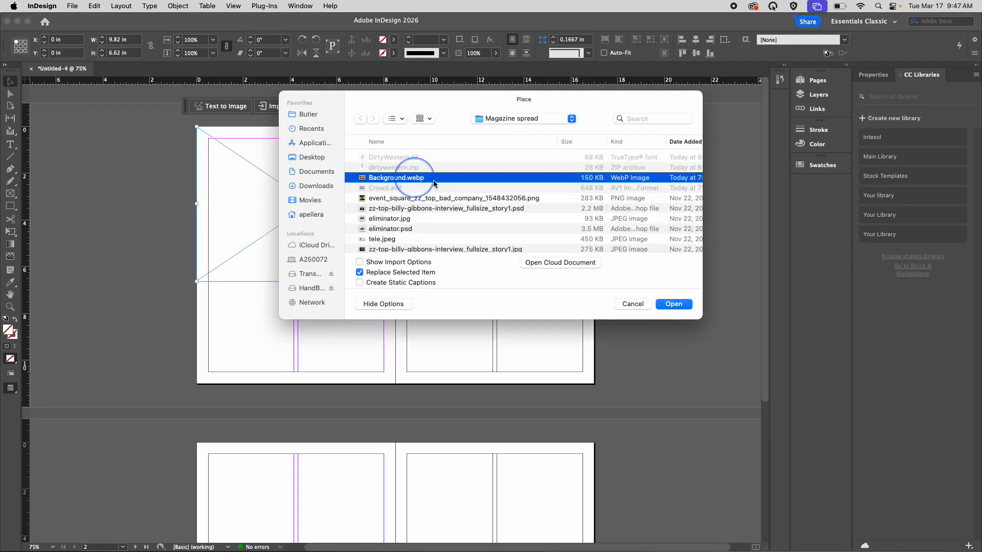
{"action": "left_click", "coordinate": [674, 304]}
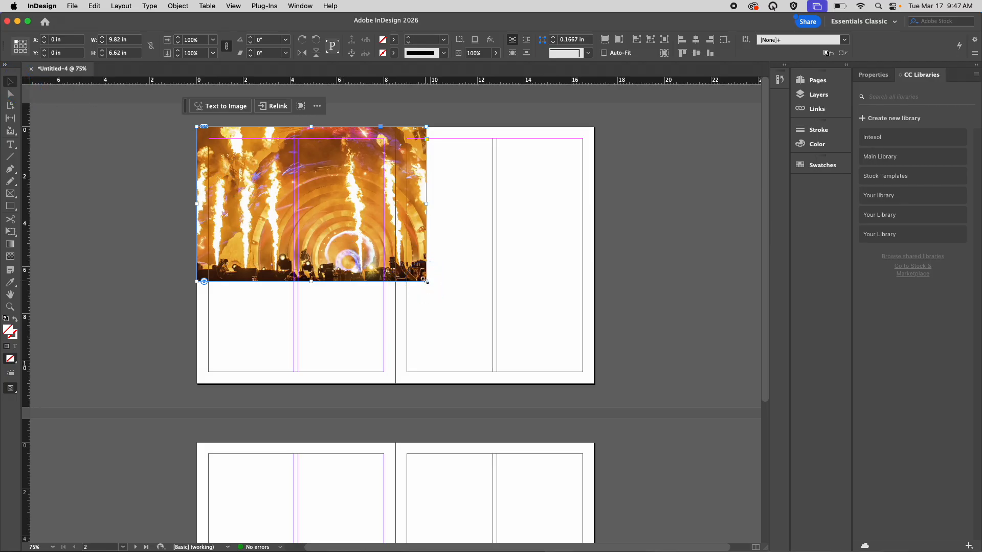
{"action": "left_click_drag", "start_coordinate": [424, 280], "coordinate": [594, 384]}
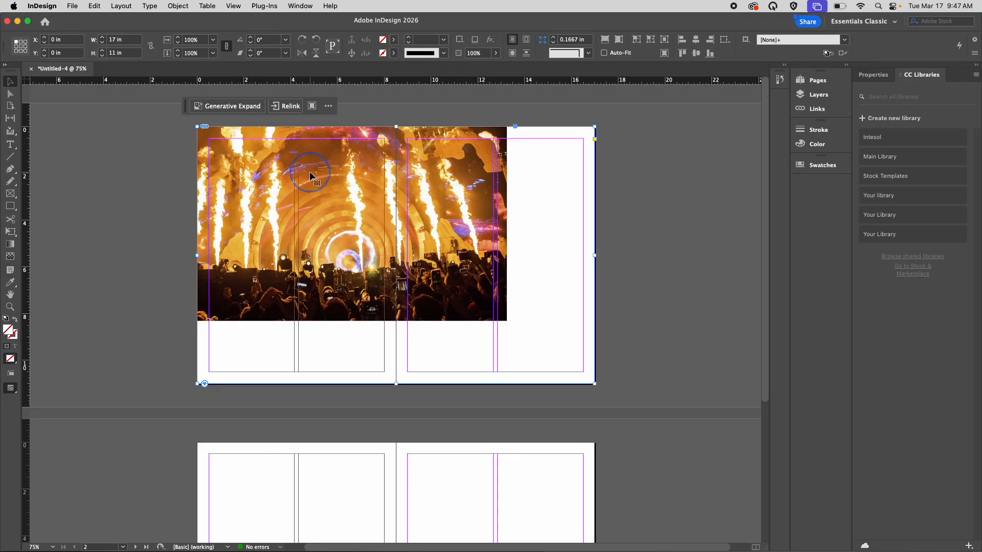
Step: Shift the image inside its frame down and to the right, to about X -1.9 in and Y -0.3 in
{"action": "left_click", "coordinate": [311, 176]}
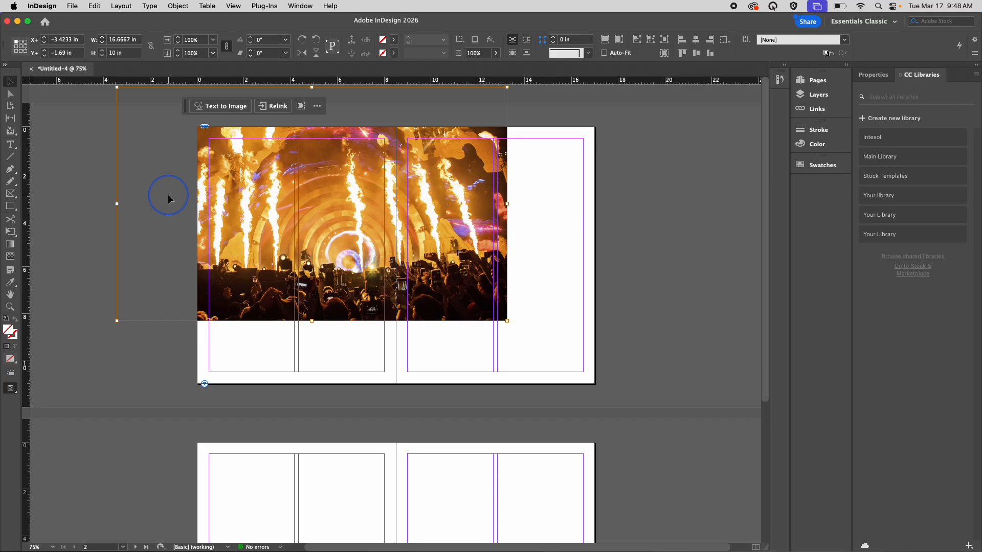
{"action": "left_click", "coordinate": [267, 220]}
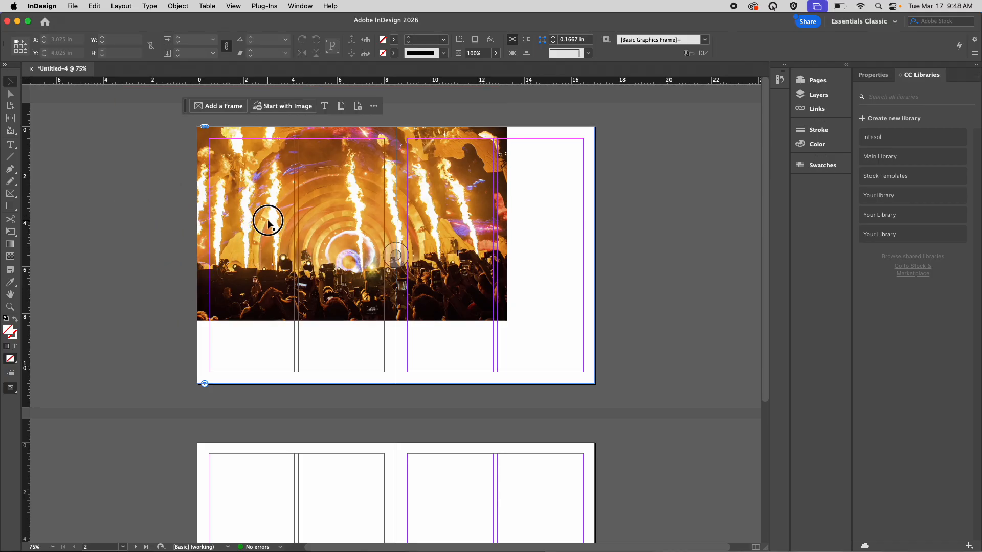
{"action": "left_click", "coordinate": [268, 220]}
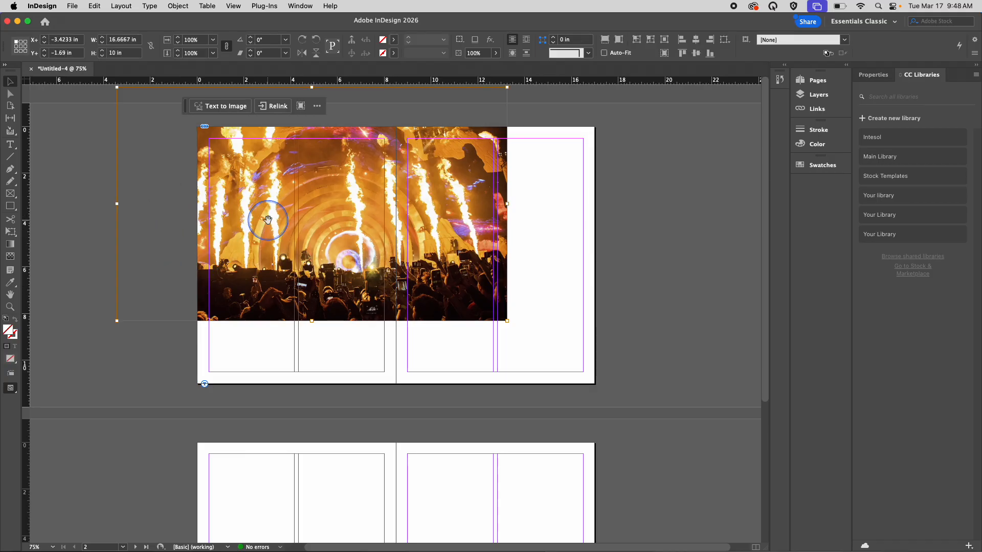
{"action": "key", "text": "shift+Down"}
{"action": "key", "text": "shift+Down"}
{"action": "key", "text": "shift+Down"}
{"action": "key", "text": "shift+Down"}
{"action": "key", "text": "shift+Down"}
{"action": "key", "text": "shift+Down"}
{"action": "key", "text": "shift+Down"}
{"action": "key", "text": "shift+Down"}
{"action": "key", "text": "shift+Down"}
{"action": "key", "text": "shift+Down"}
{"action": "key", "text": "shift+Right"}
{"action": "key", "text": "shift+Right"}
{"action": "key", "text": "shift+Right"}
{"action": "key", "text": "shift+Right"}
{"action": "key", "text": "shift+Right"}
{"action": "key", "text": "shift+Right"}
{"action": "key", "text": "shift+Right"}
{"action": "key", "text": "shift+Right"}
{"action": "key", "text": "shift+Right"}
{"action": "key", "text": "shift+Right"}
{"action": "key", "text": "shift+Right"}
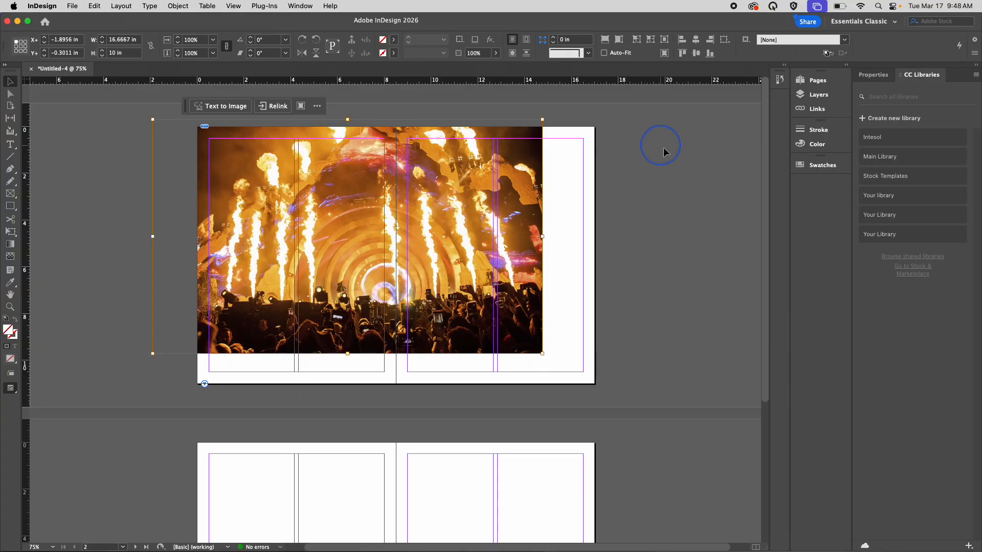
Step: Resize the image frame to the width of the first page, about 8.5 x 6.18 in
{"action": "left_click", "coordinate": [671, 162]}
{"action": "left_click", "coordinate": [581, 351]}
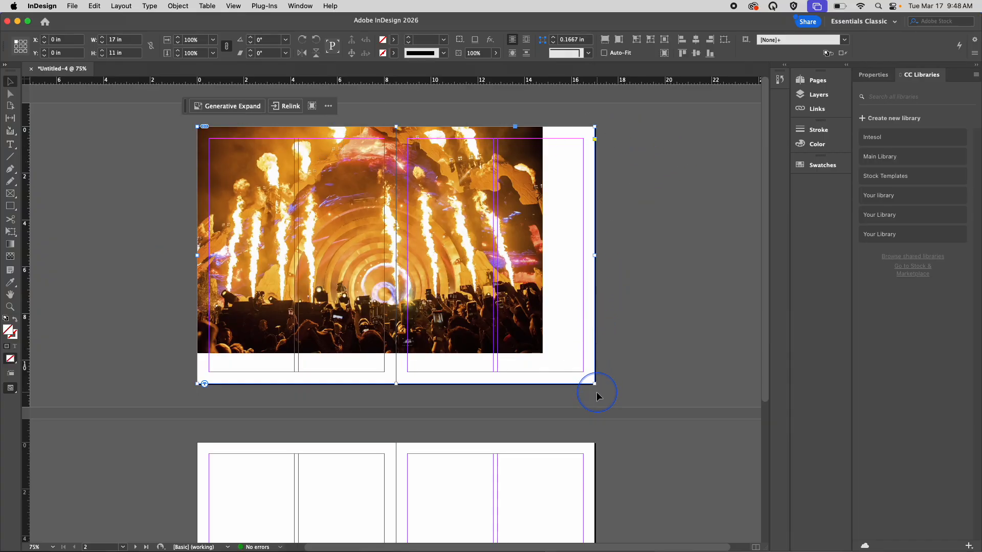
{"action": "left_click_drag", "start_coordinate": [596, 385], "coordinate": [398, 269]}
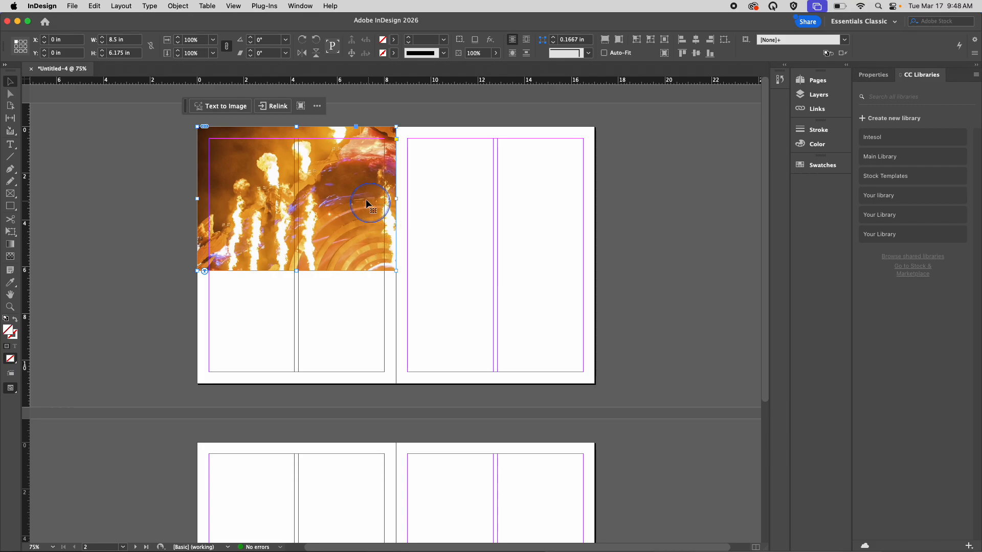
Step: Set the display performance to Typical Display
{"action": "left_click", "coordinate": [233, 5]}
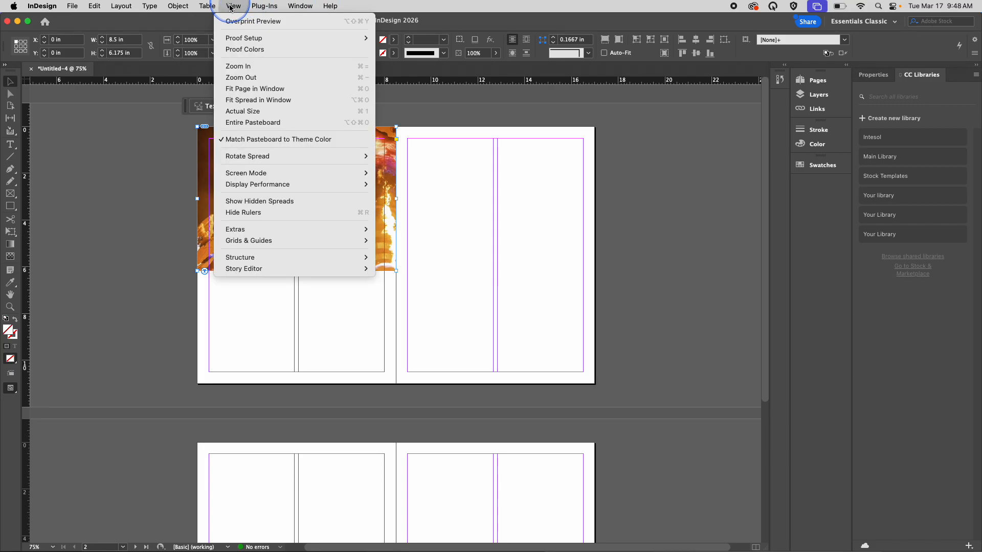
{"action": "mouse_move", "coordinate": [277, 6]}
{"action": "mouse_move", "coordinate": [231, 6]}
{"action": "mouse_move", "coordinate": [257, 183]}
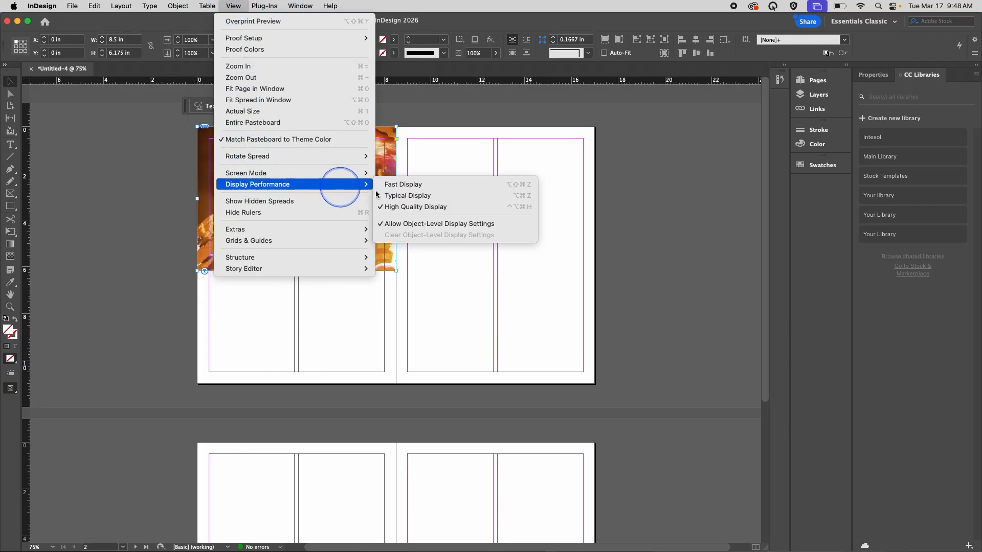
{"action": "left_click", "coordinate": [412, 196]}
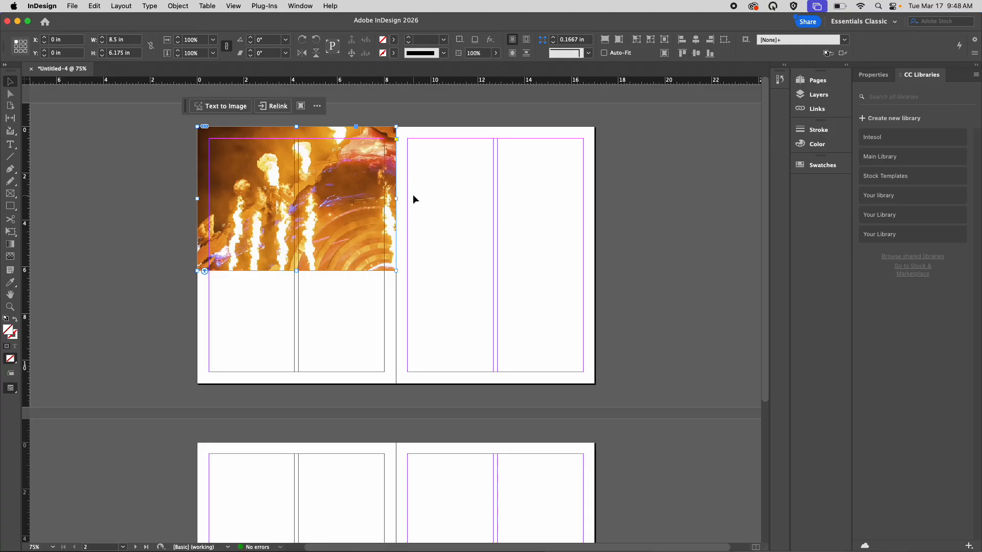
Step: Set the display performance to High Quality Display and enlarge the background image frame to about 14.43 x 9.7 in
{"action": "left_click", "coordinate": [227, 3]}
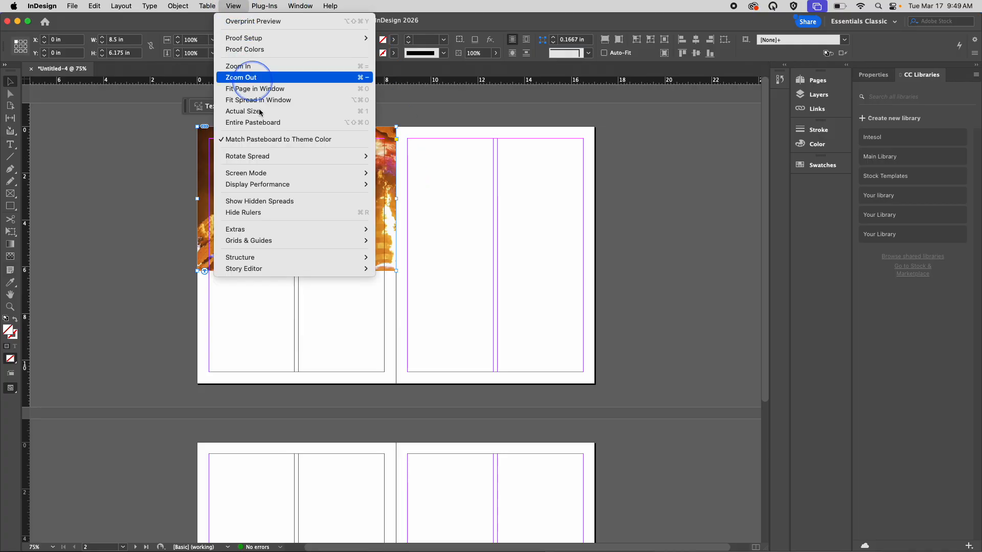
{"action": "mouse_move", "coordinate": [263, 184]}
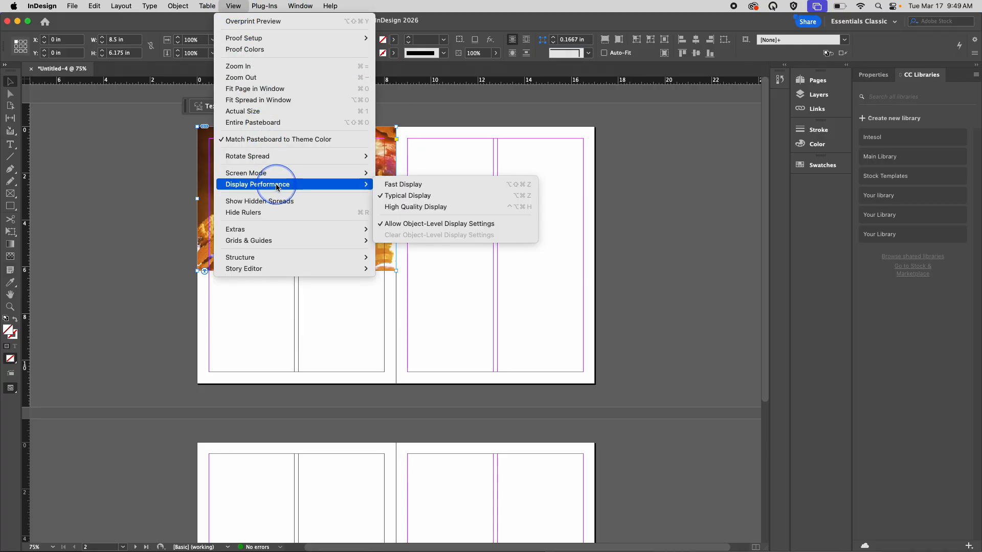
{"action": "left_click", "coordinate": [410, 208]}
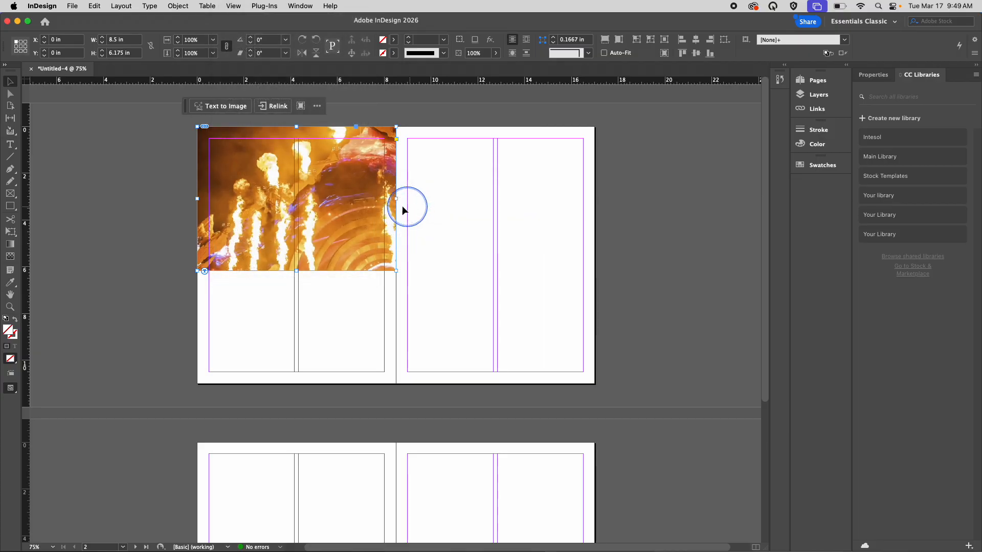
{"action": "left_click_drag", "start_coordinate": [398, 270], "coordinate": [534, 353]}
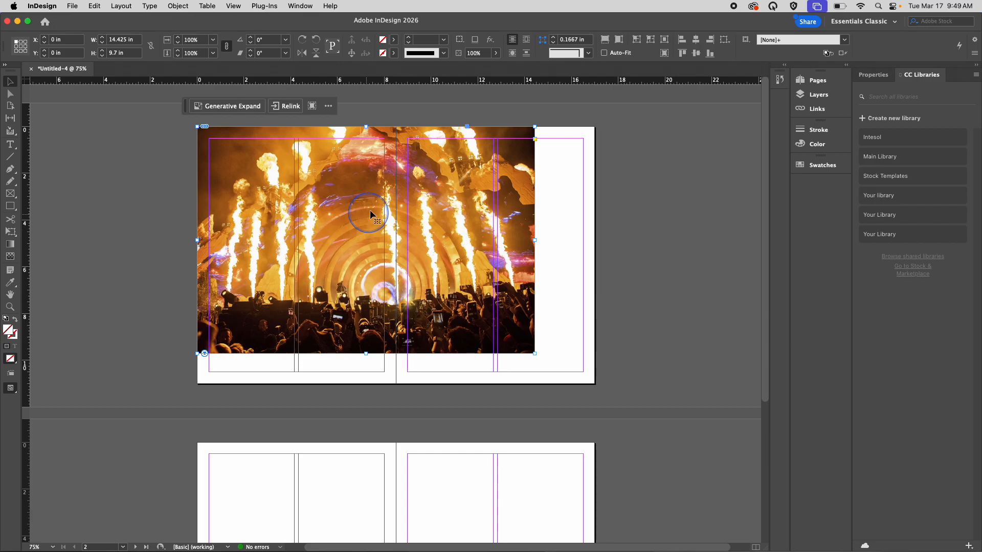
Step: Set the display performance to Typical Display and enlarge the image frame over the whole spread, about 17.1 x 11 in
{"action": "left_click", "coordinate": [239, 5]}
{"action": "left_click", "coordinate": [258, 184]}
{"action": "left_click", "coordinate": [415, 198]}
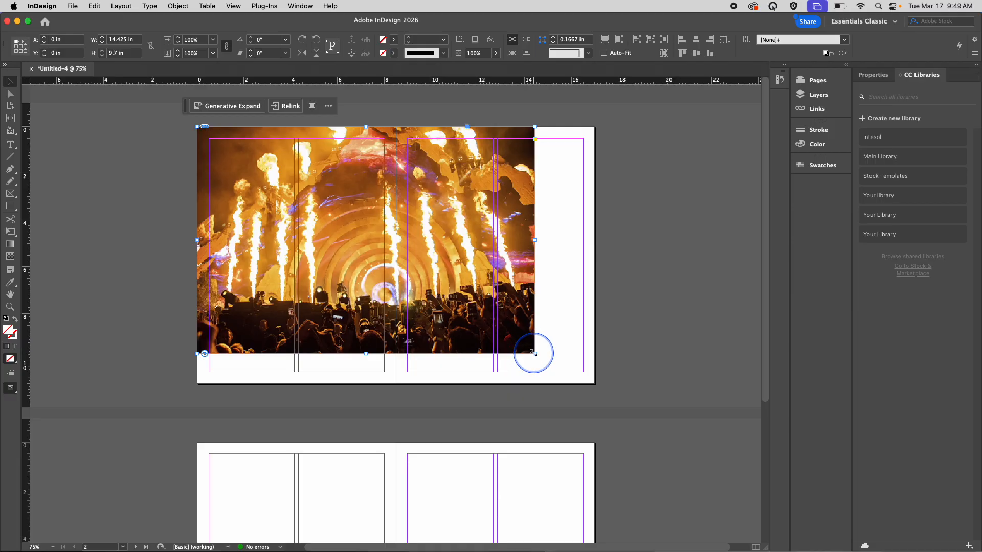
{"action": "left_click_drag", "start_coordinate": [532, 352], "coordinate": [597, 384]}
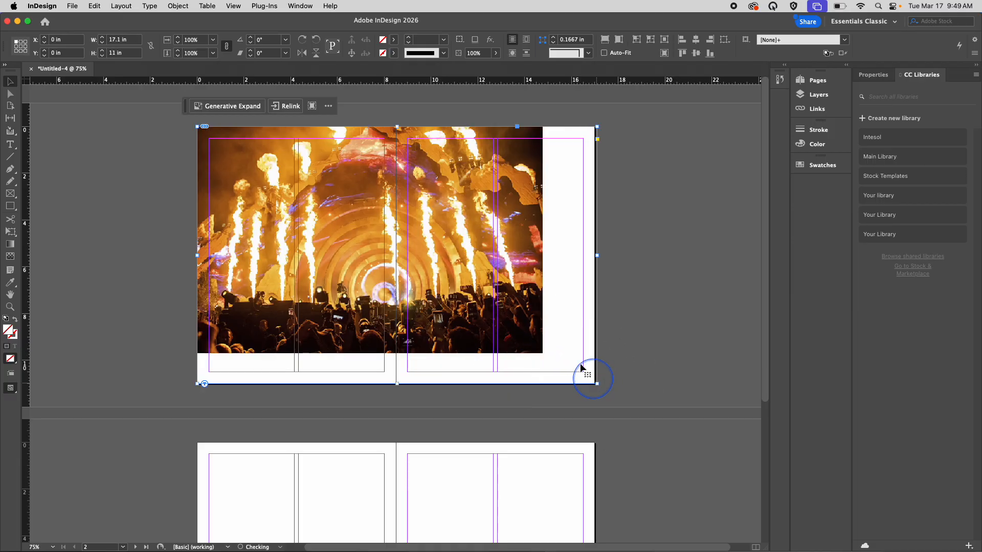
Step: Examine the background image's detail up close and switch the display performance to High Quality Display
{"action": "scroll", "coordinate": [523, 291], "scroll_direction": "up", "scroll_amount": 8}
{"action": "scroll", "coordinate": [523, 291], "scroll_direction": "left", "scroll_amount": 10}
{"action": "scroll", "coordinate": [523, 290], "scroll_direction": "up", "scroll_amount": 2}
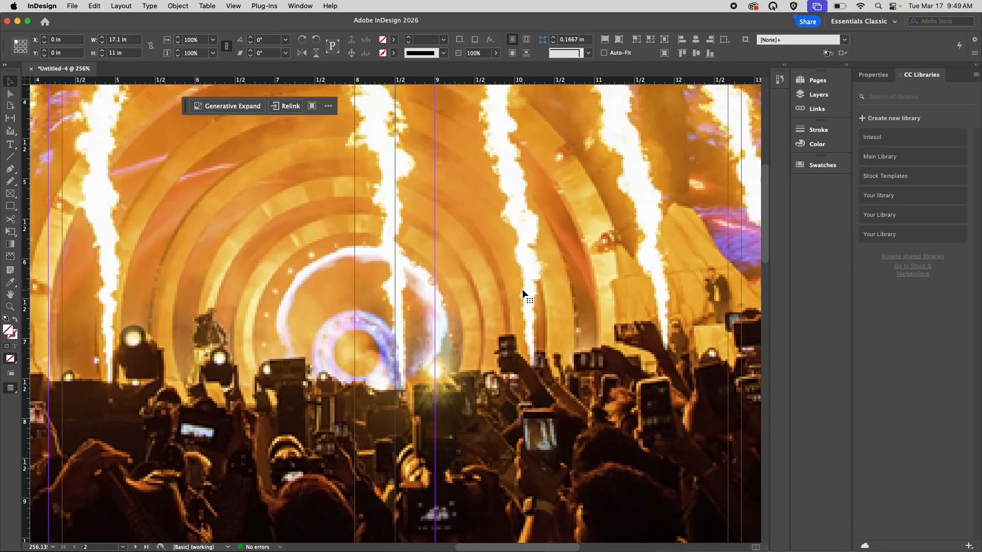
{"action": "left_click", "coordinate": [455, 312]}
{"action": "left_click", "coordinate": [233, 6]}
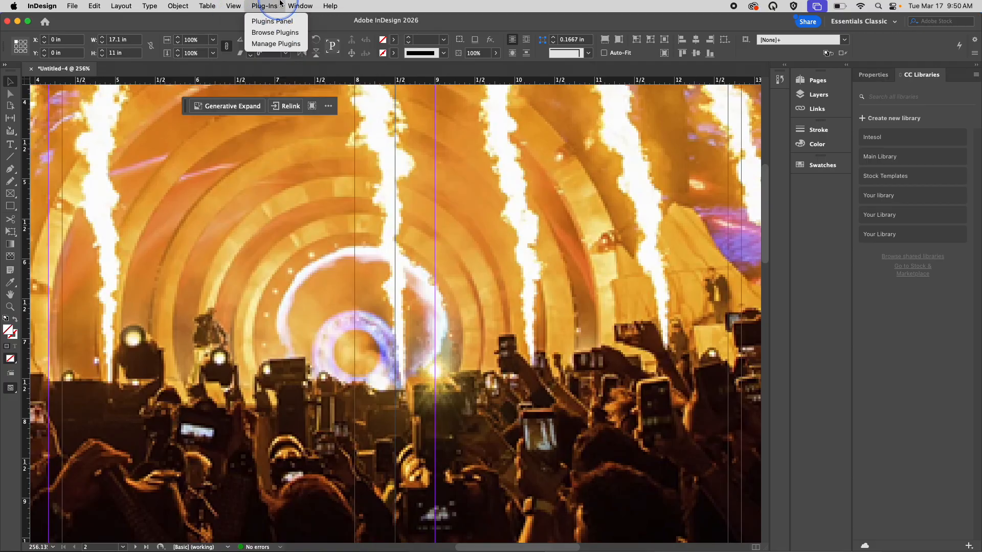
{"action": "mouse_move", "coordinate": [257, 5]}
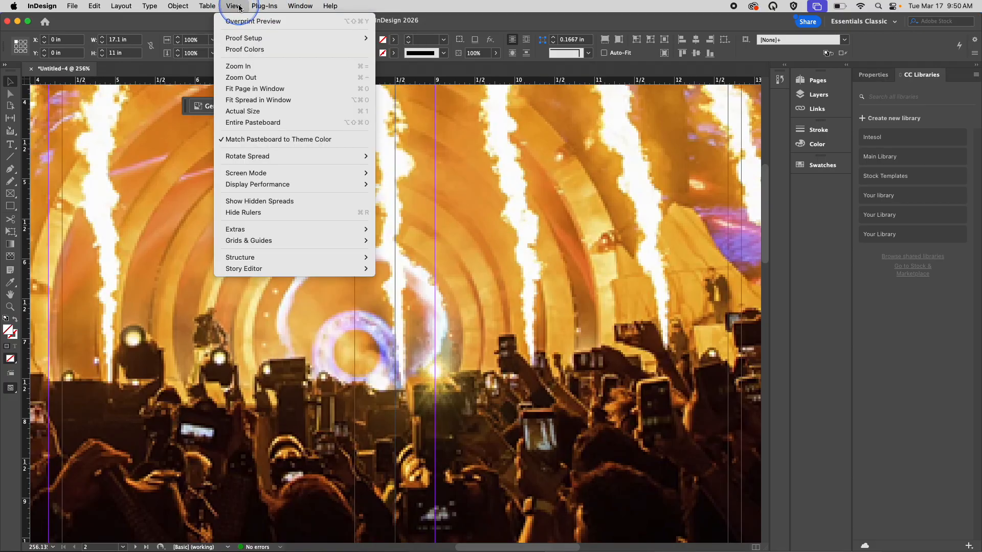
{"action": "mouse_move", "coordinate": [260, 187]}
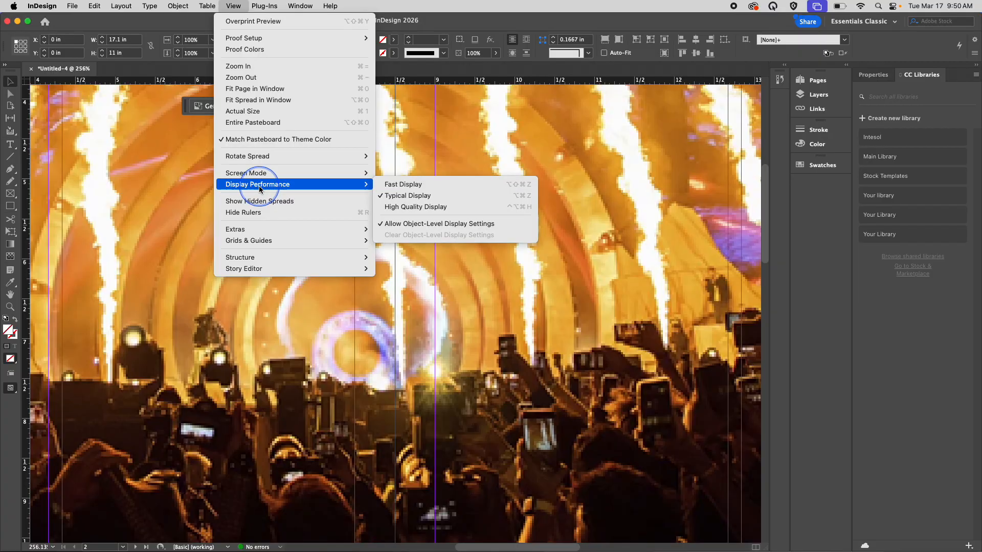
{"action": "left_click", "coordinate": [427, 204]}
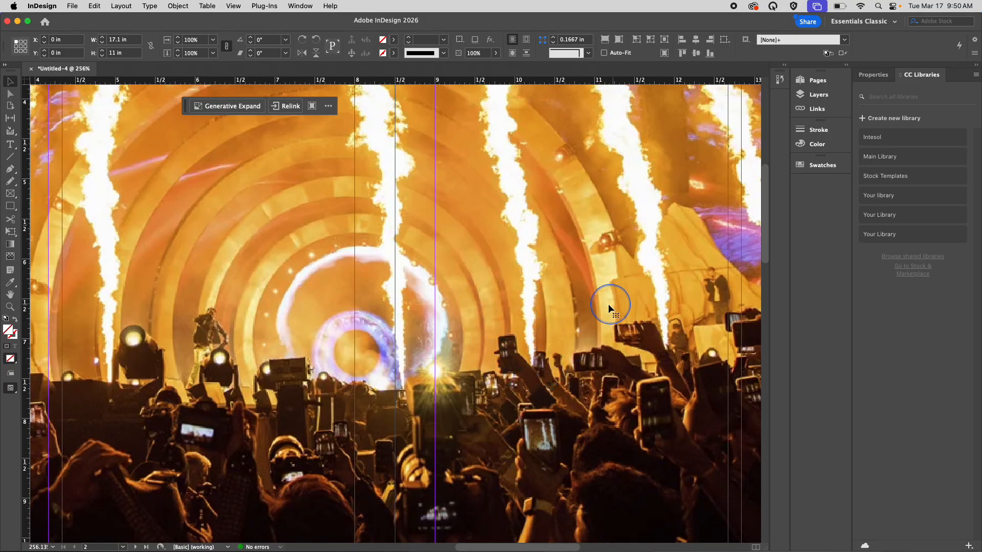
Step: Fit the background image proportionally inside its frame using Fit Content Proportionally
{"action": "key", "text": "super+0"}
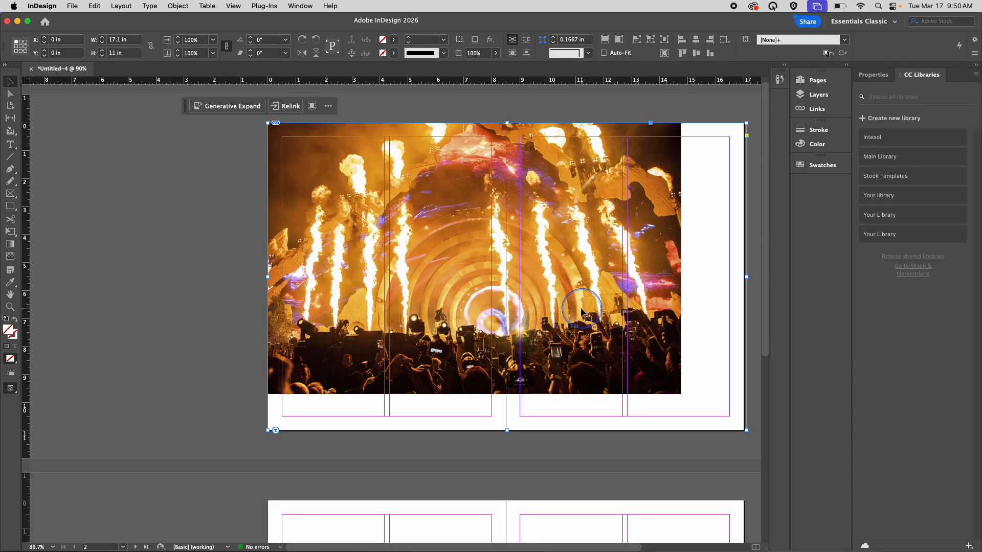
{"action": "key", "text": "ctrl+s"}
{"action": "key", "text": "ctrl+m"}
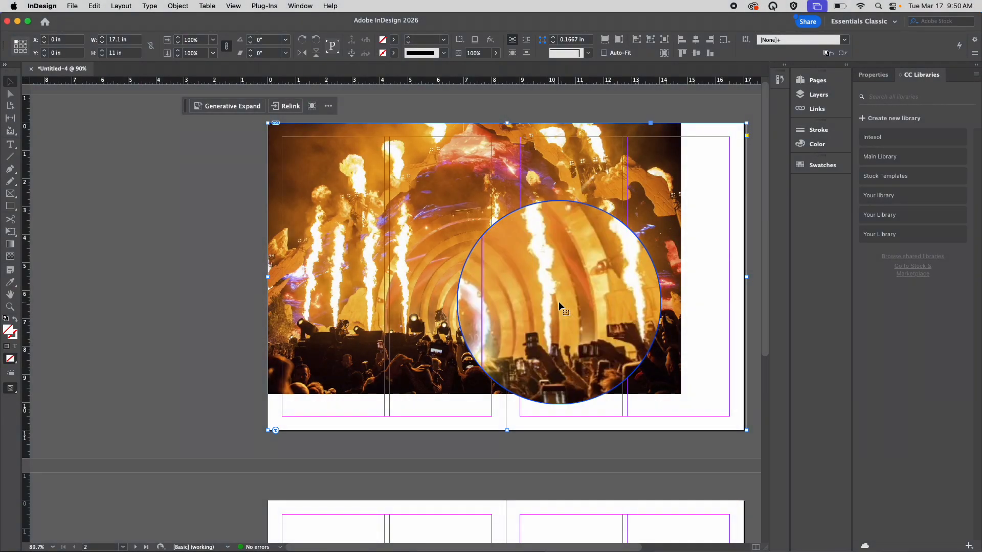
{"action": "right_click", "coordinate": [549, 298]}
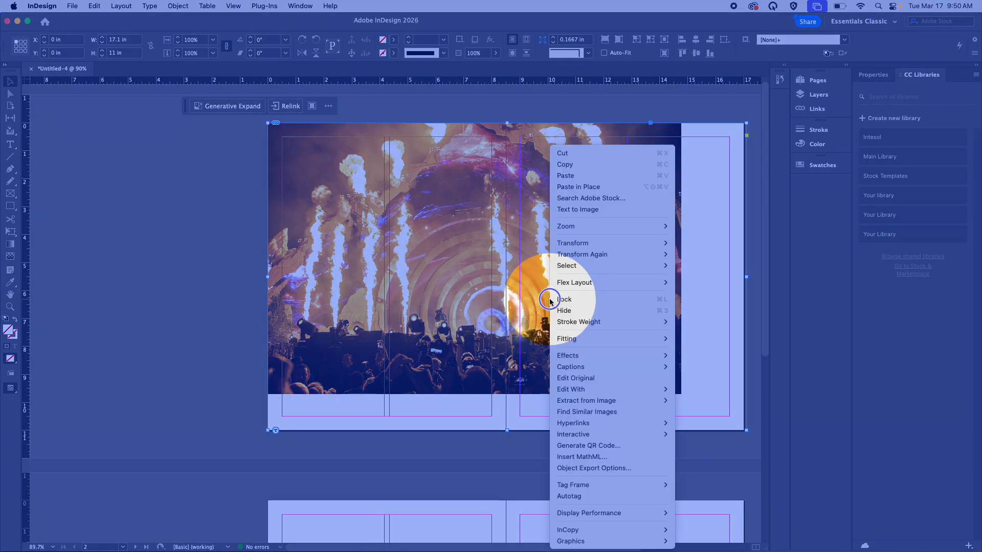
{"action": "mouse_move", "coordinate": [573, 340]}
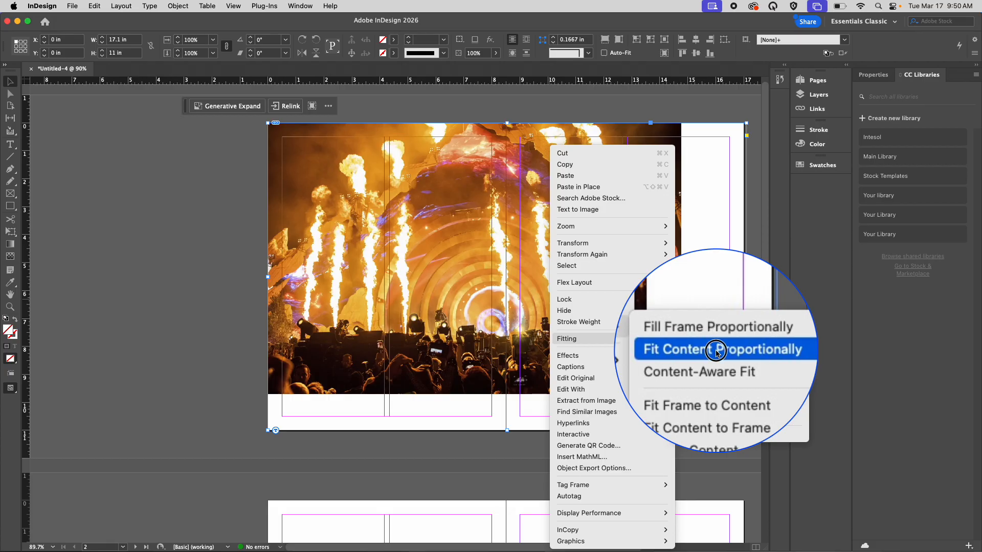
{"action": "left_click", "coordinate": [717, 352]}
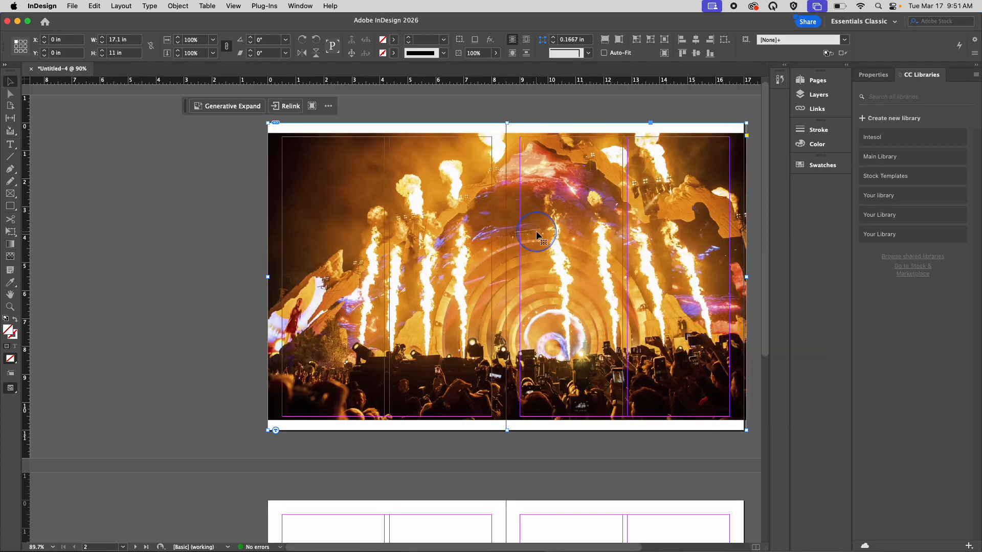
Step: Make the background image fill its whole frame using Fill Frame Proportionally
{"action": "right_click", "coordinate": [537, 134]}
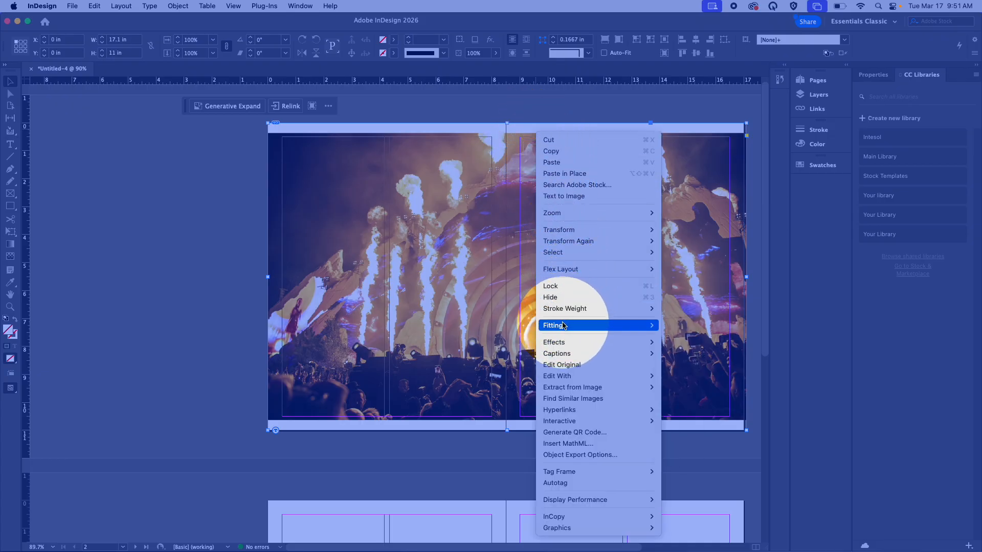
{"action": "mouse_move", "coordinate": [647, 326]}
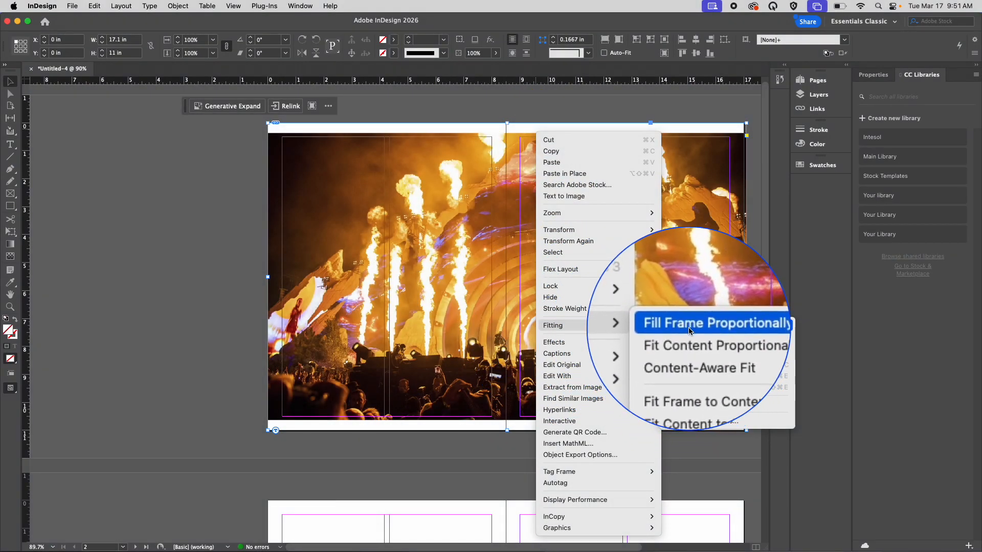
{"action": "left_click", "coordinate": [708, 327]}
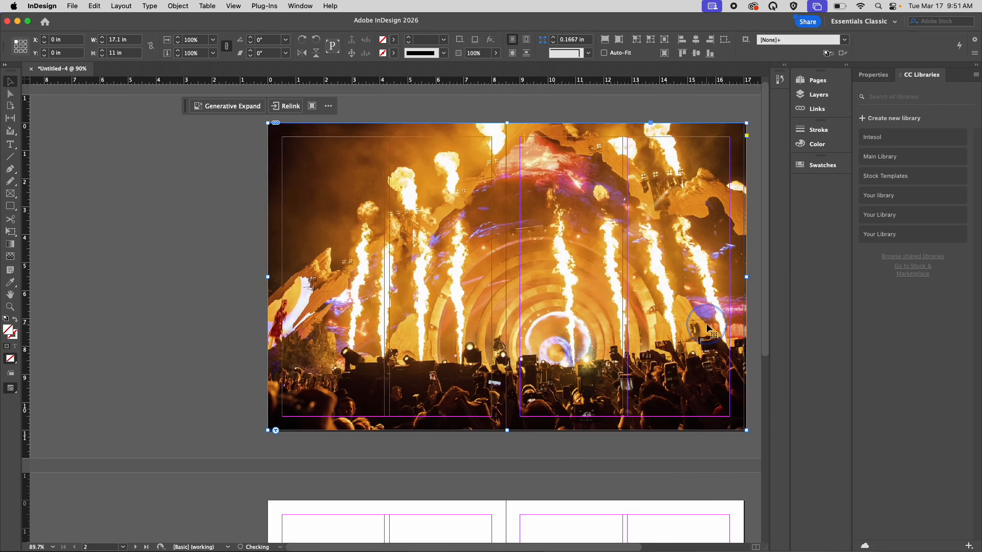
Step: Nudge the background image to the right inside its frame to about X -0.09 in, then deselect it
{"action": "double_click", "coordinate": [449, 281]}
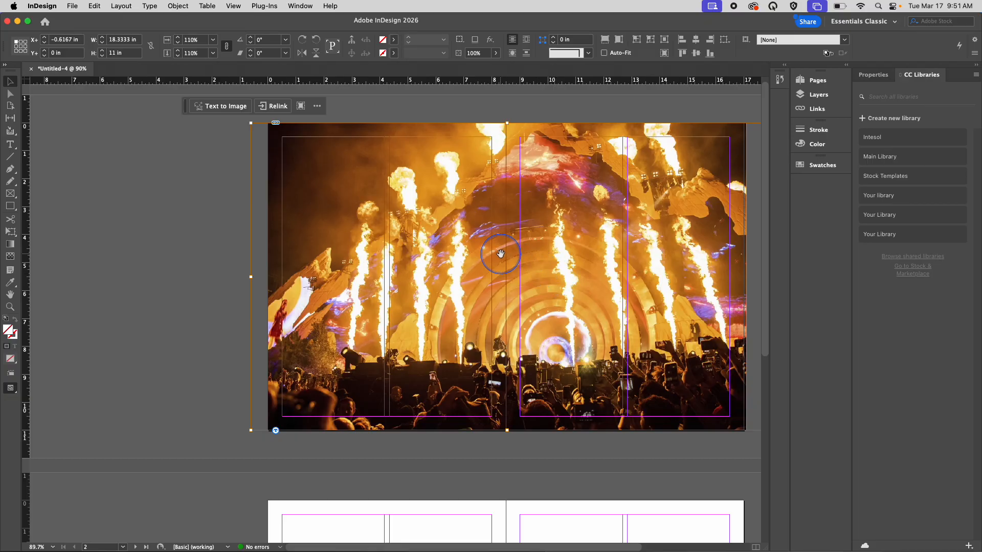
{"action": "key", "text": "Right"}
{"action": "key", "text": "Right"}
{"action": "key", "text": "Right"}
{"action": "key", "text": "Right"}
{"action": "key", "text": "Right"}
{"action": "key", "text": "Right"}
{"action": "key", "text": "Right"}
{"action": "key", "text": "Right"}
{"action": "key", "text": "Right"}
{"action": "key", "text": "Right"}
{"action": "key", "text": "Right"}
{"action": "key", "text": "Right"}
{"action": "key", "text": "Right"}
{"action": "key", "text": "Right"}
{"action": "key", "text": "Right"}
{"action": "key", "text": "Right"}
{"action": "key", "text": "Right"}
{"action": "key", "text": "Right"}
{"action": "key", "text": "Right"}
{"action": "key", "text": "Right"}
{"action": "key", "text": "Right"}
{"action": "key", "text": "Right"}
{"action": "key", "text": "Right"}
{"action": "key", "text": "Right"}
{"action": "key", "text": "Right"}
{"action": "key", "text": "Right"}
{"action": "key", "text": "Right"}
{"action": "key", "text": "Right"}
{"action": "key", "text": "Right"}
{"action": "key", "text": "Right"}
{"action": "key", "text": "Right"}
{"action": "key", "text": "Right"}
{"action": "key", "text": "Right"}
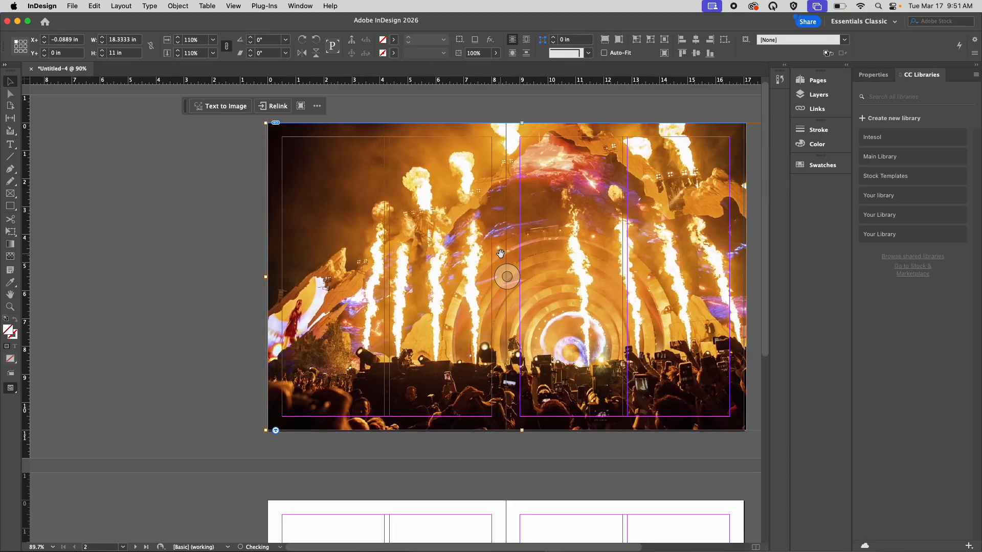
{"action": "left_click", "coordinate": [99, 226]}
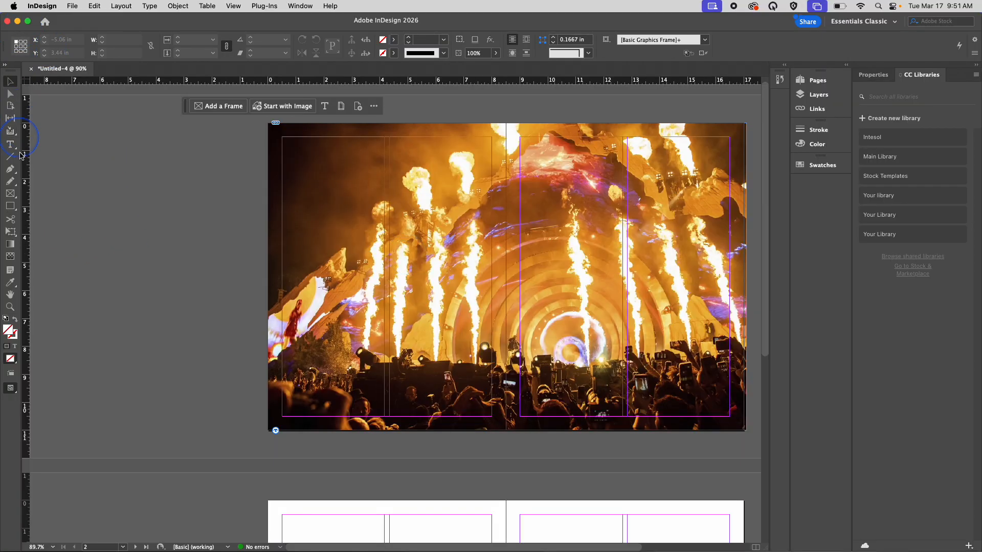
Step: Draw a rectangle frame about 11.56 x 8.1 in over the background and place zz-top-billy-gibbons-interview_fullsize_story1.psd in it
{"action": "left_click", "coordinate": [10, 194]}
{"action": "left_click_drag", "start_coordinate": [315, 173], "coordinate": [640, 400]}
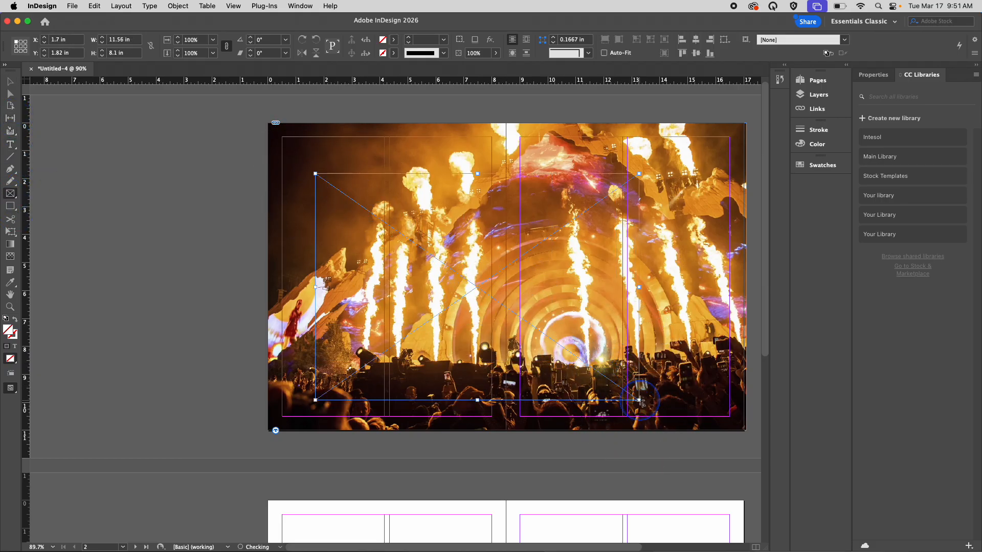
{"action": "left_click", "coordinate": [72, 6]}
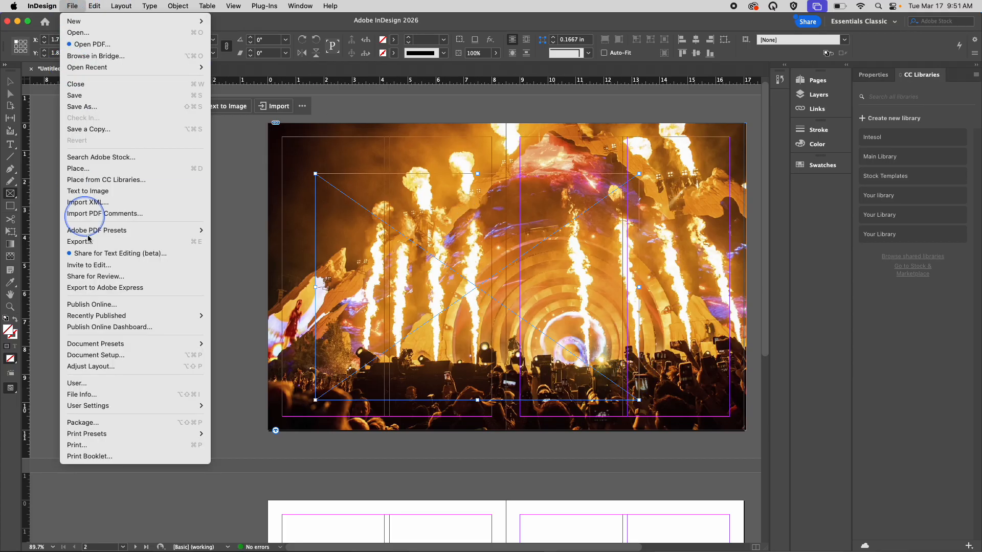
{"action": "left_click", "coordinate": [94, 168]}
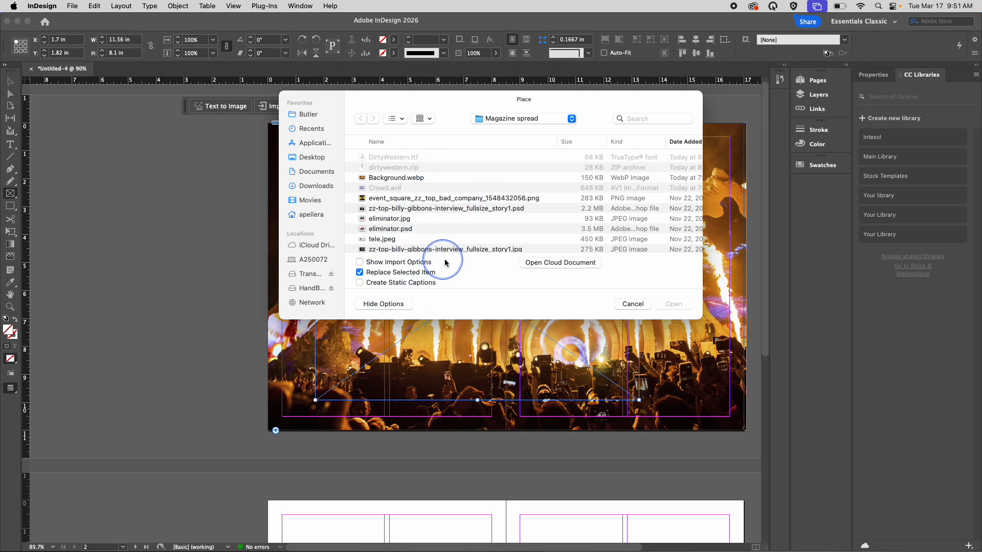
{"action": "double_click", "coordinate": [453, 209]}
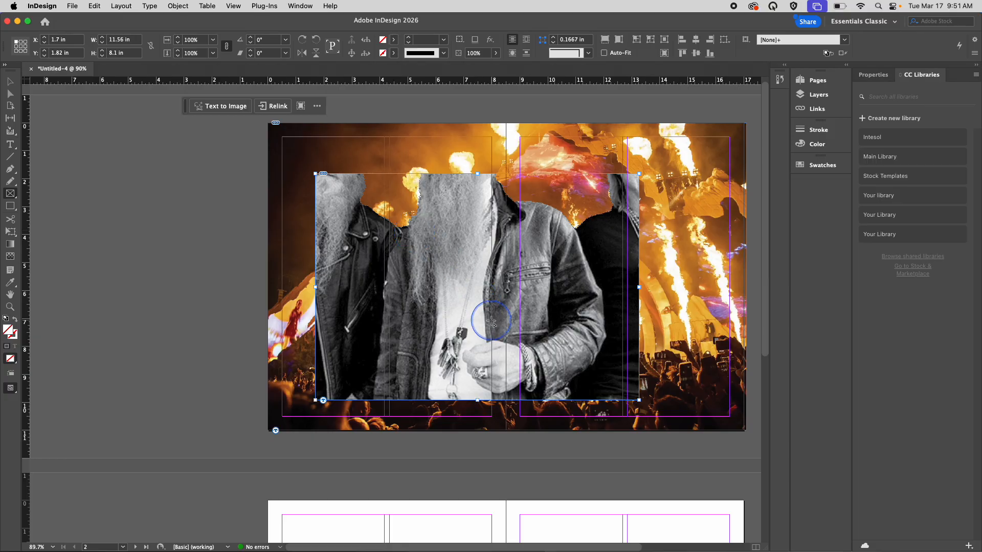
Step: Fit the placed band photo proportionally within its frame using Fit Content Proportionally
{"action": "right_click", "coordinate": [501, 251]}
{"action": "mouse_move", "coordinate": [532, 329]}
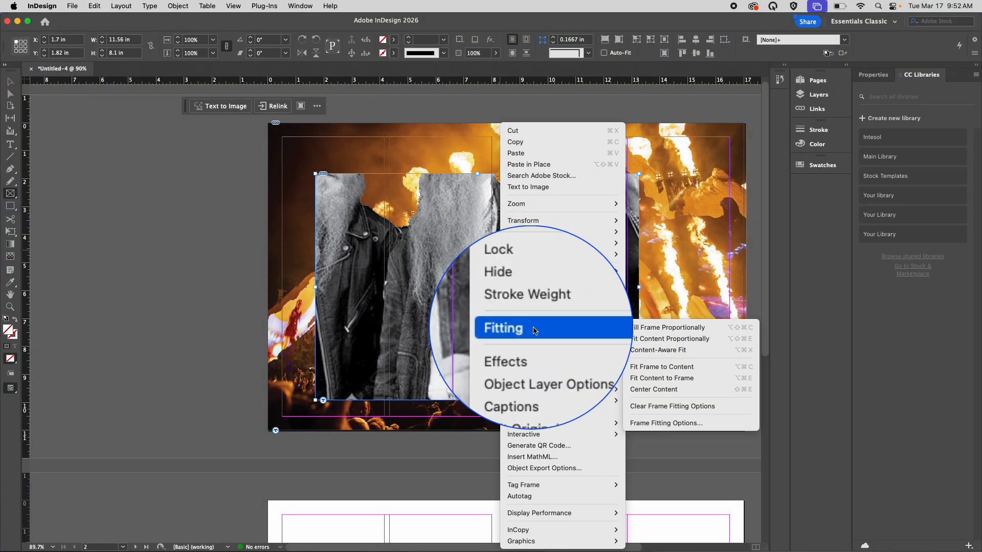
{"action": "left_click", "coordinate": [652, 343]}
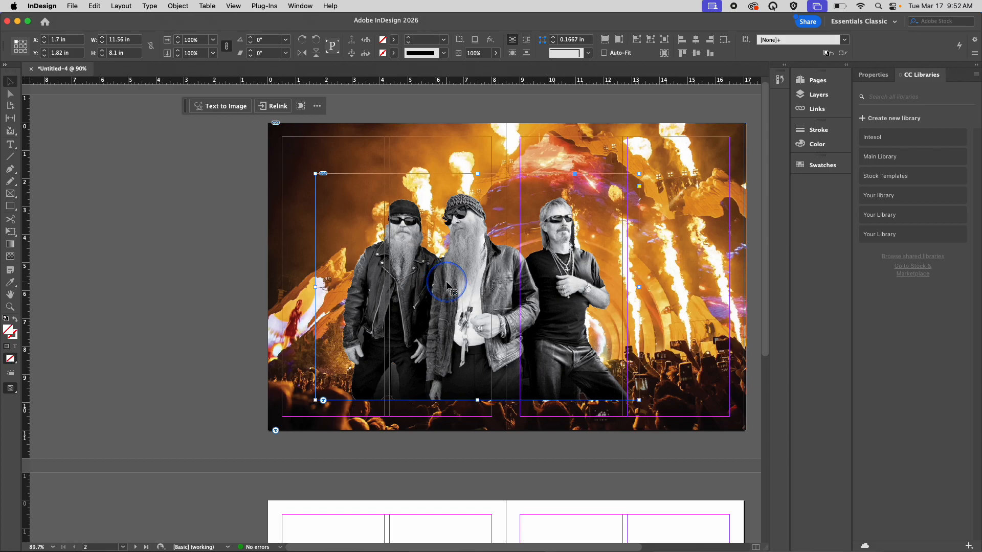
Step: Move the band photo frame to the bottom edge of the spread, at about X 4.4 in and Y 2.9 in
{"action": "left_click_drag", "start_coordinate": [446, 285], "coordinate": [552, 318]}
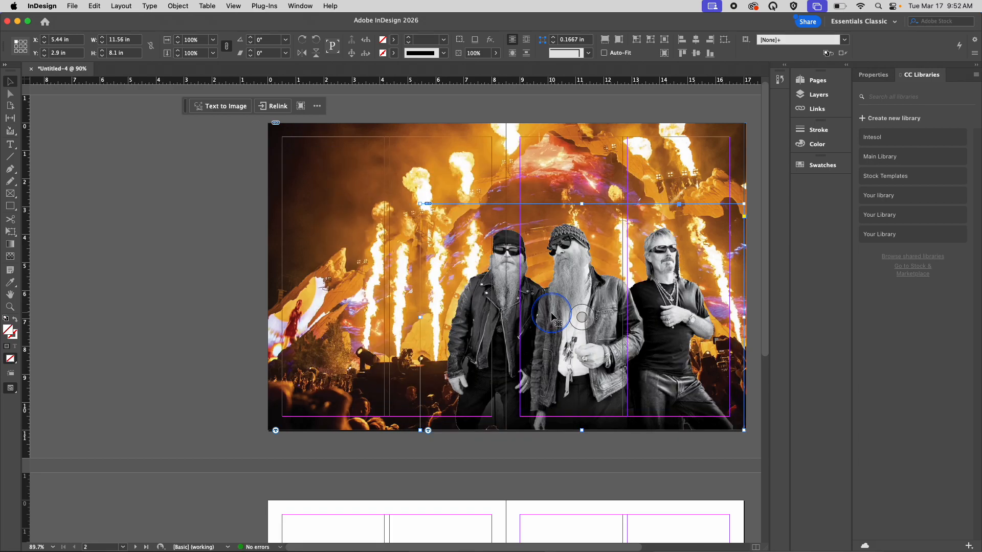
{"action": "key", "text": "Right"}
{"action": "key", "text": "Right"}
{"action": "key", "text": "Right"}
{"action": "key", "text": "Right"}
{"action": "key", "text": "Right"}
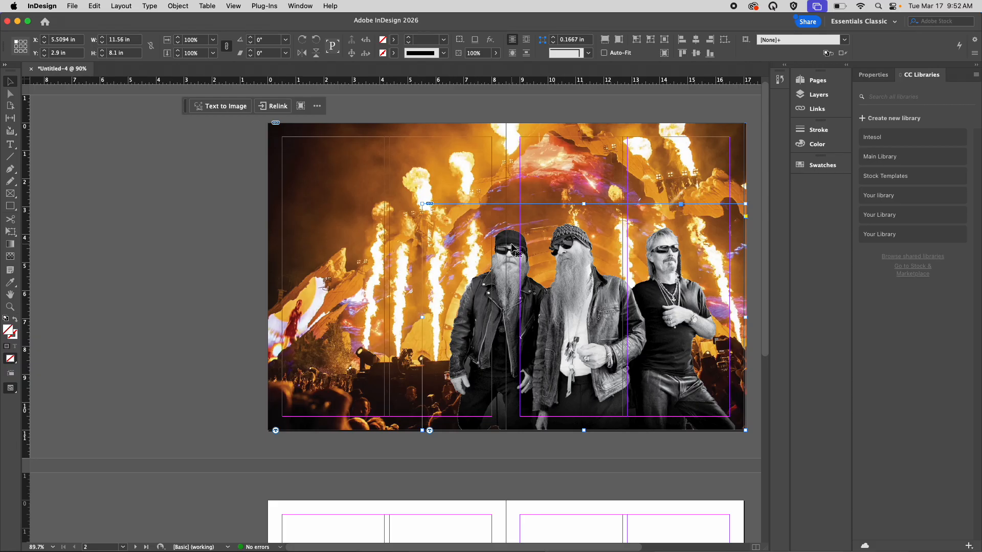
{"action": "key", "text": "shift+Left"}
{"action": "key", "text": "shift+Left"}
{"action": "key", "text": "shift+Left"}
{"action": "key", "text": "shift+Left"}
{"action": "key", "text": "shift+Left"}
{"action": "key", "text": "shift+Left"}
{"action": "key", "text": "shift+Left"}
{"action": "key", "text": "shift+Left"}
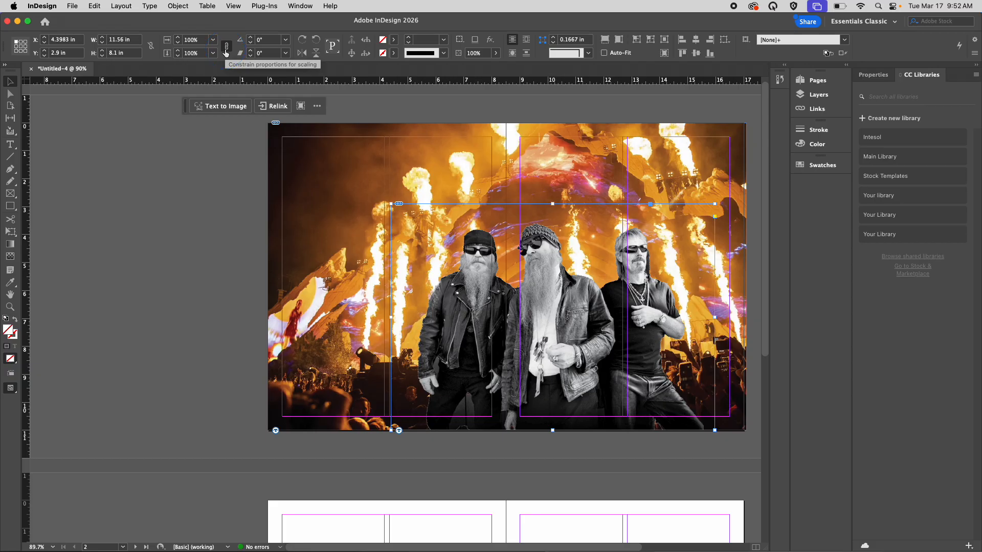
Step: Draw a text frame across the upper half of the first spread, spanning nearly its full width
{"action": "left_click", "coordinate": [11, 145]}
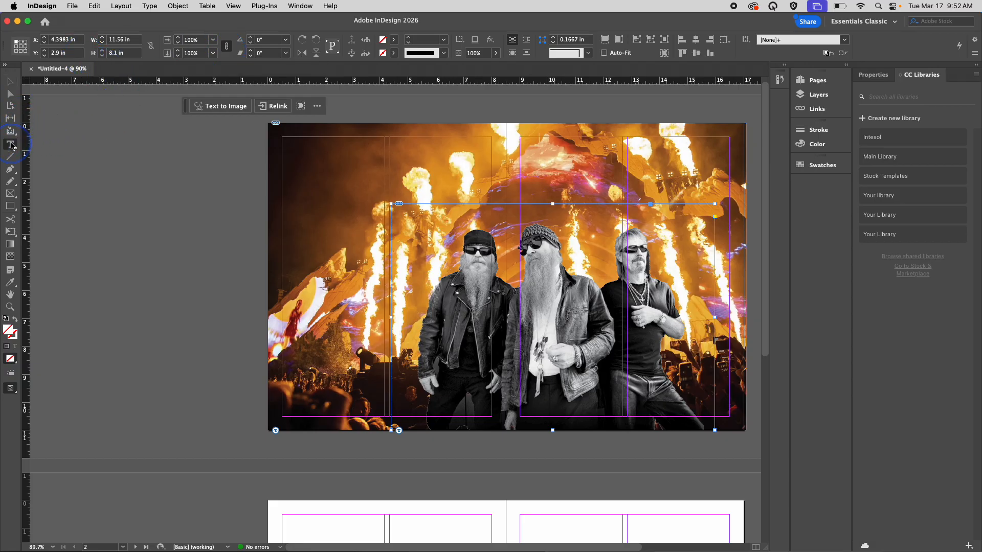
{"action": "left_click_drag", "start_coordinate": [277, 128], "coordinate": [741, 292]}
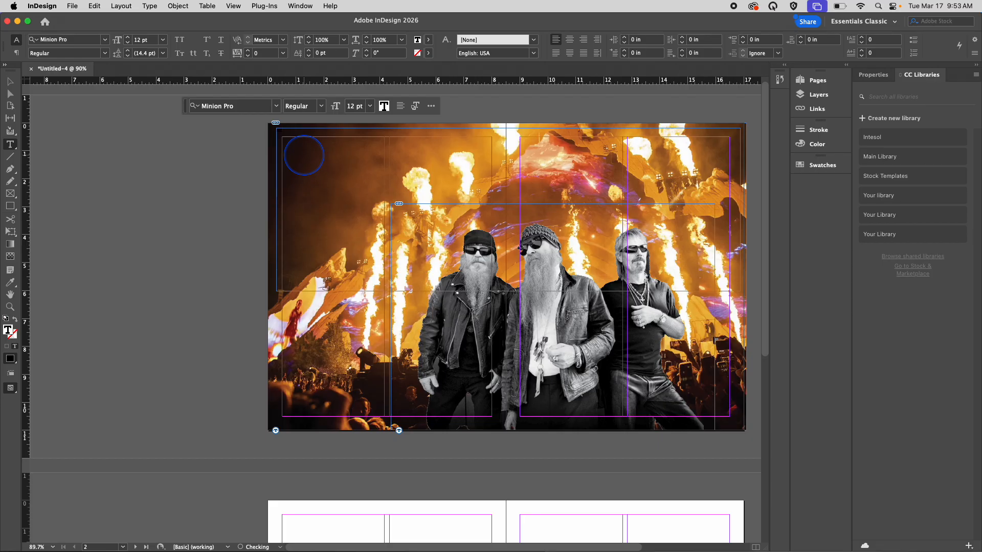
Step: Select the title text in the frame and set its fill color to bright yellow, #fcff00
{"action": "left_click_drag", "start_coordinate": [299, 132], "coordinate": [259, 133]}
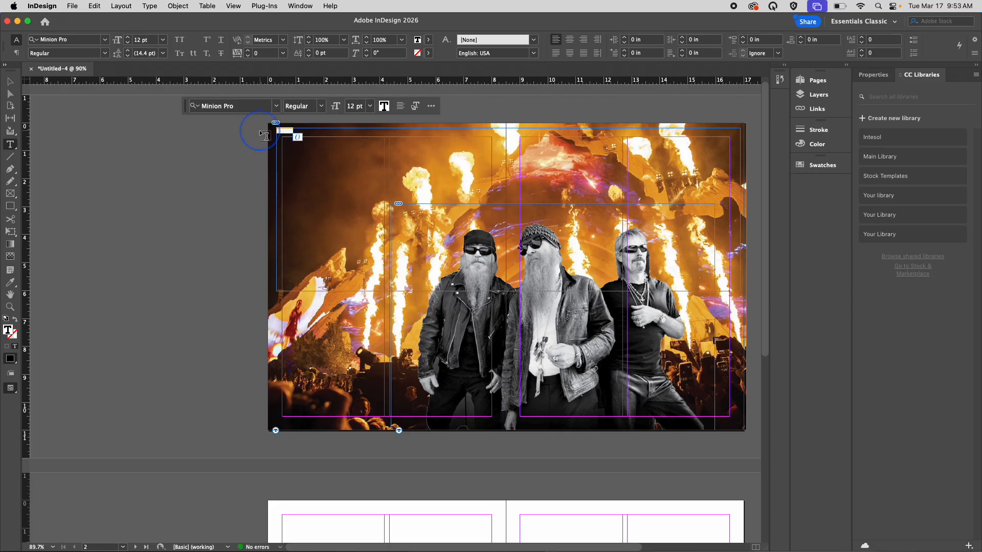
{"action": "double_click", "coordinate": [417, 41]}
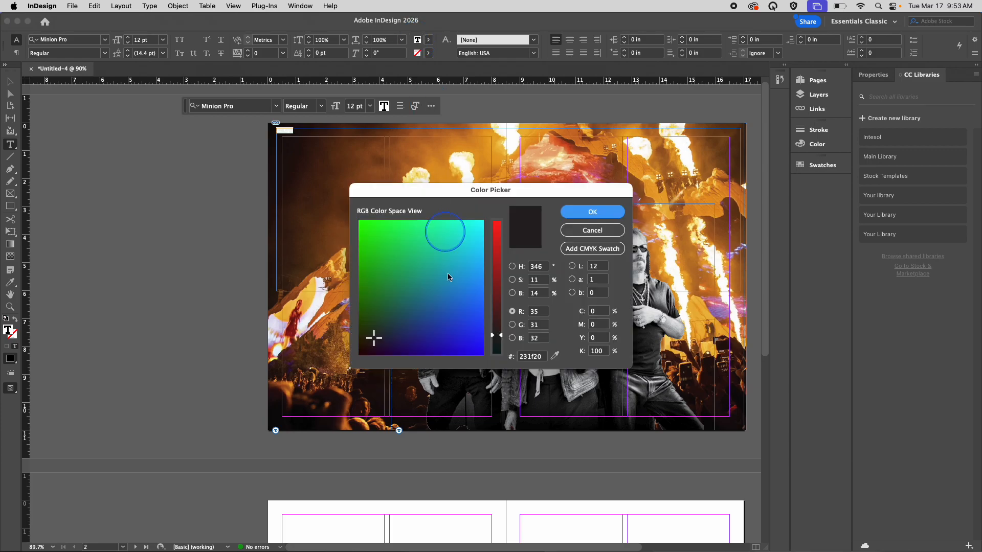
{"action": "left_click_drag", "start_coordinate": [453, 305], "coordinate": [434, 228]}
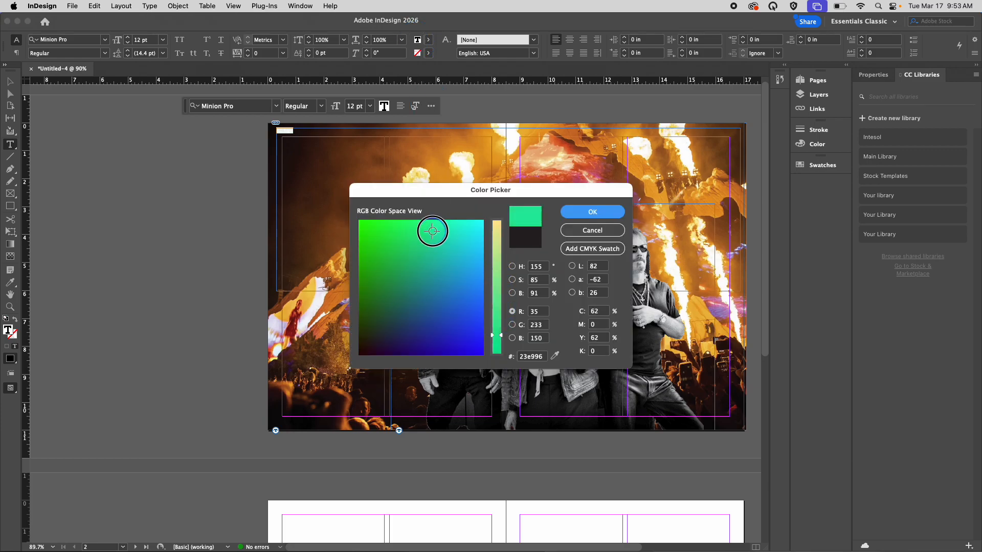
{"action": "left_click", "coordinate": [499, 234]}
{"action": "left_click_drag", "start_coordinate": [499, 234], "coordinate": [500, 222]}
{"action": "left_click_drag", "start_coordinate": [399, 233], "coordinate": [386, 221]}
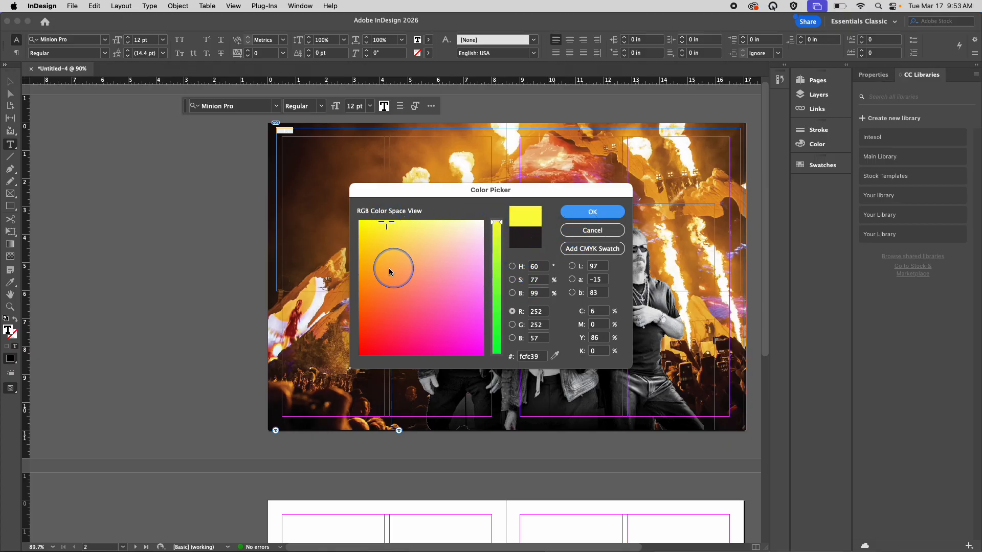
{"action": "left_click_drag", "start_coordinate": [375, 232], "coordinate": [358, 221]}
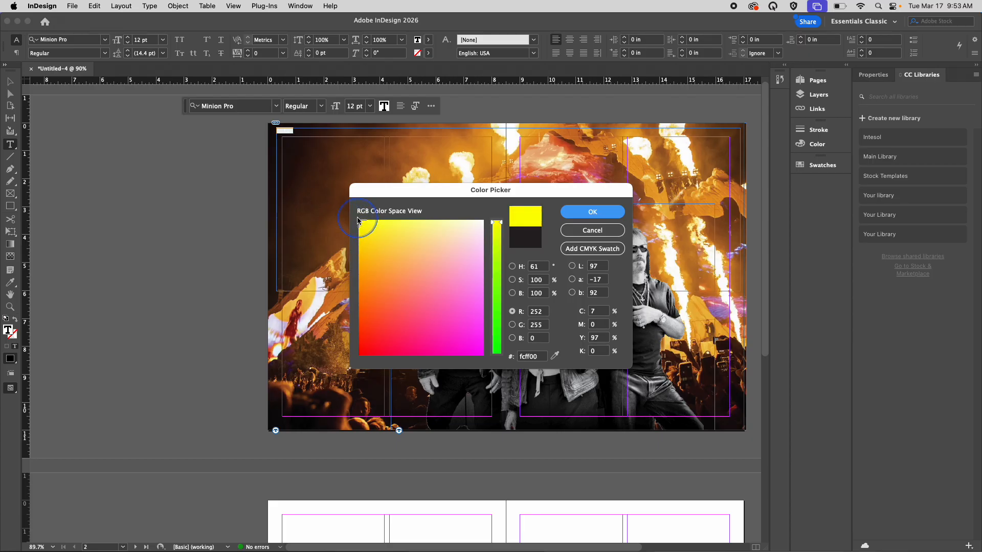
{"action": "left_click", "coordinate": [612, 215]}
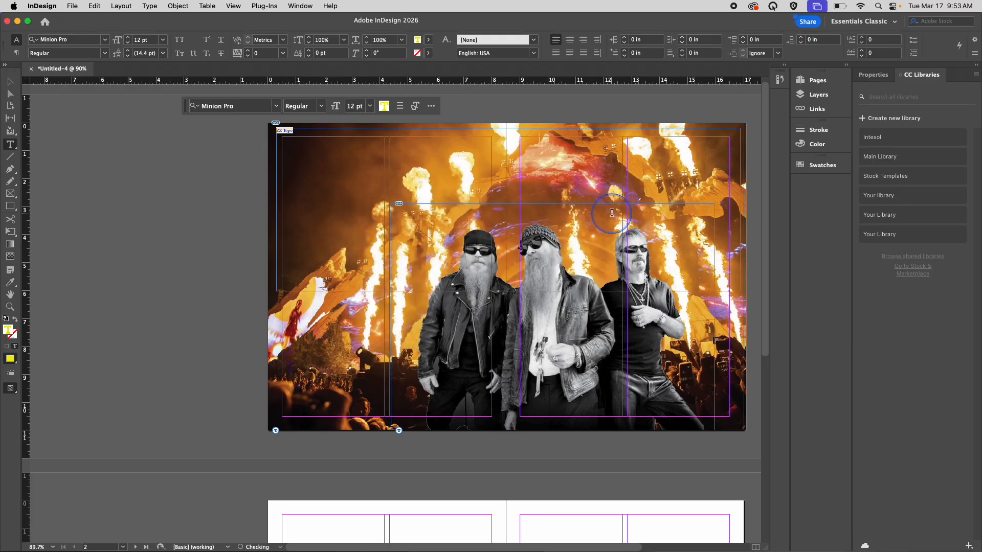
Step: Enlarge the yellow title text to 110 pt
{"action": "left_click_drag", "start_coordinate": [154, 42], "coordinate": [124, 41]}
{"action": "key", "text": "shift+Up"}
{"action": "key", "text": "shift+Up"}
{"action": "key", "text": "shift+Up"}
{"action": "key", "text": "shift+Up"}
{"action": "key", "text": "shift+Up"}
{"action": "key", "text": "shift+Up"}
{"action": "key", "text": "shift+Up"}
{"action": "key", "text": "shift+Up"}
{"action": "key", "text": "shift+Up"}
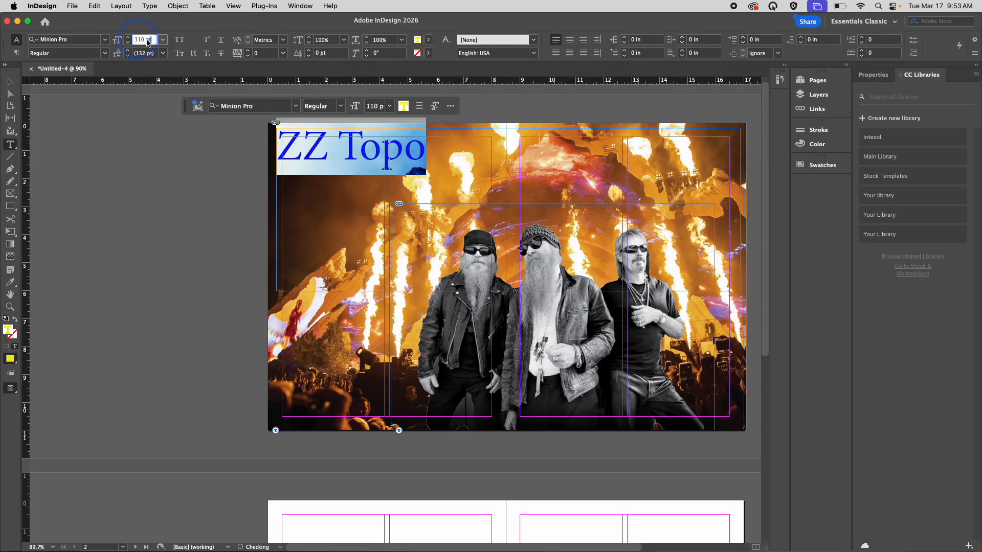
Step: Delete the stray final "o" so the title reads ZZ Top, and enlarge the text to 270 pt
{"action": "left_click", "coordinate": [423, 149]}
{"action": "key", "text": "BackSpace"}
{"action": "left_click_drag", "start_coordinate": [404, 149], "coordinate": [276, 148]}
{"action": "left_click", "coordinate": [127, 40]}
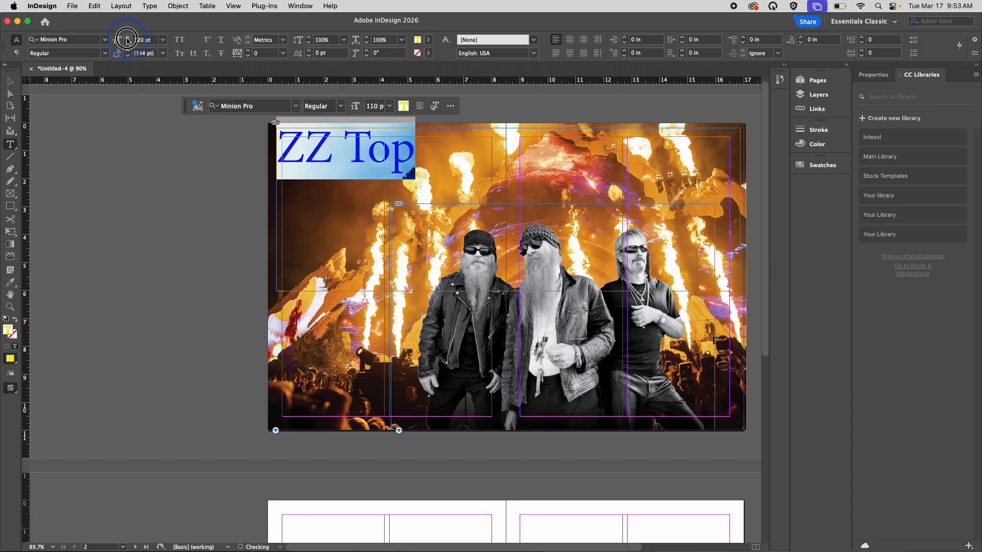
{"action": "left_click", "coordinate": [128, 40]}
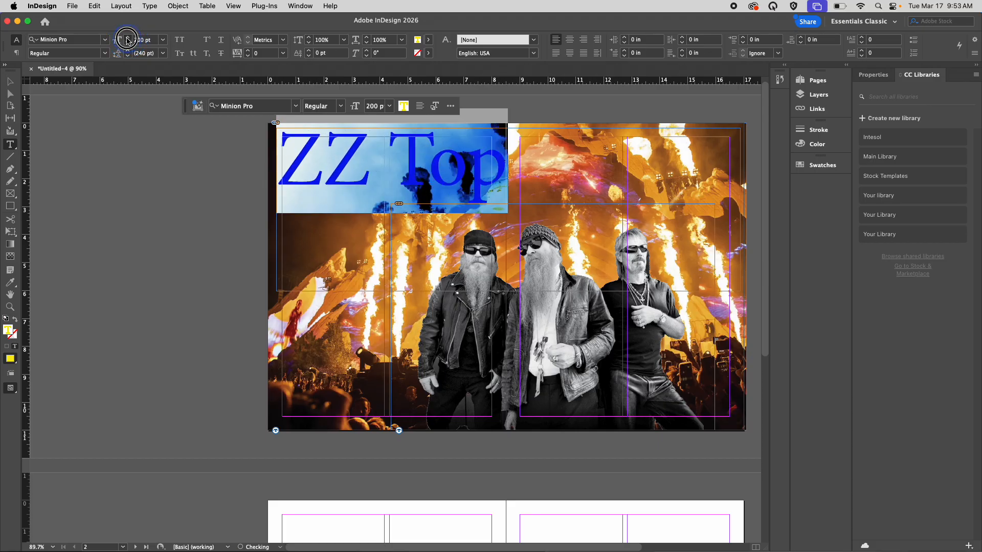
Step: Search the fonts for "dirt" and set the title in DirtyWestern
{"action": "left_click", "coordinate": [90, 40]}
{"action": "left_click", "coordinate": [104, 39]}
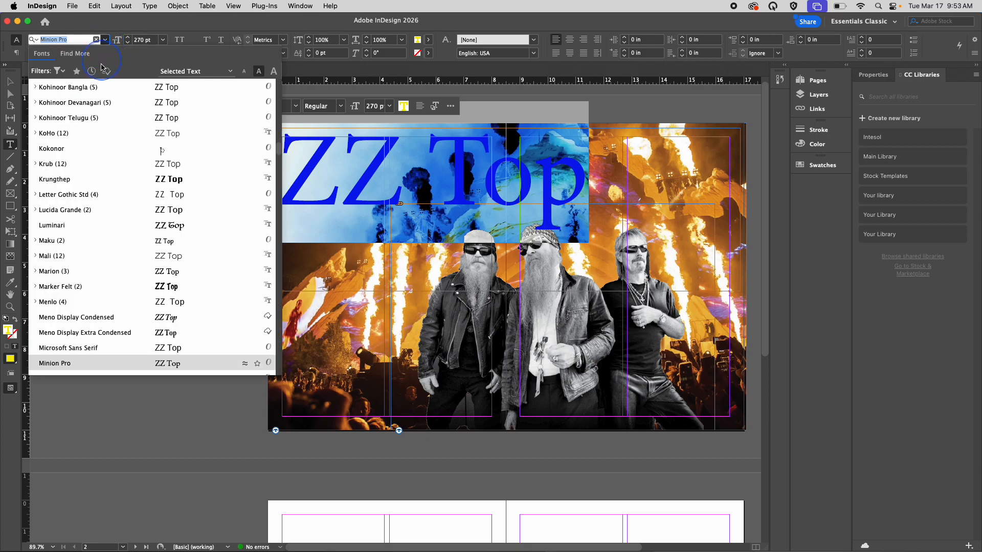
{"action": "scroll", "coordinate": [101, 149], "scroll_direction": "up", "scroll_amount": 15}
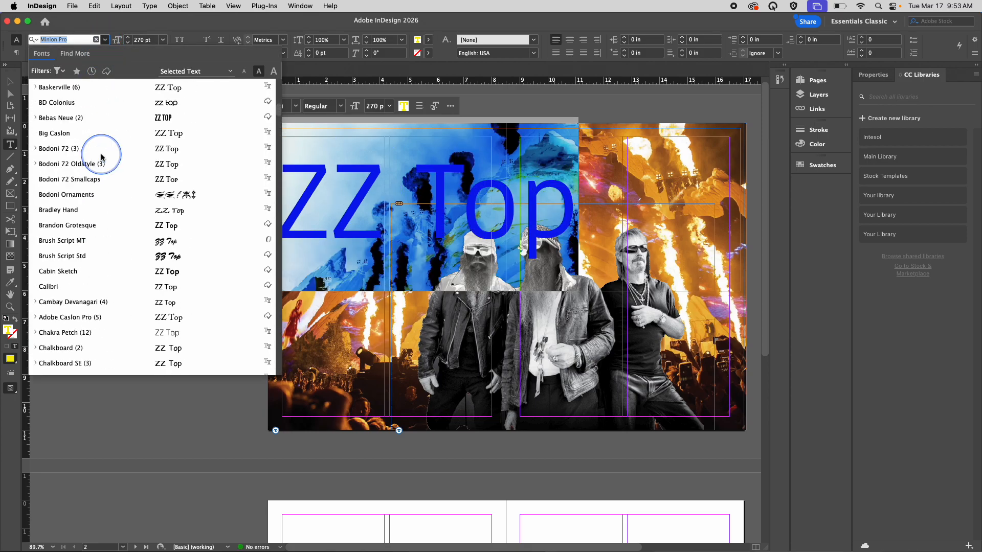
{"action": "scroll", "coordinate": [102, 157], "scroll_direction": "down", "scroll_amount": 8}
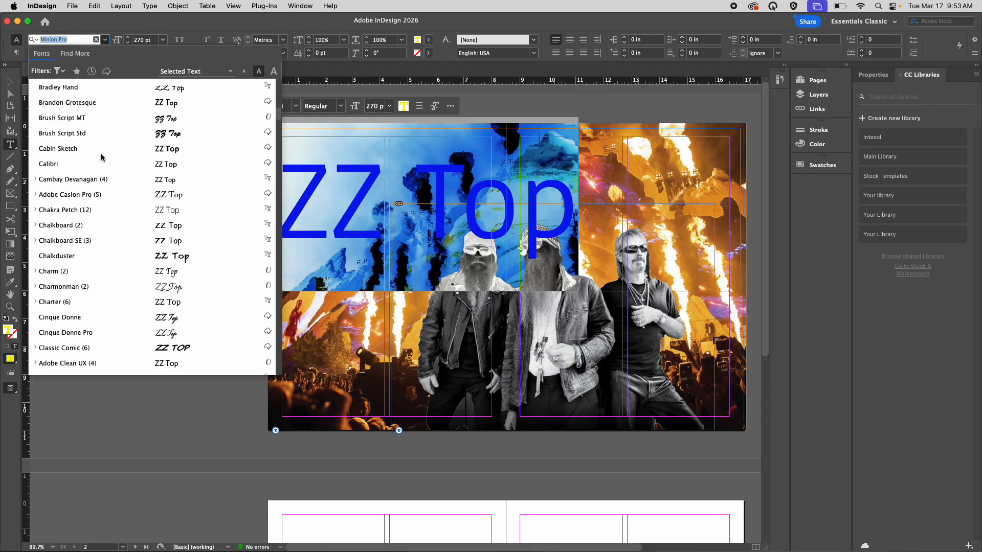
{"action": "type", "text": "dirt"}
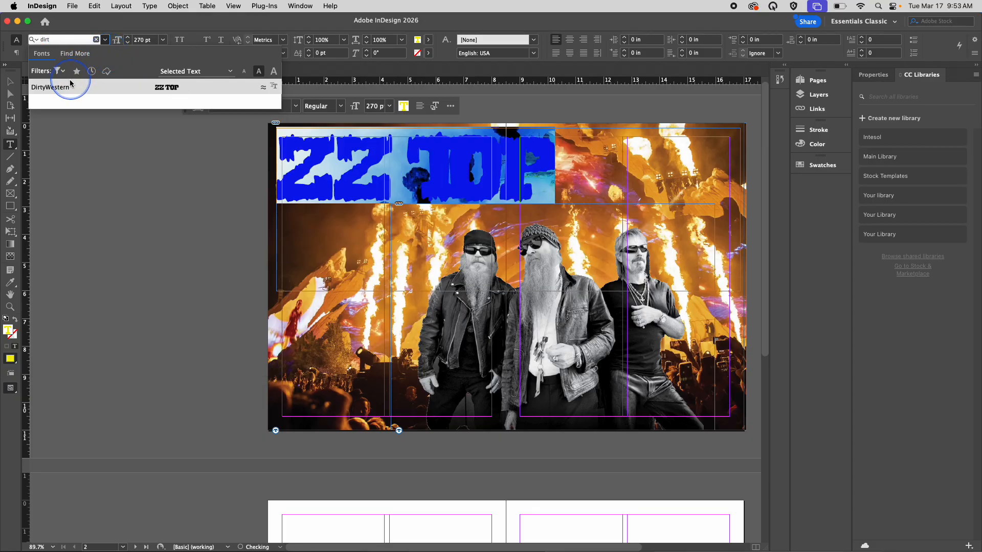
{"action": "left_click", "coordinate": [70, 86]}
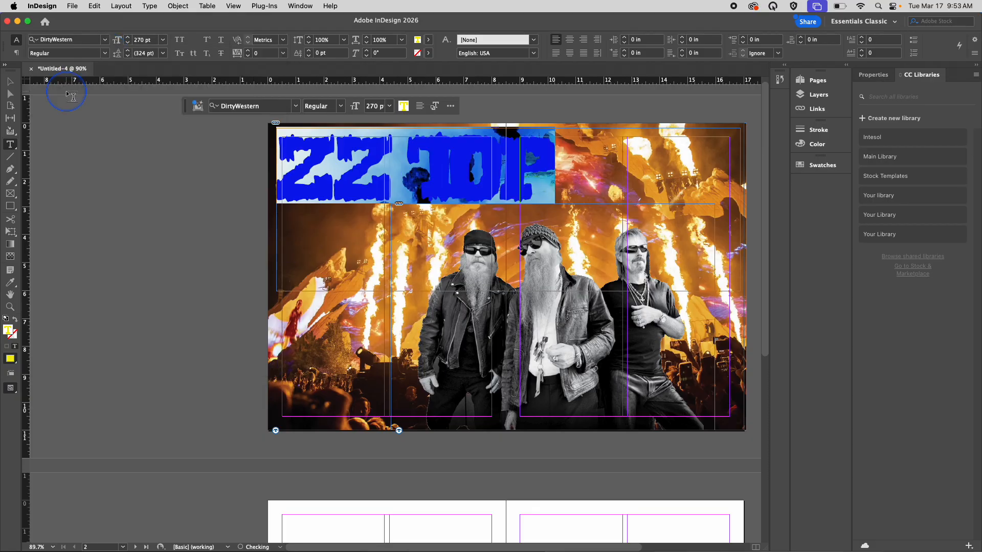
Step: Set the tracking of the whole ZZ Top title to 30
{"action": "left_click", "coordinate": [507, 173]}
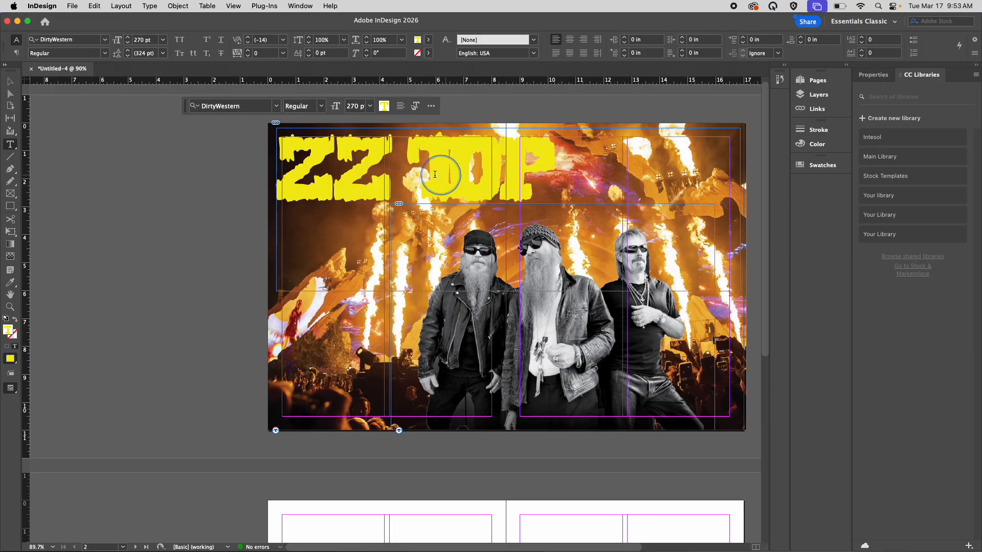
{"action": "left_click_drag", "start_coordinate": [565, 174], "coordinate": [324, 152]}
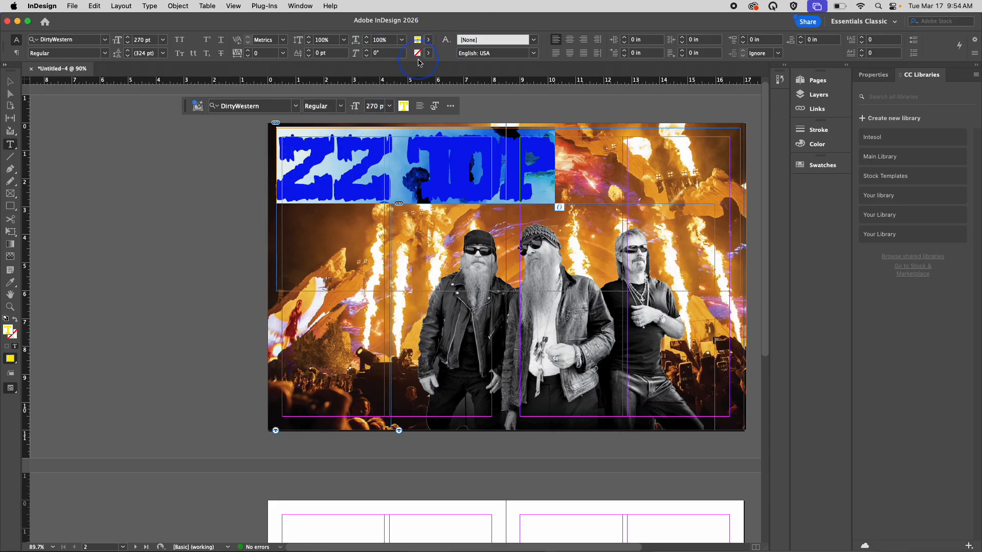
{"action": "left_click", "coordinate": [248, 51]}
{"action": "left_click", "coordinate": [248, 51]}
{"action": "left_click", "coordinate": [248, 51]}
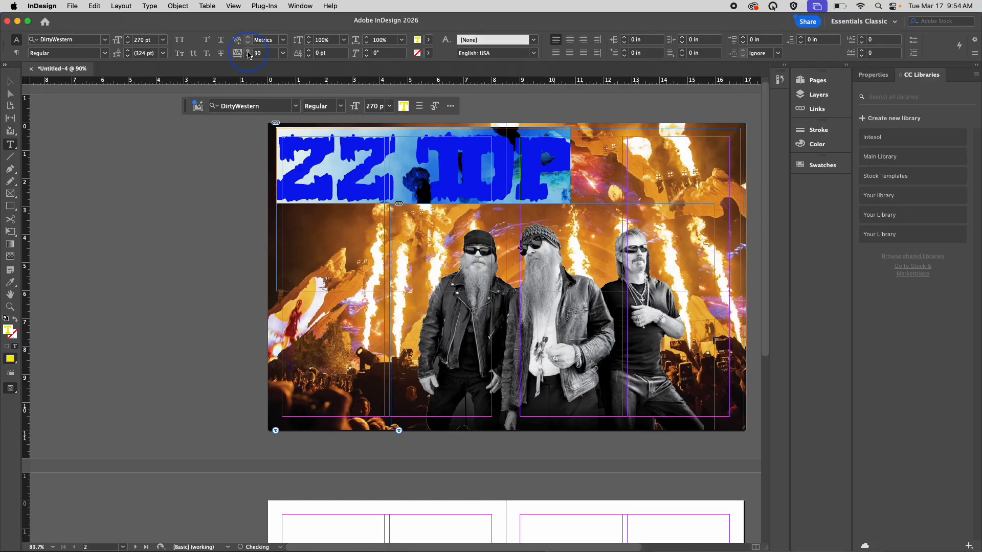
Step: Set the kerning between the T and the O in TOP to 20 to separate the overlapping letters
{"action": "left_click", "coordinate": [460, 165]}
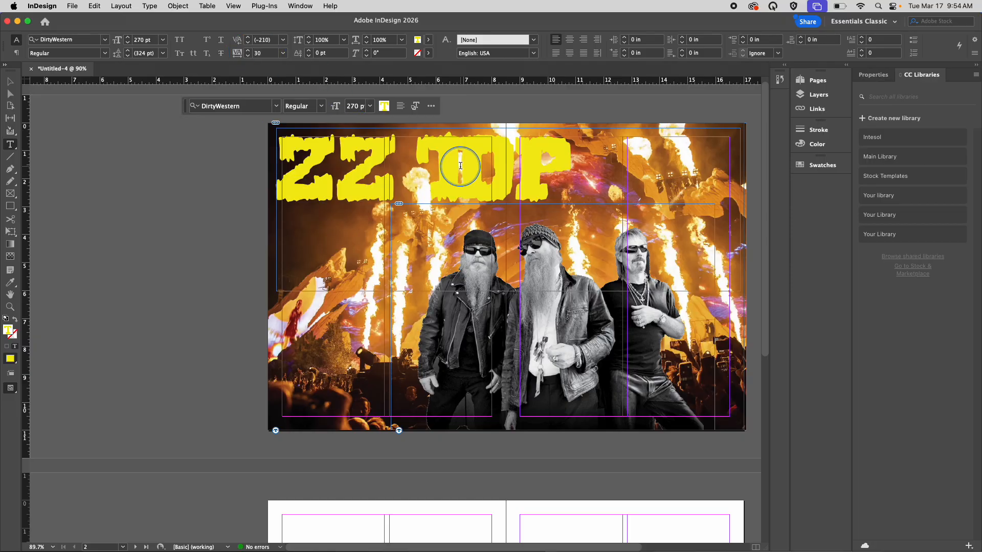
{"action": "left_click", "coordinate": [249, 40]}
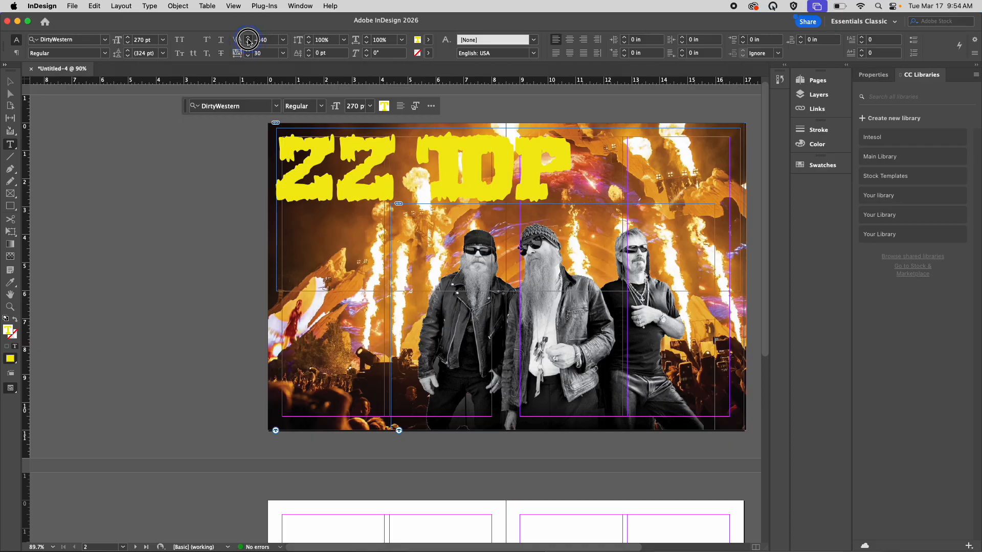
{"action": "left_click", "coordinate": [249, 40]}
{"action": "left_click", "coordinate": [249, 41]}
{"action": "left_click", "coordinate": [249, 41]}
{"action": "left_click", "coordinate": [249, 41]}
{"action": "left_click", "coordinate": [249, 41]}
{"action": "left_click", "coordinate": [249, 40]}
{"action": "left_click", "coordinate": [555, 162]}
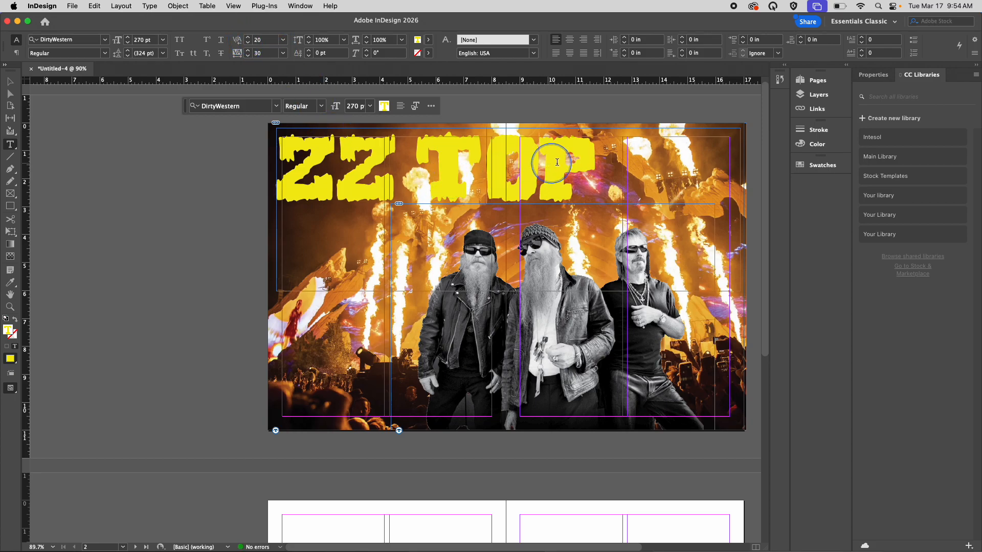
Step: Enlarge the entire ZZ Top title to 390 pt so it spans nearly the full width of the spread
{"action": "left_click", "coordinate": [11, 82]}
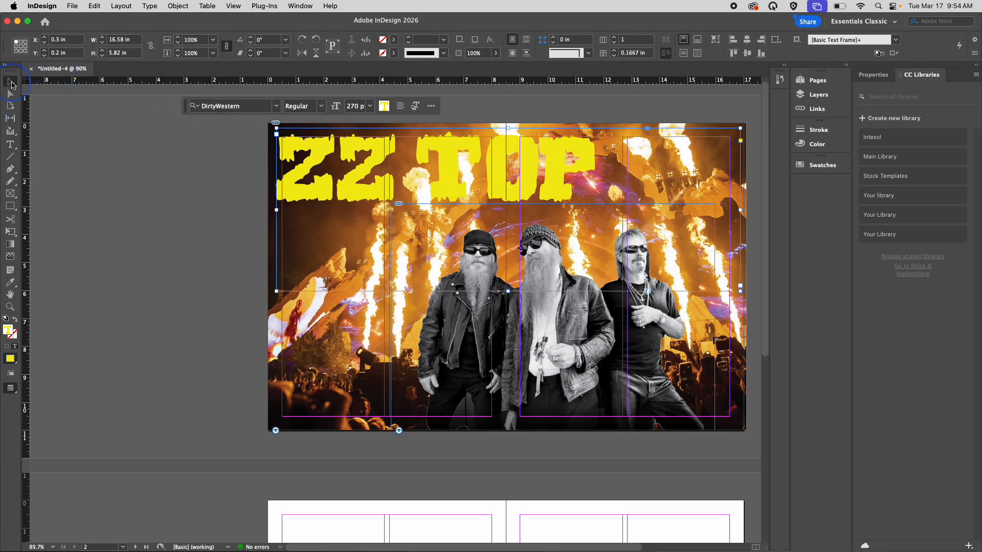
{"action": "left_click", "coordinate": [364, 168]}
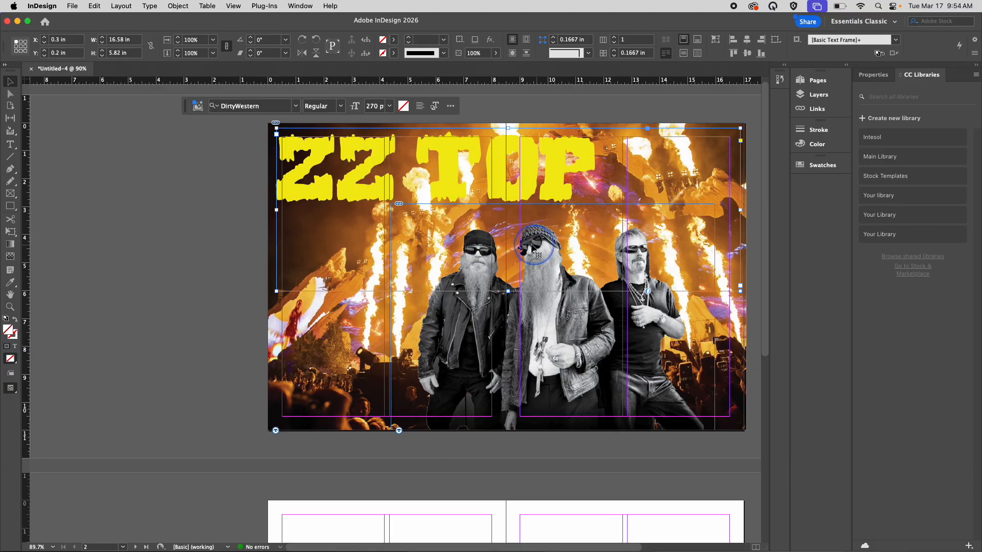
{"action": "left_click", "coordinate": [450, 171]}
{"action": "double_click", "coordinate": [449, 170]}
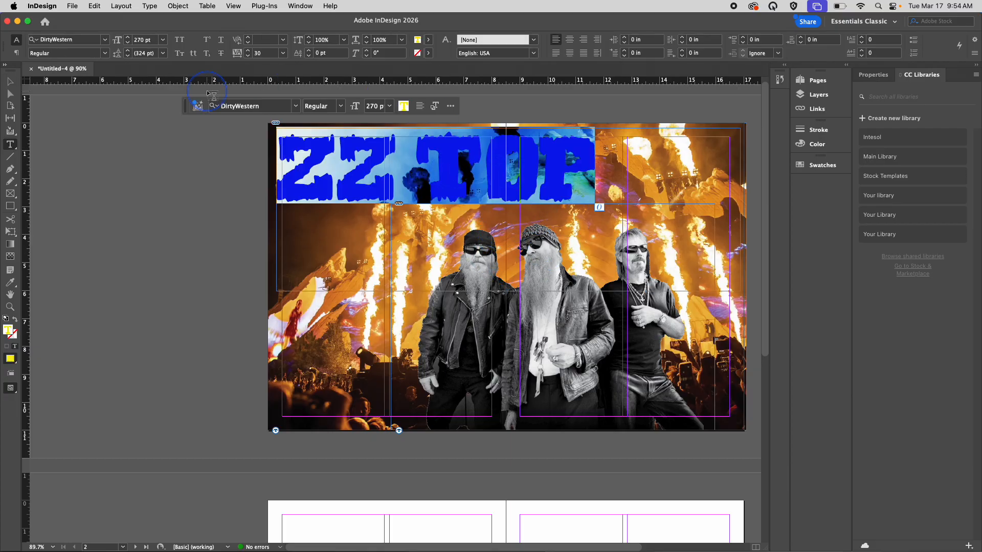
{"action": "left_click", "coordinate": [128, 39]}
{"action": "left_click", "coordinate": [128, 39]}
{"action": "left_click", "coordinate": [128, 39]}
{"action": "left_click", "coordinate": [128, 38]}
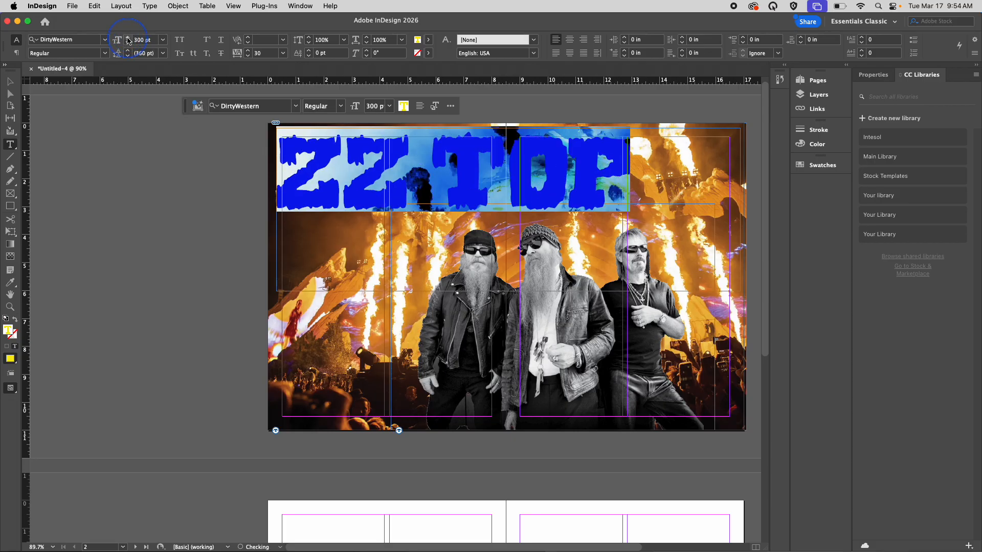
{"action": "left_click", "coordinate": [128, 38], "text": "shift"}
{"action": "left_click", "coordinate": [128, 38], "text": "shift"}
{"action": "left_click", "coordinate": [128, 38], "text": "shift"}
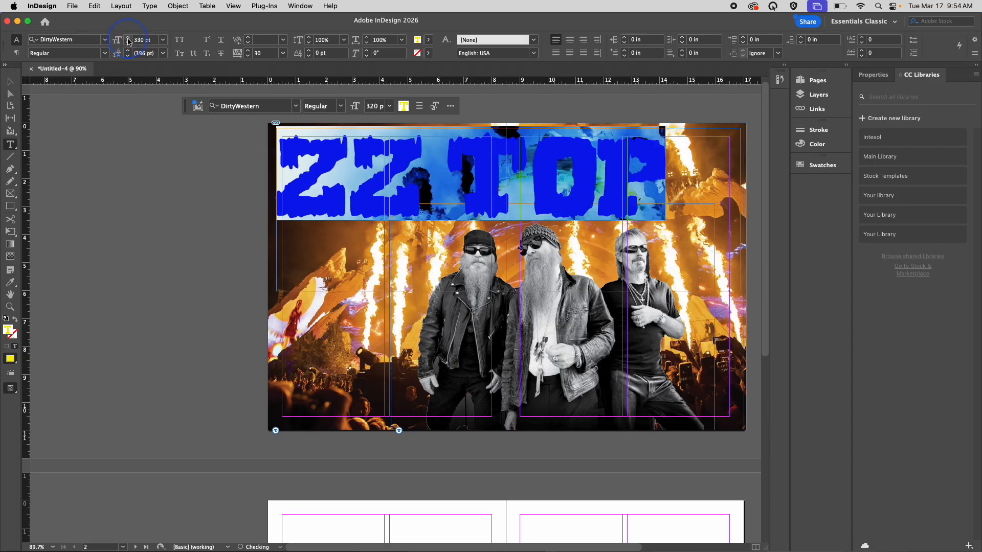
{"action": "left_click", "coordinate": [128, 38], "text": "shift"}
{"action": "left_click", "coordinate": [128, 38], "text": "shift"}
{"action": "left_click", "coordinate": [128, 38], "text": "shift"}
{"action": "left_click", "coordinate": [128, 38], "text": "shift"}
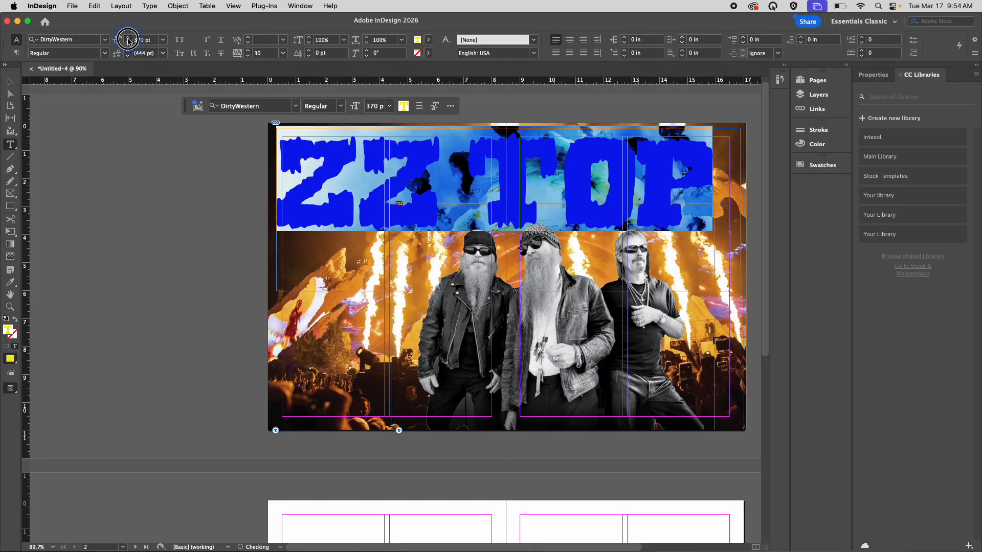
{"action": "left_click", "coordinate": [128, 38], "text": "shift"}
{"action": "left_click", "coordinate": [128, 39], "text": "shift"}
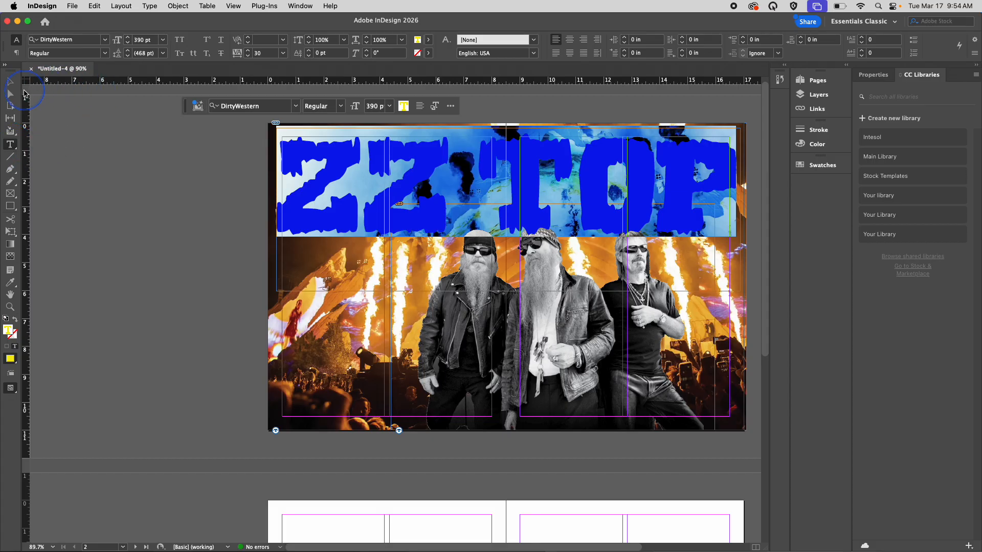
{"action": "key", "text": "Escape"}
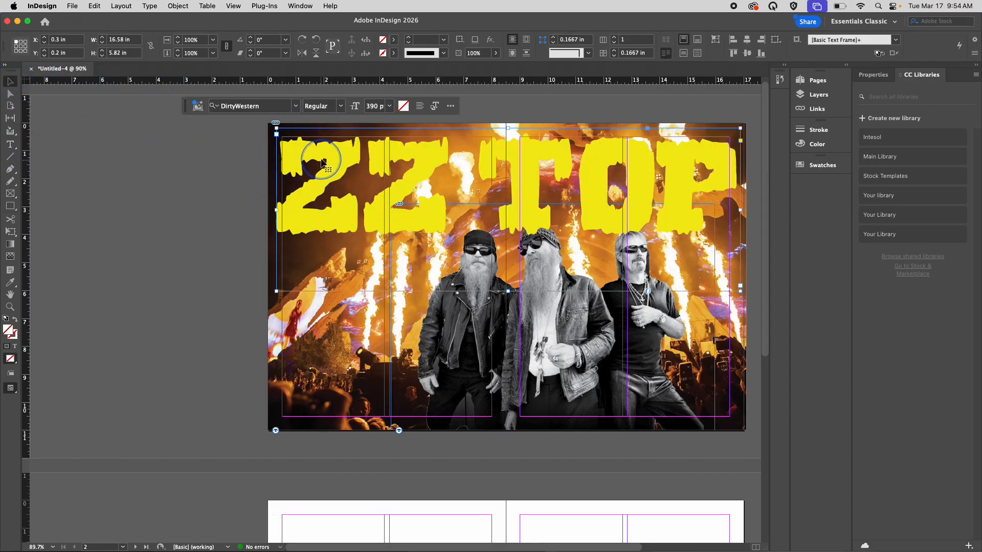
Step: Add a Drop Shadow effect to the title text frame with an opacity of 78%
{"action": "left_click", "coordinate": [179, 5]}
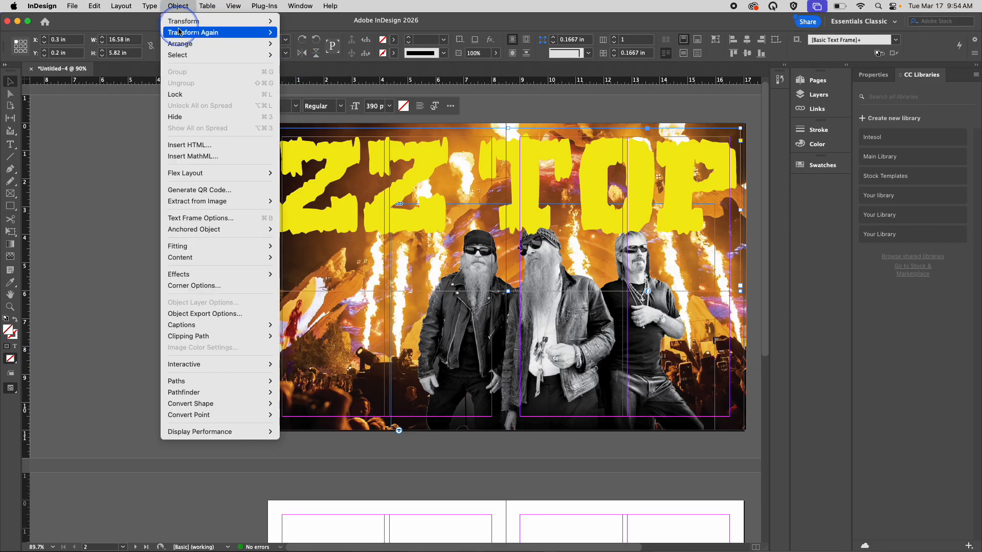
{"action": "mouse_move", "coordinate": [184, 172]}
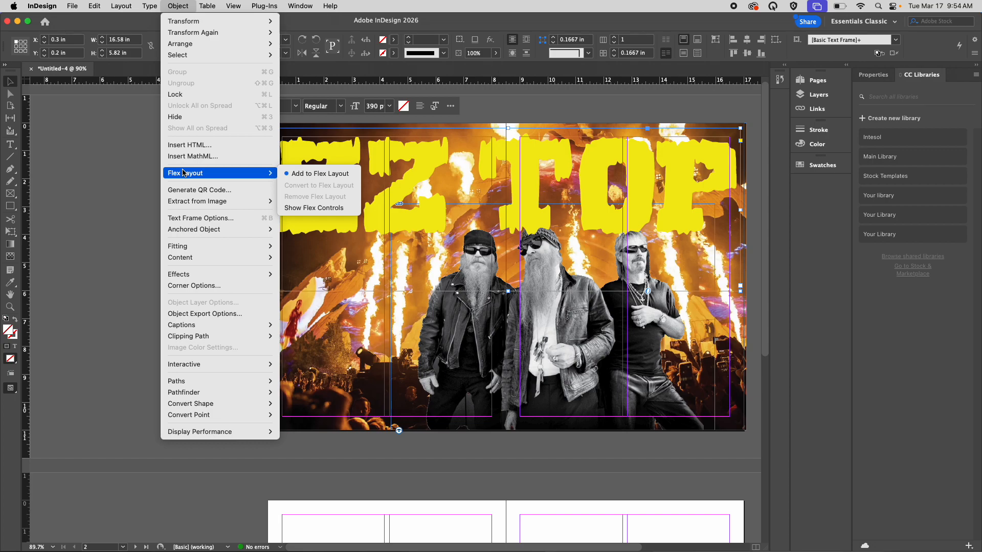
{"action": "mouse_move", "coordinate": [258, 275]}
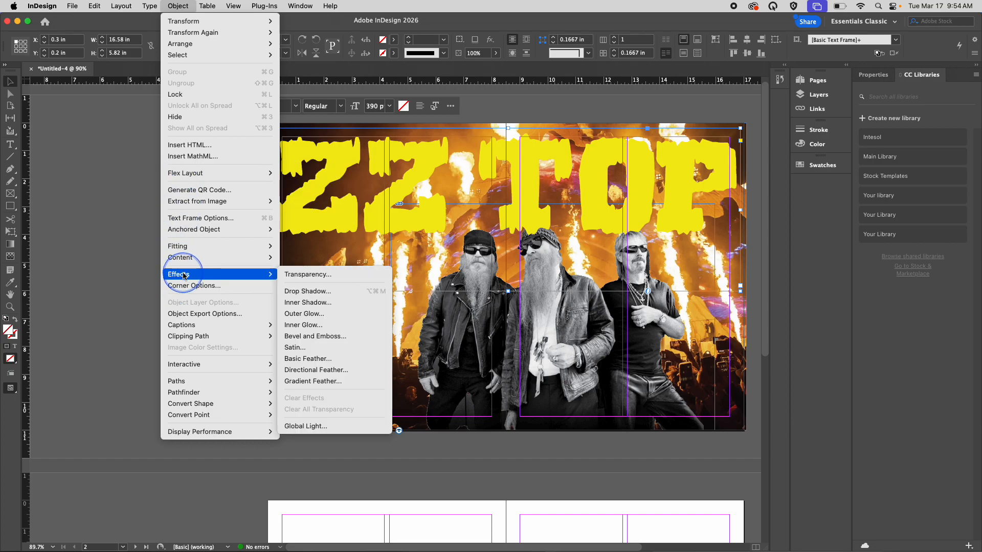
{"action": "left_click", "coordinate": [330, 291]}
{"action": "mouse_move", "coordinate": [661, 66]}
{"action": "left_mouse_down"}
{"action": "mouse_move", "coordinate": [320, 280]}
{"action": "mouse_move", "coordinate": [465, 94]}
{"action": "mouse_move", "coordinate": [576, 31]}
{"action": "mouse_move", "coordinate": [659, 66]}
{"action": "left_mouse_up"}
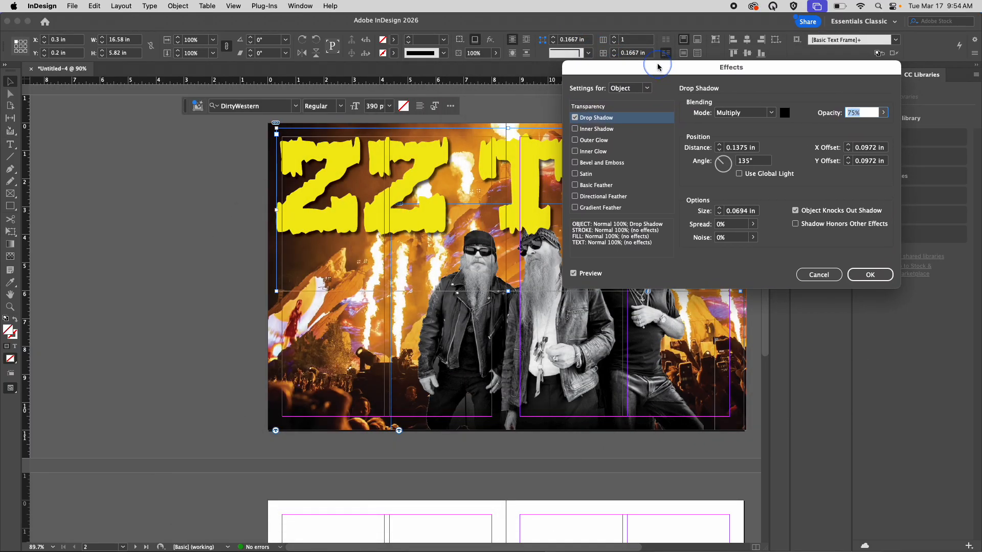
{"action": "left_click", "coordinate": [884, 115]}
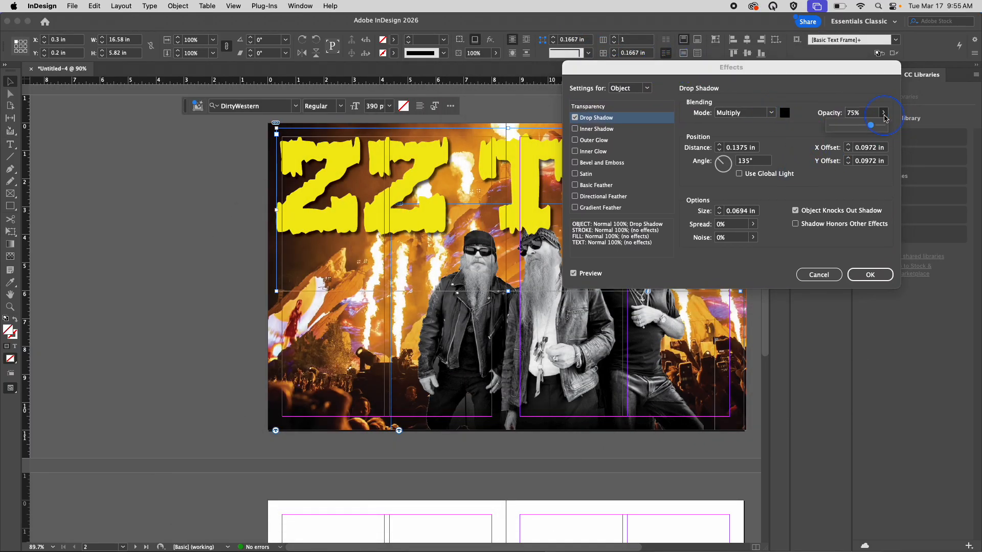
{"action": "left_click_drag", "start_coordinate": [871, 124], "coordinate": [873, 123]}
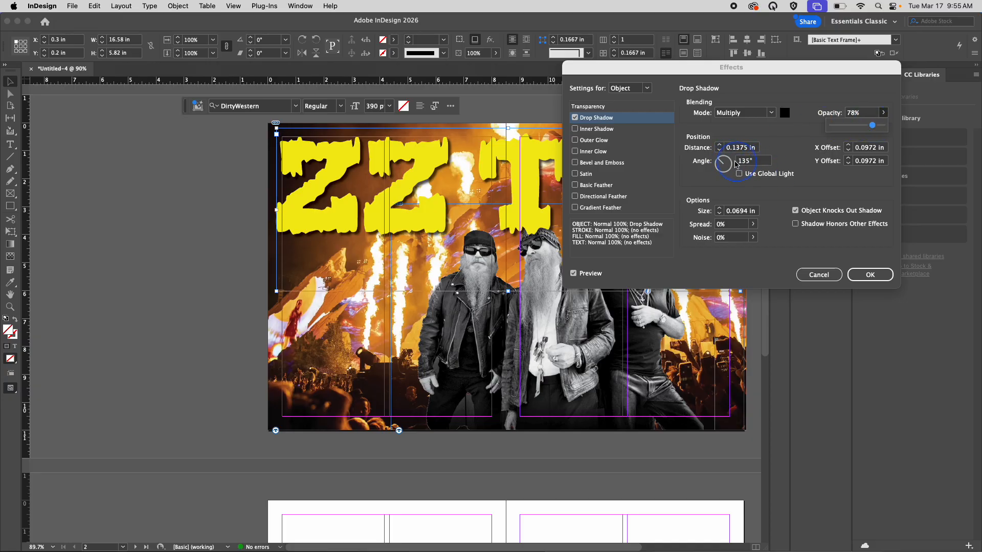
Step: Set the distance of the title's drop shadow to 0.25 in
{"action": "left_click", "coordinate": [723, 148]}
{"action": "left_click", "coordinate": [720, 146]}
{"action": "left_click", "coordinate": [721, 147]}
{"action": "left_click", "coordinate": [719, 151]}
{"action": "left_click", "coordinate": [719, 151]}
{"action": "left_click", "coordinate": [719, 150]}
{"action": "left_click", "coordinate": [719, 151]}
{"action": "left_click", "coordinate": [719, 151]}
{"action": "left_click", "coordinate": [719, 151]}
{"action": "left_click", "coordinate": [719, 151]}
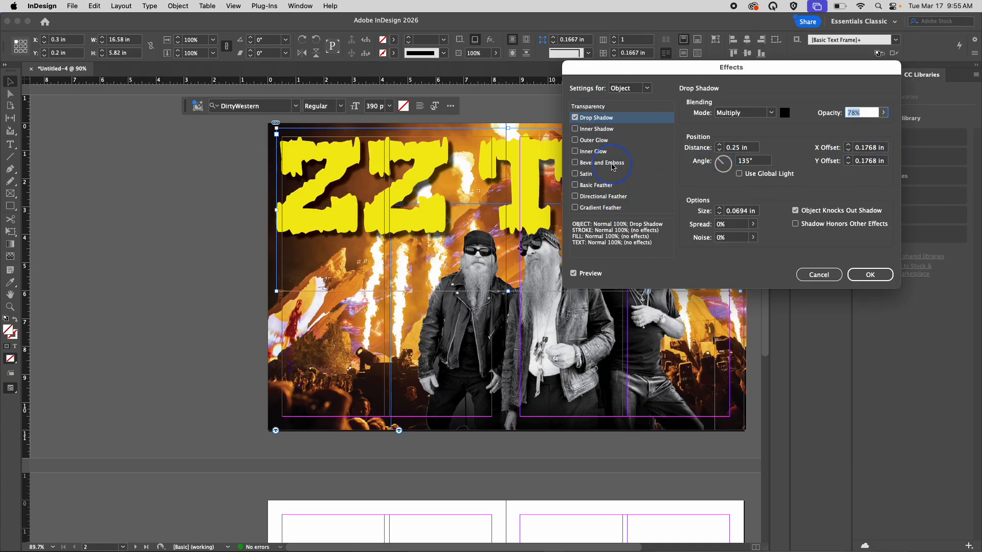
Step: Add a Chisel Hard Bevel and Emboss effect to the ZZ Top title with Normal highlight and shadow modes
{"action": "left_click", "coordinate": [612, 164]}
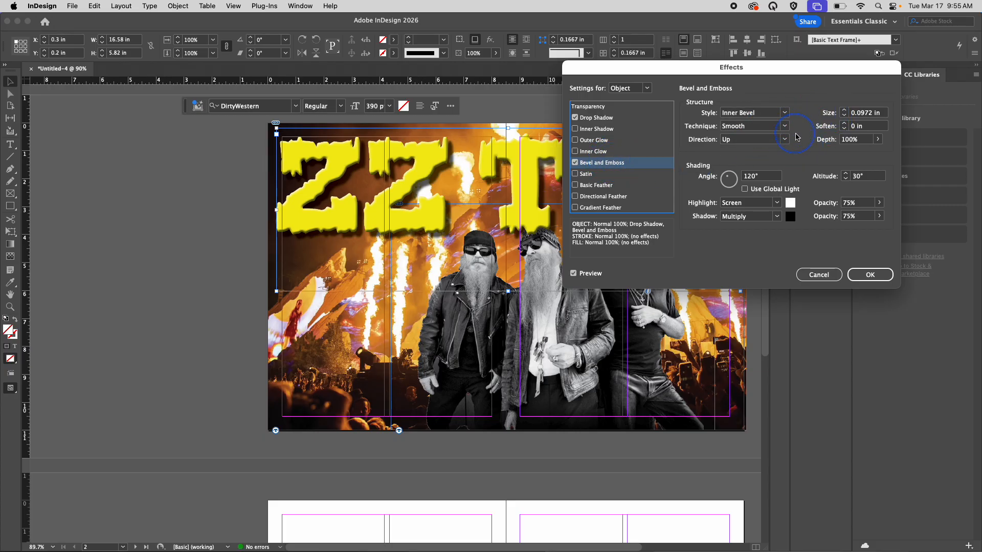
{"action": "left_click", "coordinate": [785, 127]}
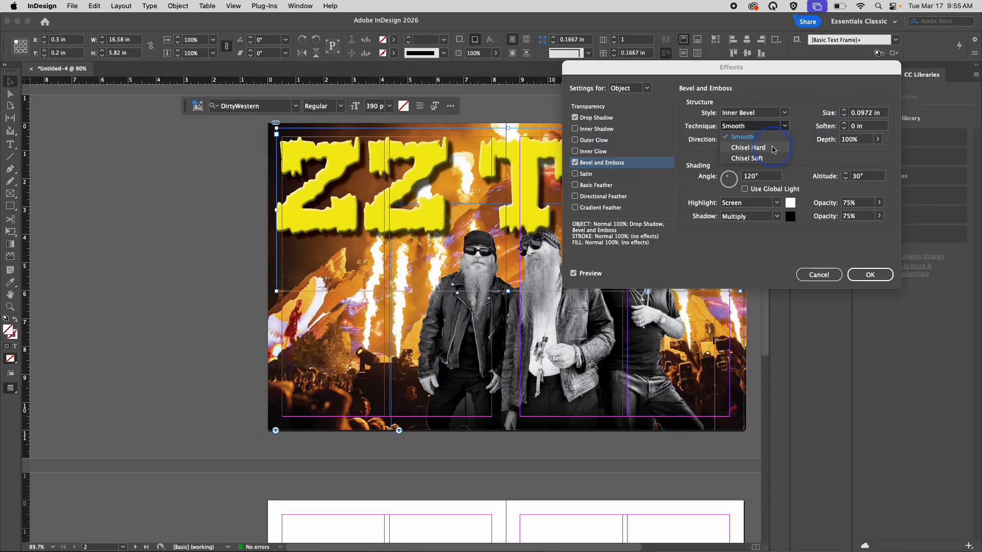
{"action": "left_click", "coordinate": [772, 150]}
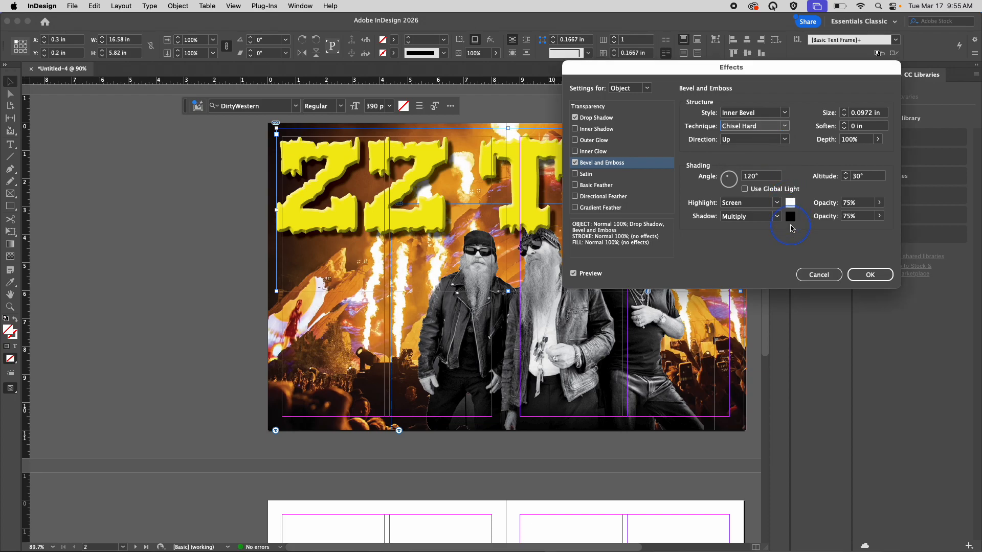
{"action": "left_click", "coordinate": [778, 203]}
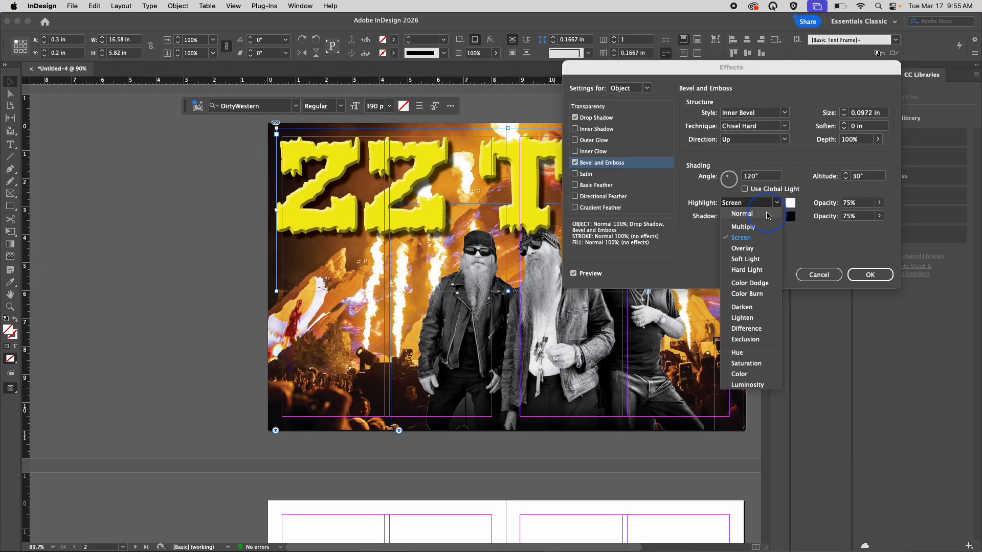
{"action": "left_click", "coordinate": [767, 215]}
{"action": "left_click", "coordinate": [779, 216]}
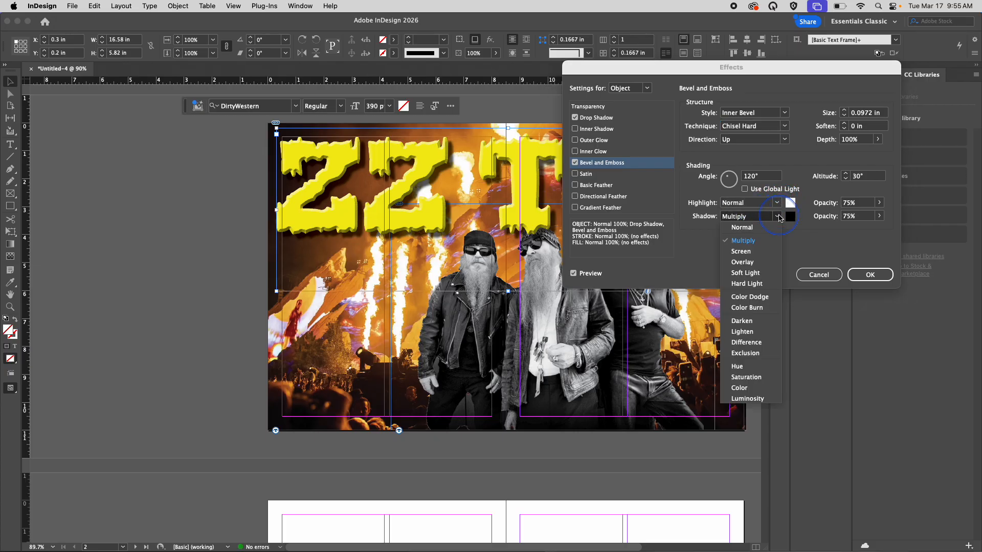
{"action": "left_click", "coordinate": [767, 233]}
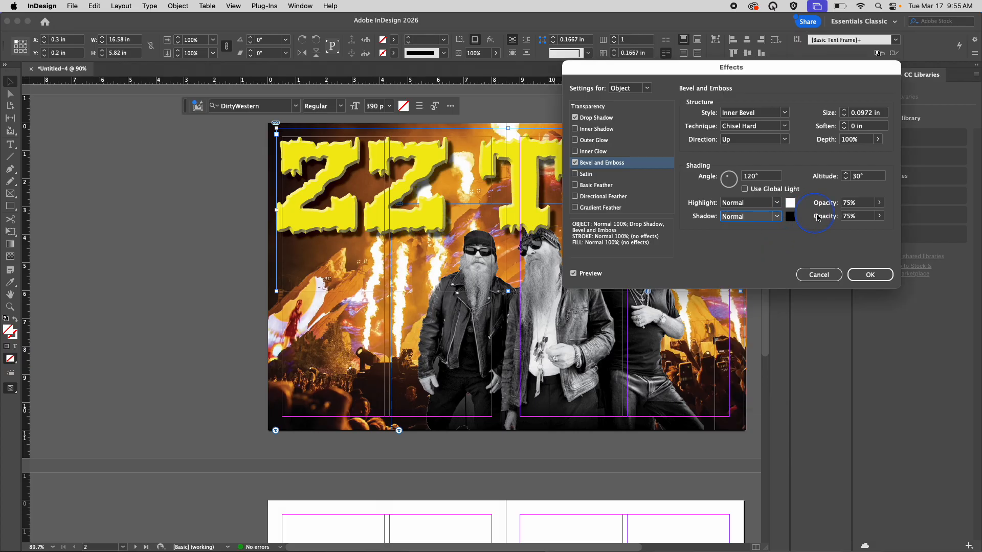
Step: Set the bevel's highlight opacity to 86% and its shadow opacity to 100%, and apply the effects
{"action": "left_click", "coordinate": [879, 203]}
{"action": "left_click_drag", "start_coordinate": [869, 217], "coordinate": [876, 220]}
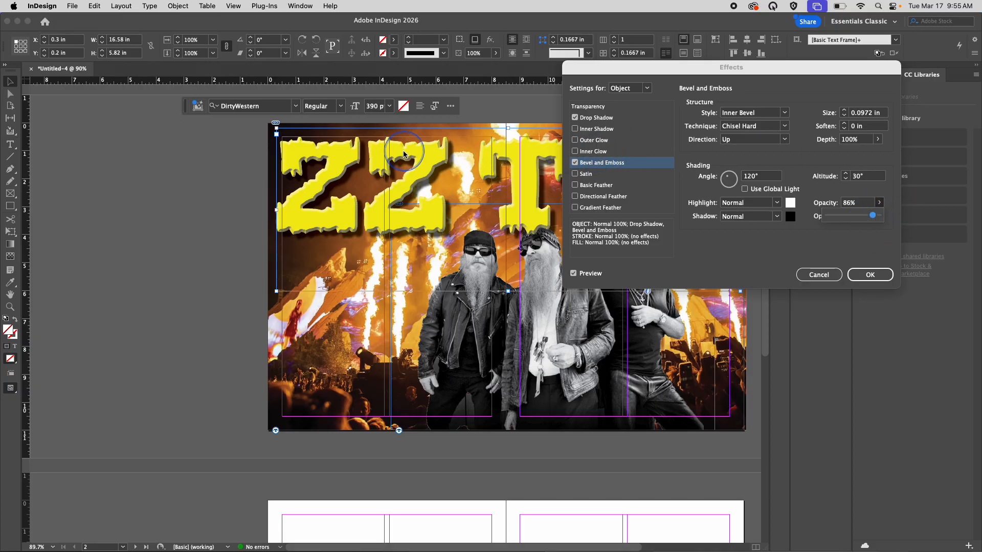
{"action": "left_click", "coordinate": [765, 236]}
{"action": "left_click", "coordinate": [878, 217]}
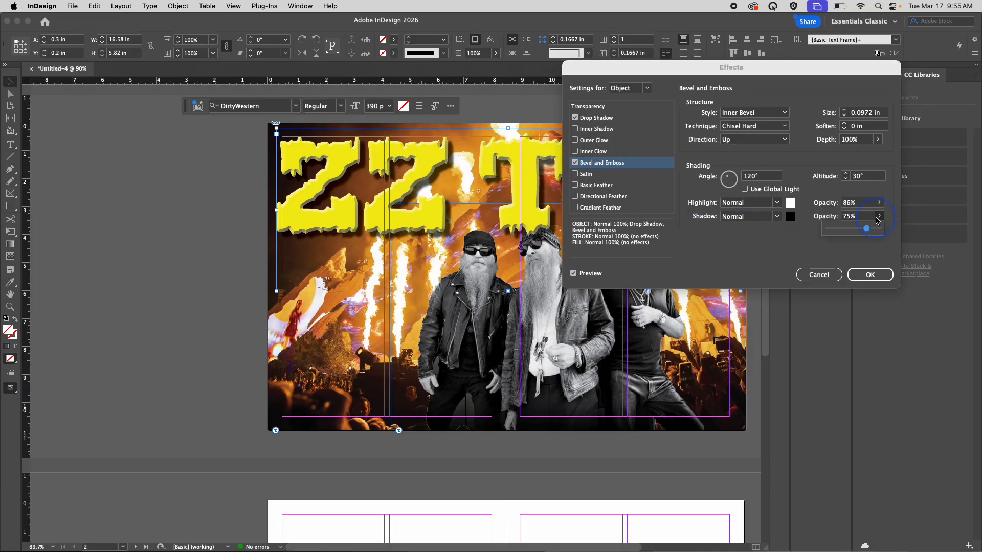
{"action": "left_click_drag", "start_coordinate": [868, 227], "coordinate": [891, 226]}
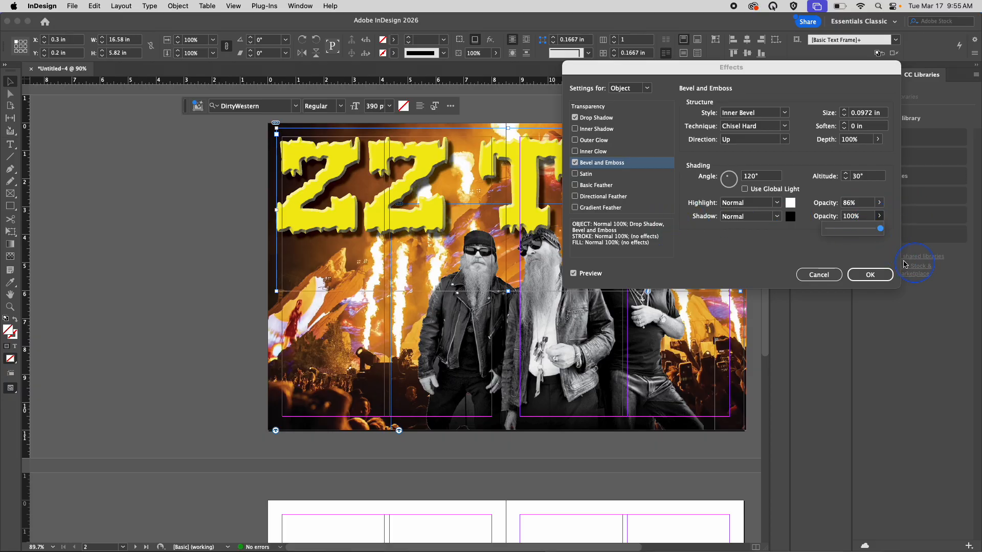
{"action": "left_click", "coordinate": [871, 274]}
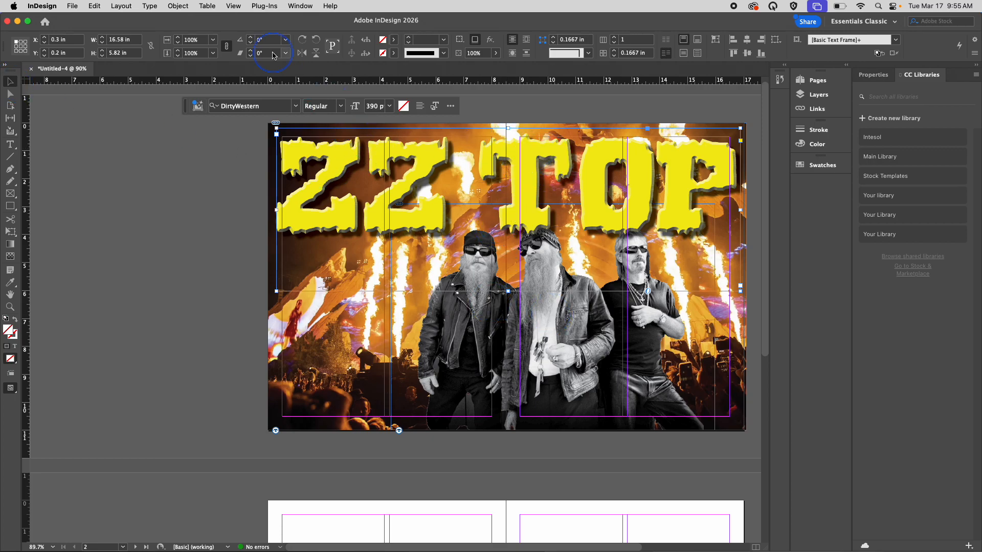
Step: Send the ZZ Top title backward so it sits behind the cut-out band photo
{"action": "left_click", "coordinate": [179, 5]}
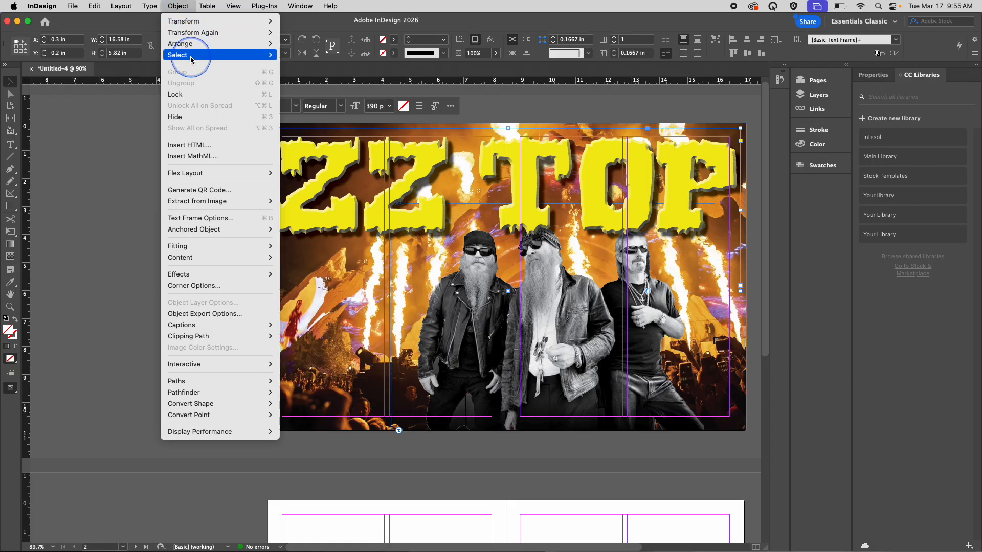
{"action": "mouse_move", "coordinate": [190, 45]}
{"action": "left_click", "coordinate": [345, 66]}
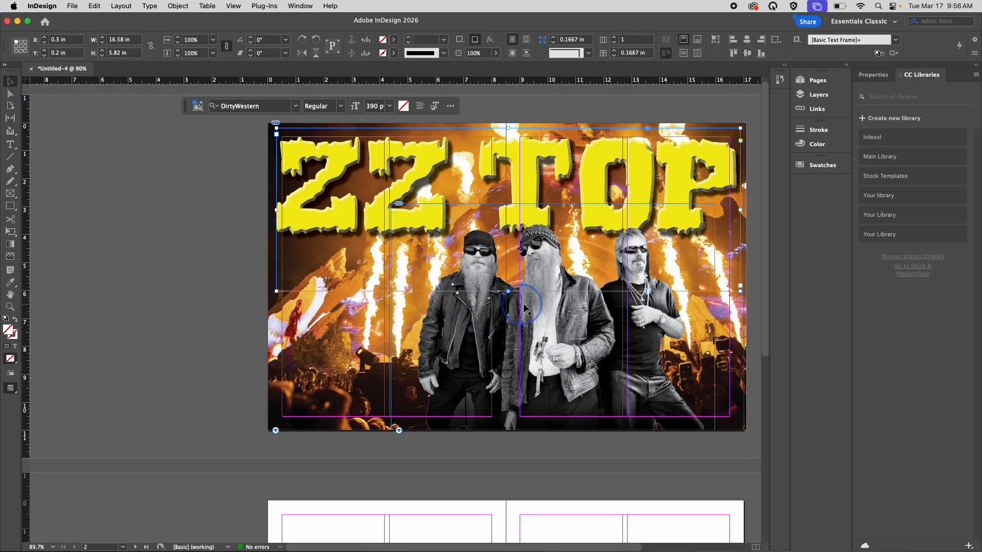
Step: Enlarge the band photo's frame up and outward to 13.625 × 9.98 in and fill the frame proportionally
{"action": "left_click", "coordinate": [389, 205]}
{"action": "left_click_drag", "start_coordinate": [390, 205], "coordinate": [333, 151]}
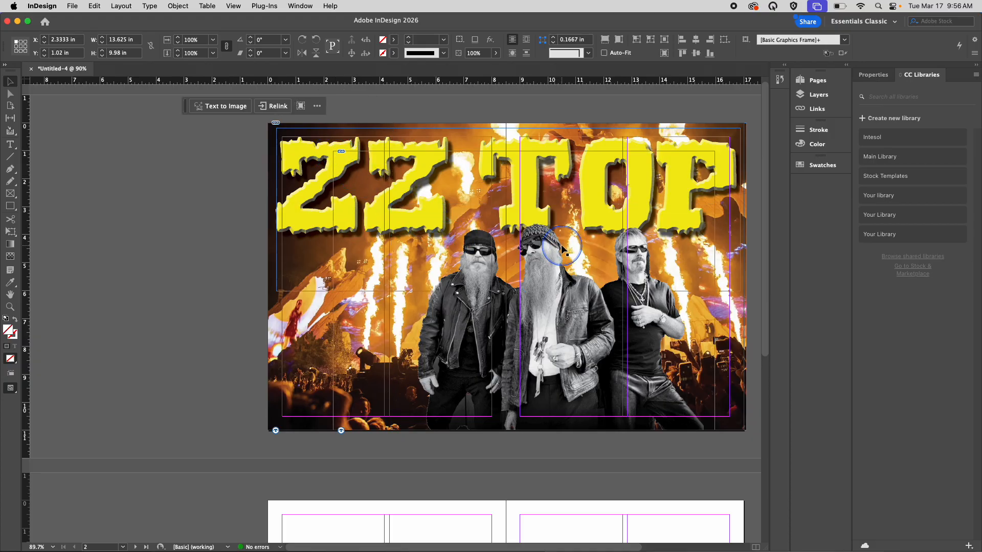
{"action": "key", "text": "super+shift+a"}
{"action": "key", "text": "ctrl+super+space"}
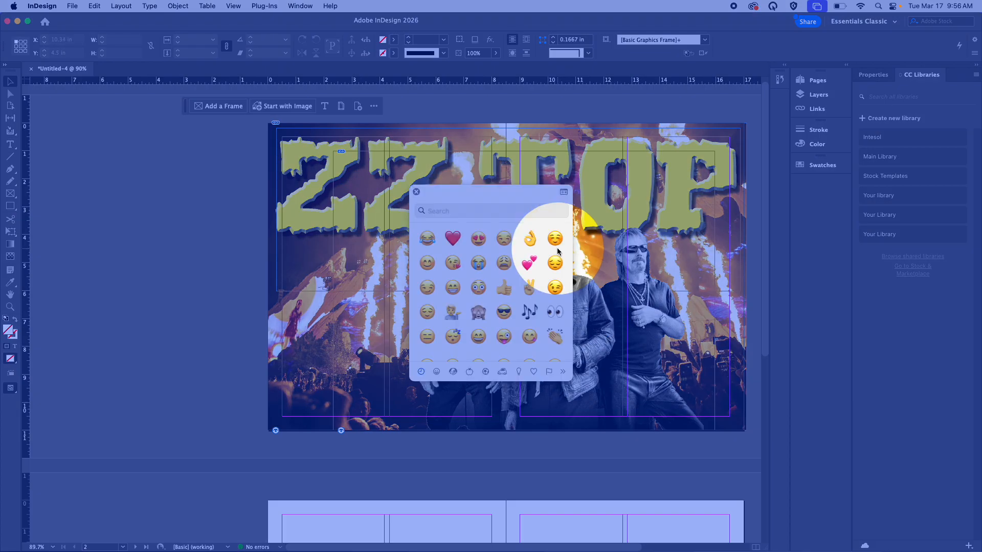
{"action": "left_click", "coordinate": [352, 164]}
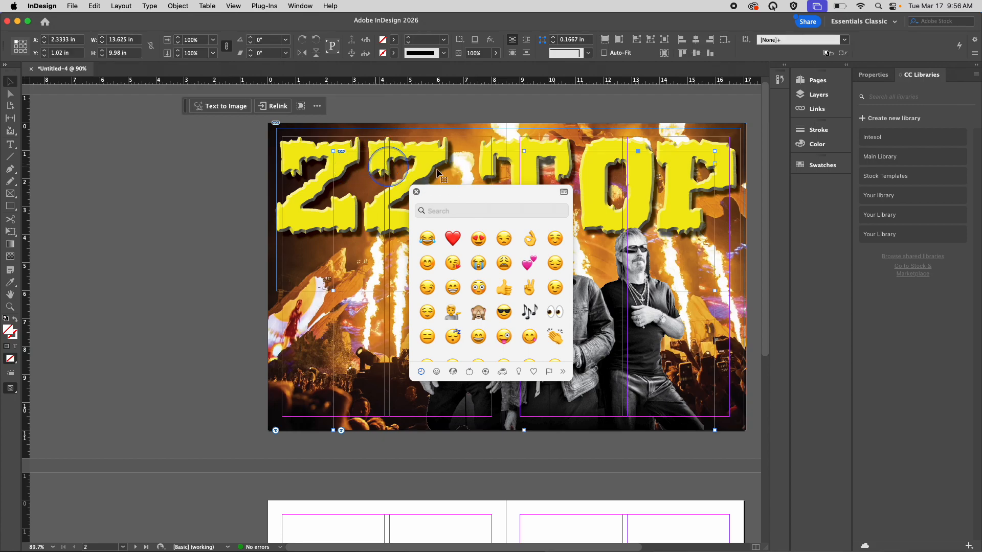
{"action": "left_click", "coordinate": [416, 192]}
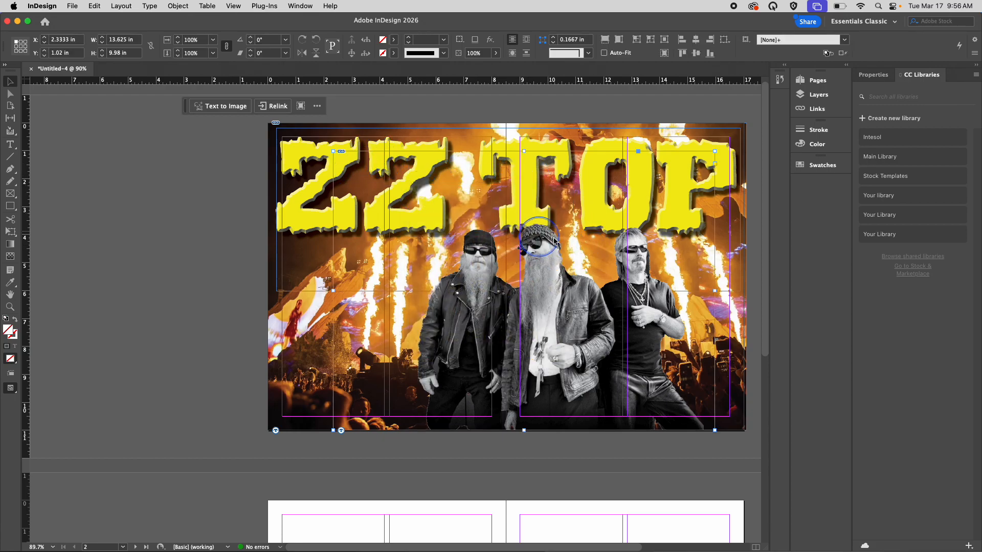
{"action": "right_click", "coordinate": [593, 238]}
{"action": "mouse_move", "coordinate": [649, 327]}
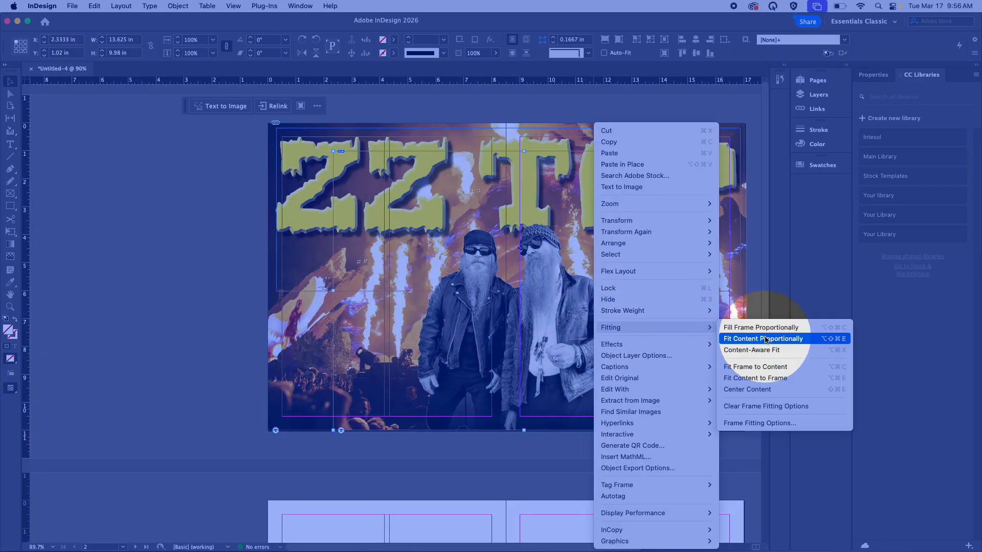
{"action": "left_click", "coordinate": [767, 328]}
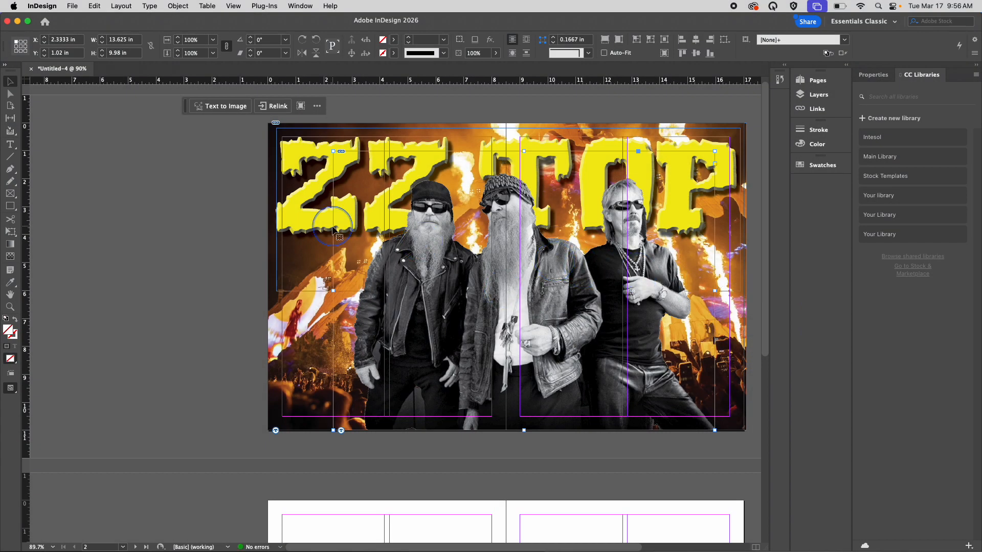
Step: Shift the band photo horizontally toward the spread's outer right edge, to an X position of 3.7222 in
{"action": "key", "text": "shift+Right"}
{"action": "key", "text": "shift+Right"}
{"action": "key", "text": "shift+Right"}
{"action": "key", "text": "shift+Right"}
{"action": "key", "text": "shift+Right"}
{"action": "key", "text": "shift+Right"}
{"action": "key", "text": "shift+Right"}
{"action": "key", "text": "shift+Right"}
{"action": "key", "text": "shift+Right"}
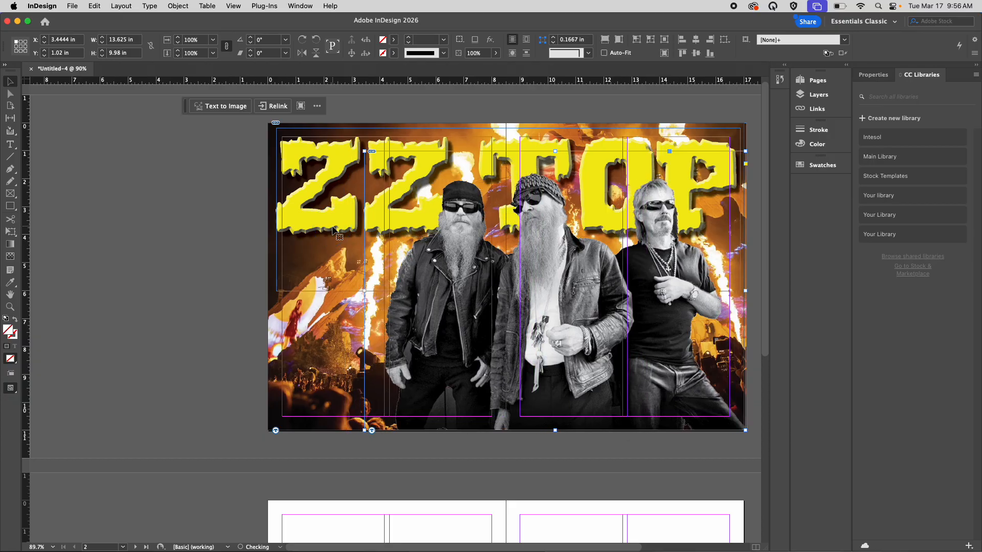
{"action": "key", "text": "shift+Right"}
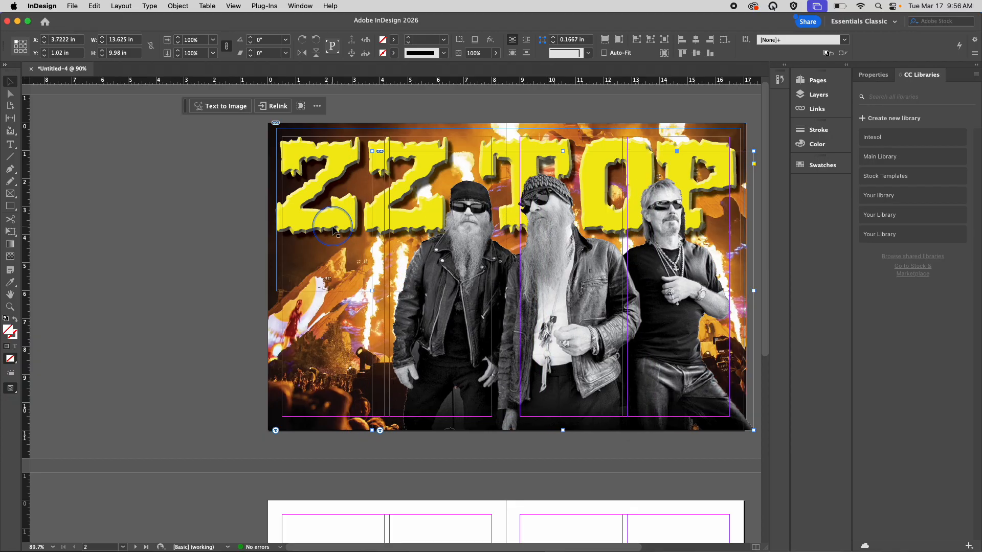
Step: Create a text frame about 4.82 × 3.45 in beside the band reading "The music plays on after Dusty's death"
{"action": "left_click", "coordinate": [9, 143]}
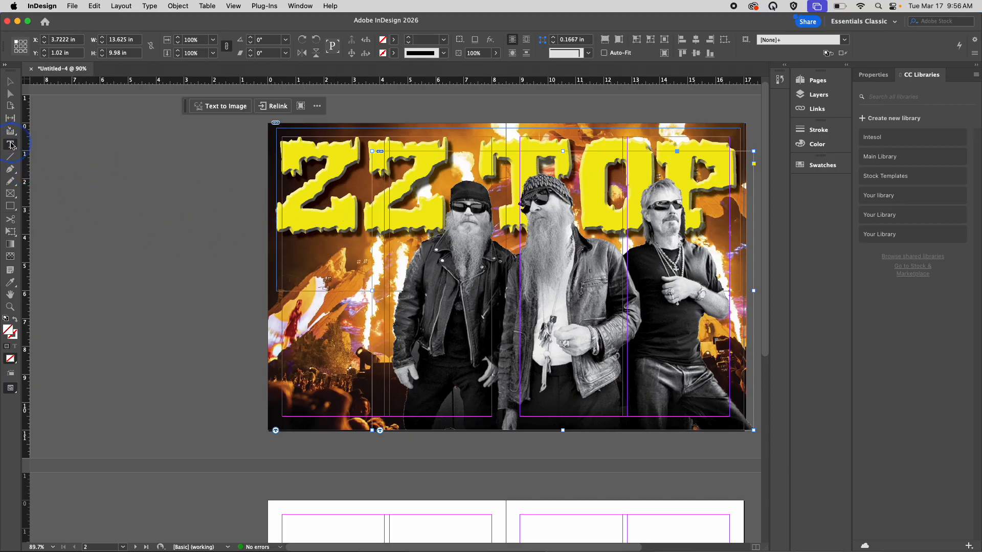
{"action": "left_click", "coordinate": [312, 280]}
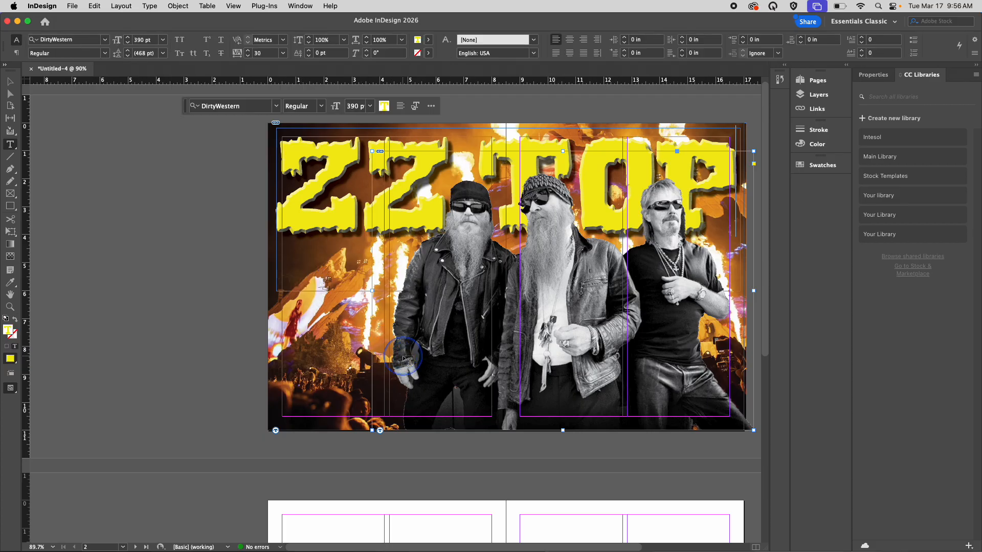
{"action": "left_click_drag", "start_coordinate": [224, 312], "coordinate": [360, 408]}
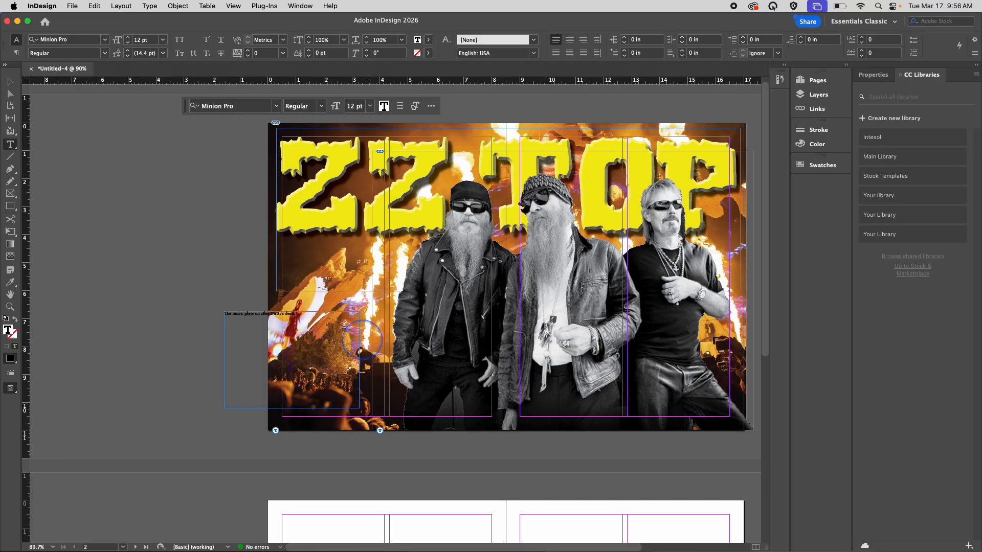
Step: Set the font size of the whole subtitle about Dusty's death to 40 pt
{"action": "left_click_drag", "start_coordinate": [296, 314], "coordinate": [235, 296]}
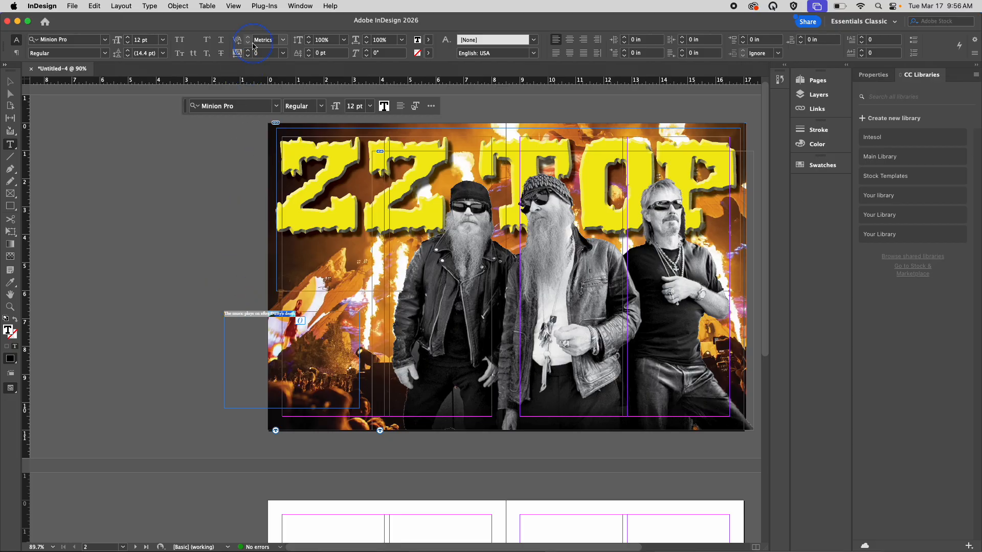
{"action": "left_click", "coordinate": [130, 40]}
{"action": "left_click_drag", "start_coordinate": [130, 39], "coordinate": [129, 39]}
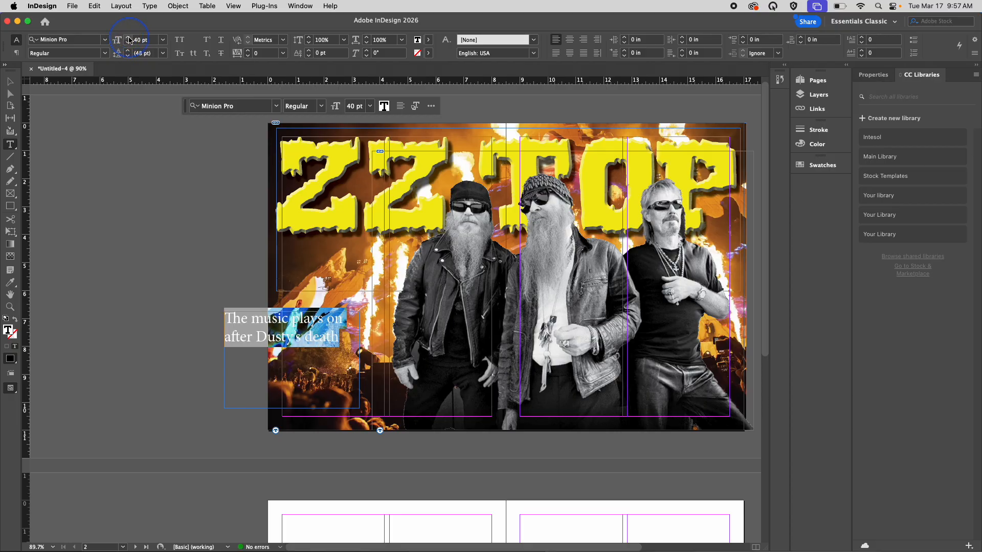
Step: Change the subtitle's font to Arial in the Bold style
{"action": "left_click", "coordinate": [86, 41]}
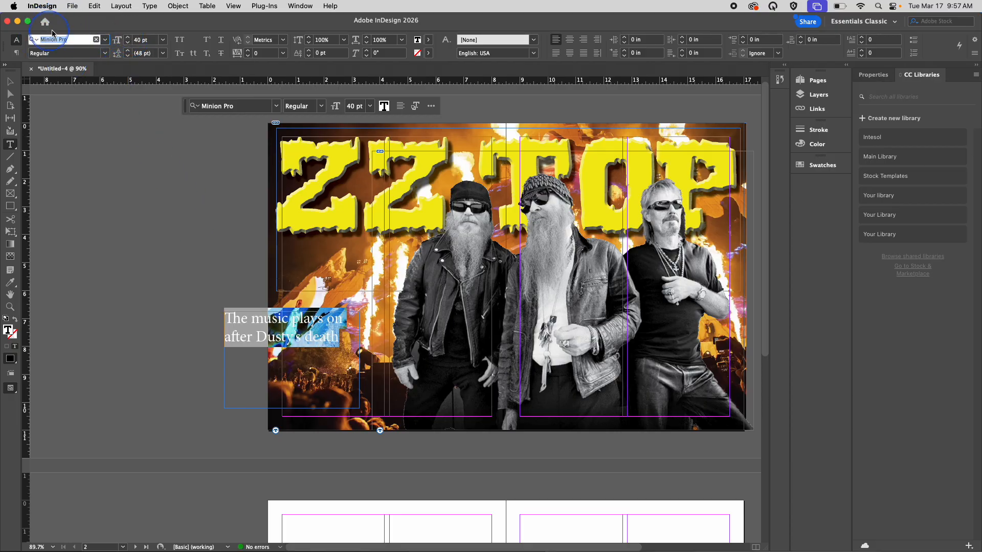
{"action": "left_click", "coordinate": [105, 40]}
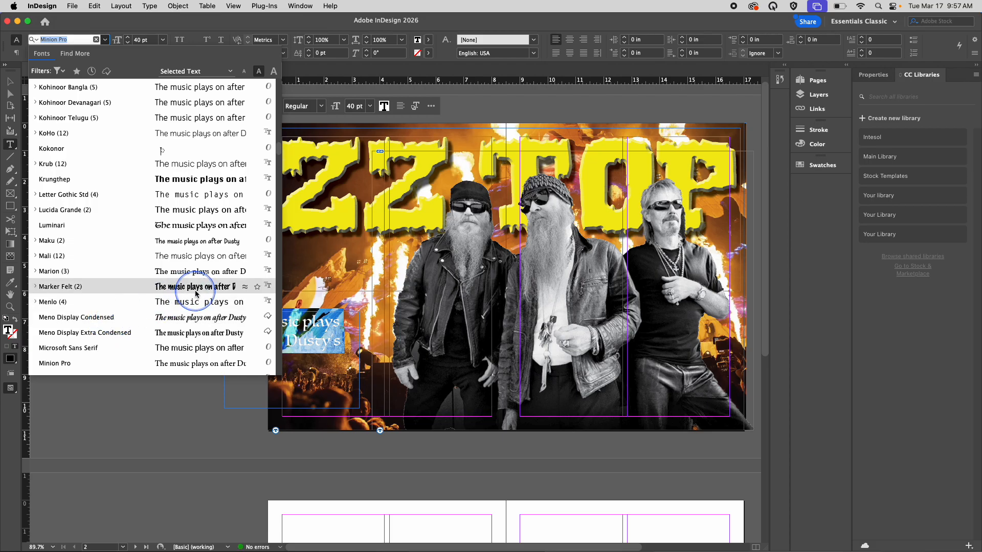
{"action": "scroll", "coordinate": [195, 343], "scroll_direction": "down", "scroll_amount": 10}
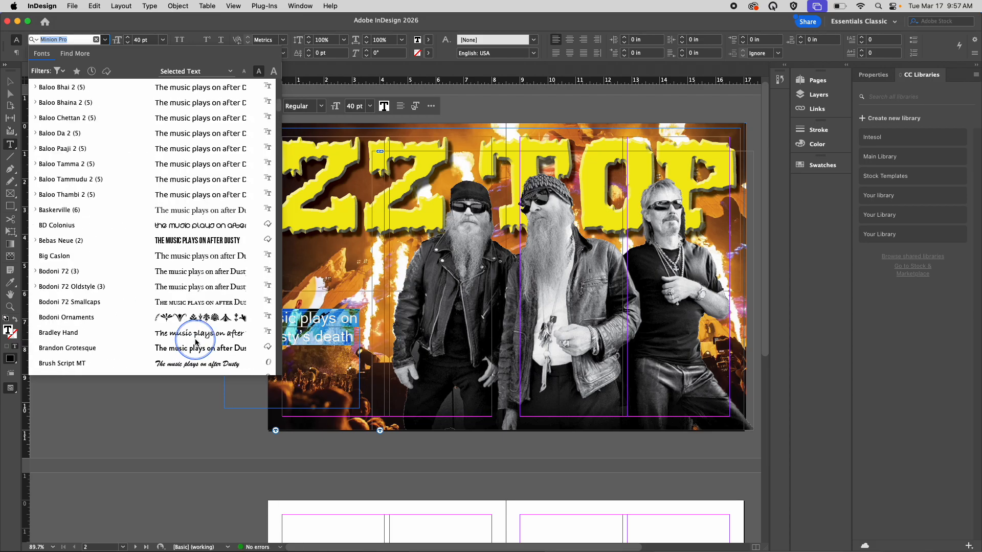
{"action": "scroll", "coordinate": [196, 327], "scroll_direction": "up", "scroll_amount": 20}
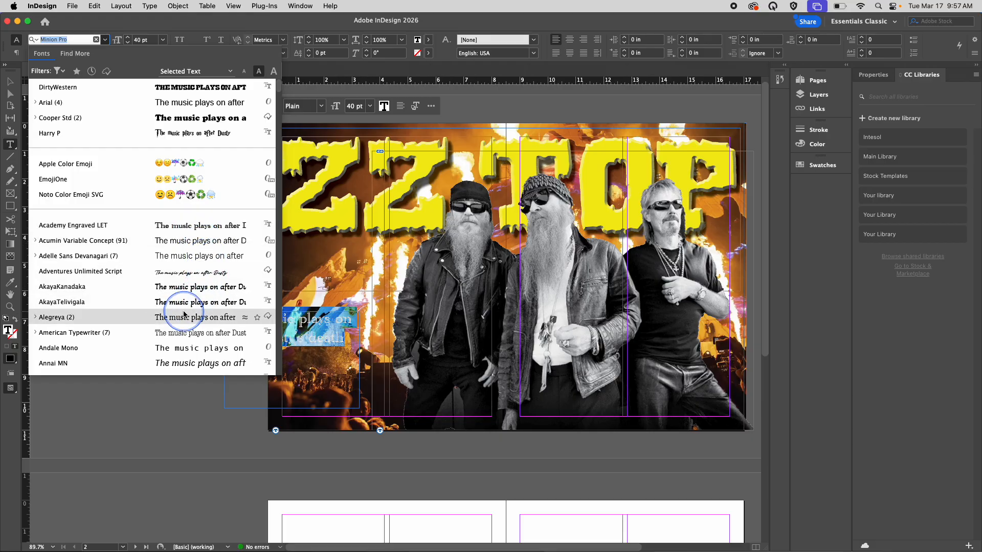
{"action": "left_click", "coordinate": [225, 103]}
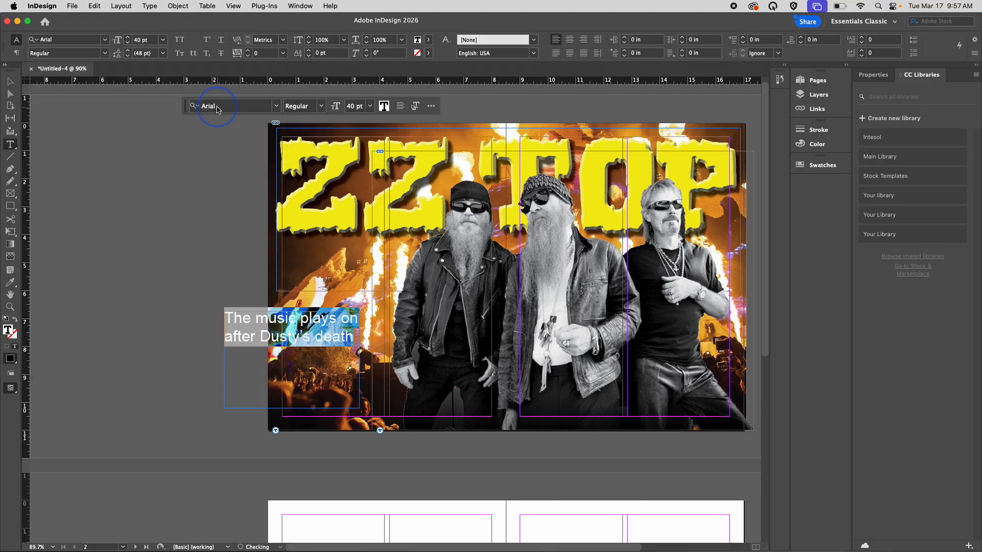
{"action": "left_click", "coordinate": [104, 53]}
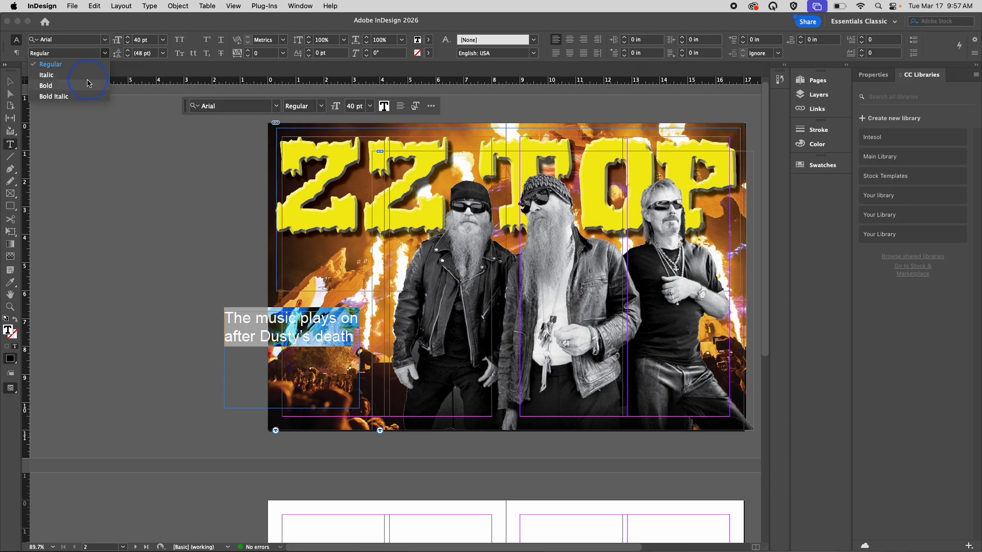
{"action": "left_click", "coordinate": [46, 85]}
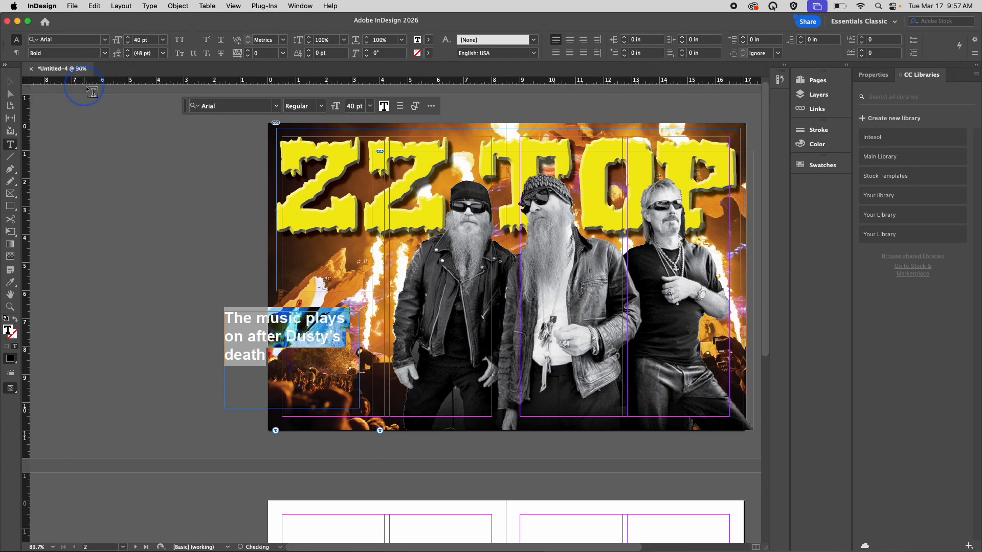
{"action": "left_click", "coordinate": [236, 357]}
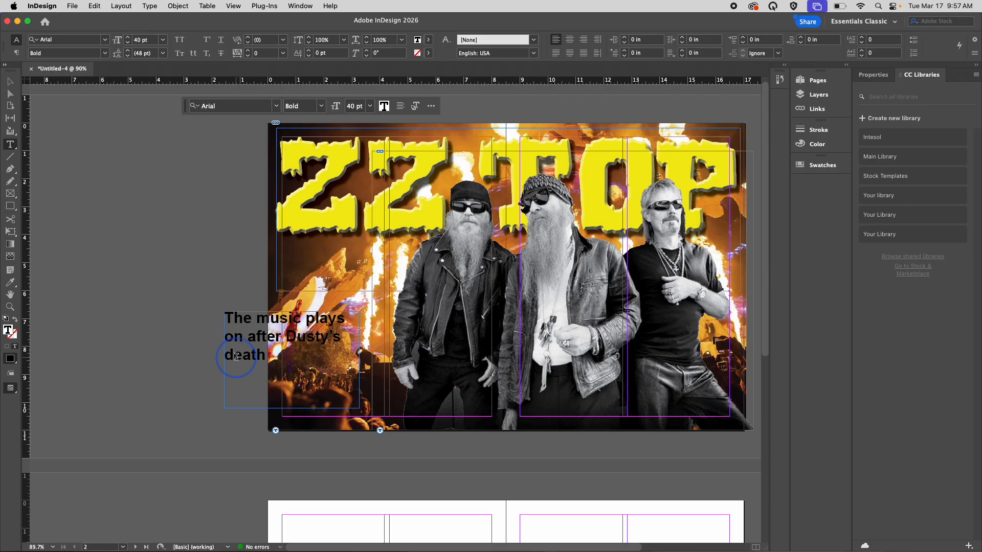
Step: Resize the subtitle frame to 5.2822 × 2.17 in and move it under the ZZ at X 0.5 in, Y 4.705 in
{"action": "left_click", "coordinate": [10, 83]}
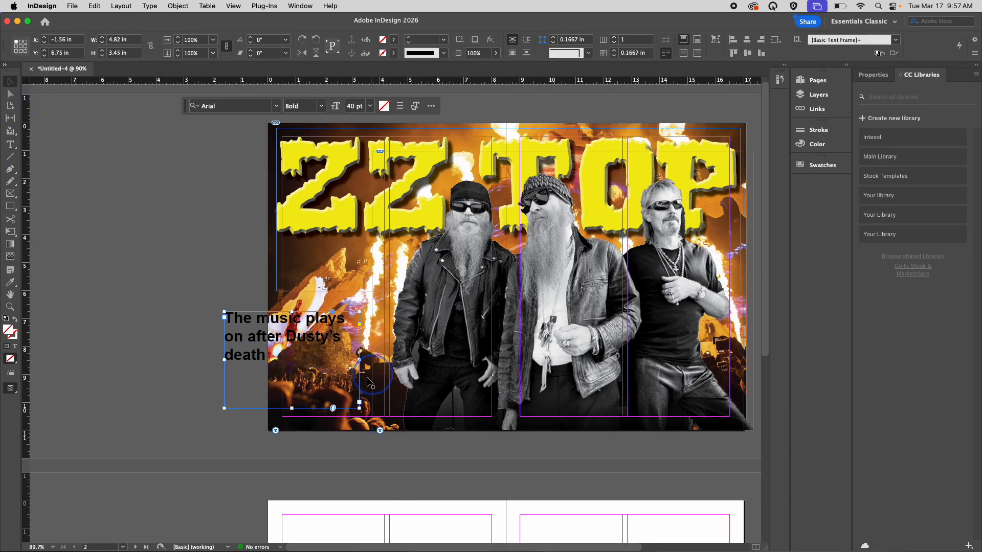
{"action": "left_click_drag", "start_coordinate": [359, 408], "coordinate": [371, 372]}
{"action": "left_click_drag", "start_coordinate": [336, 321], "coordinate": [405, 282]}
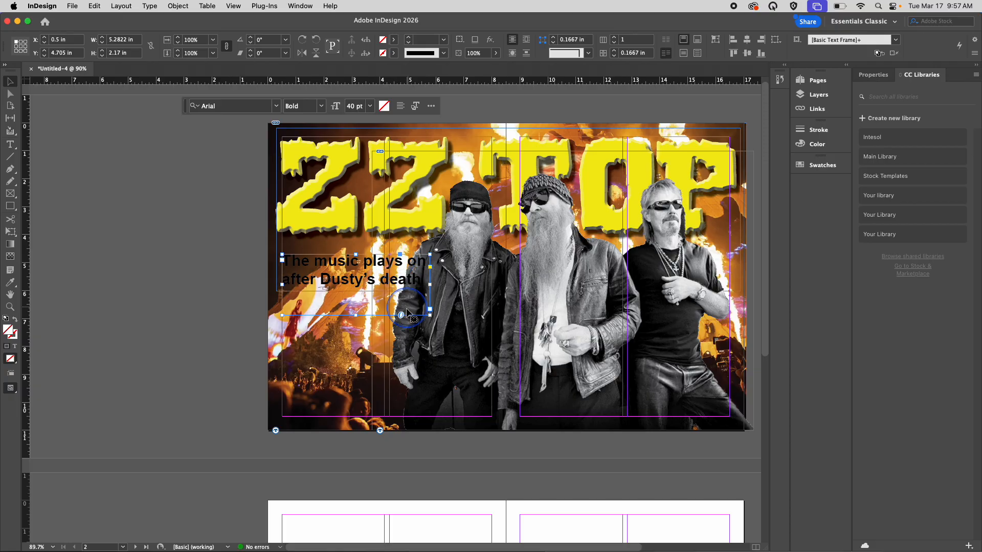
Step: Resize the subtitle frame to 4.28 × 1.935 in so it wraps onto three lines, and move it to X 0.97 in, Y 4.5325 in
{"action": "left_click_drag", "start_coordinate": [430, 316], "coordinate": [402, 309]}
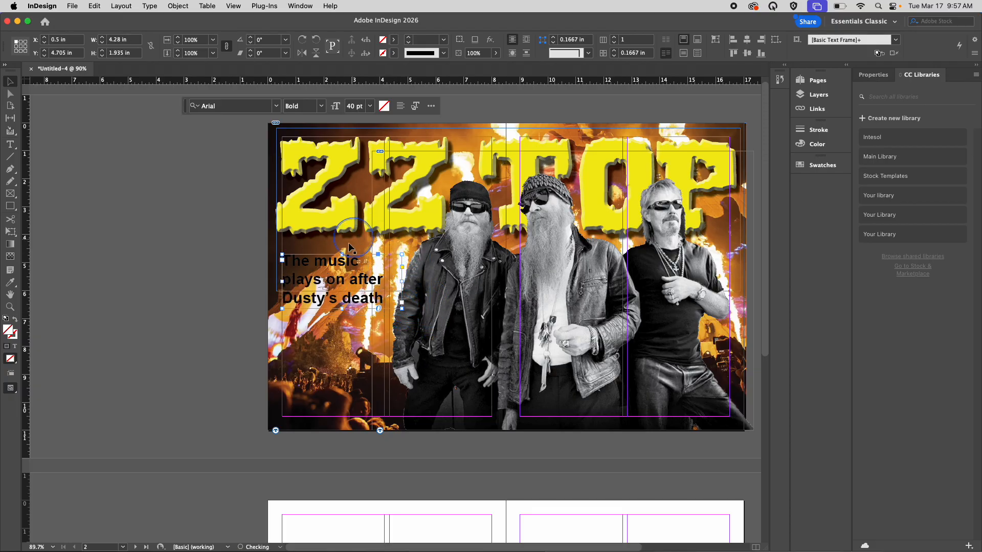
{"action": "left_click_drag", "start_coordinate": [328, 266], "coordinate": [341, 260]}
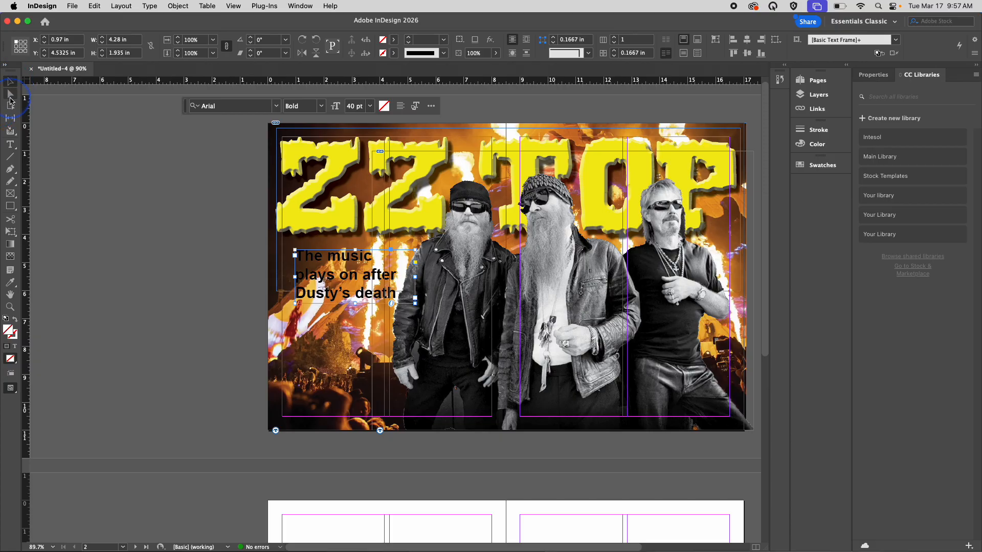
Step: Change the fill color of the whole subtitle text to white
{"action": "left_click", "coordinate": [10, 144]}
{"action": "left_click_drag", "start_coordinate": [399, 296], "coordinate": [286, 246]}
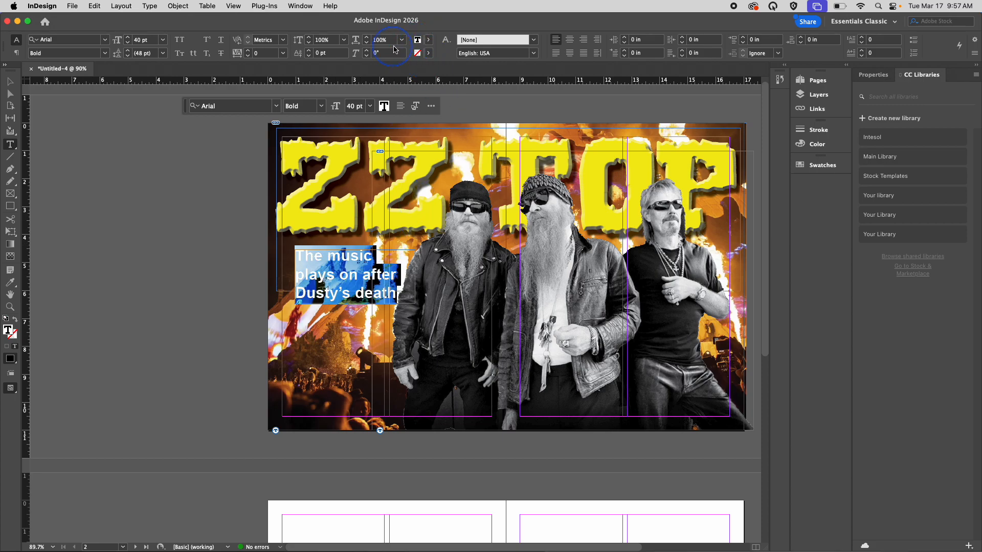
{"action": "double_click", "coordinate": [417, 40]}
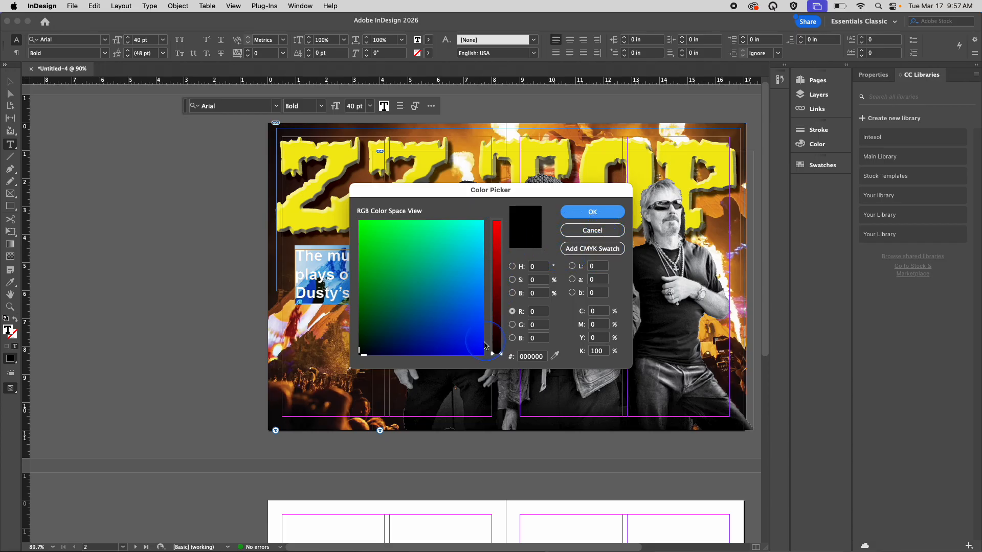
{"action": "left_click_drag", "start_coordinate": [495, 352], "coordinate": [491, 137]}
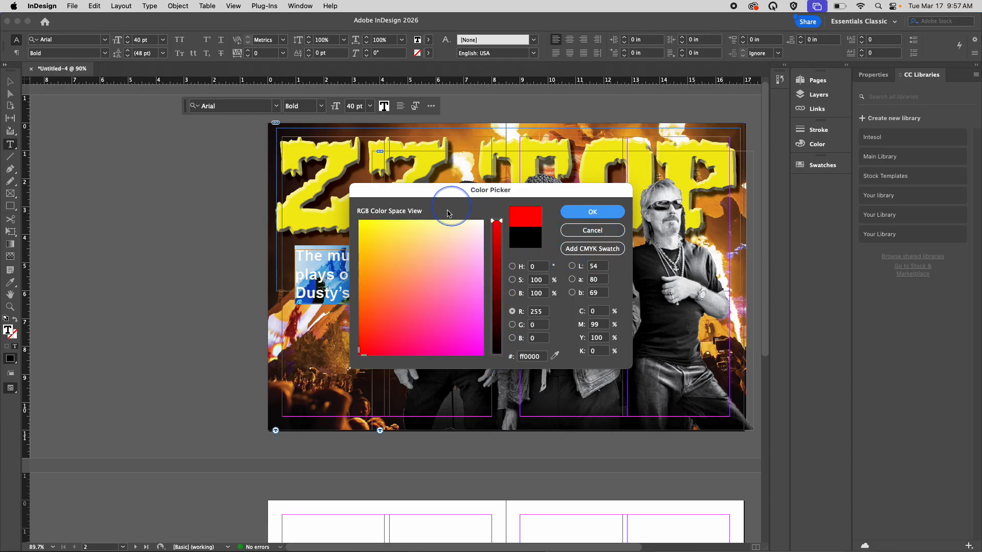
{"action": "left_click", "coordinate": [462, 222]}
{"action": "left_click", "coordinate": [591, 211]}
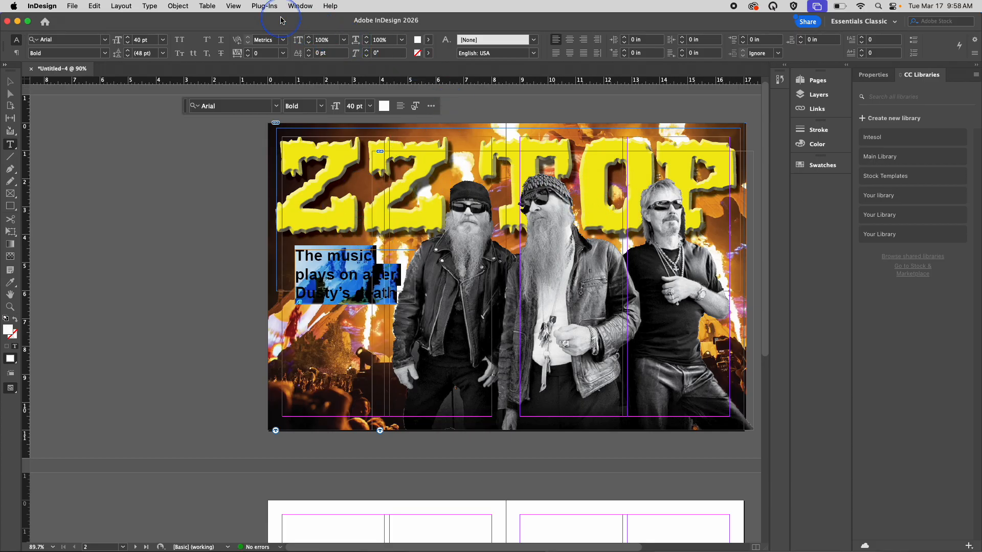
{"action": "left_click", "coordinate": [10, 82]}
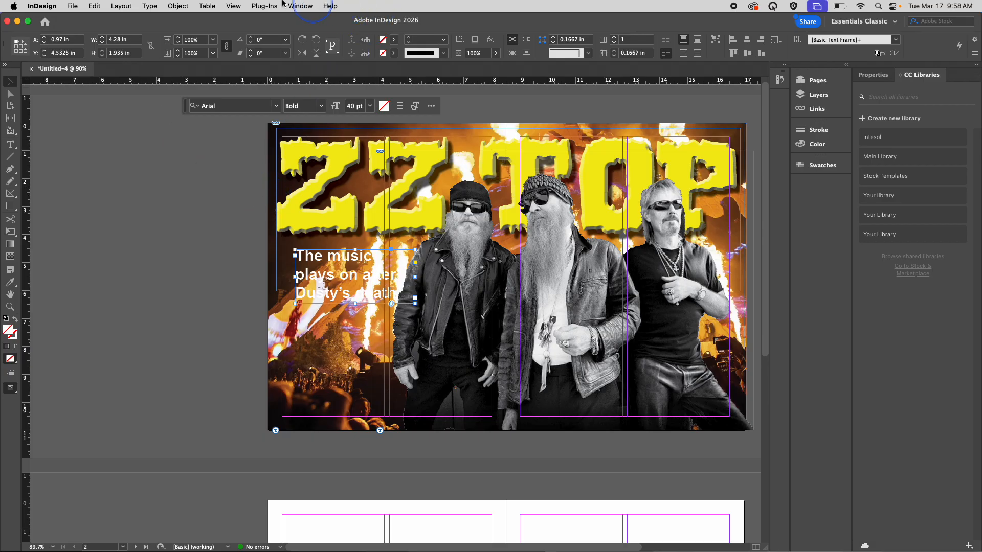
{"action": "left_click", "coordinate": [210, 4]}
{"action": "mouse_move", "coordinate": [98, 5]}
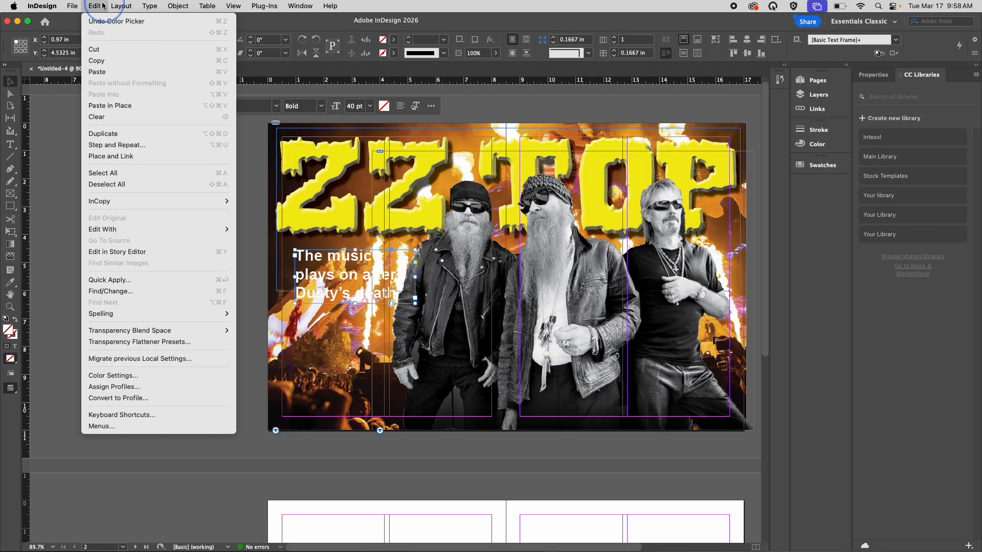
{"action": "left_click", "coordinate": [100, 6]}
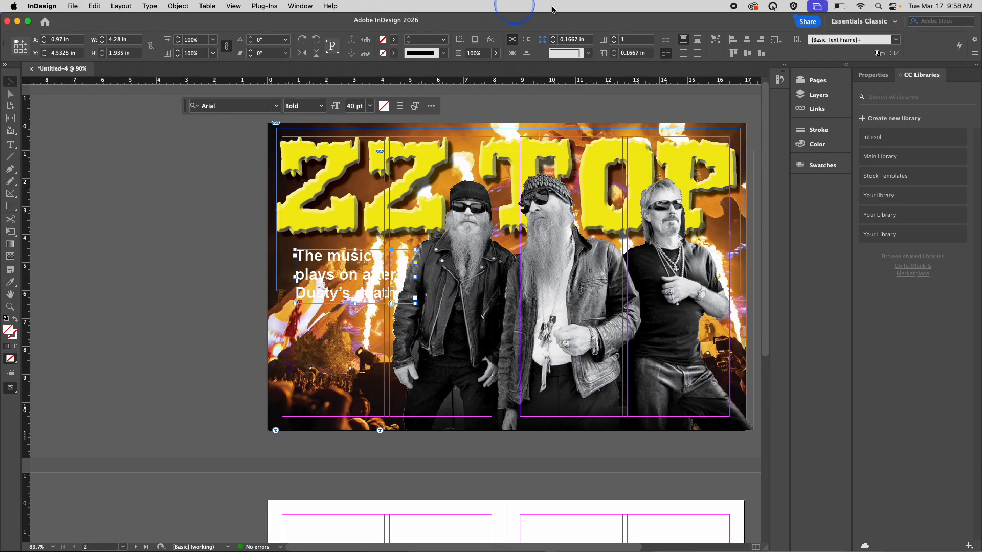
Step: Give the subtitle frame a 5 pt stroke in the [Registration] swatch
{"action": "left_click", "coordinate": [393, 54]}
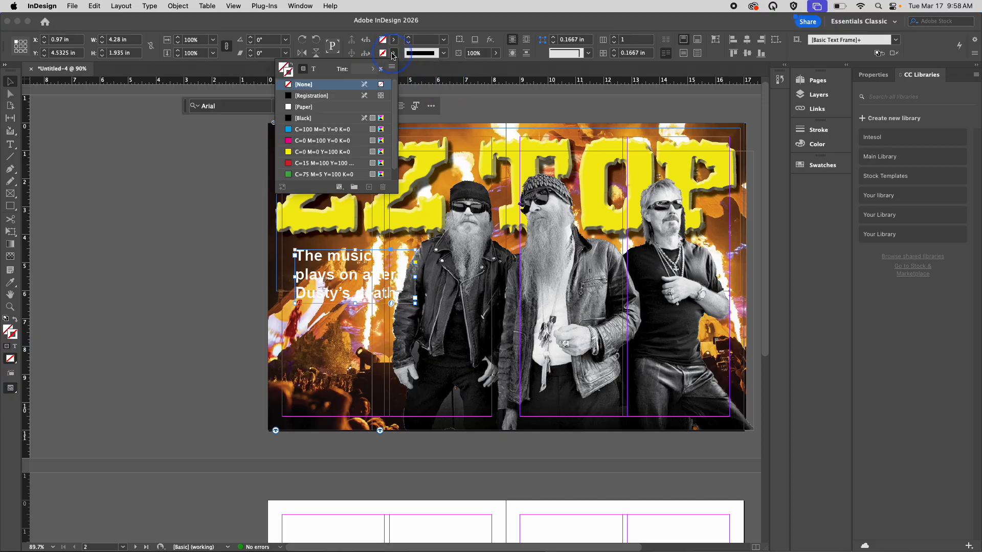
{"action": "left_click", "coordinate": [330, 96]}
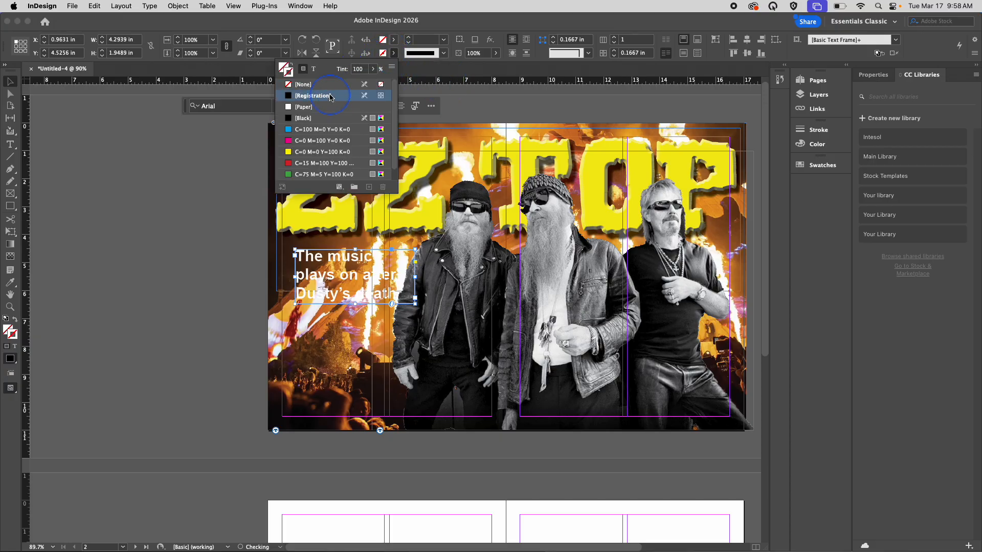
{"action": "left_click", "coordinate": [435, 24]}
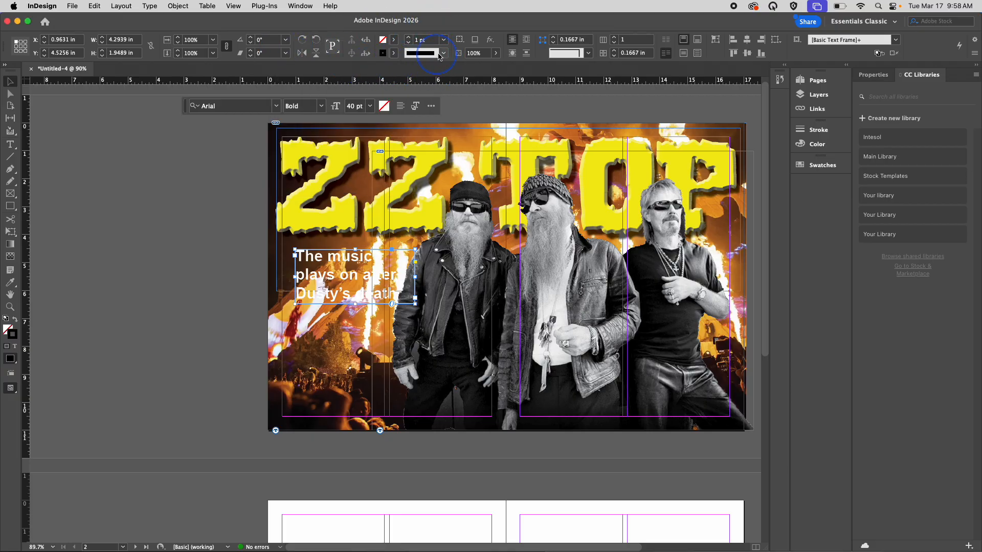
{"action": "left_click", "coordinate": [408, 38]}
{"action": "left_click", "coordinate": [407, 38]}
{"action": "left_click", "coordinate": [407, 37]}
{"action": "left_click", "coordinate": [407, 38]}
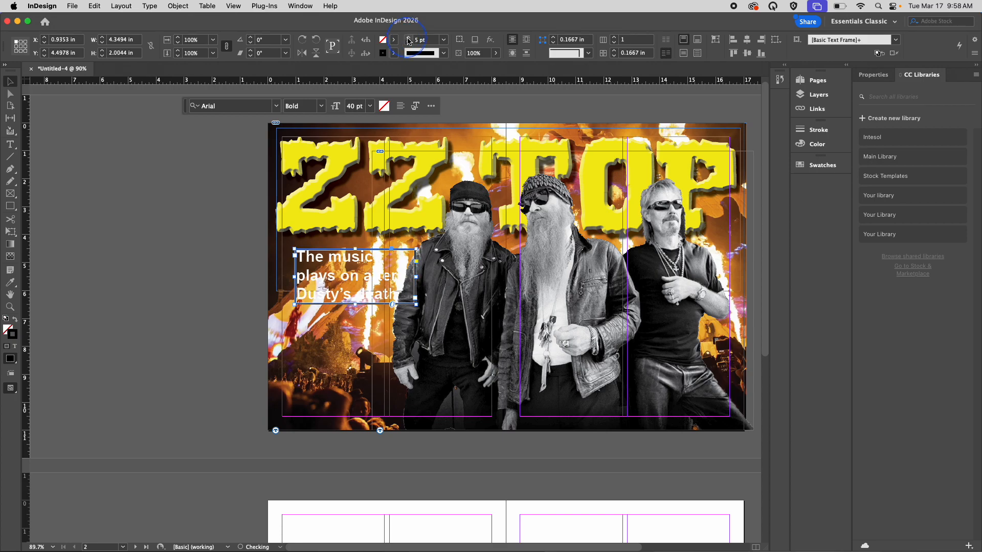
Step: Apply a [Black] stroke to all of the subtitle's text characters
{"action": "double_click", "coordinate": [395, 292]}
{"action": "left_click_drag", "start_coordinate": [399, 293], "coordinate": [287, 242]}
{"action": "left_click", "coordinate": [444, 38]}
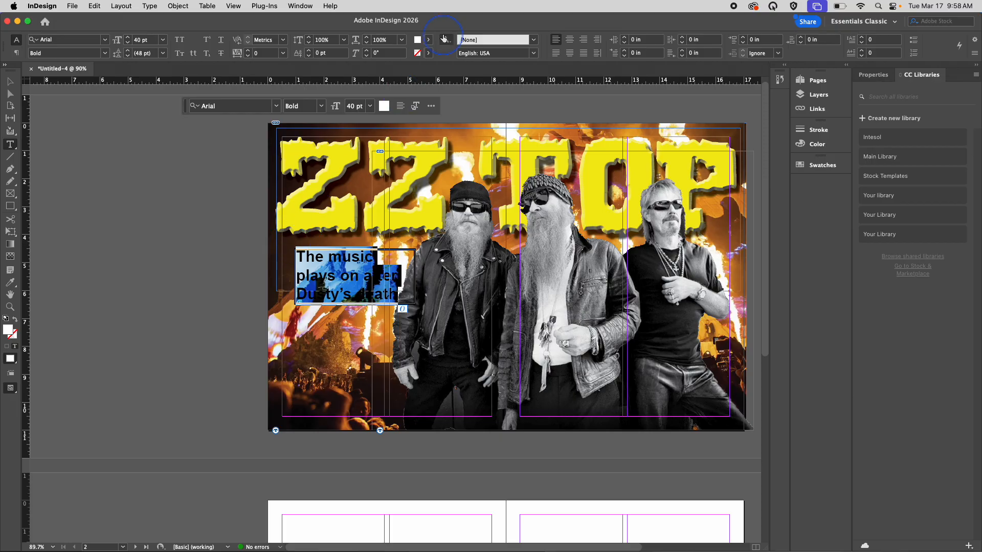
{"action": "left_click", "coordinate": [428, 53]}
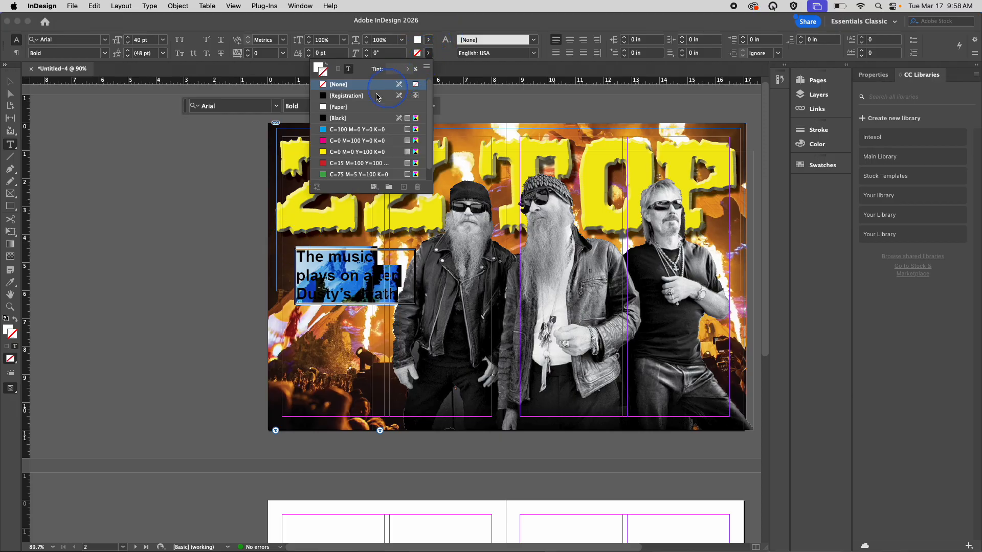
{"action": "left_click", "coordinate": [339, 120]}
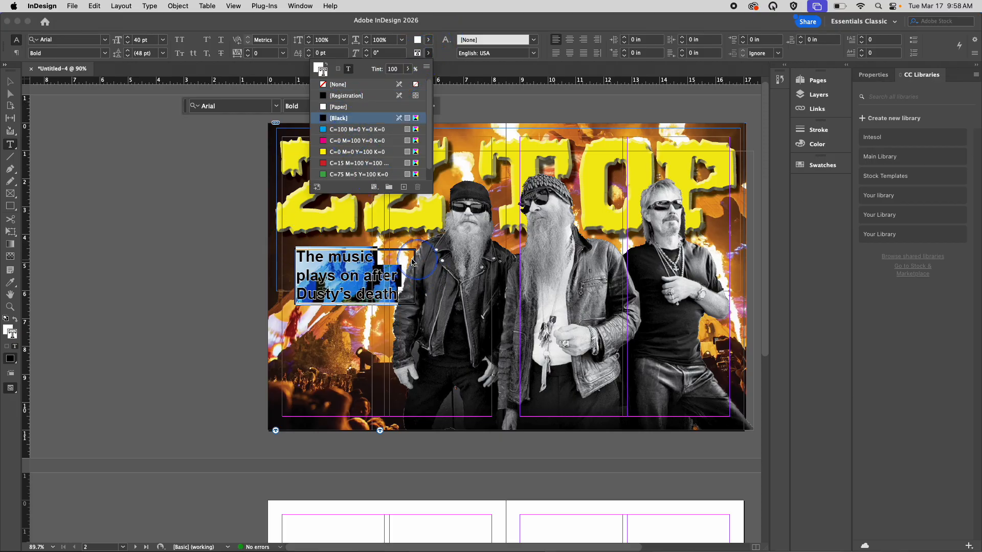
{"action": "left_click", "coordinate": [461, 29]}
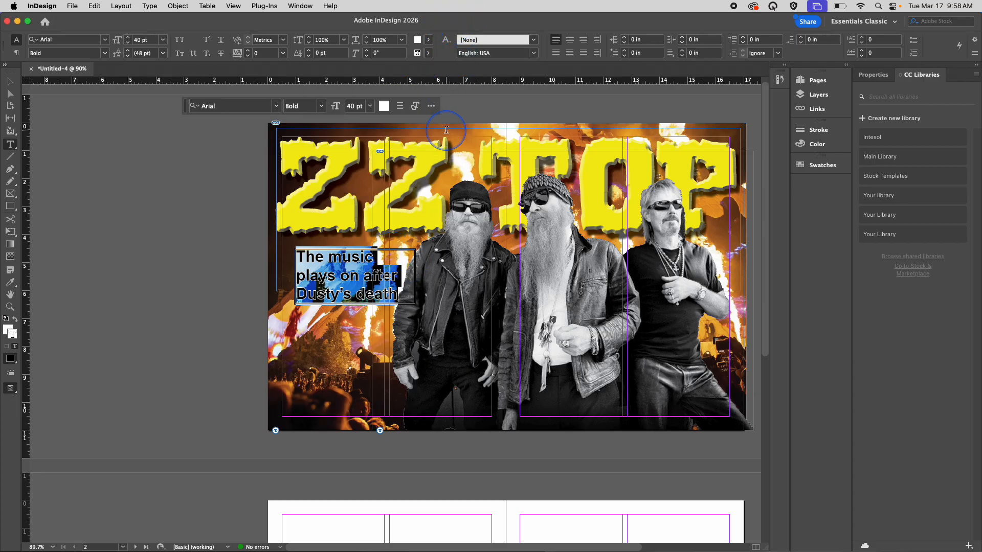
{"action": "left_click", "coordinate": [434, 144]}
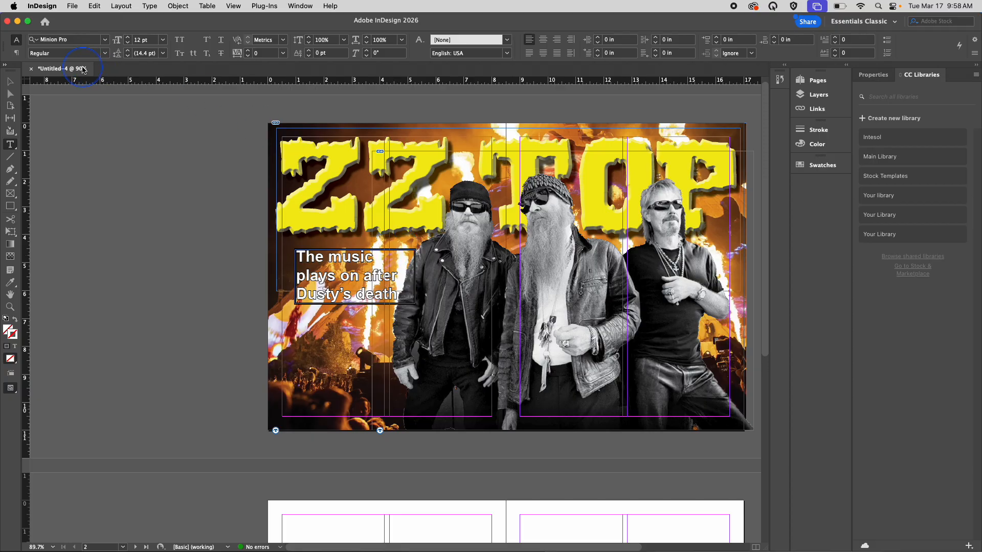
Step: Set the stroke of the subtitle's frame to [None], leaving the outline on the letters
{"action": "left_click", "coordinate": [10, 83]}
{"action": "left_click", "coordinate": [409, 284]}
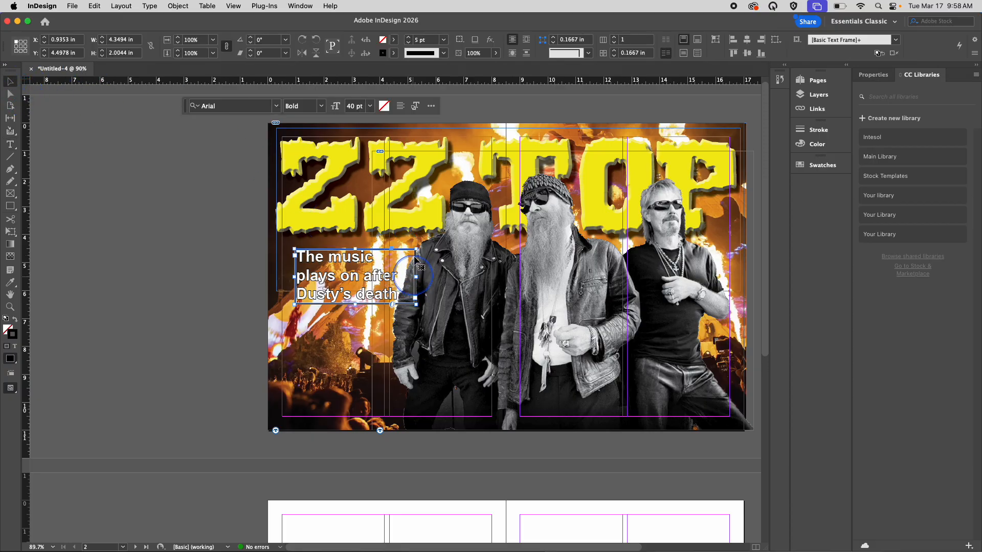
{"action": "left_click", "coordinate": [394, 53]}
{"action": "left_click", "coordinate": [309, 86]}
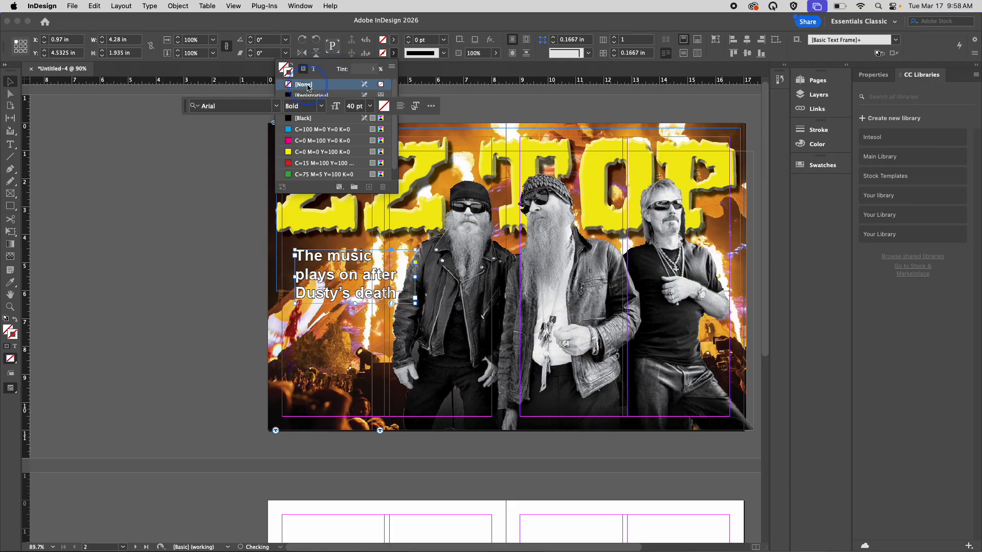
{"action": "left_click", "coordinate": [383, 360]}
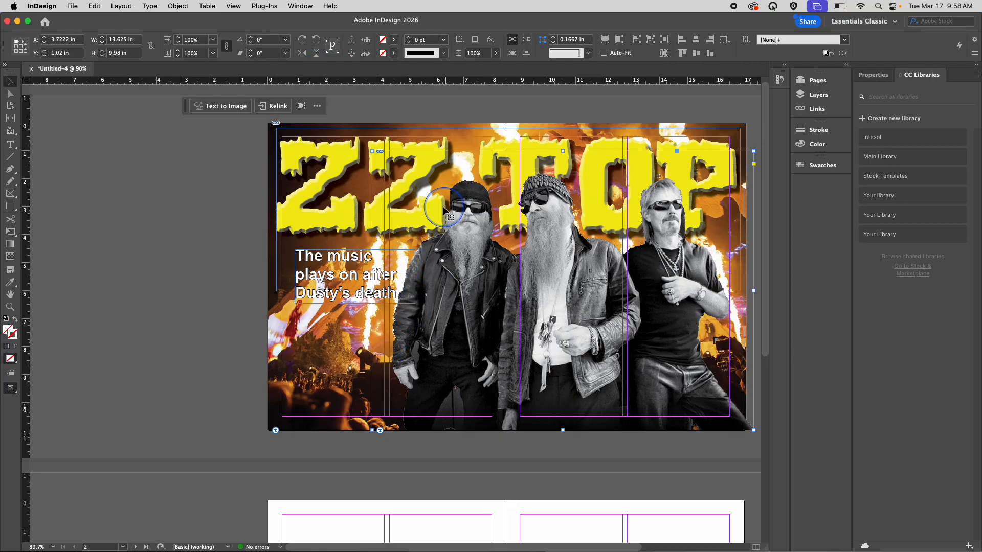
Step: Add a drop shadow to the subtitle with Multiply mode, 75% opacity, 0.1375 in distance and a 135° angle
{"action": "left_click", "coordinate": [327, 263]}
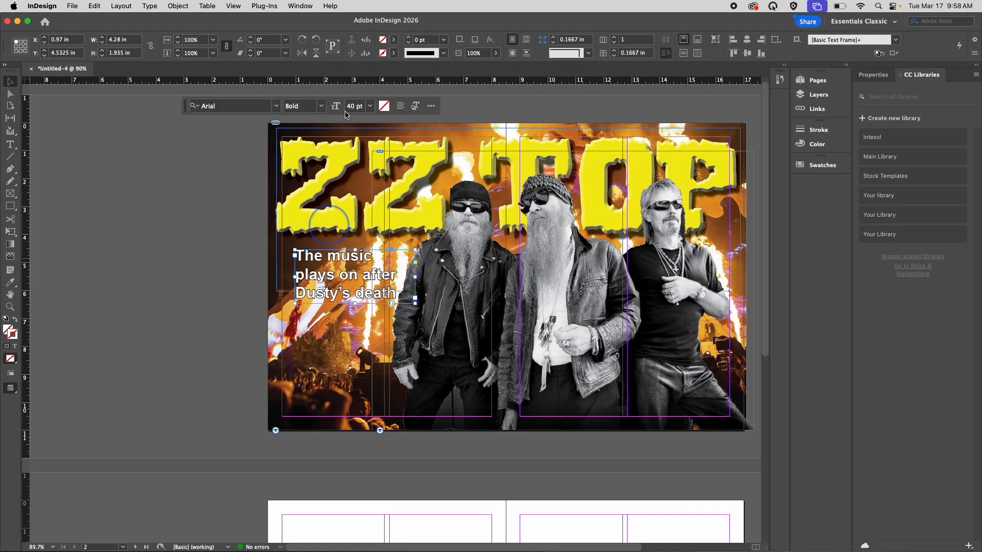
{"action": "left_click", "coordinate": [187, 9]}
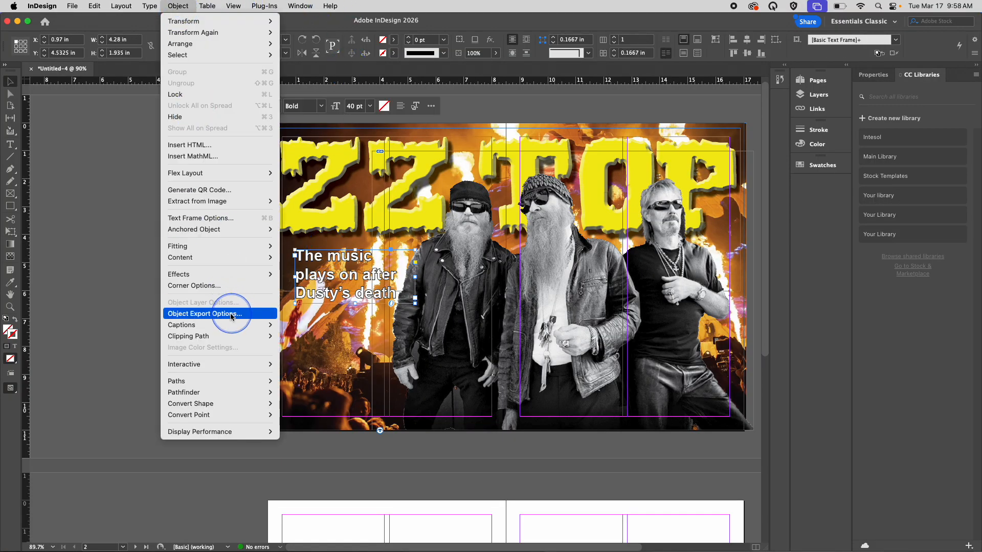
{"action": "mouse_move", "coordinate": [217, 280]}
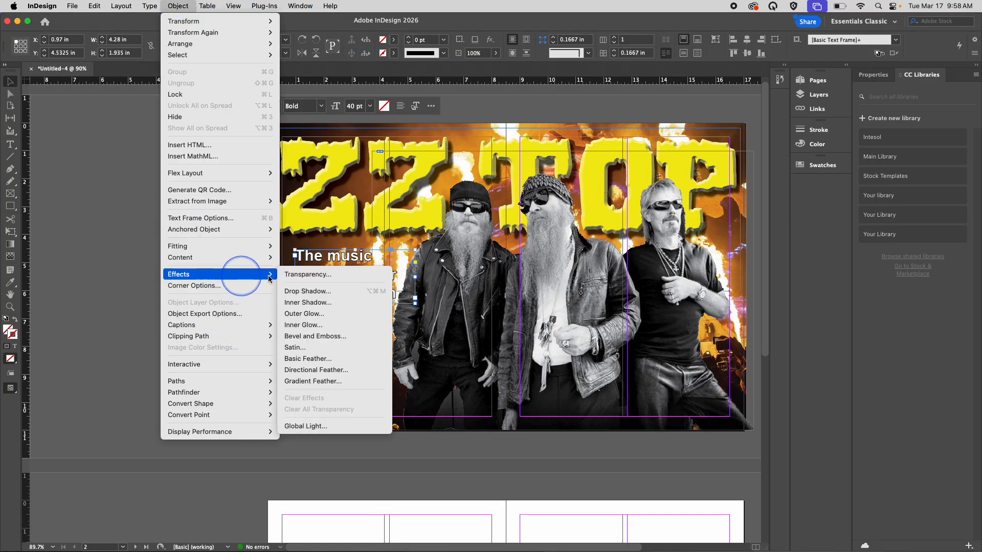
{"action": "left_click", "coordinate": [308, 287]}
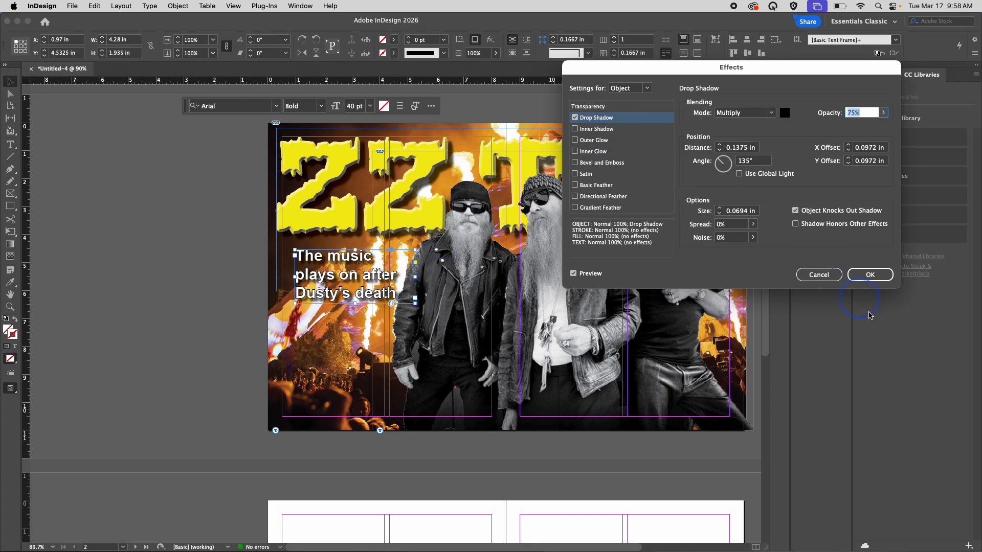
{"action": "left_click", "coordinate": [873, 275]}
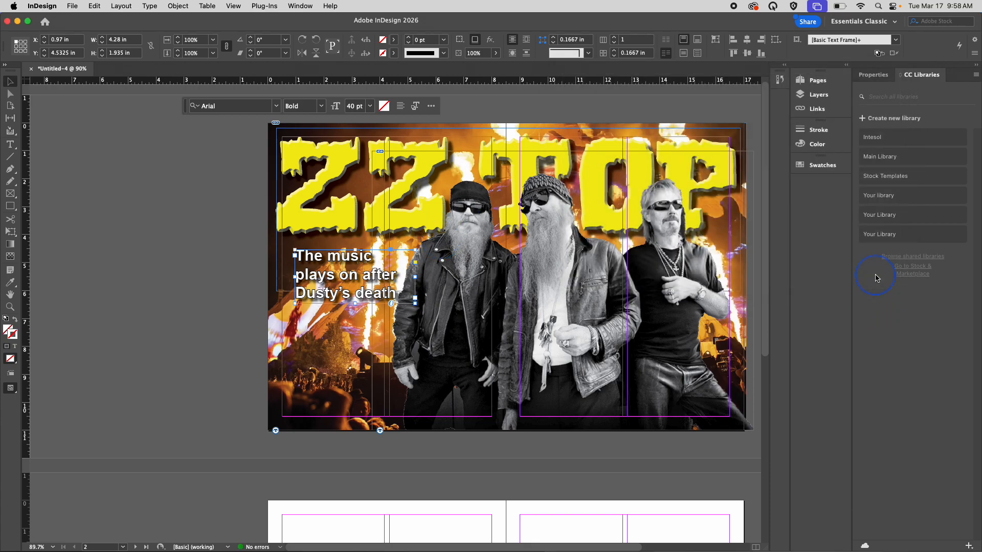
Step: Bring the blank two-page spread below the band spread into view
{"action": "scroll", "coordinate": [731, 406], "scroll_direction": "right", "scroll_amount": 3}
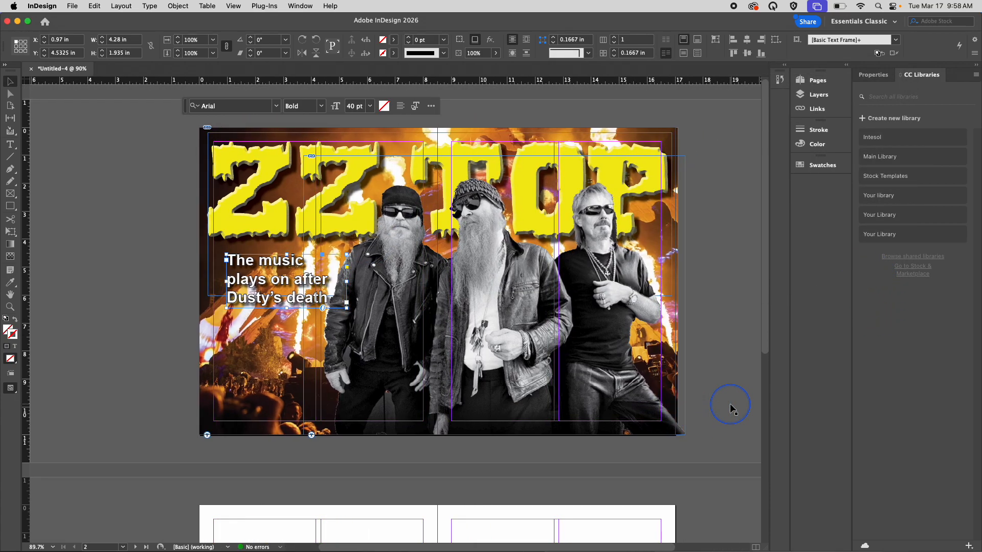
{"action": "scroll", "coordinate": [730, 406], "scroll_direction": "down", "scroll_amount": 10}
{"action": "scroll", "coordinate": [730, 406], "scroll_direction": "right", "scroll_amount": 2}
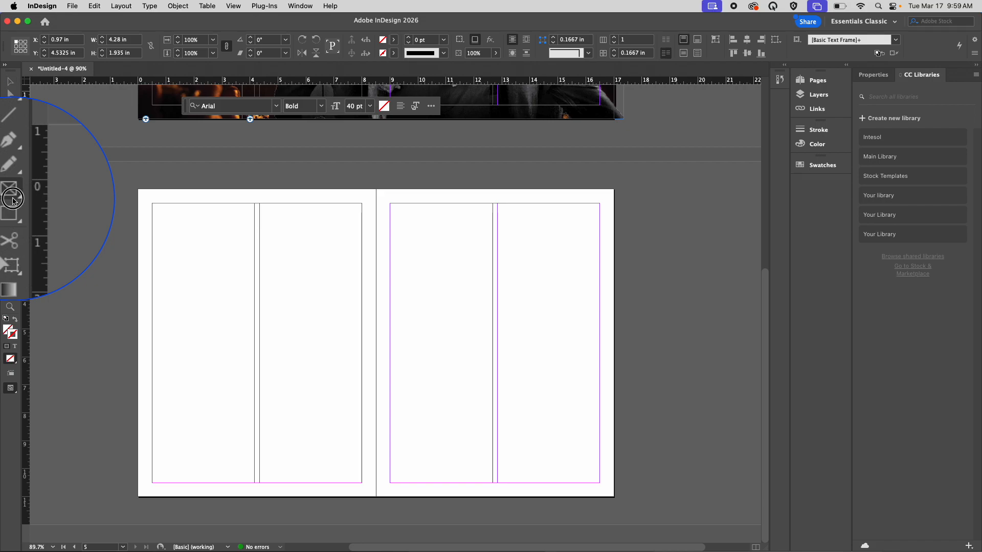
{"action": "left_click", "coordinate": [13, 196]}
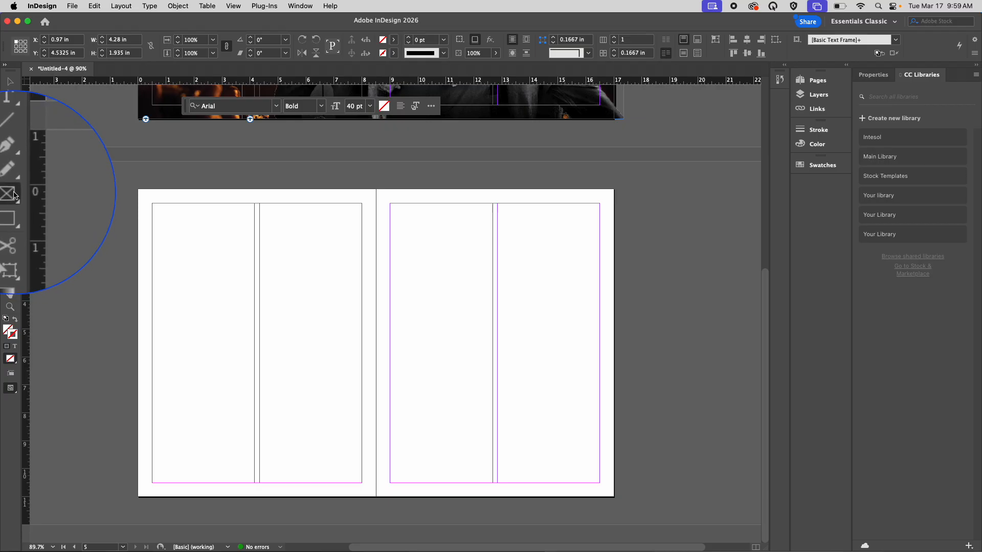
{"action": "left_click", "coordinate": [13, 193]}
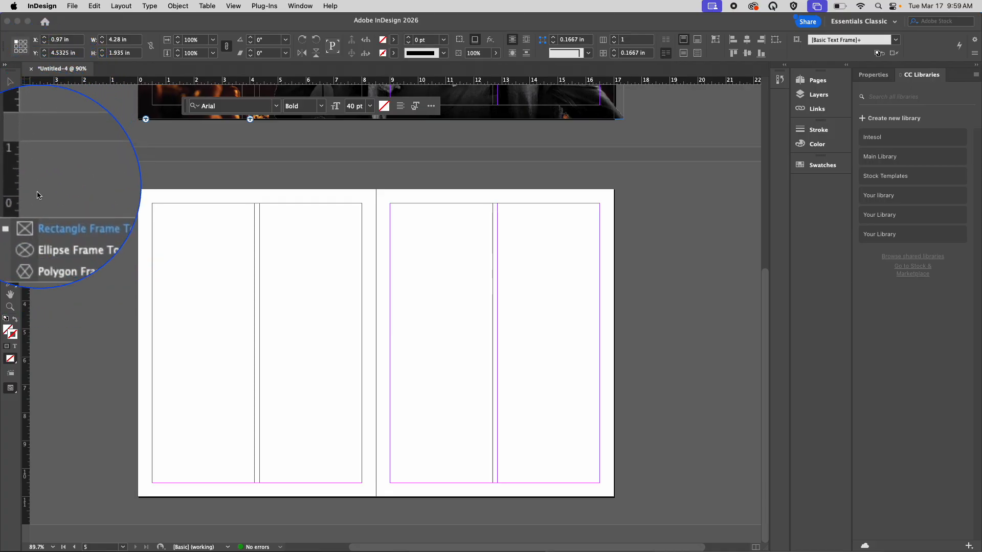
{"action": "left_click", "coordinate": [59, 208]}
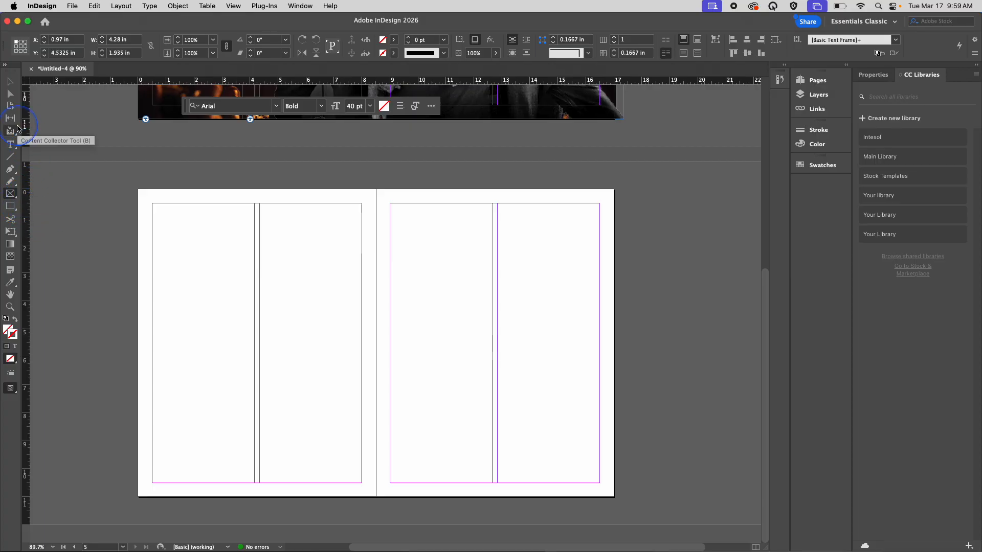
Step: Draw four full-height text frames on the blank spread, one filling each of the two columns on both pages
{"action": "left_click", "coordinate": [9, 144]}
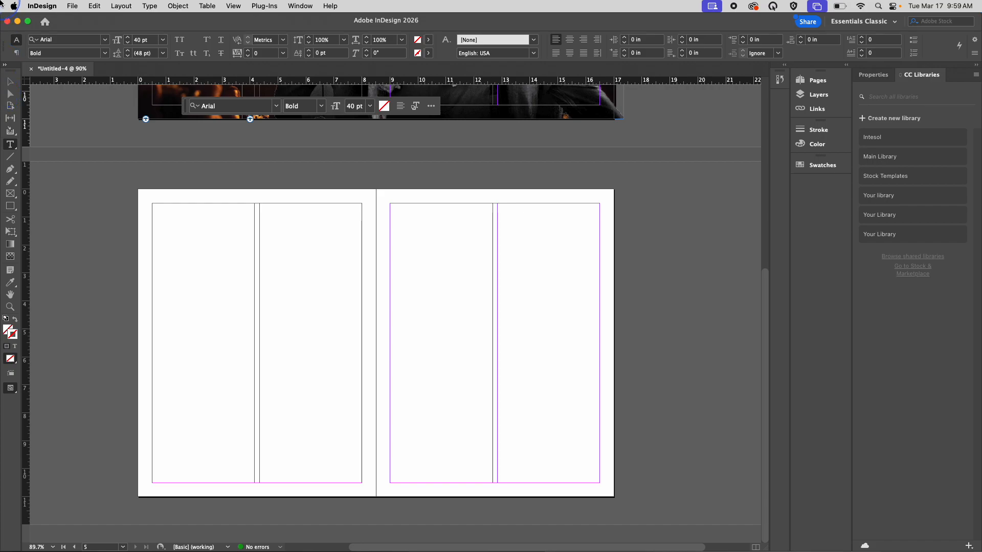
{"action": "left_click_drag", "start_coordinate": [152, 204], "coordinate": [254, 481]}
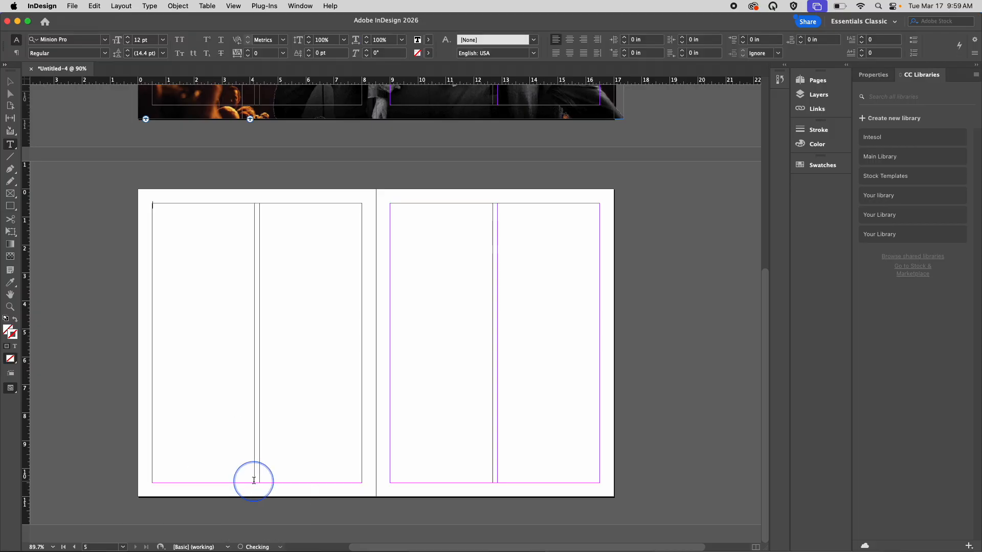
{"action": "left_click_drag", "start_coordinate": [260, 204], "coordinate": [364, 483]}
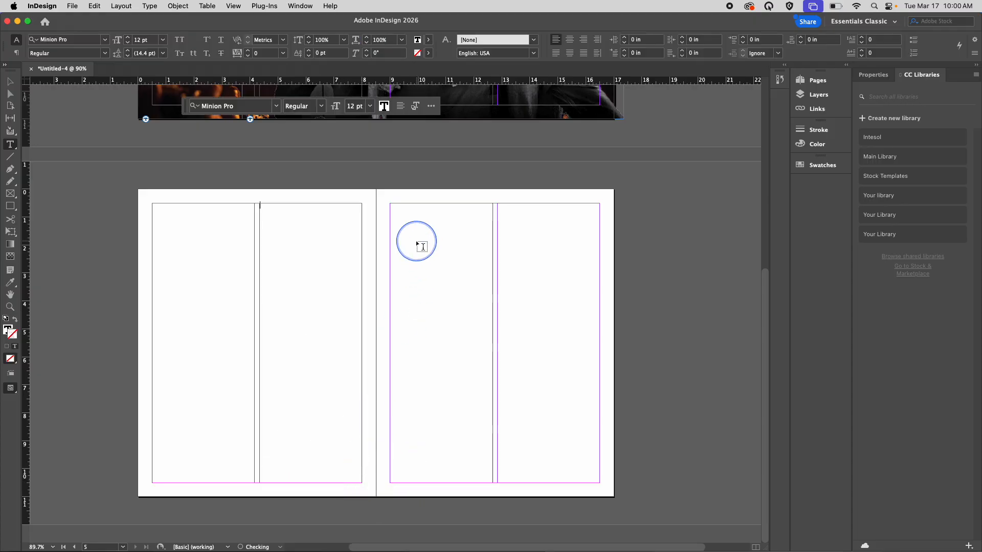
{"action": "left_click_drag", "start_coordinate": [391, 205], "coordinate": [491, 483]}
{"action": "left_click_drag", "start_coordinate": [499, 205], "coordinate": [599, 482]}
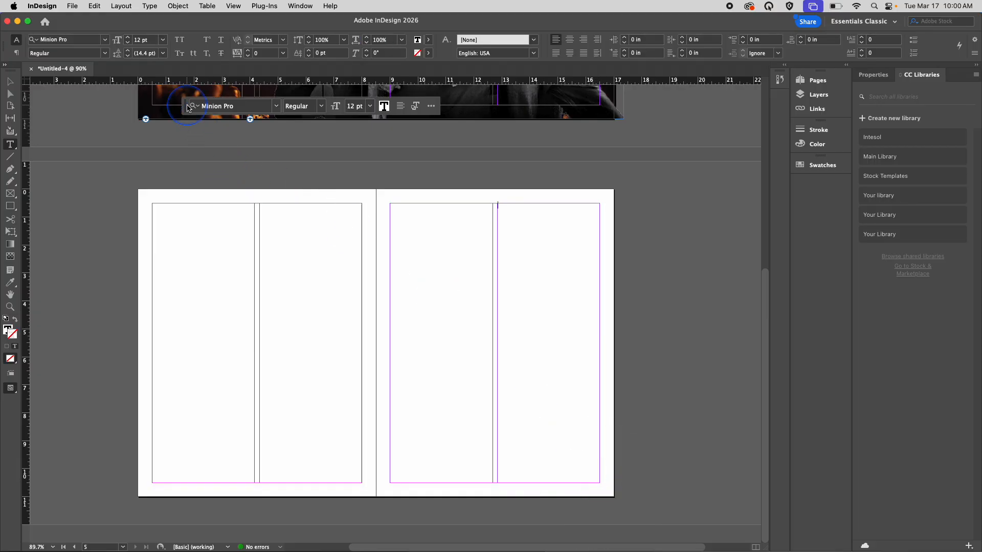
{"action": "key", "text": "super+Tab"}
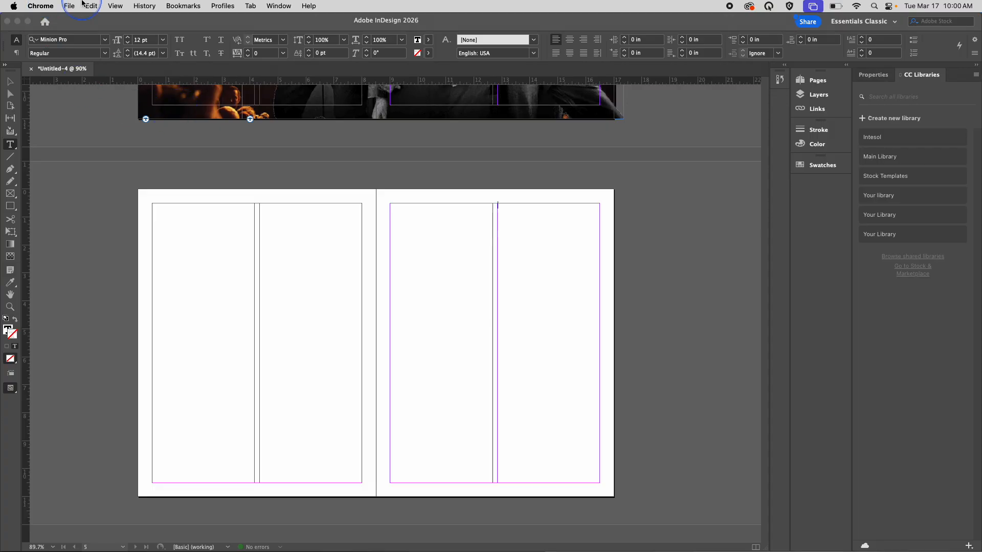
{"action": "key", "text": "ctrl+Up"}
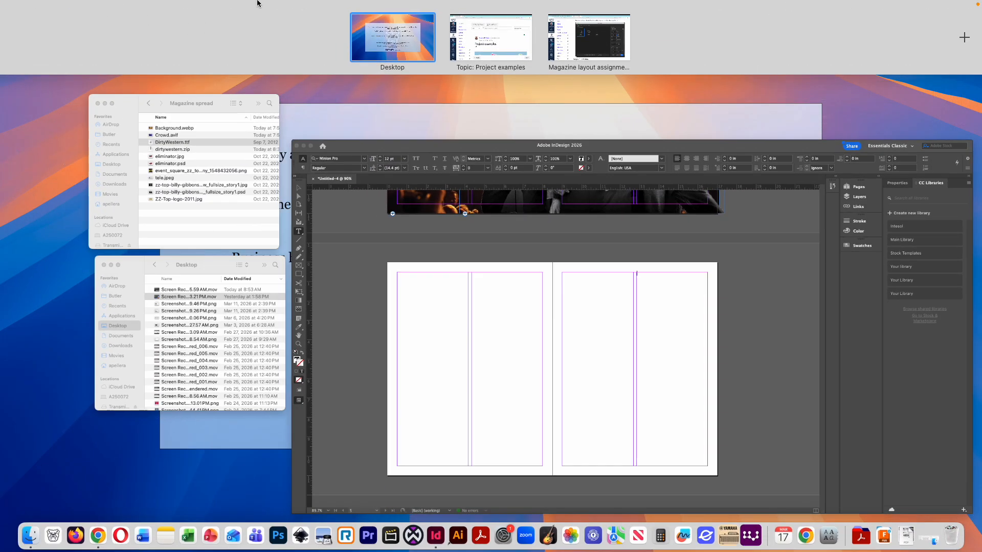
{"action": "left_click", "coordinate": [496, 41]}
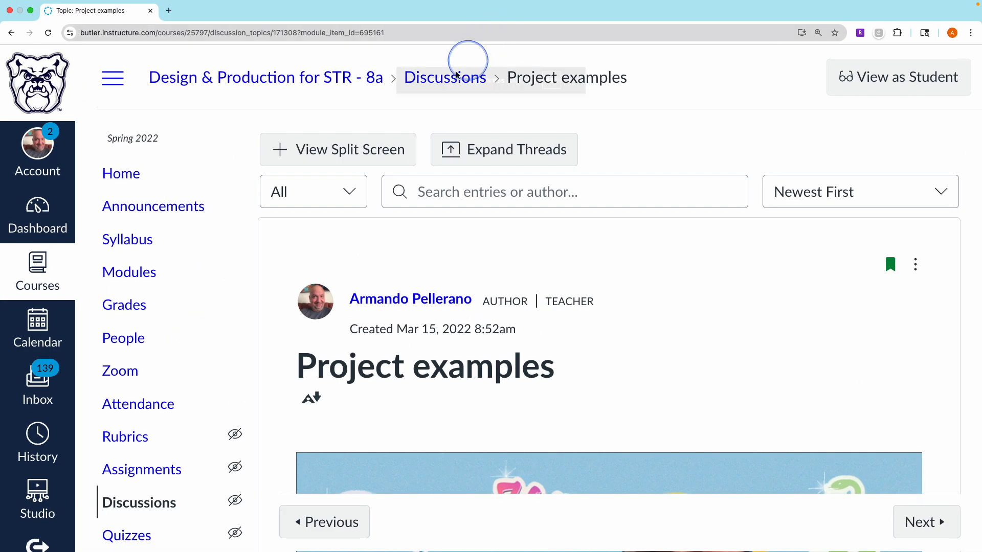
{"action": "left_click", "coordinate": [11, 10]}
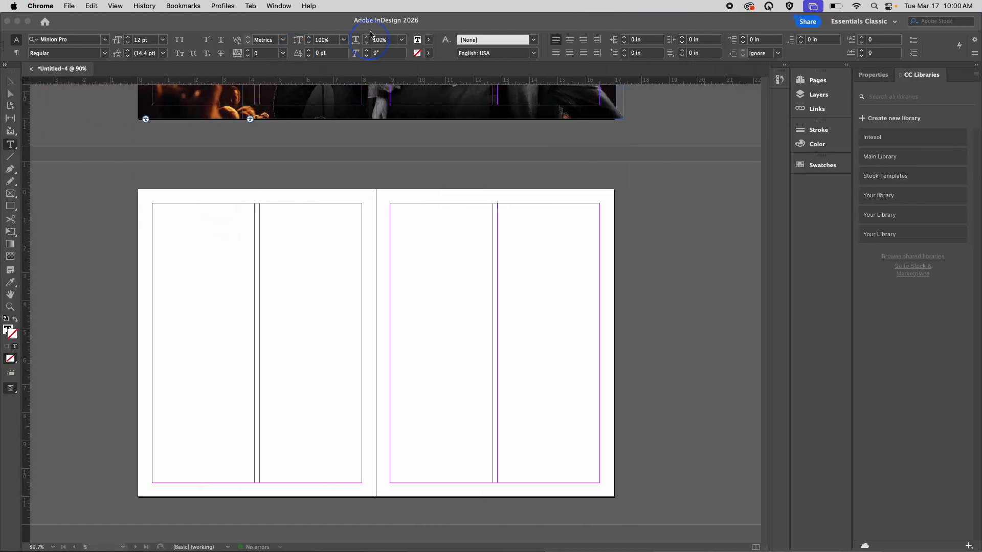
Step: Switch to Chrome and look through the selected ZZ Top interview text in the Variety article
{"action": "key", "text": "ctrl+Up"}
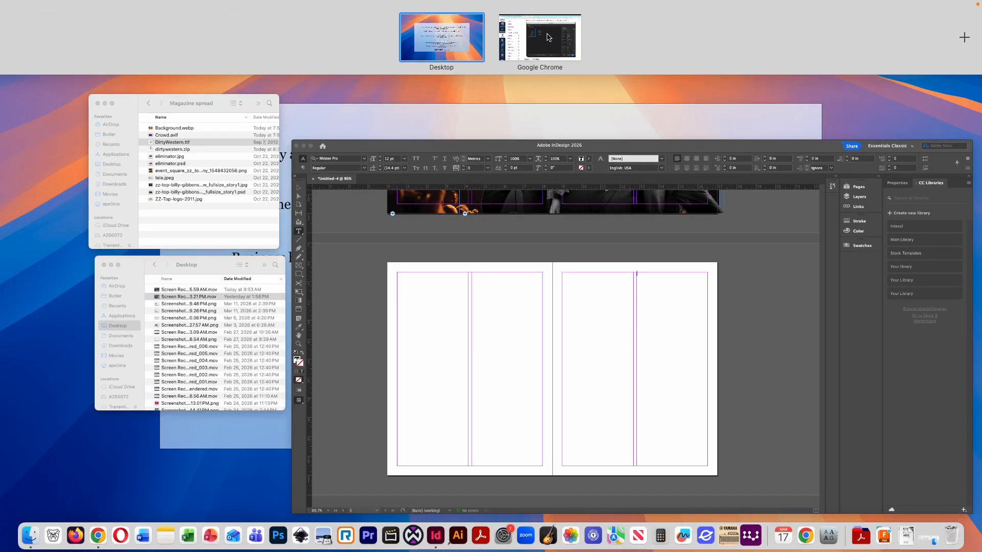
{"action": "left_click", "coordinate": [550, 37]}
{"action": "left_click", "coordinate": [218, 16]}
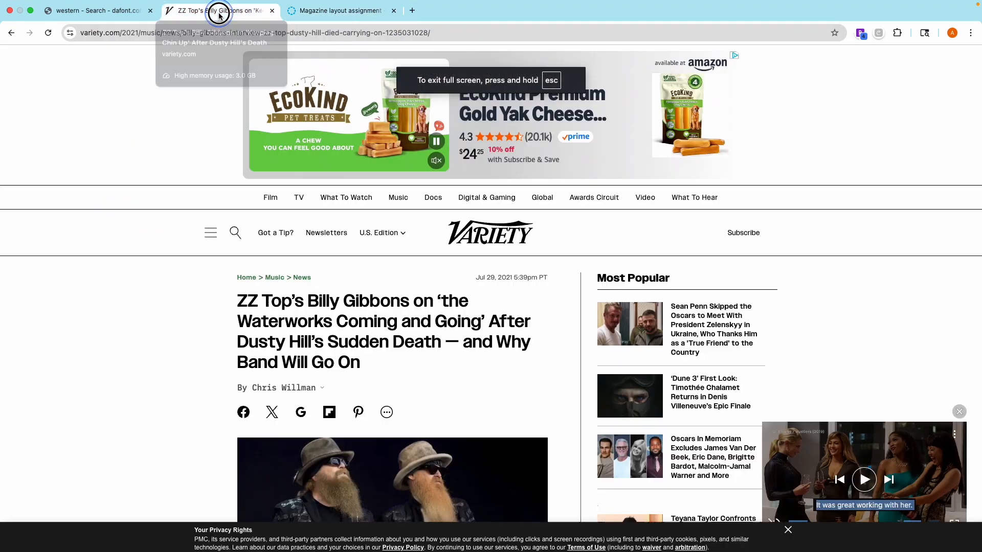
{"action": "scroll", "coordinate": [288, 344], "scroll_direction": "down", "scroll_amount": 20}
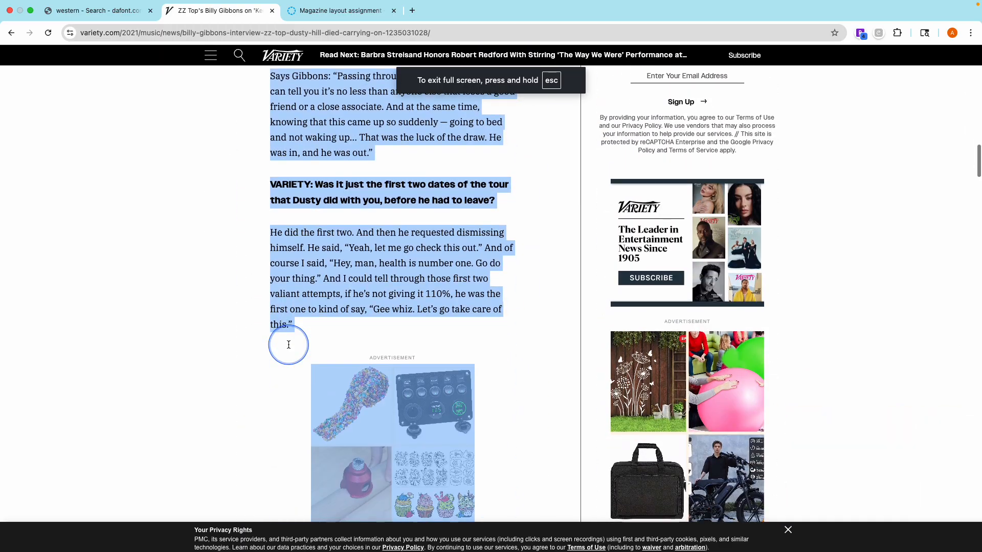
{"action": "scroll", "coordinate": [289, 344], "scroll_direction": "down", "scroll_amount": 20}
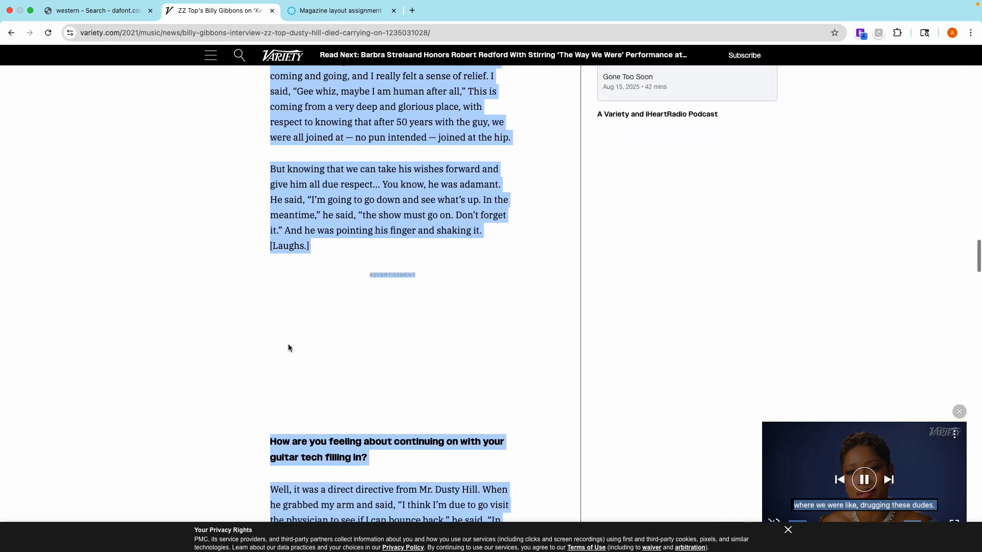
{"action": "scroll", "coordinate": [288, 347], "scroll_direction": "down", "scroll_amount": 7}
{"action": "scroll", "coordinate": [289, 345], "scroll_direction": "up", "scroll_amount": 3}
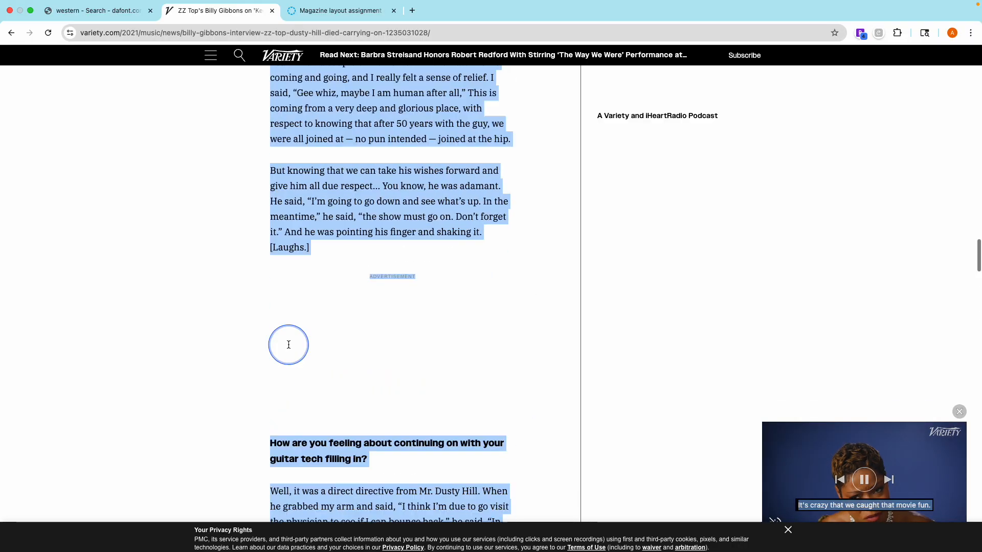
{"action": "scroll", "coordinate": [288, 345], "scroll_direction": "up", "scroll_amount": 15}
Step: Return to InDesign and paste the copied Variety interview text into the first column's text frame on the left page
{"action": "mouse_move", "coordinate": [198, 26]}
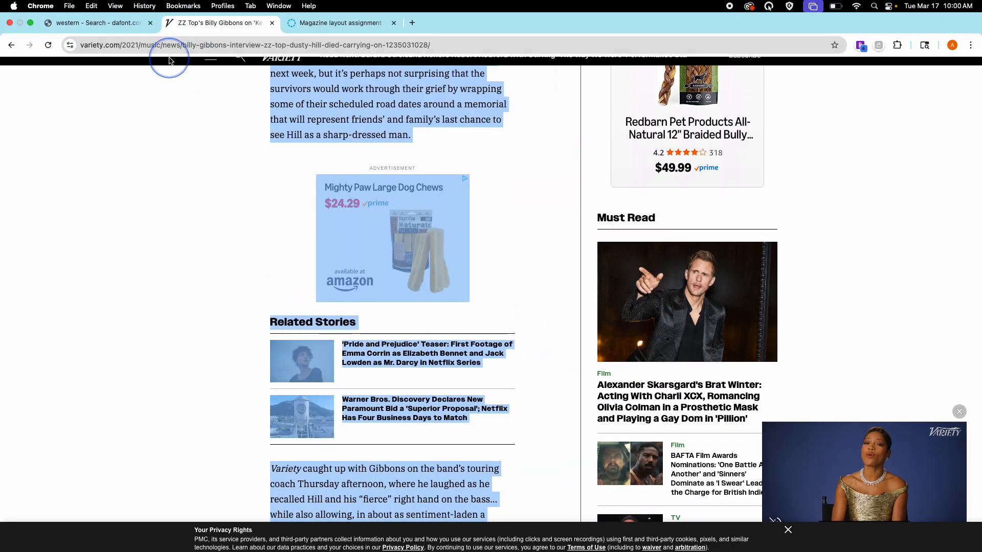
{"action": "key", "text": "ctrl+Left"}
{"action": "left_click", "coordinate": [259, 279]}
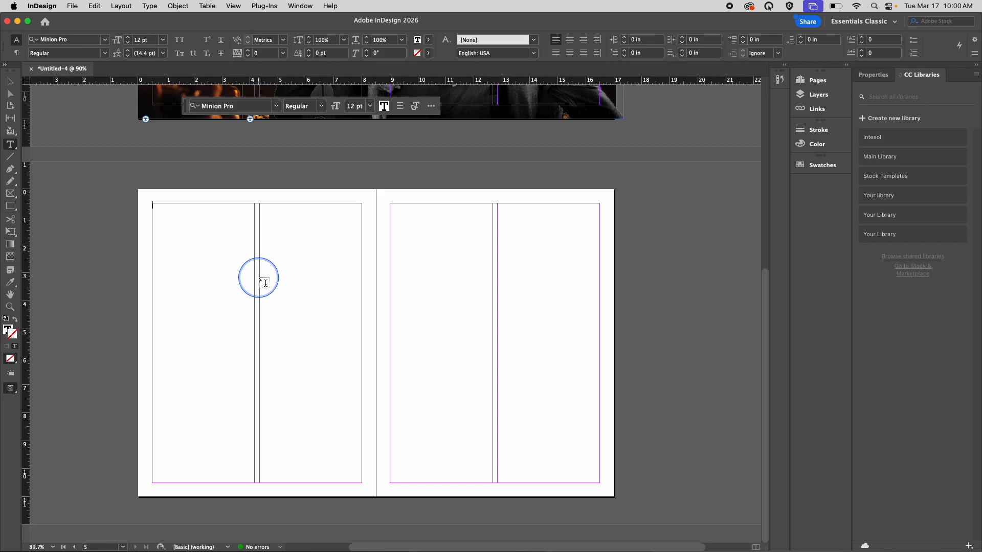
{"action": "key", "text": "super+v"}
{"action": "left_click", "coordinate": [259, 279]}
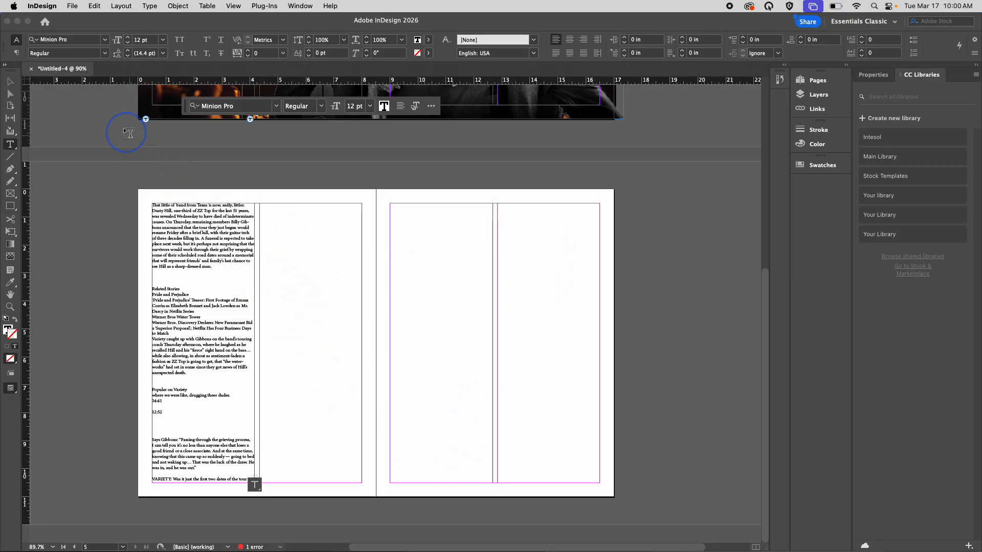
Step: Thread the overset text from the left page's first column into the empty frame in its second column
{"action": "scroll", "coordinate": [230, 351], "scroll_direction": "up", "scroll_amount": 3}
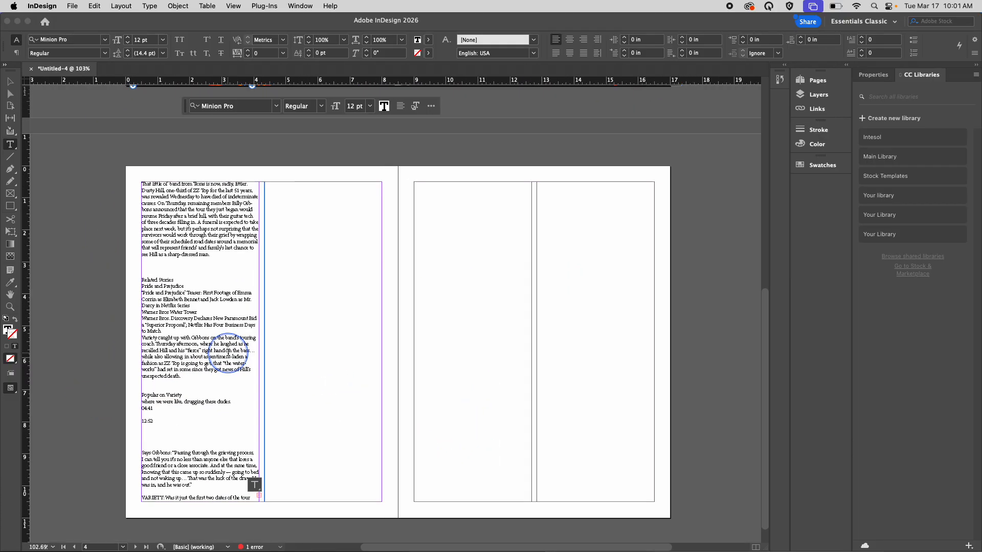
{"action": "scroll", "coordinate": [226, 351], "scroll_direction": "down", "scroll_amount": 5}
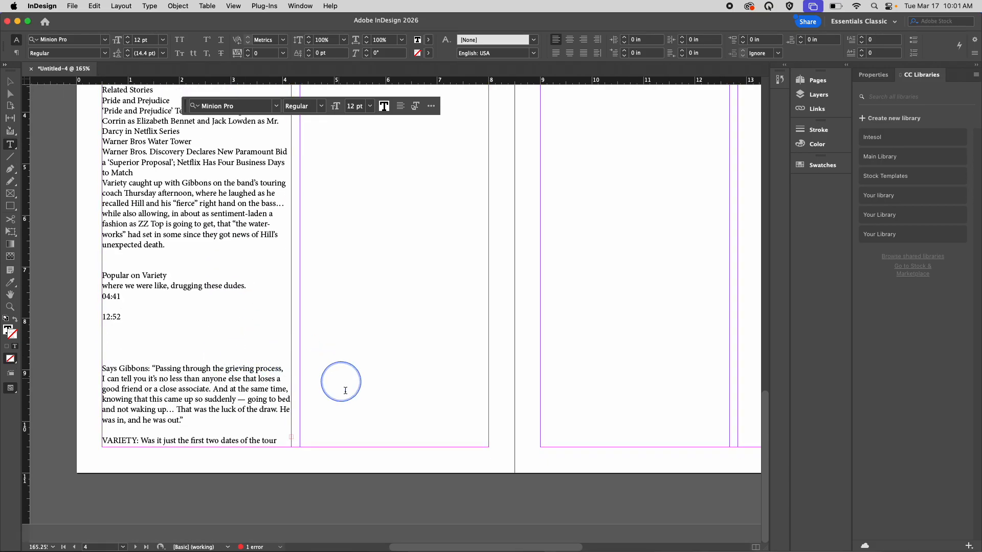
{"action": "scroll", "coordinate": [343, 397], "scroll_direction": "up", "scroll_amount": 2}
{"action": "scroll", "coordinate": [348, 389], "scroll_direction": "up", "scroll_amount": 1}
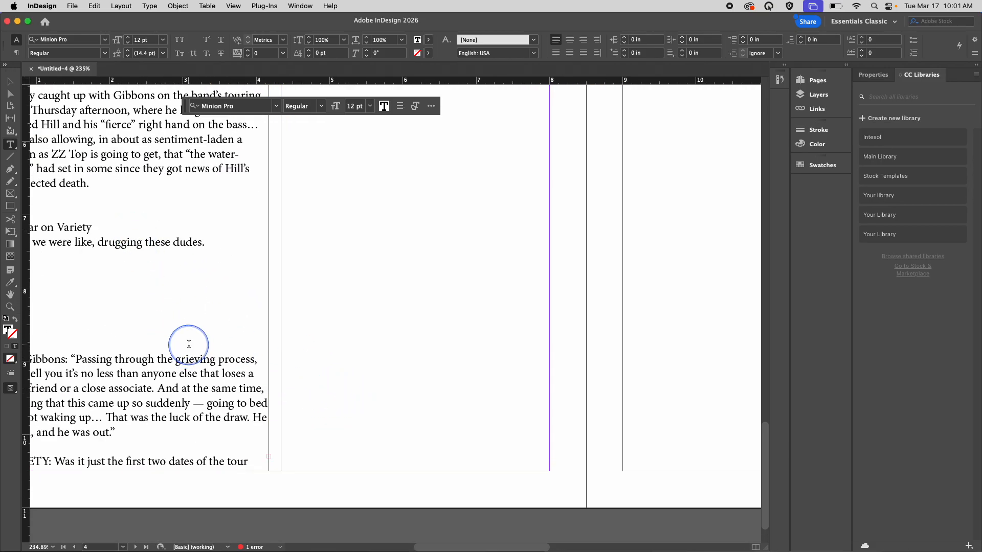
{"action": "left_click", "coordinate": [252, 432]}
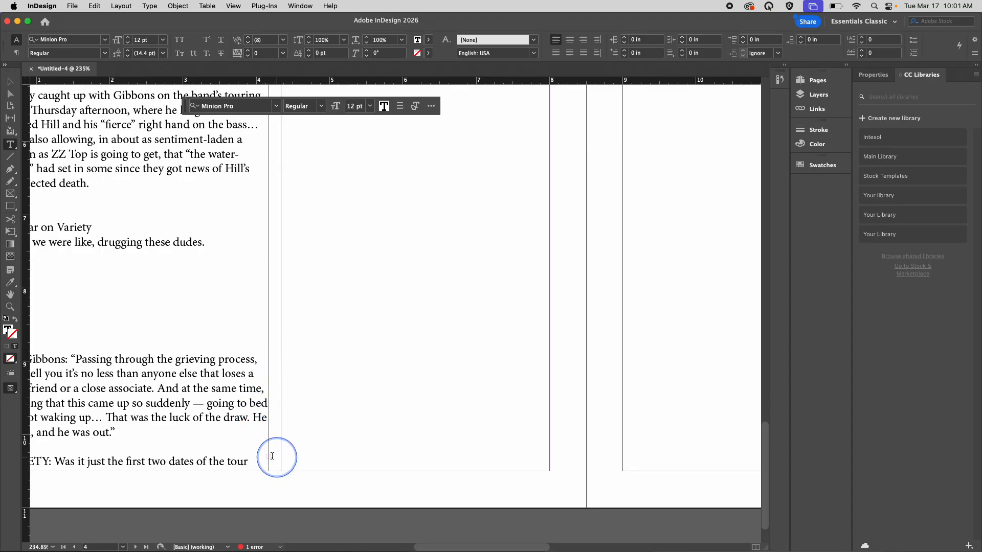
{"action": "left_click", "coordinate": [11, 82]}
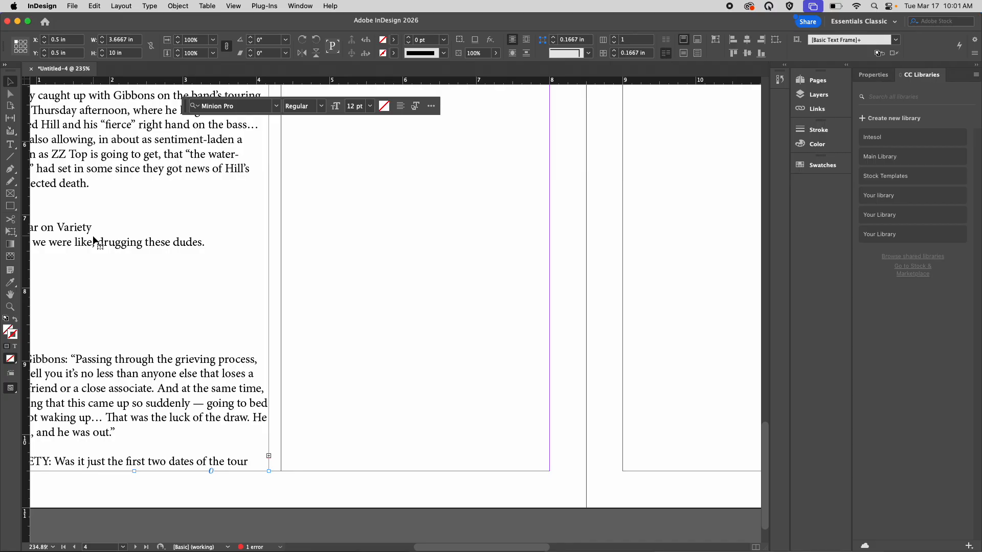
{"action": "left_click", "coordinate": [270, 457]}
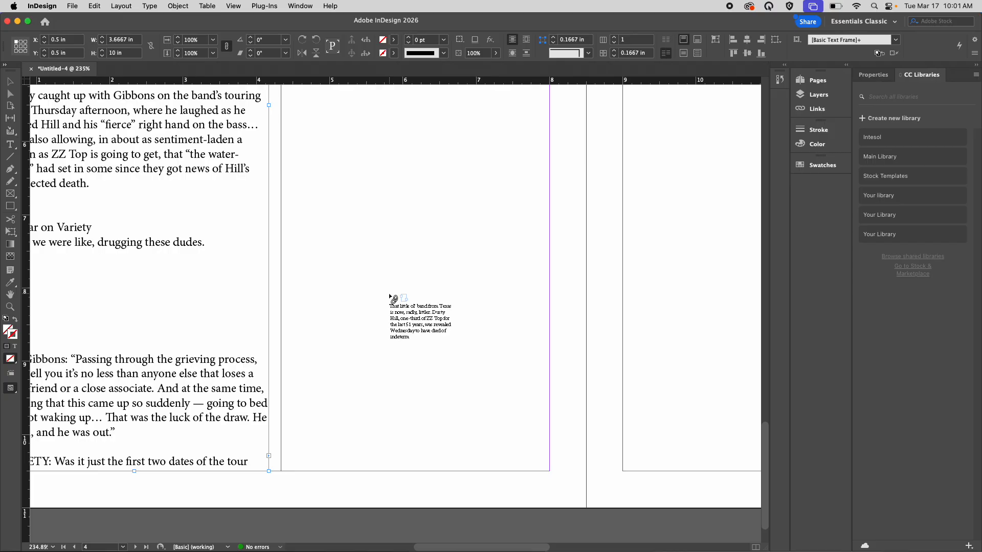
{"action": "left_click", "coordinate": [388, 293]}
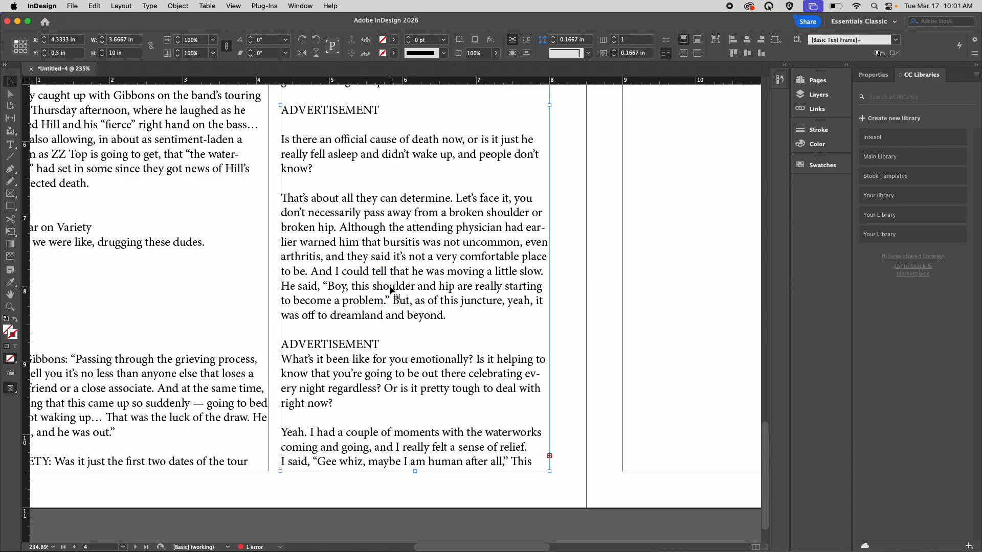
Step: Continue threading the overset article text through both column frames on the right page
{"action": "left_click", "coordinate": [549, 456]}
{"action": "scroll", "coordinate": [549, 455], "scroll_direction": "right", "scroll_amount": 8}
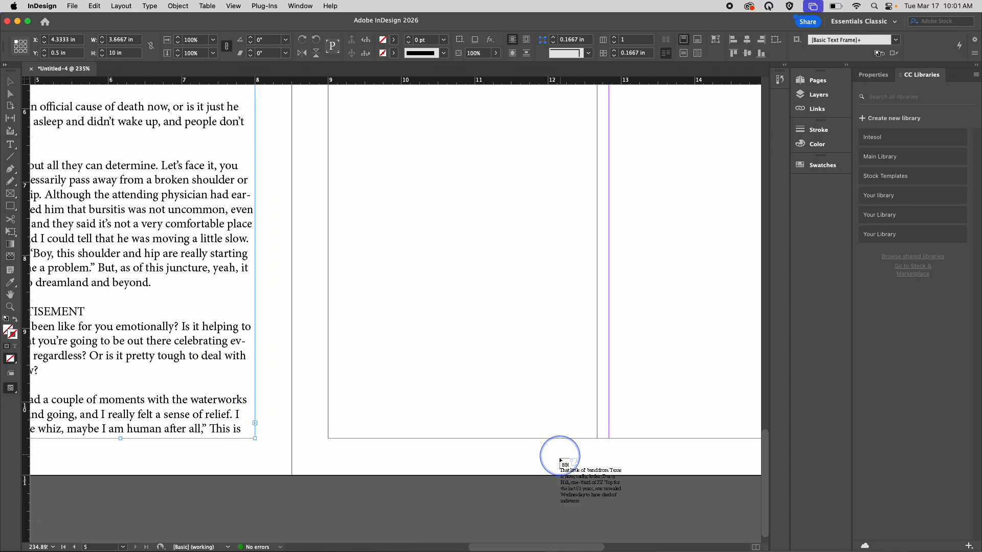
{"action": "scroll", "coordinate": [521, 317], "scroll_direction": "down", "scroll_amount": 1}
{"action": "scroll", "coordinate": [522, 318], "scroll_direction": "down", "scroll_amount": 5}
{"action": "left_click", "coordinate": [522, 318]}
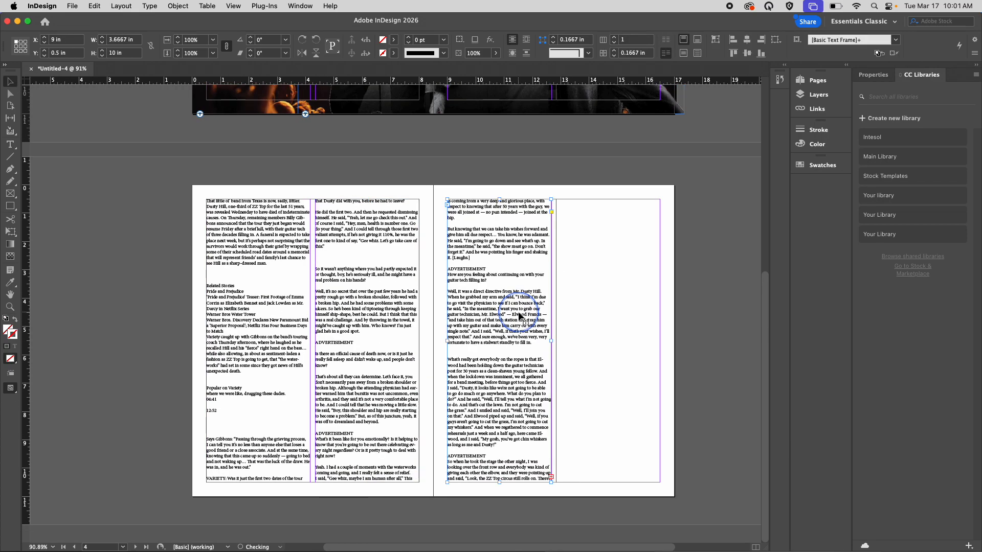
{"action": "left_click", "coordinate": [552, 477]}
{"action": "left_click", "coordinate": [575, 300]}
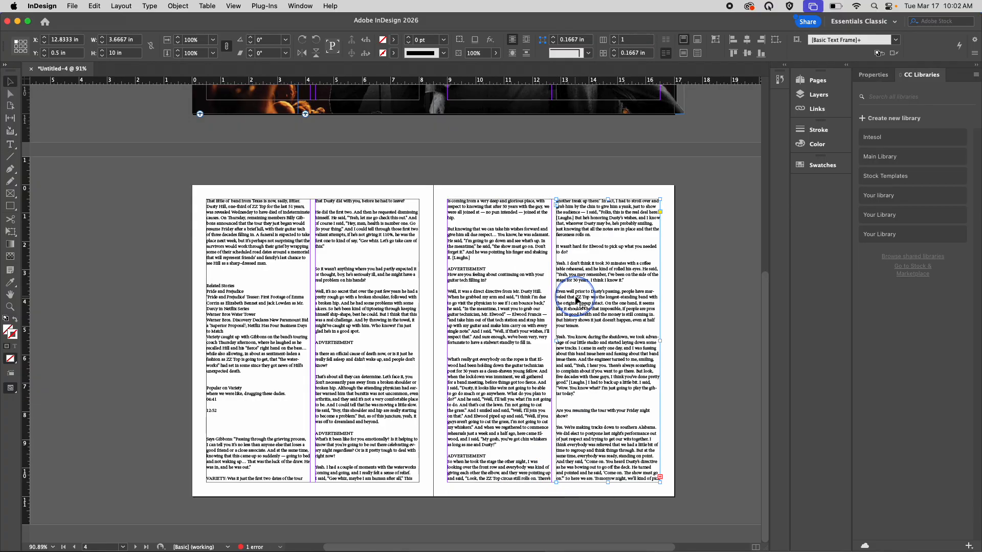
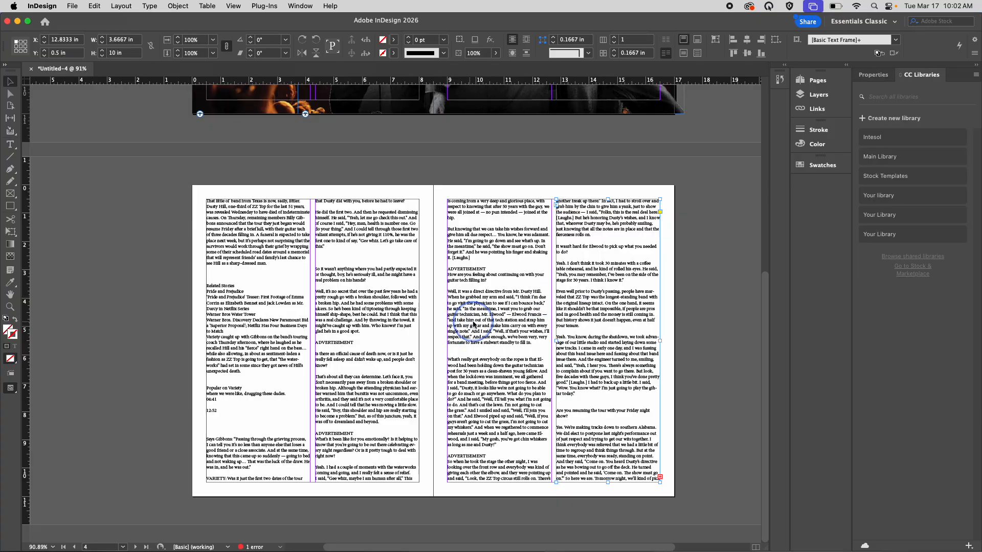
Step: Delete the Related Stories block and its surplus blank lines above the "Variety caught up with Gibbons" paragraph in the first column
{"action": "scroll", "coordinate": [469, 325], "scroll_direction": "up", "scroll_amount": 5}
{"action": "scroll", "coordinate": [470, 325], "scroll_direction": "left", "scroll_amount": 10}
{"action": "scroll", "coordinate": [473, 328], "scroll_direction": "up", "scroll_amount": 3}
{"action": "scroll", "coordinate": [473, 329], "scroll_direction": "right", "scroll_amount": 3}
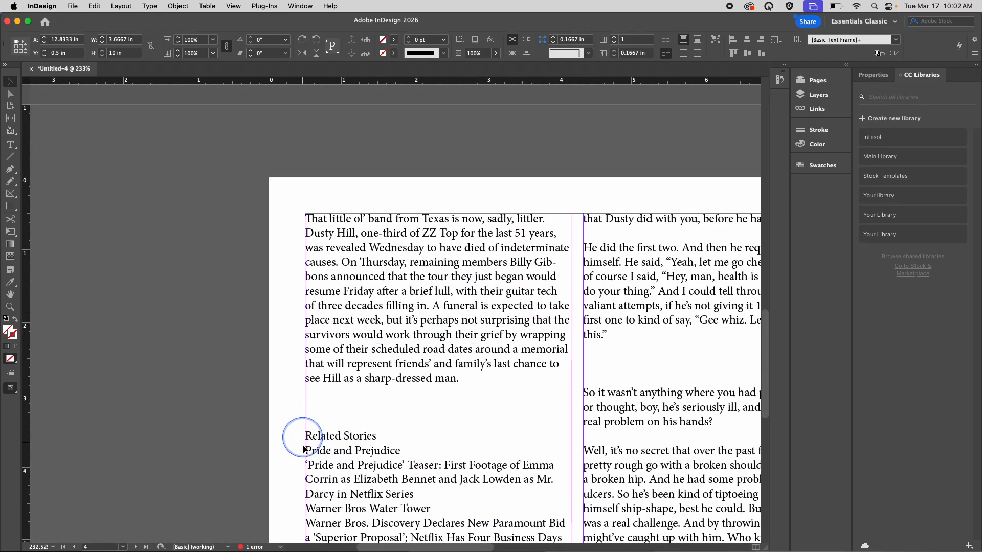
{"action": "left_click", "coordinate": [10, 145]}
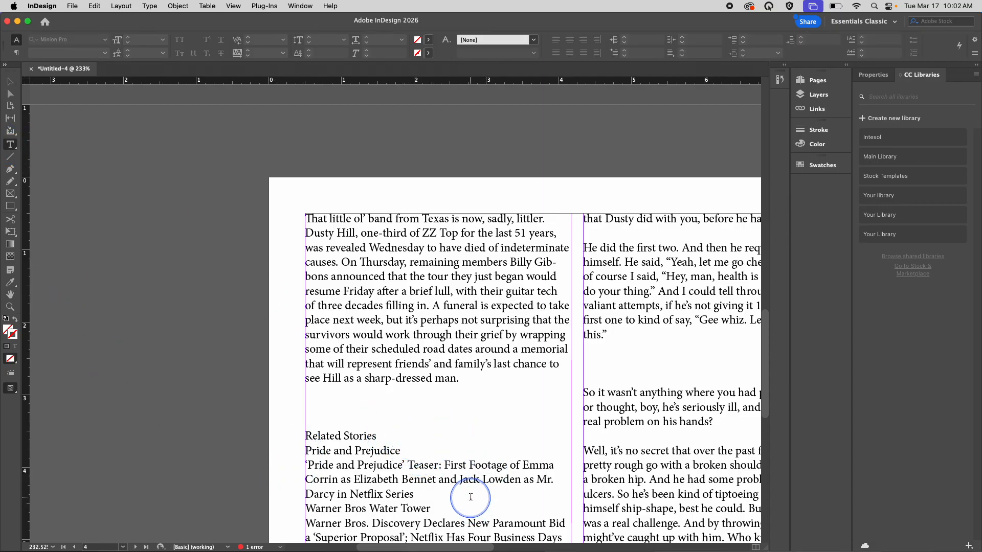
{"action": "scroll", "coordinate": [467, 498], "scroll_direction": "down", "scroll_amount": 3}
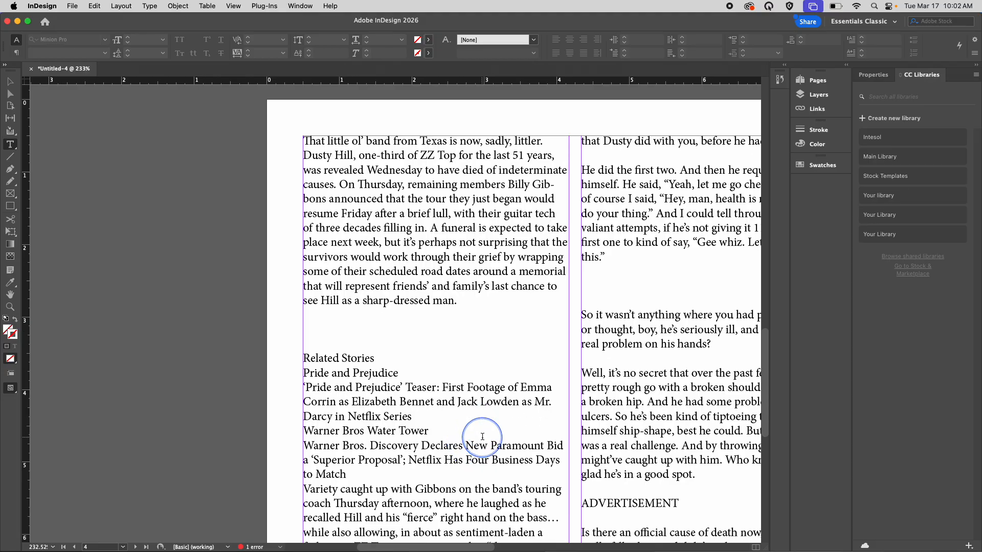
{"action": "left_click_drag", "start_coordinate": [353, 475], "coordinate": [317, 324]}
{"action": "key", "text": "BackSpace"}
{"action": "key", "text": "BackSpace"}
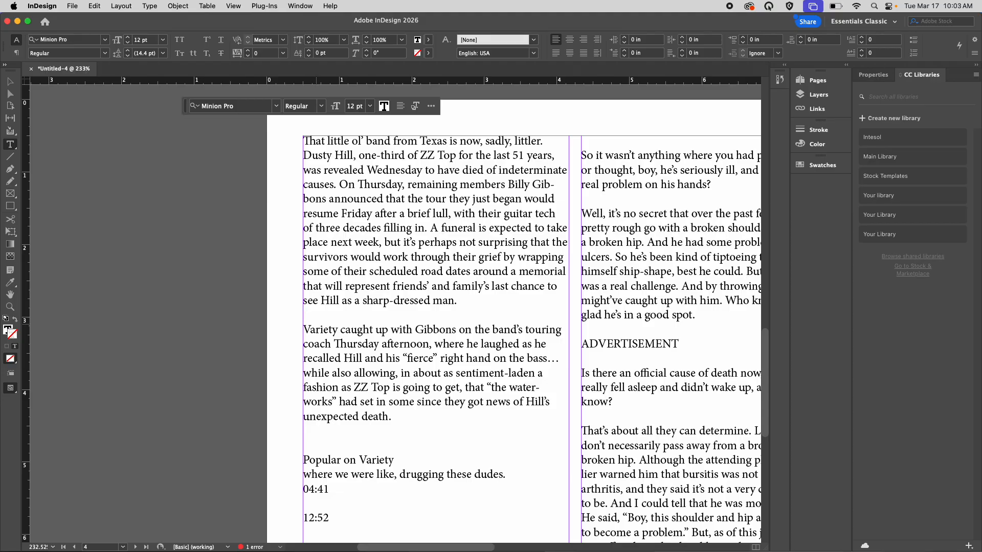
Step: Delete the "Popular on Variety" block with its video times and the extra blank lines before the "Says Gibbons" paragraph
{"action": "left_click_drag", "start_coordinate": [385, 529], "coordinate": [309, 446]}
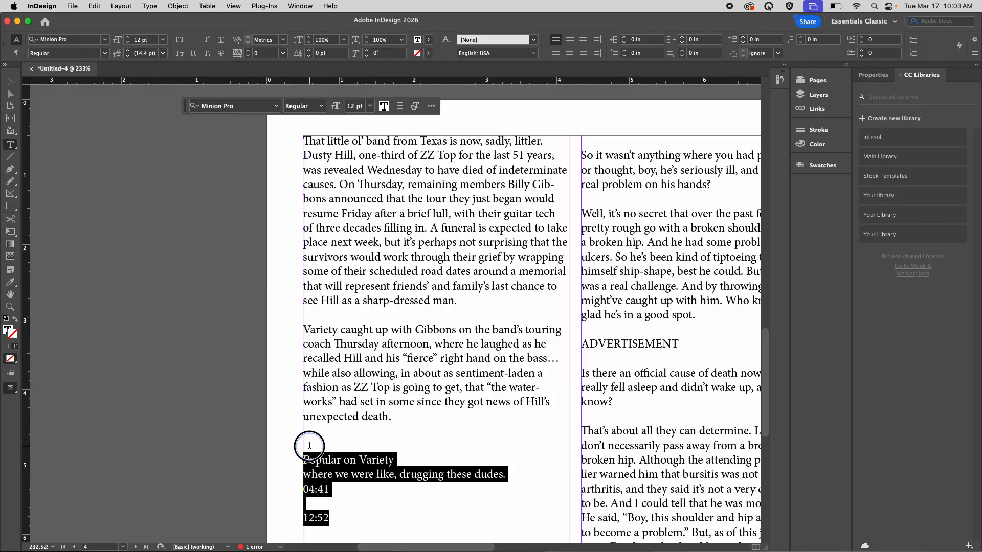
{"action": "key", "text": "BackSpace"}
{"action": "key", "text": "BackSpace"}
{"action": "key", "text": "BackSpace"}
{"action": "key", "text": "Down"}
{"action": "key", "text": "Down"}
{"action": "key", "text": "Down"}
{"action": "key", "text": "BackSpace"}
{"action": "key", "text": "BackSpace"}
{"action": "key", "text": "BackSpace"}
{"action": "key", "text": "BackSpace"}
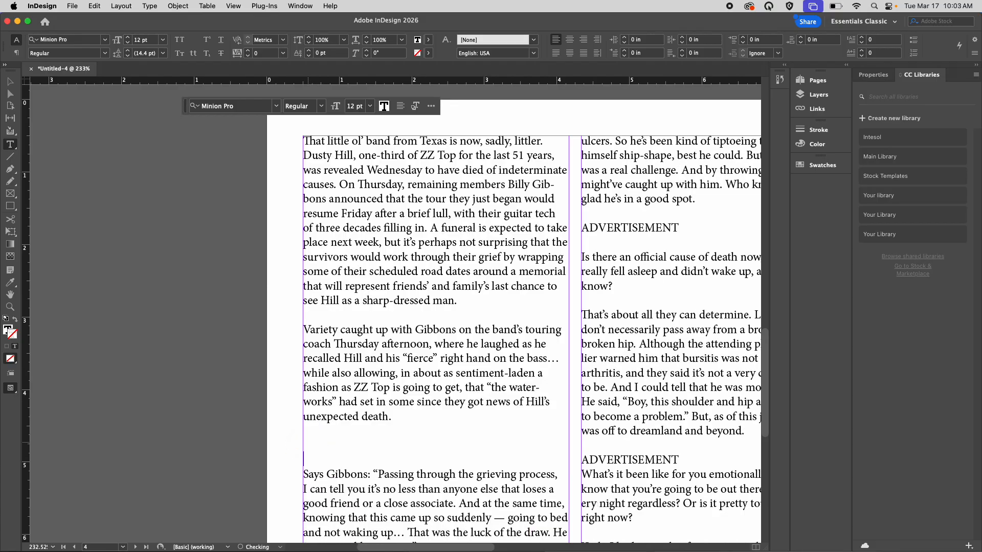
Step: Remove the extra blank lines above the "So it wasn't anything" question near the bottom of the first column
{"action": "scroll", "coordinate": [308, 442], "scroll_direction": "down", "scroll_amount": 10}
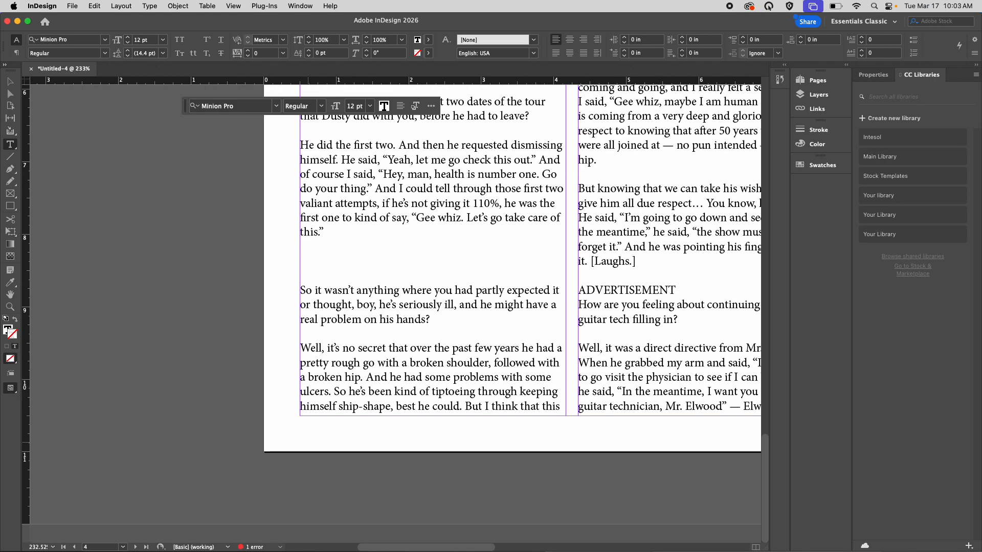
{"action": "left_click", "coordinate": [311, 278]}
{"action": "key", "text": "BackSpace"}
{"action": "key", "text": "BackSpace"}
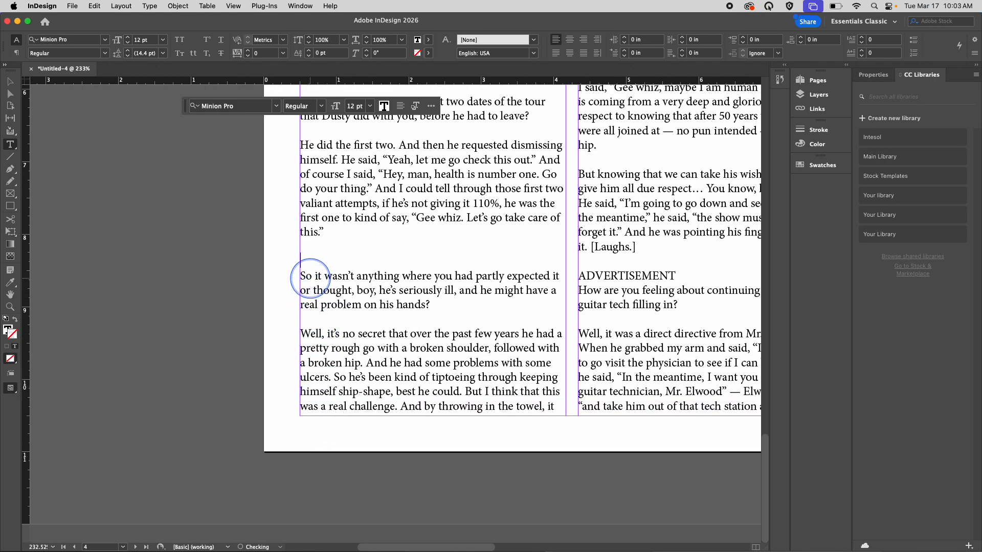
Step: Delete the ADVERTISEMENT lines above the "Is there an official cause of death" and "What's it been like for you emotionally" questions in the second column
{"action": "scroll", "coordinate": [444, 256], "scroll_direction": "up", "scroll_amount": 10}
{"action": "scroll", "coordinate": [445, 255], "scroll_direction": "right", "scroll_amount": 5}
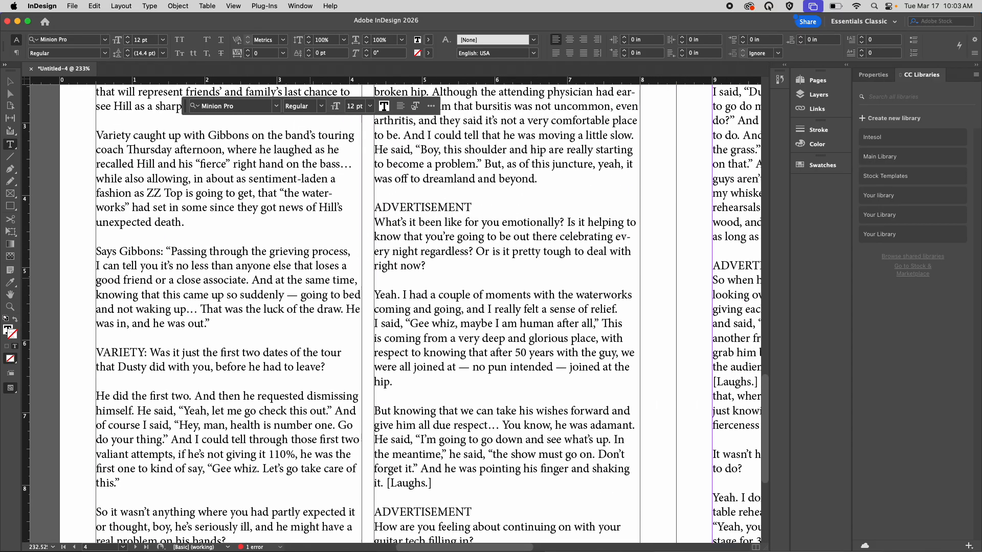
{"action": "left_click", "coordinate": [444, 145]}
{"action": "left_click_drag", "start_coordinate": [444, 144], "coordinate": [349, 134]}
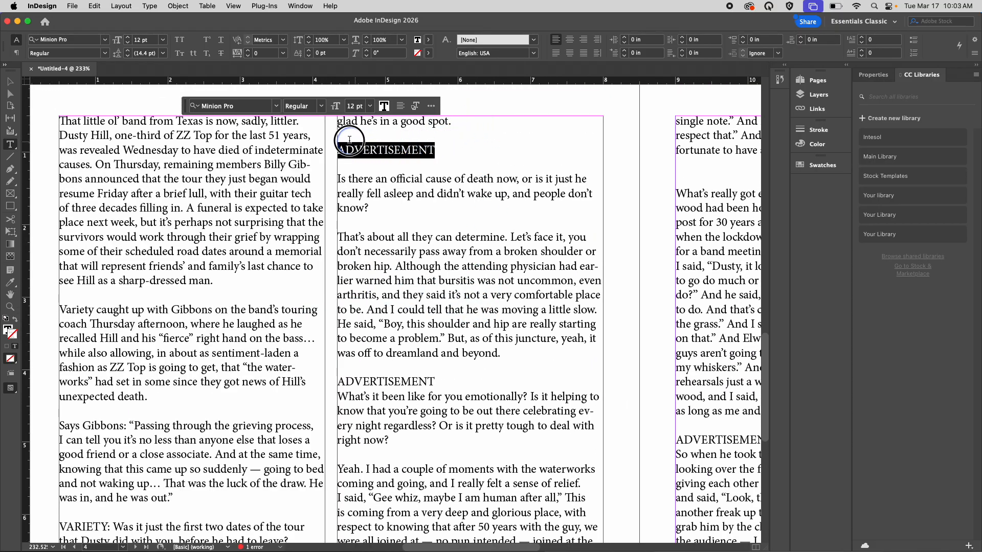
{"action": "key", "text": "BackSpace"}
{"action": "key", "text": "BackSpace"}
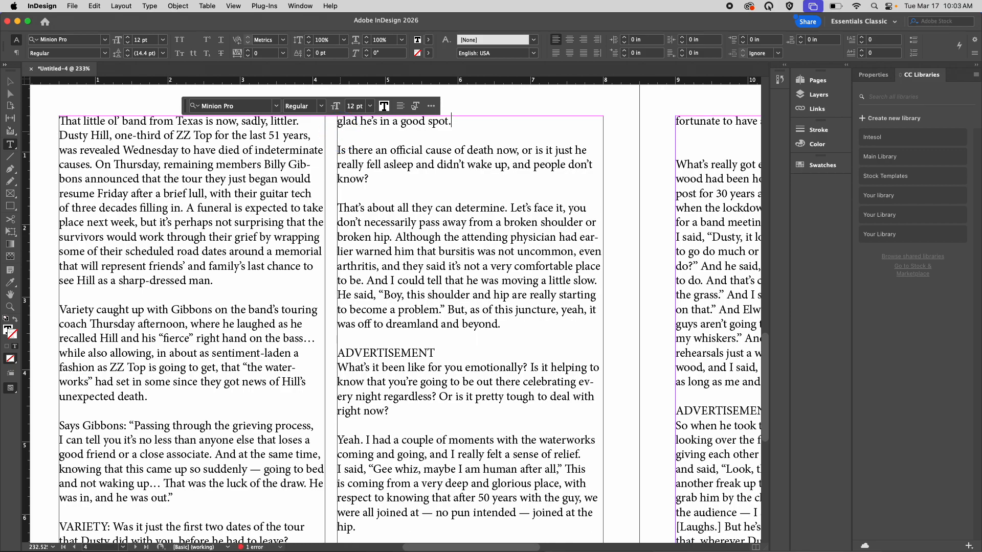
{"action": "left_click_drag", "start_coordinate": [443, 353], "coordinate": [334, 353]}
{"action": "key", "text": "BackSpace"}
{"action": "key", "text": "BackSpace"}
{"action": "key", "text": "BackSpace"}
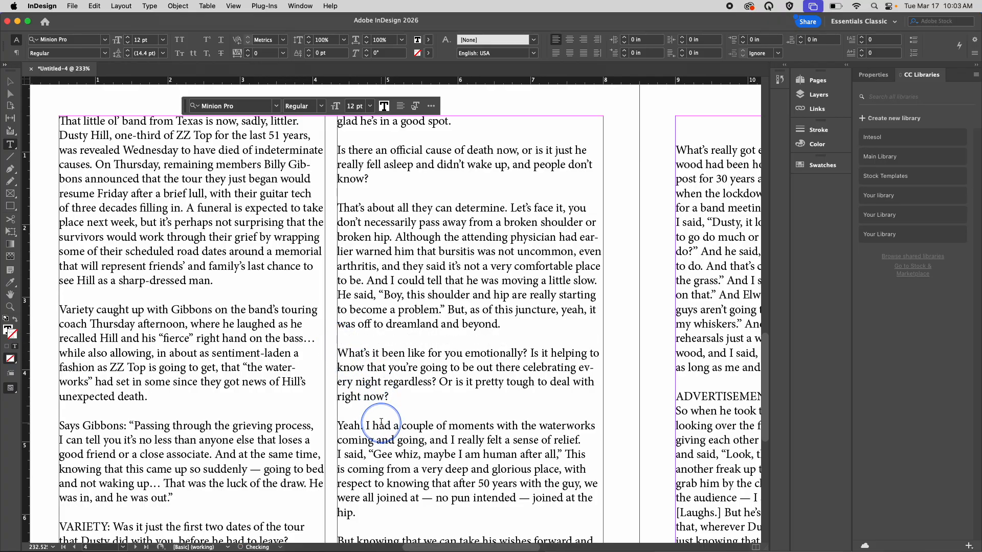
Step: Delete the ADVERTISEMENT line above the "How are you feeling about continuing" question in the second column
{"action": "scroll", "coordinate": [381, 423], "scroll_direction": "down", "scroll_amount": 5}
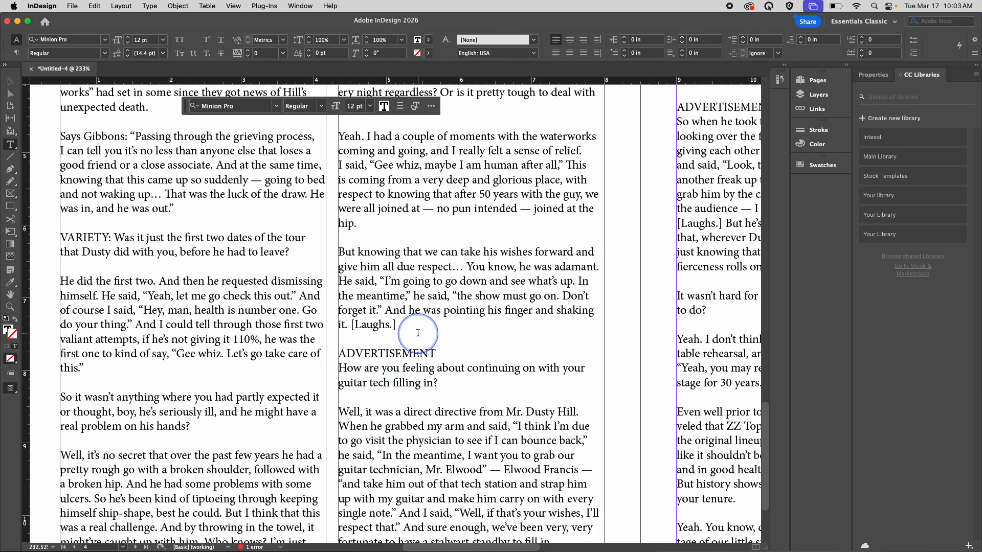
{"action": "left_click_drag", "start_coordinate": [436, 354], "coordinate": [324, 351]}
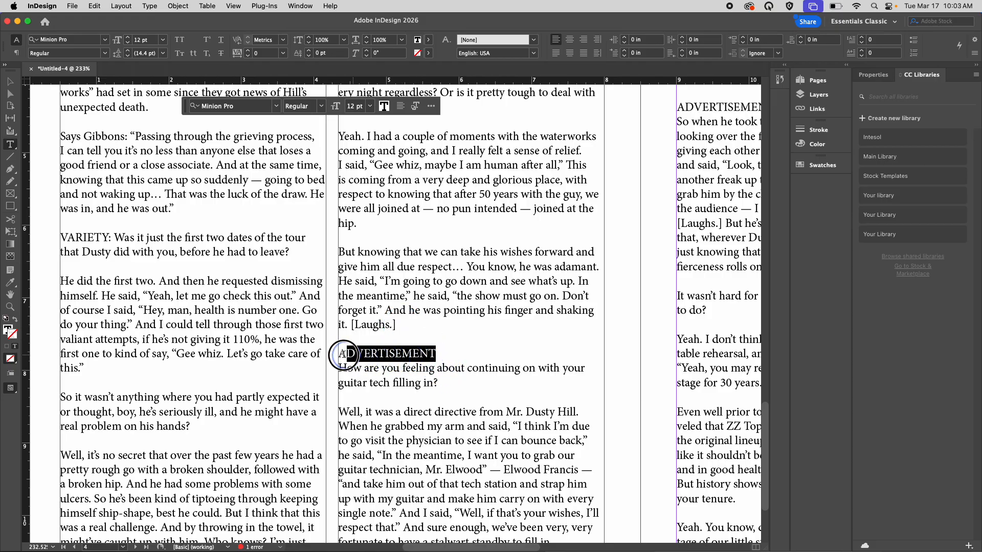
{"action": "key", "text": "BackSpace"}
{"action": "key", "text": "BackSpace"}
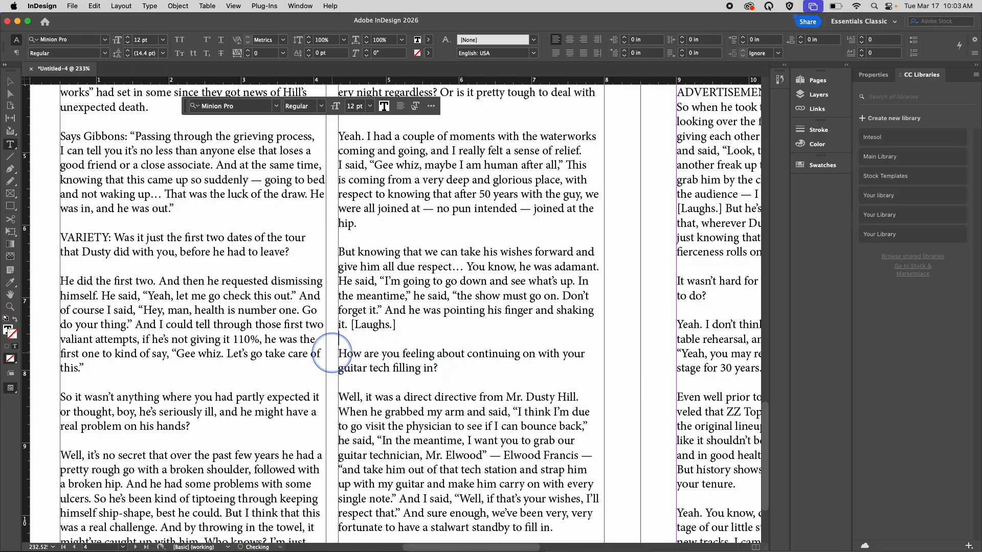
Step: Delete the ADVERTISEMENT line above the "So when he took the stage" paragraph in the third column
{"action": "scroll", "coordinate": [552, 420], "scroll_direction": "down", "scroll_amount": 3}
{"action": "scroll", "coordinate": [552, 420], "scroll_direction": "right", "scroll_amount": 1}
{"action": "scroll", "coordinate": [552, 419], "scroll_direction": "down", "scroll_amount": 10}
{"action": "scroll", "coordinate": [552, 420], "scroll_direction": "right", "scroll_amount": 5}
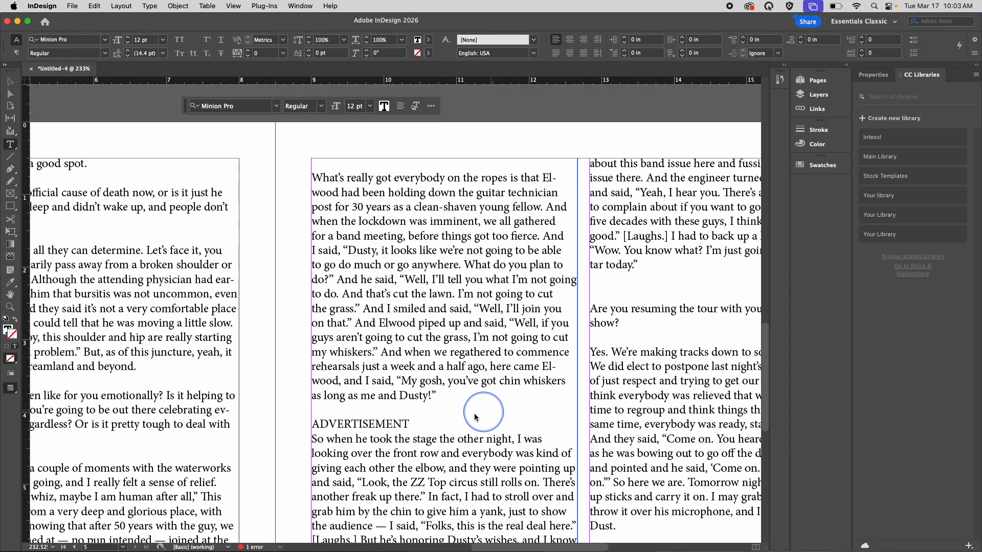
{"action": "left_click_drag", "start_coordinate": [409, 424], "coordinate": [317, 415]}
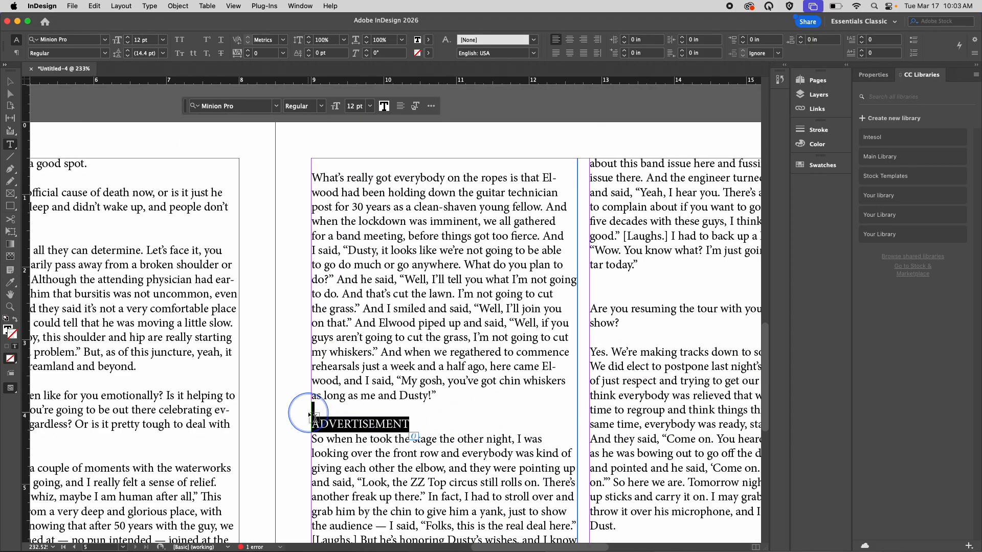
{"action": "key", "text": "BackSpace"}
Step: Review the four interview columns across the spread for leftover web text and stray blank lines
{"action": "left_click_drag", "start_coordinate": [621, 308], "coordinate": [597, 294]}
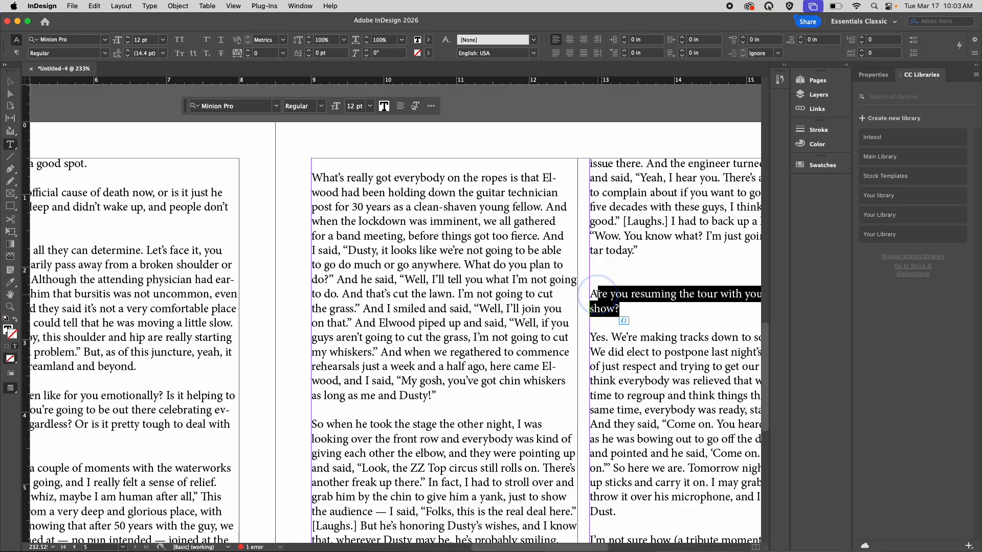
{"action": "scroll", "coordinate": [598, 294], "scroll_direction": "down", "scroll_amount": 5}
{"action": "scroll", "coordinate": [597, 294], "scroll_direction": "right", "scroll_amount": 3}
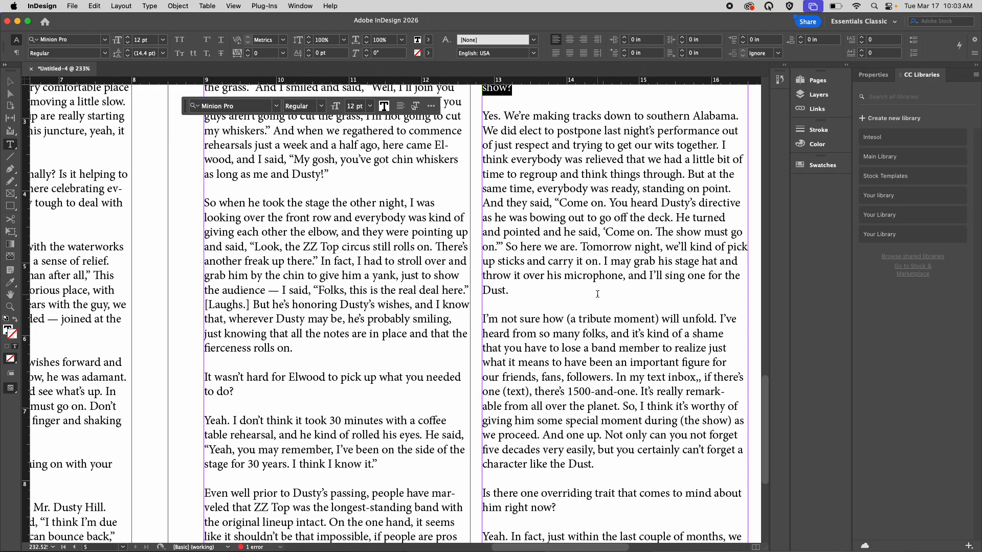
{"action": "scroll", "coordinate": [478, 422], "scroll_direction": "down", "scroll_amount": 3}
{"action": "scroll", "coordinate": [480, 424], "scroll_direction": "down", "scroll_amount": 4}
{"action": "scroll", "coordinate": [481, 425], "scroll_direction": "right", "scroll_amount": 2}
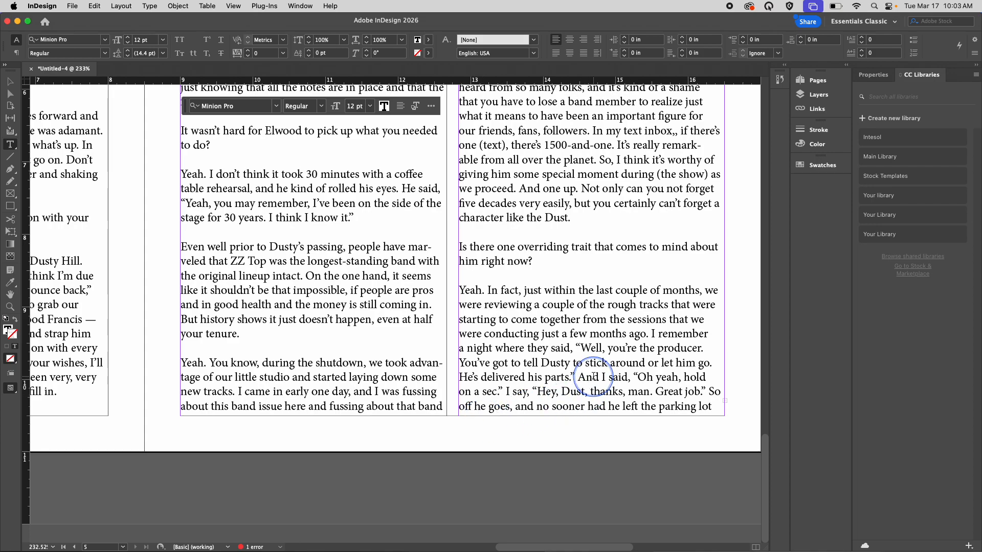
{"action": "scroll", "coordinate": [593, 377], "scroll_direction": "up", "scroll_amount": 5}
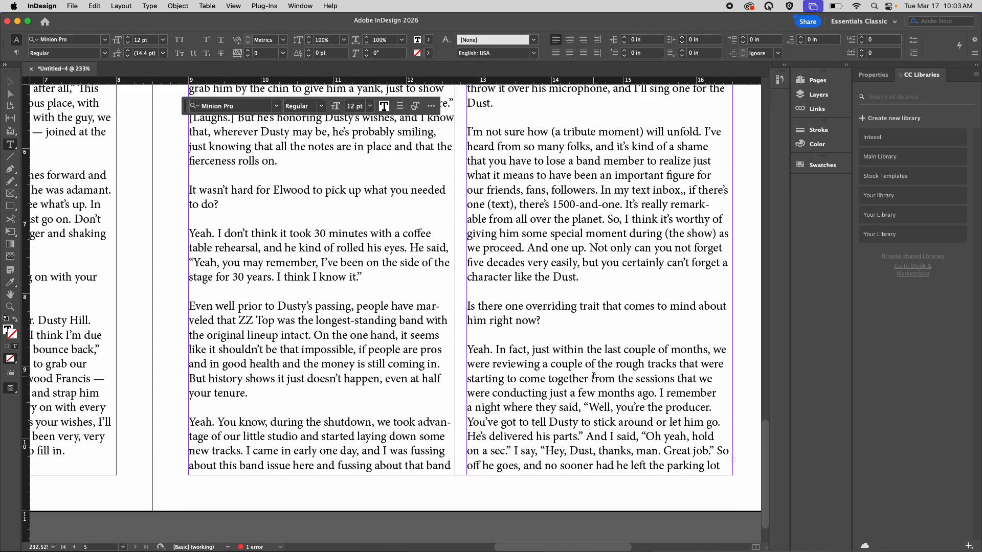
{"action": "scroll", "coordinate": [594, 377], "scroll_direction": "left", "scroll_amount": 5}
{"action": "scroll", "coordinate": [593, 375], "scroll_direction": "up", "scroll_amount": 8}
{"action": "scroll", "coordinate": [594, 375], "scroll_direction": "left", "scroll_amount": 6}
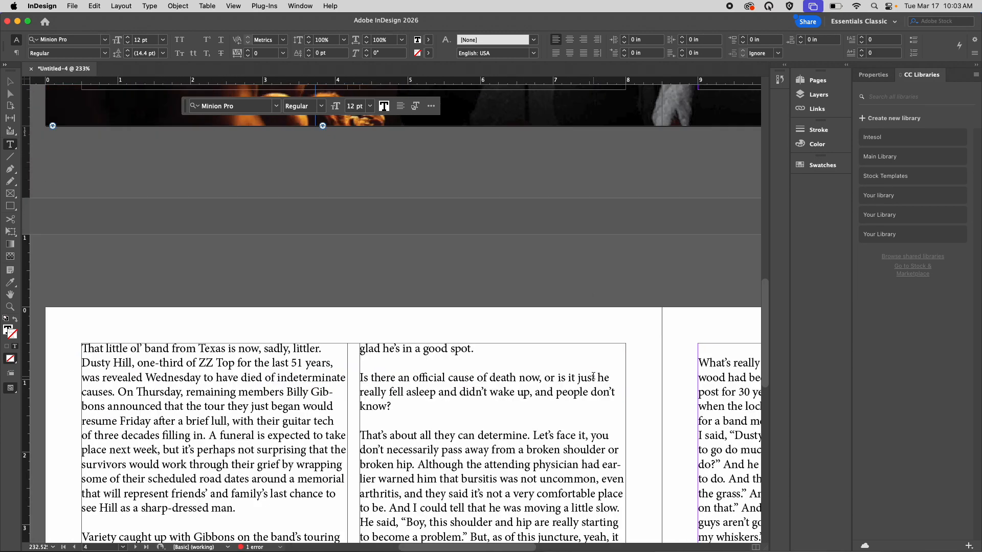
{"action": "scroll", "coordinate": [561, 391], "scroll_direction": "down", "scroll_amount": 5}
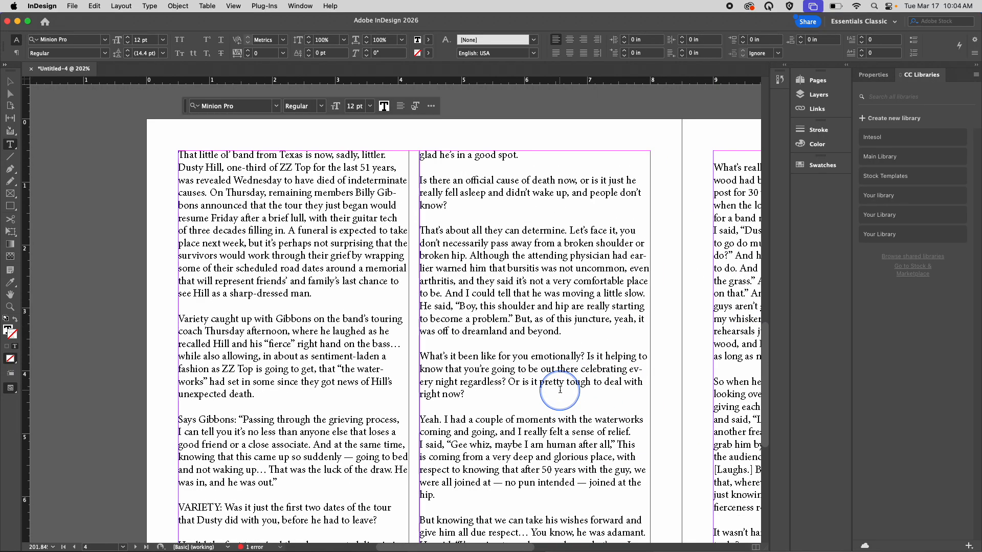
{"action": "scroll", "coordinate": [559, 390], "scroll_direction": "down", "scroll_amount": 2}
{"action": "scroll", "coordinate": [560, 390], "scroll_direction": "right", "scroll_amount": 3}
{"action": "scroll", "coordinate": [560, 390], "scroll_direction": "right", "scroll_amount": 1}
{"action": "scroll", "coordinate": [560, 390], "scroll_direction": "up", "scroll_amount": 1}
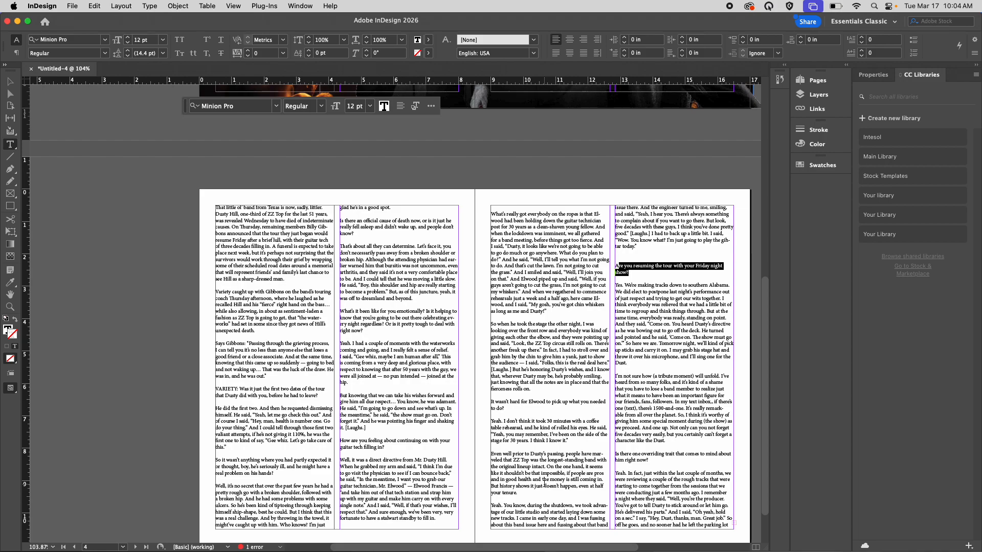
{"action": "scroll", "coordinate": [544, 484], "scroll_direction": "down", "scroll_amount": 2}
{"action": "scroll", "coordinate": [544, 483], "scroll_direction": "right", "scroll_amount": 2}
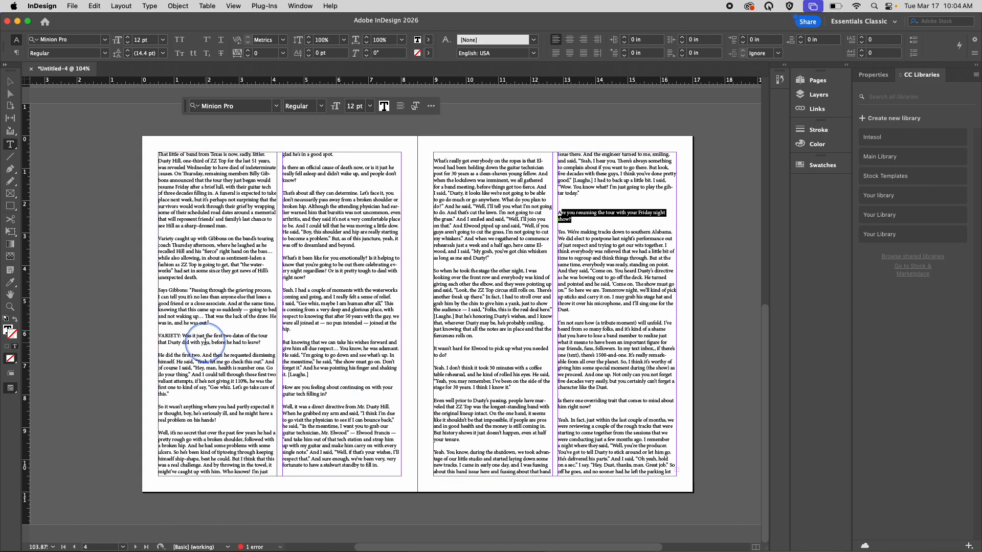
Step: Draw a graphic frame about 16.92 by 4.86 in across the lower part of the spread and place tele.jpeg in it
{"action": "left_click", "coordinate": [11, 197]}
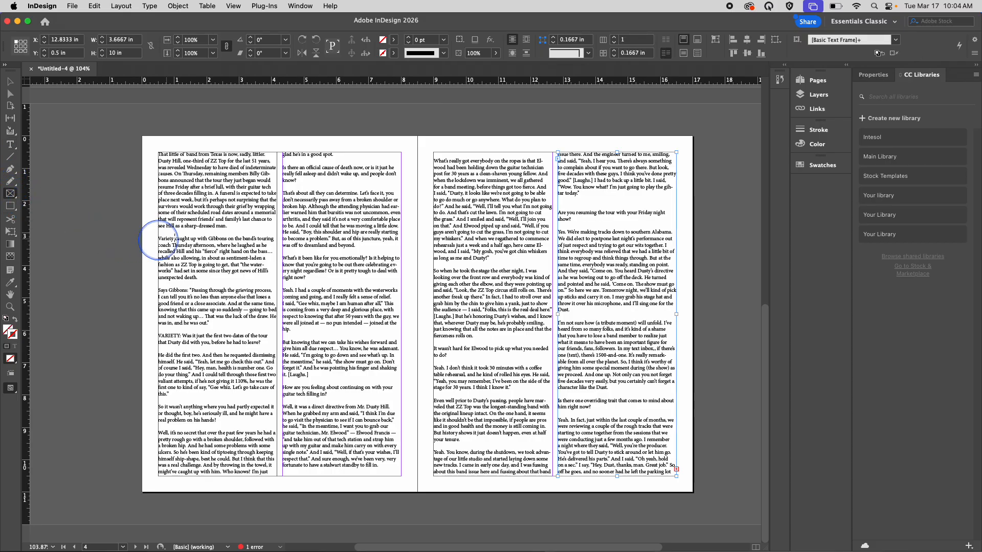
{"action": "left_click_drag", "start_coordinate": [152, 335], "coordinate": [690, 492]}
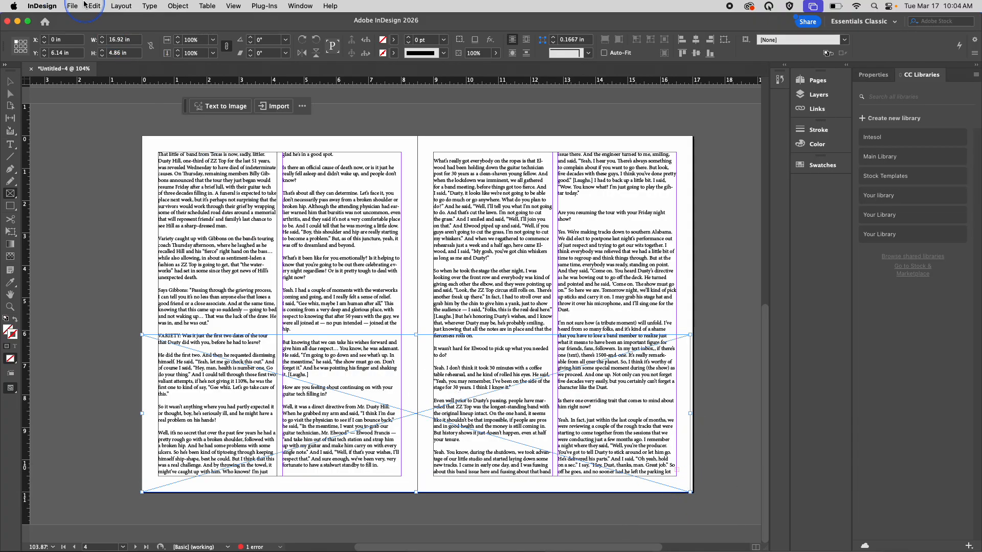
{"action": "left_click", "coordinate": [79, 5]}
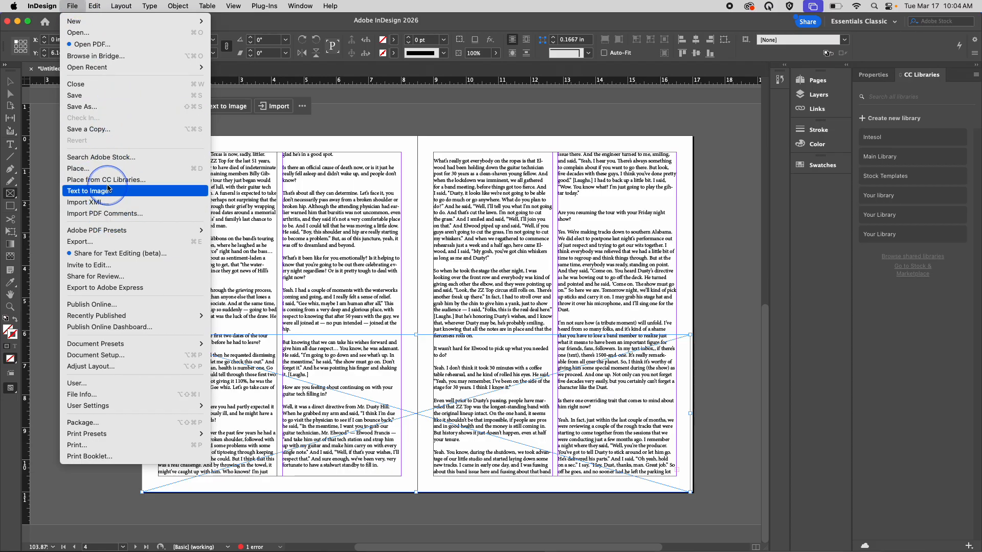
{"action": "left_click", "coordinate": [110, 168]}
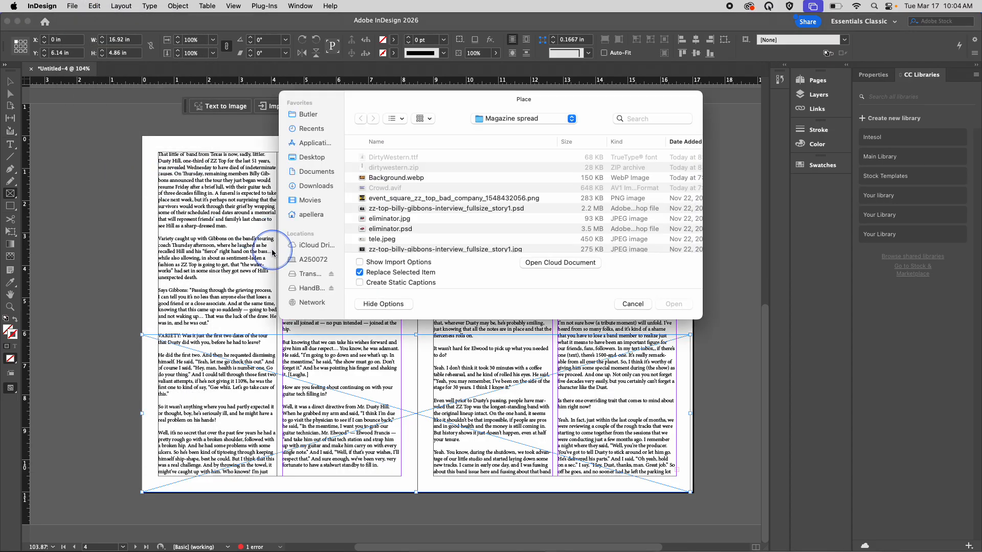
{"action": "double_click", "coordinate": [387, 241]}
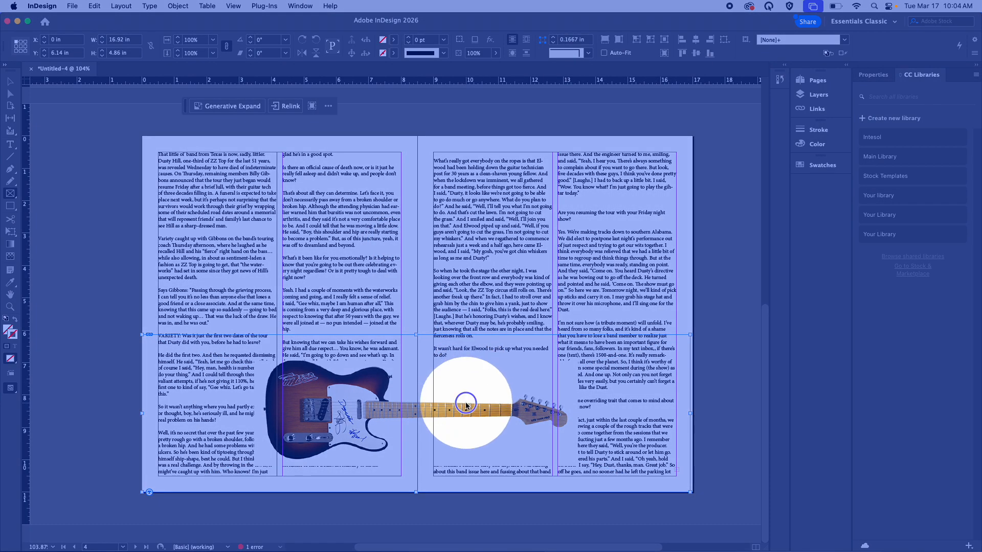
Step: Fit the guitar image with Fill Frame Proportionally
{"action": "right_click", "coordinate": [467, 401]}
{"action": "mouse_move", "coordinate": [516, 339]}
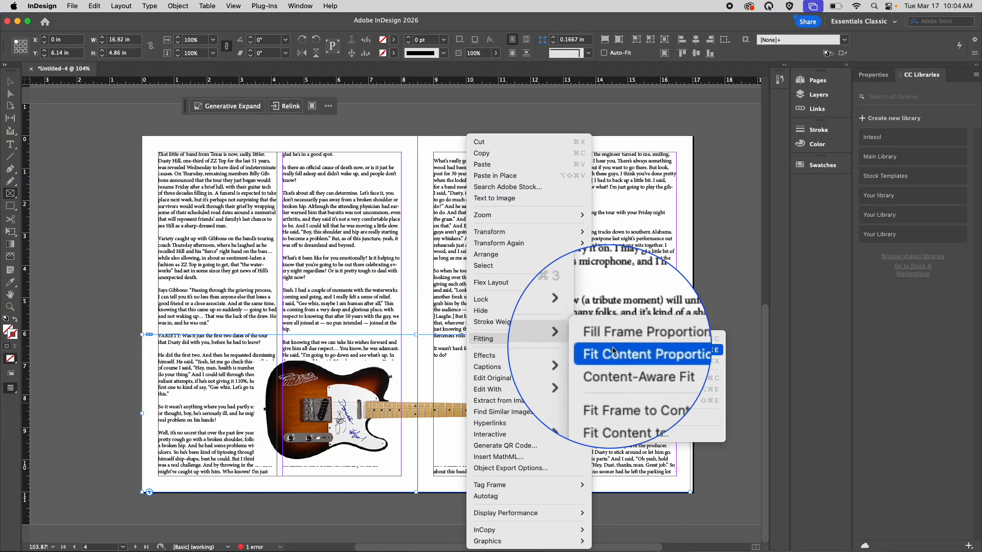
{"action": "left_click", "coordinate": [645, 341]}
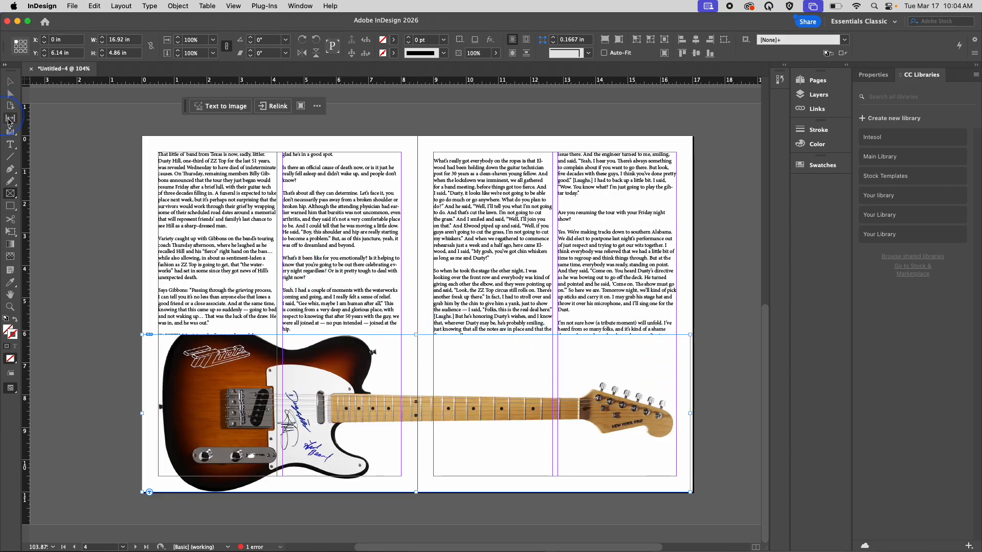
Step: Extend the guitar frame's top edge to a height of about 5.4 in and nudge the frame up to about Y 5.5 in
{"action": "left_click", "coordinate": [11, 84]}
{"action": "left_click_drag", "start_coordinate": [416, 334], "coordinate": [417, 317]}
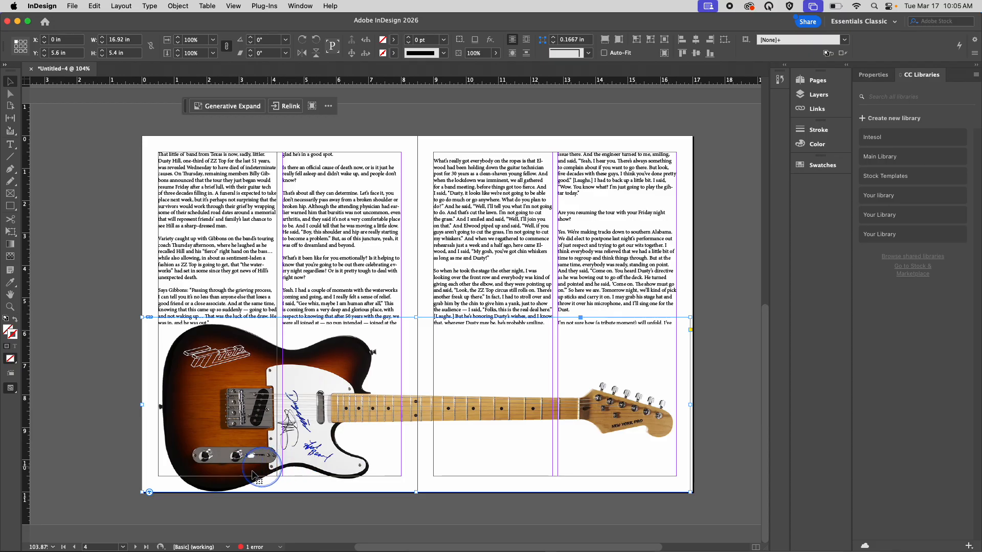
{"action": "key", "text": "Up"}
{"action": "key", "text": "Up"}
{"action": "key", "text": "Up"}
{"action": "key", "text": "Up"}
{"action": "key", "text": "Up"}
{"action": "key", "text": "Up"}
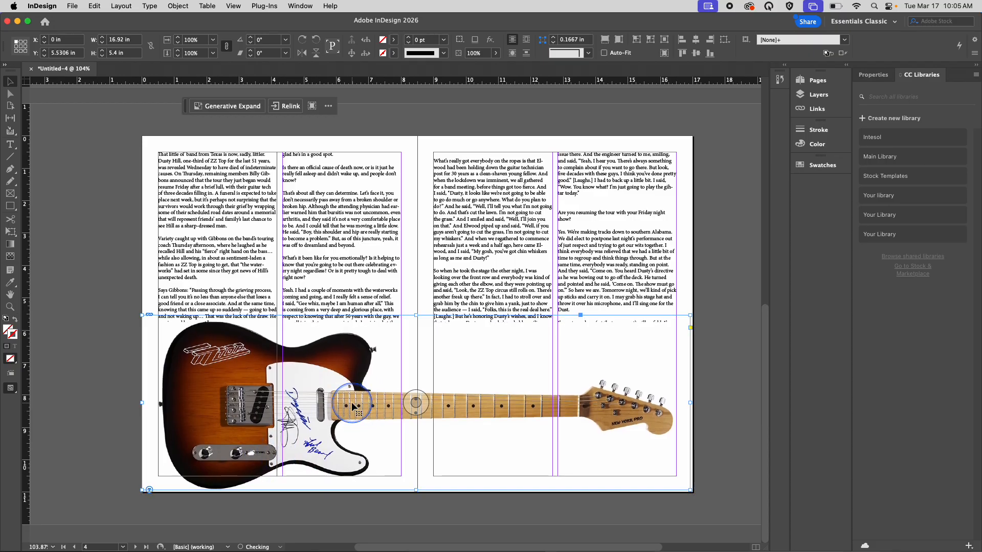
{"action": "key", "text": "Up"}
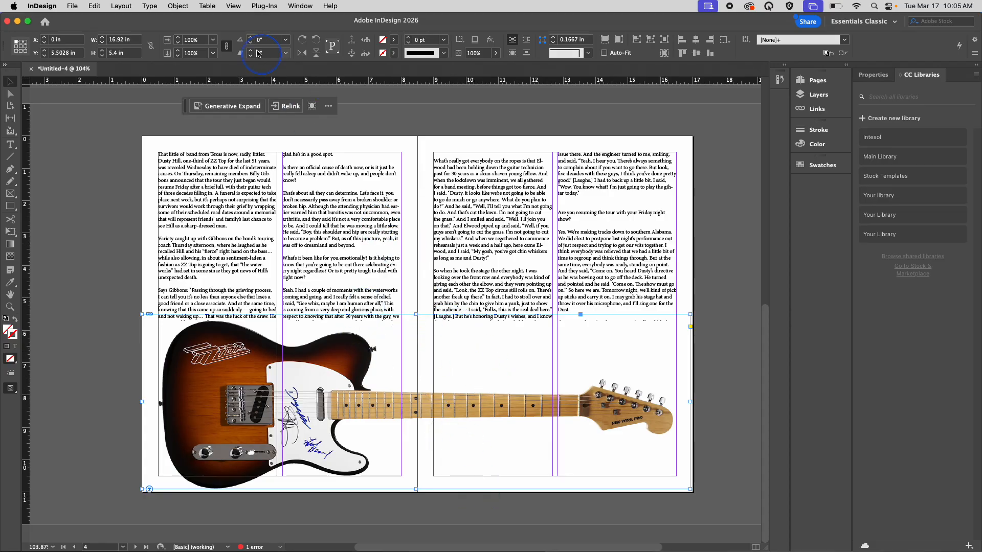
Step: Send the guitar image to the back, behind the text columns
{"action": "left_click", "coordinate": [184, 6]}
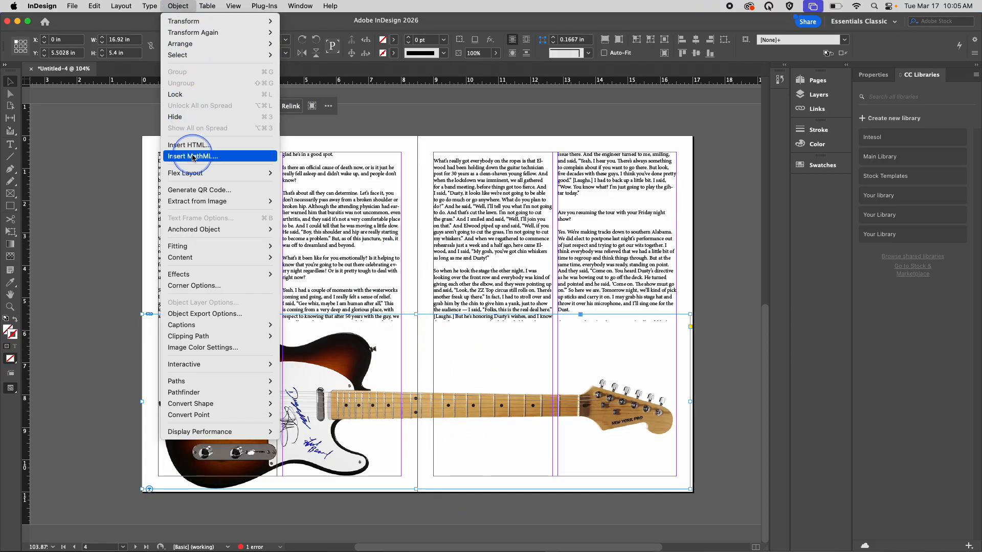
{"action": "mouse_move", "coordinate": [197, 44]}
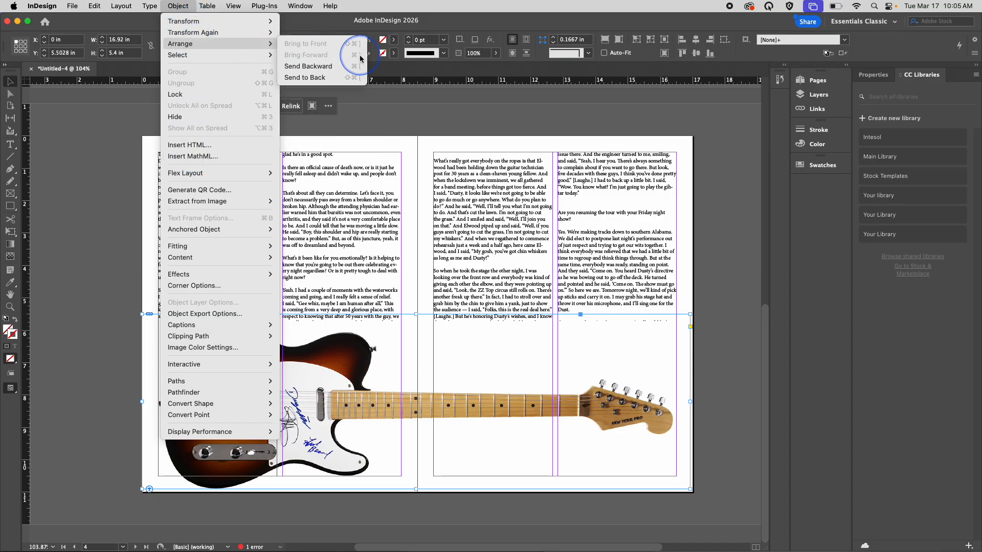
{"action": "left_click", "coordinate": [330, 78]}
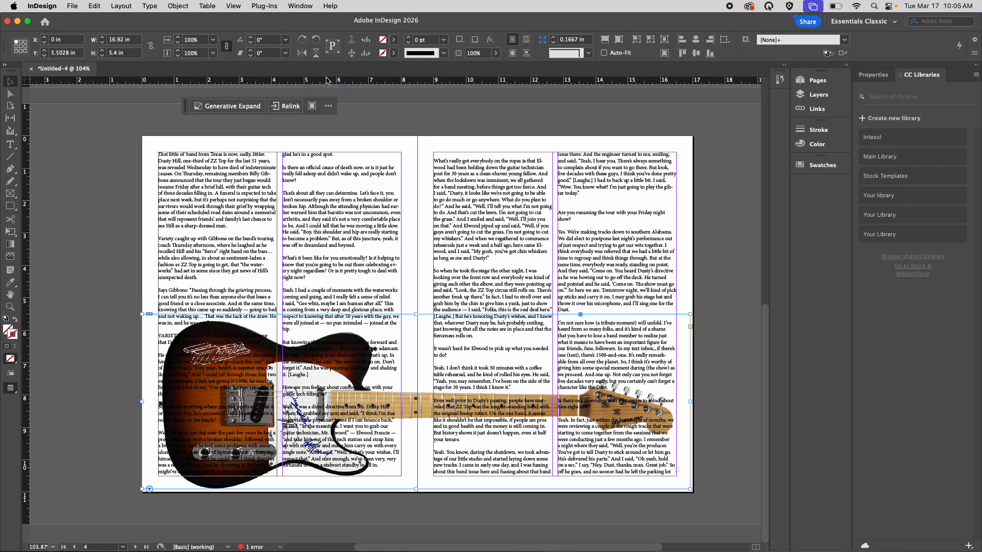
Step: Wrap the text around the guitar's object shape using the Select Subject contour type and a 0.125 in offset
{"action": "left_click", "coordinate": [301, 5]}
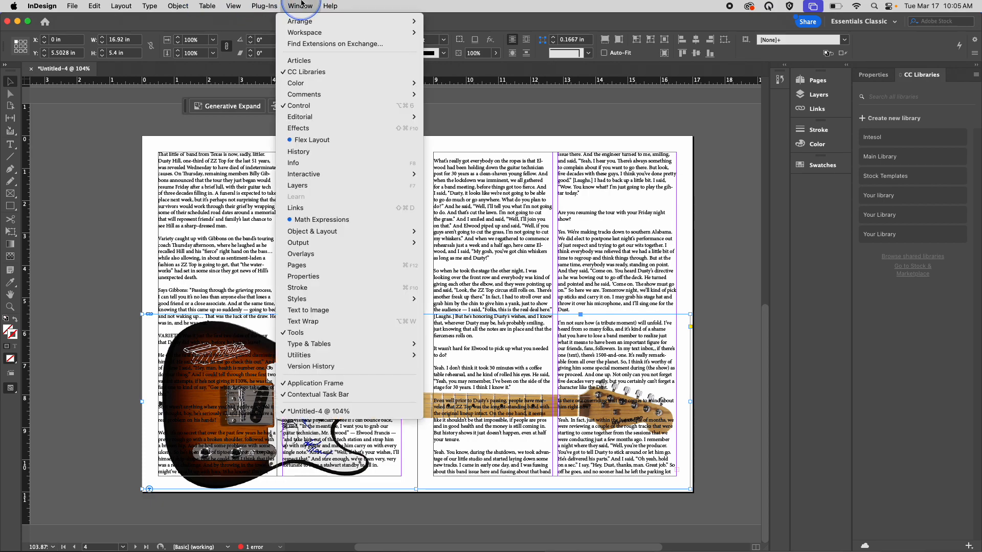
{"action": "left_click", "coordinate": [320, 322]}
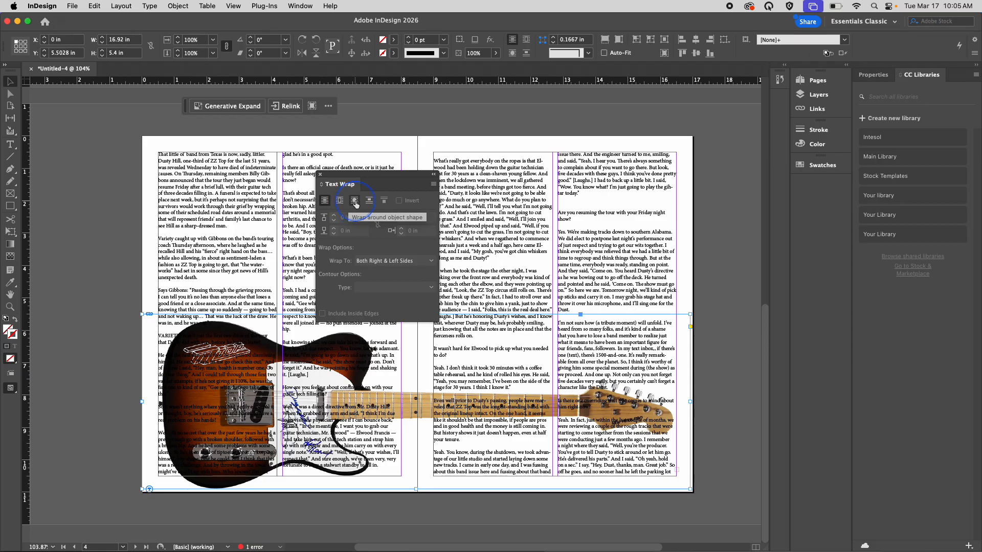
{"action": "left_click", "coordinate": [355, 201]}
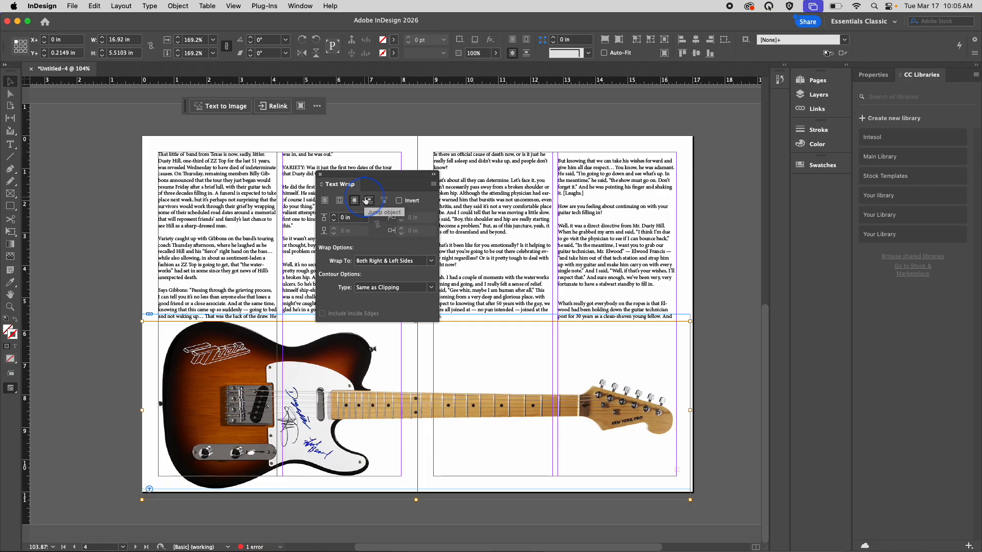
{"action": "left_click", "coordinate": [341, 289]}
{"action": "left_click", "coordinate": [374, 286]}
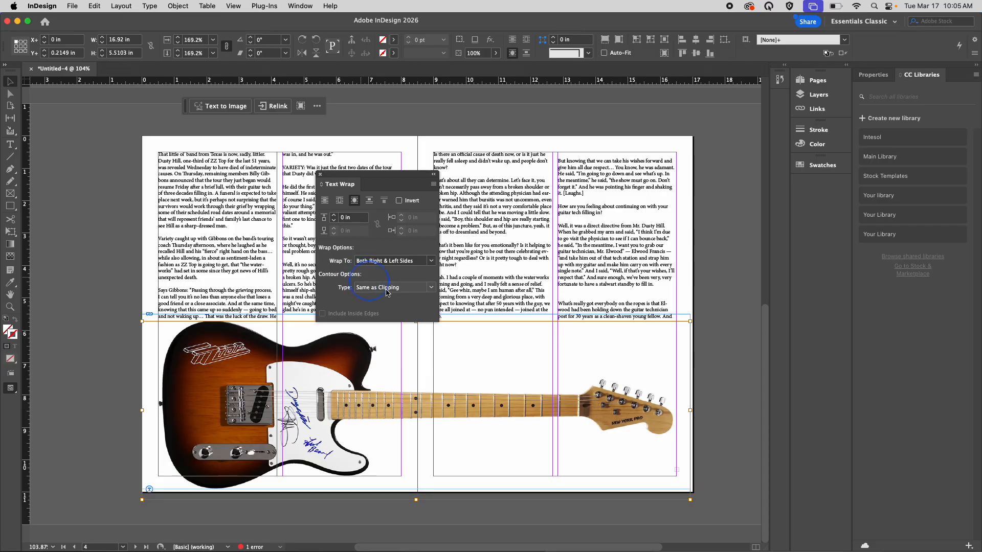
{"action": "left_click", "coordinate": [430, 289]}
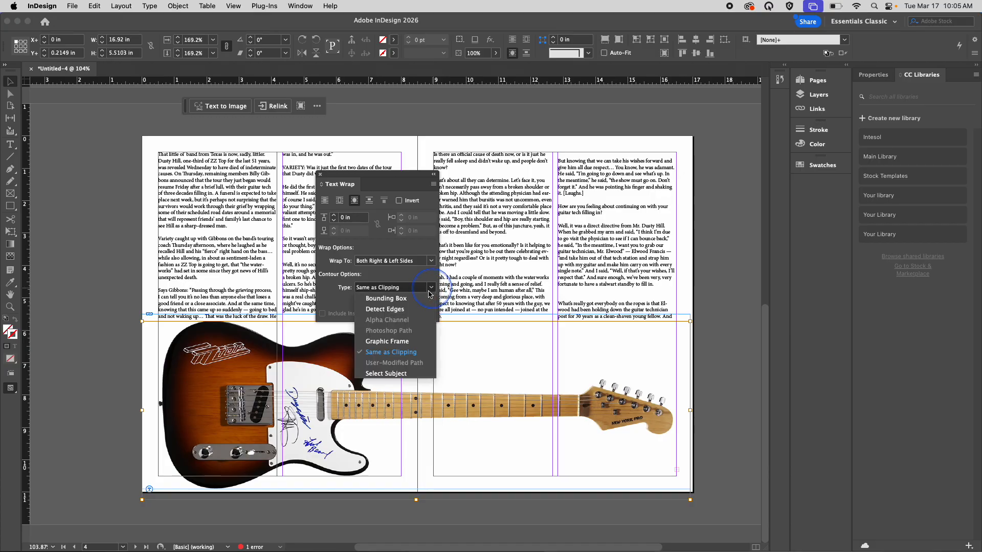
{"action": "left_click", "coordinate": [404, 374]}
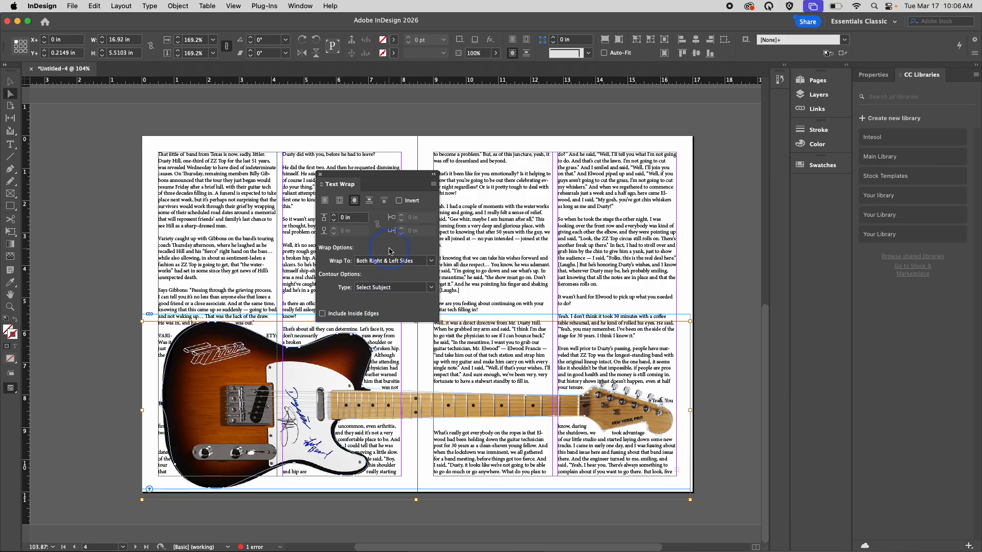
{"action": "left_click", "coordinate": [335, 218]}
{"action": "left_click", "coordinate": [335, 217]}
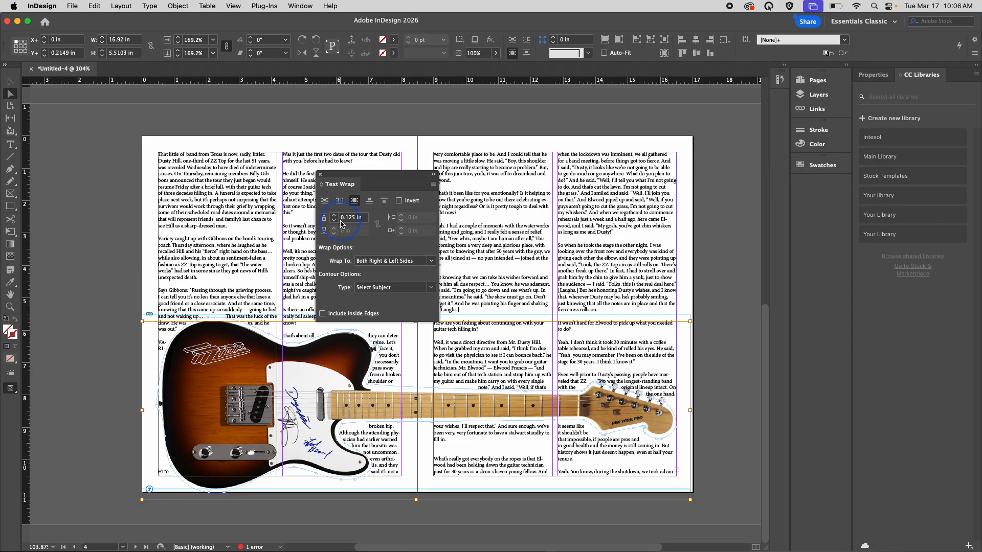
{"action": "scroll", "coordinate": [596, 349], "scroll_direction": "up", "scroll_amount": 10}
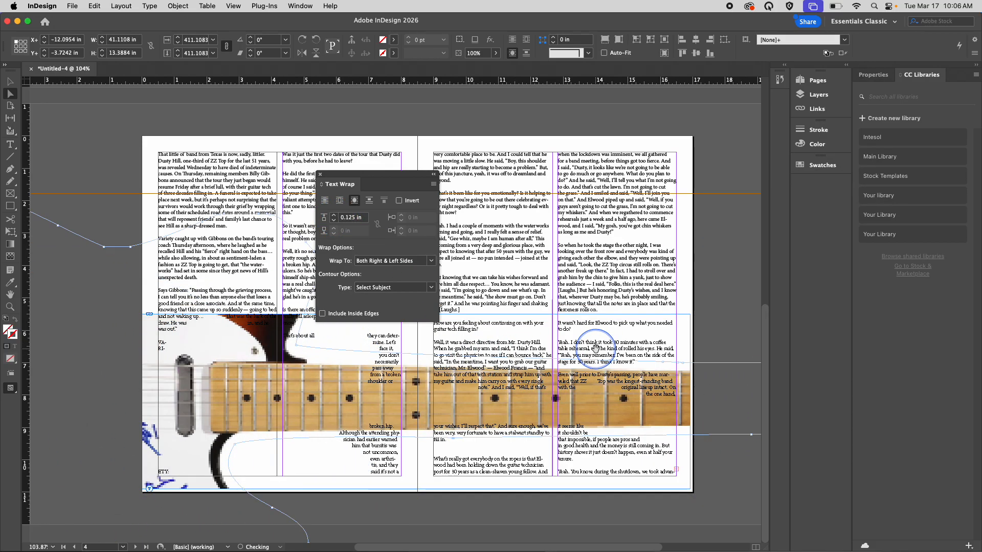
{"action": "scroll", "coordinate": [596, 348], "scroll_direction": "up", "scroll_amount": 3}
{"action": "key", "text": "super+z"}
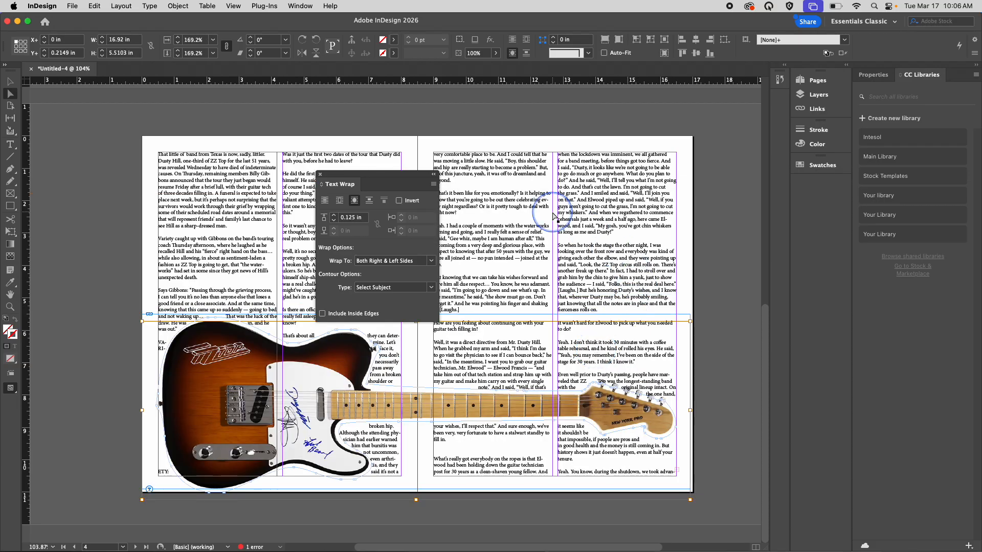
Step: Select the guitar image inside its frame so its text wrap contour can be edited
{"action": "left_click", "coordinate": [53, 153]}
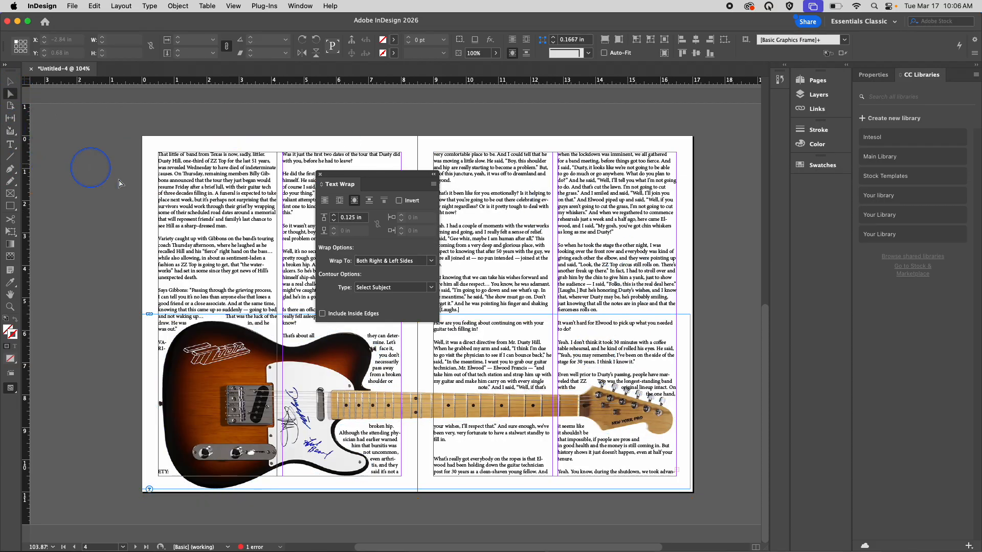
{"action": "left_click", "coordinate": [605, 395]}
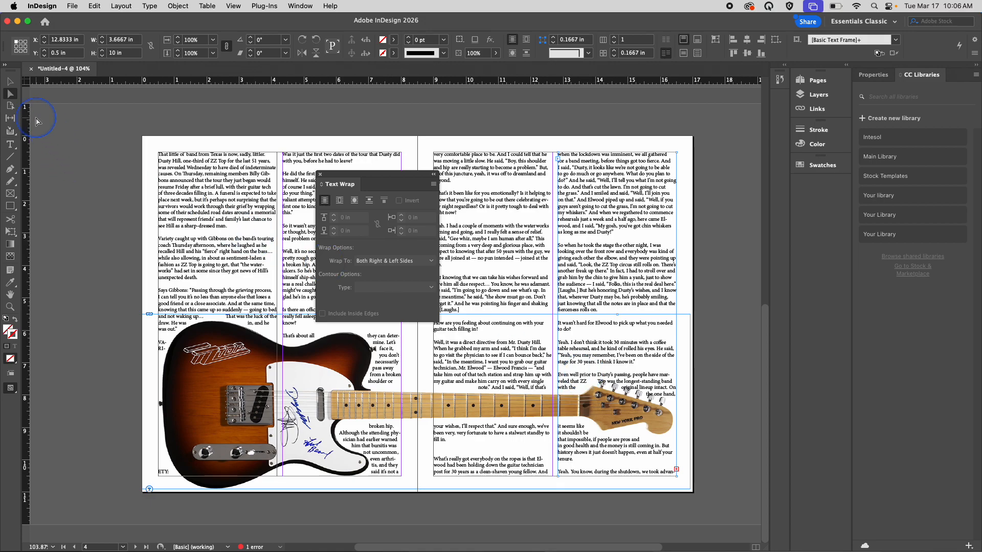
{"action": "left_click", "coordinate": [8, 93]}
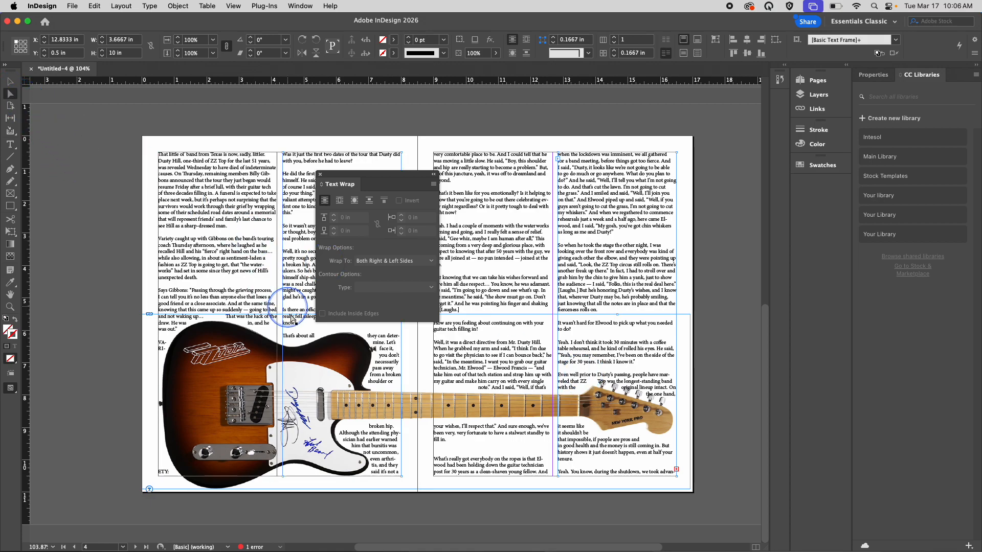
{"action": "left_click", "coordinate": [420, 402]}
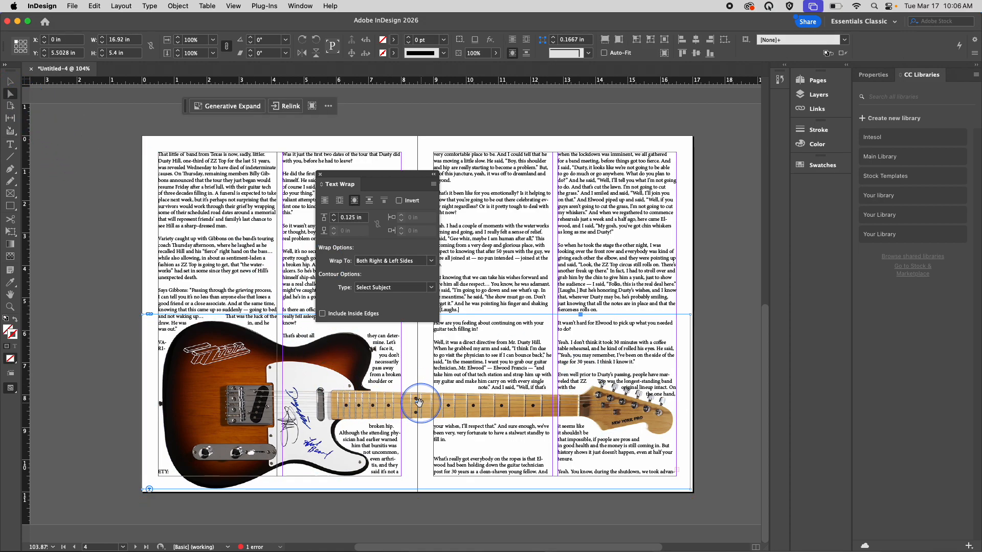
{"action": "left_click", "coordinate": [355, 201]}
{"action": "left_click", "coordinate": [355, 201]}
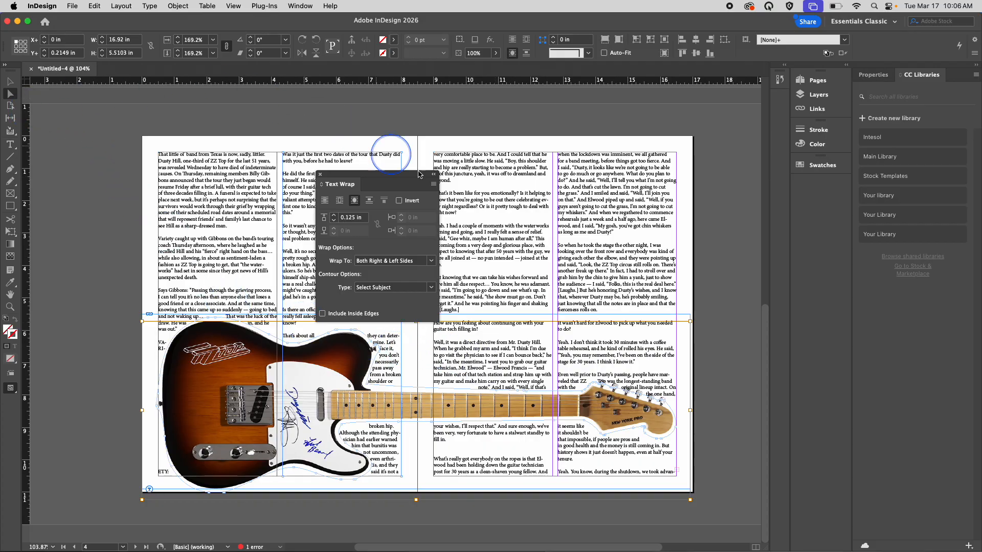
{"action": "key", "text": "super+alt+period"}
{"action": "key", "text": "super+alt+period"}
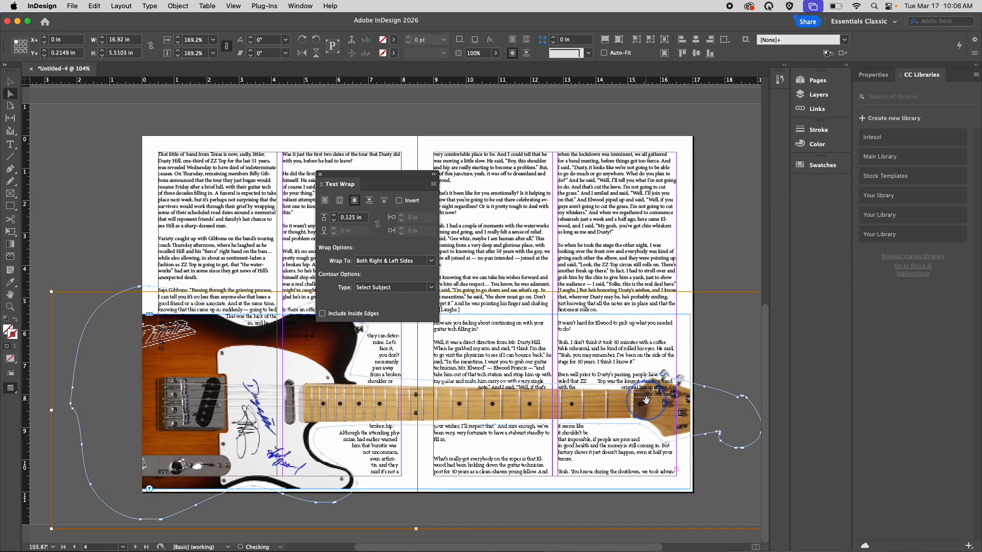
{"action": "key", "text": "super+z"}
{"action": "key", "text": "super+z"}
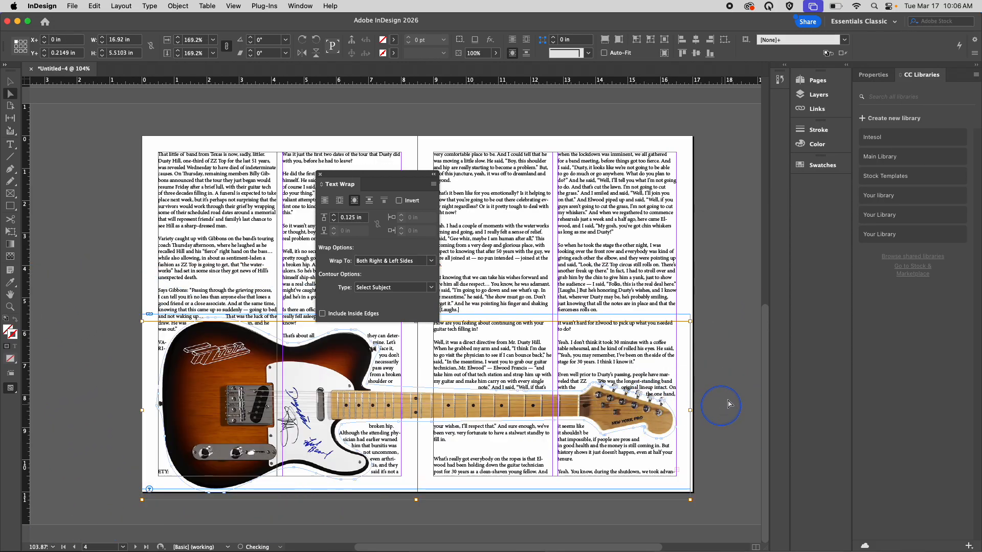
Step: Pull two wrap contour points outward above the tuning pegs nearest the neck, to about X 14.28, Y 7.5 in and X 14.67, Y 7.56 in
{"action": "key", "text": "super+equal"}
{"action": "key", "text": "super+equal"}
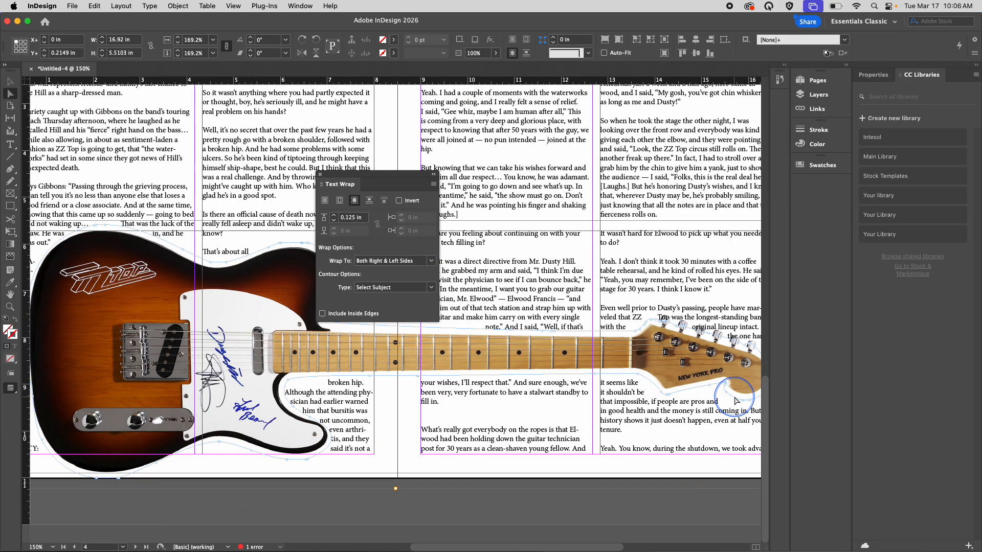
{"action": "left_click", "coordinate": [665, 323]}
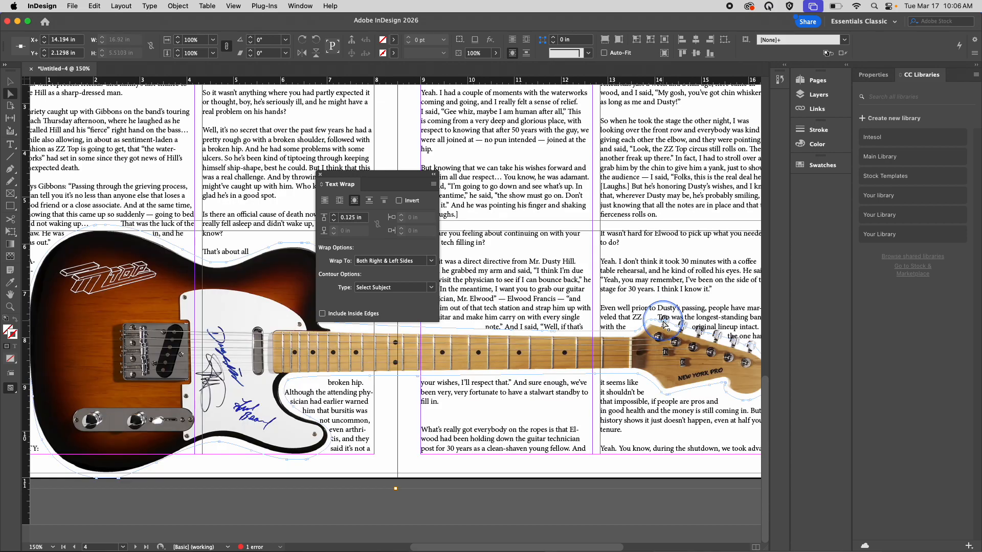
{"action": "left_click", "coordinate": [668, 323]}
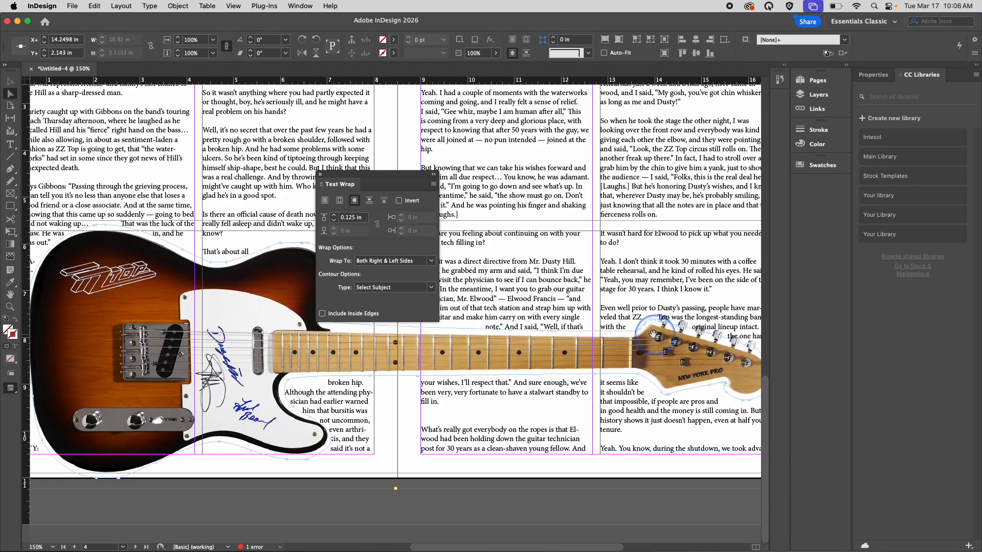
{"action": "mouse_move", "coordinate": [669, 326]}
{"action": "left_mouse_down"}
{"action": "mouse_move", "coordinate": [667, 306]}
{"action": "mouse_move", "coordinate": [664, 319]}
{"action": "left_mouse_up"}
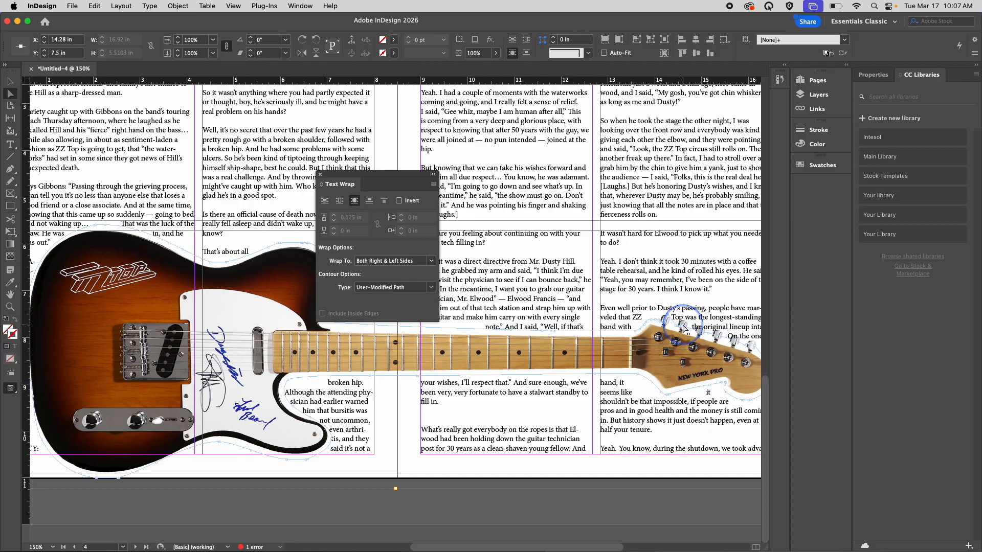
{"action": "left_click_drag", "start_coordinate": [682, 329], "coordinate": [688, 320]}
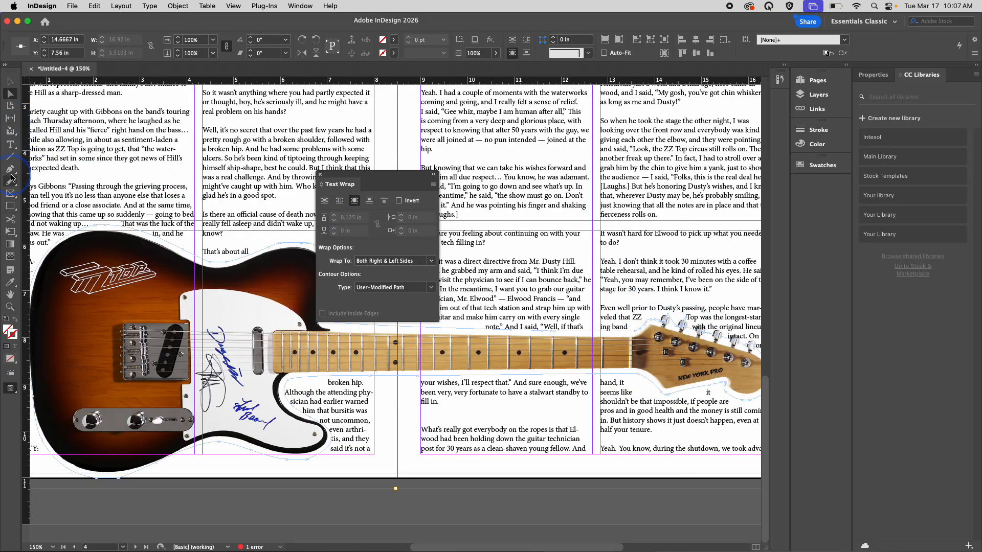
{"action": "left_click_drag", "start_coordinate": [9, 169], "coordinate": [66, 203]}
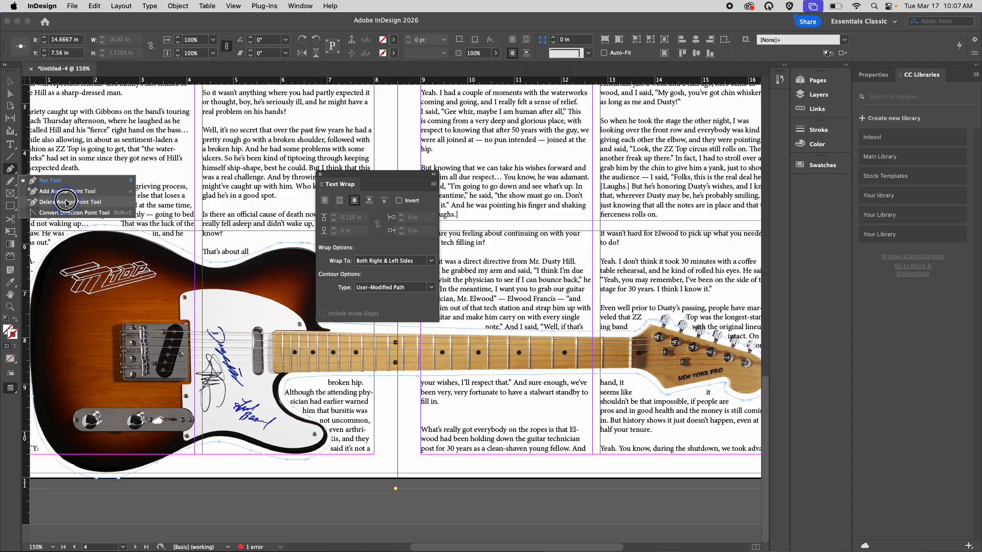
{"action": "left_click_drag", "start_coordinate": [66, 202], "coordinate": [16, 72]}
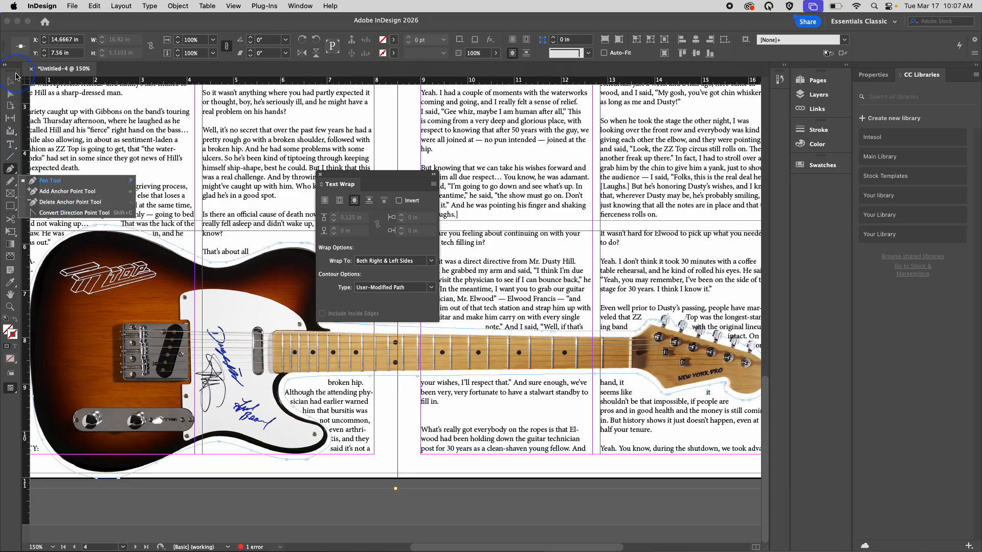
{"action": "left_click", "coordinate": [10, 102]}
{"action": "left_click", "coordinate": [696, 331]}
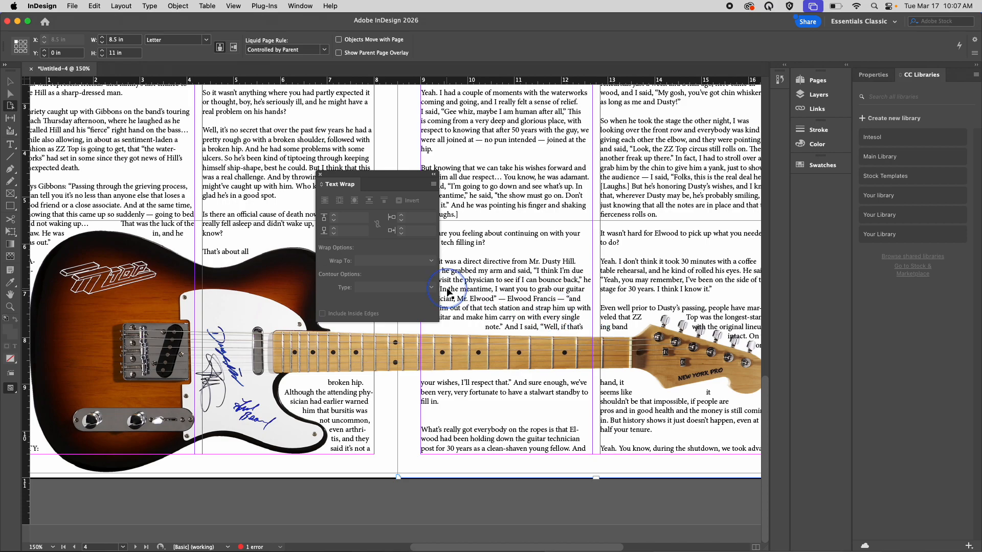
Step: Reselect the guitar image and pull the wrap contour point above the middle tuning pegs up to about X 15.2, Y 7.58 in
{"action": "left_click", "coordinate": [10, 93]}
{"action": "left_click", "coordinate": [528, 333]}
{"action": "left_click", "coordinate": [597, 355]}
{"action": "left_click", "coordinate": [598, 355]}
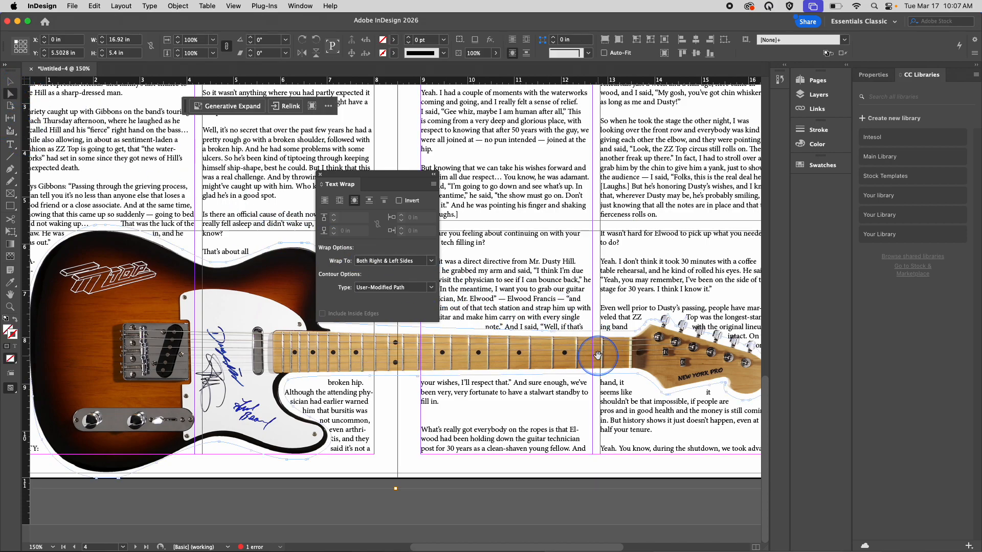
{"action": "left_click", "coordinate": [708, 333]}
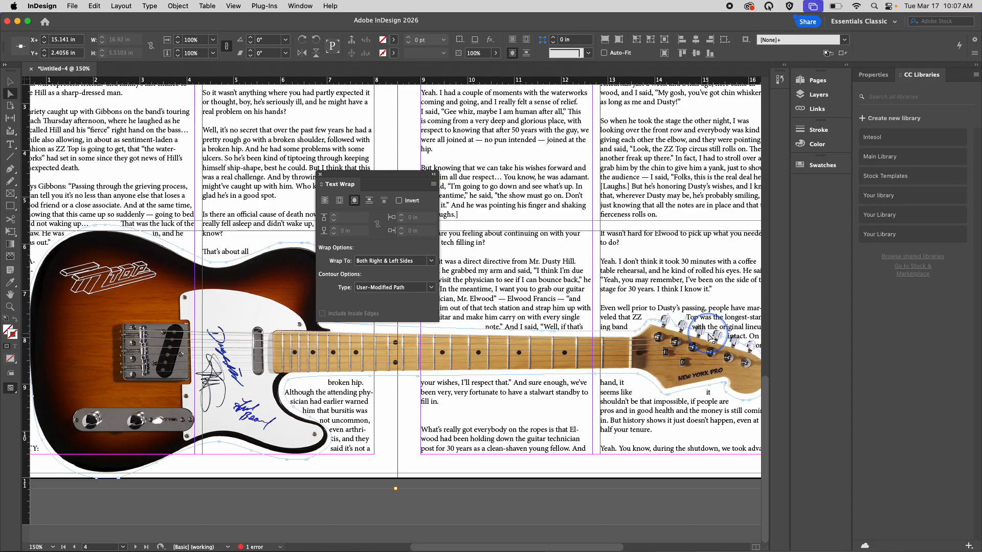
{"action": "left_click_drag", "start_coordinate": [710, 337], "coordinate": [711, 319]}
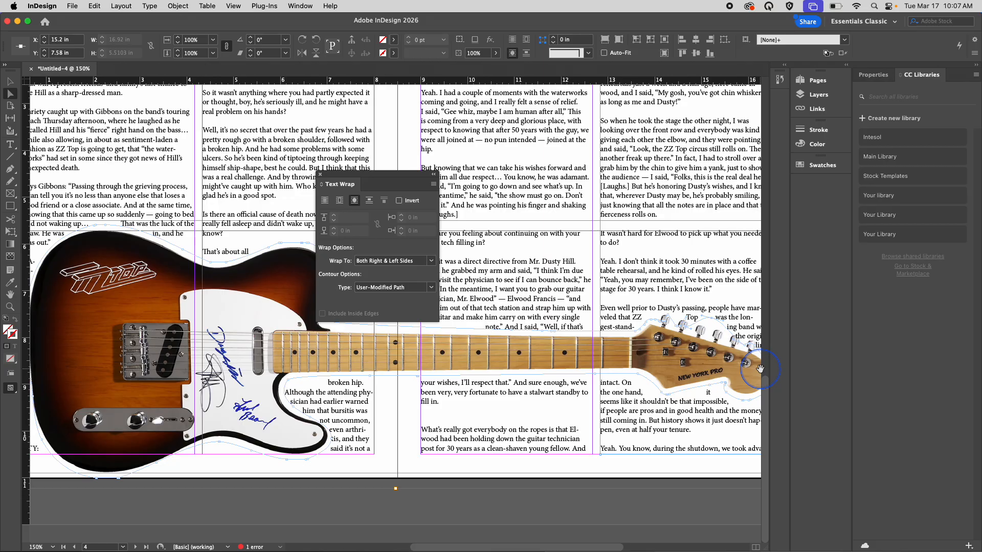
{"action": "left_click_drag", "start_coordinate": [698, 404], "coordinate": [504, 352]}
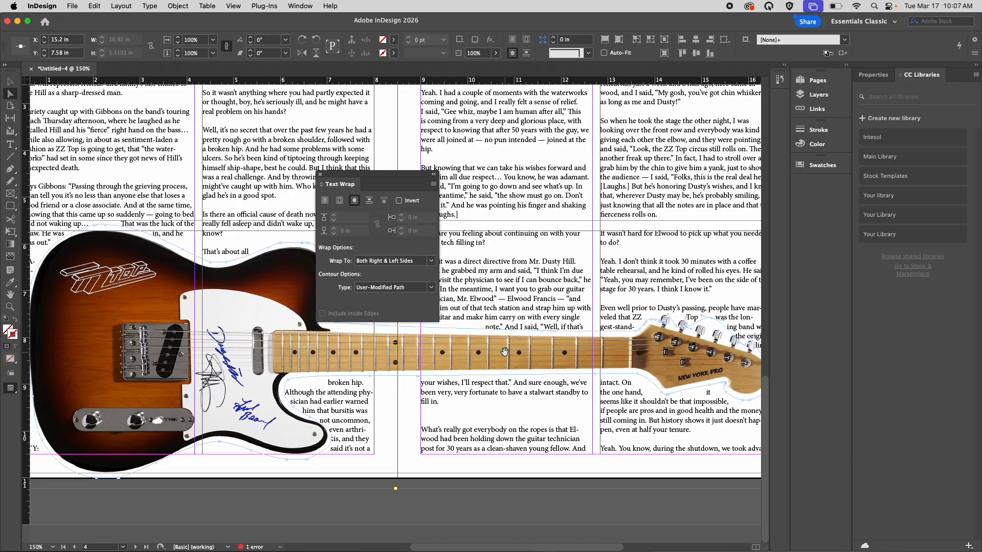
Step: Draw a rectangular image frame about 7.375 by 4.875 in across both columns of the right page, above the guitar neck
{"action": "left_click", "coordinate": [322, 175]}
{"action": "scroll", "coordinate": [462, 256], "scroll_direction": "up", "scroll_amount": 4}
{"action": "scroll", "coordinate": [462, 257], "scroll_direction": "down", "scroll_amount": 5}
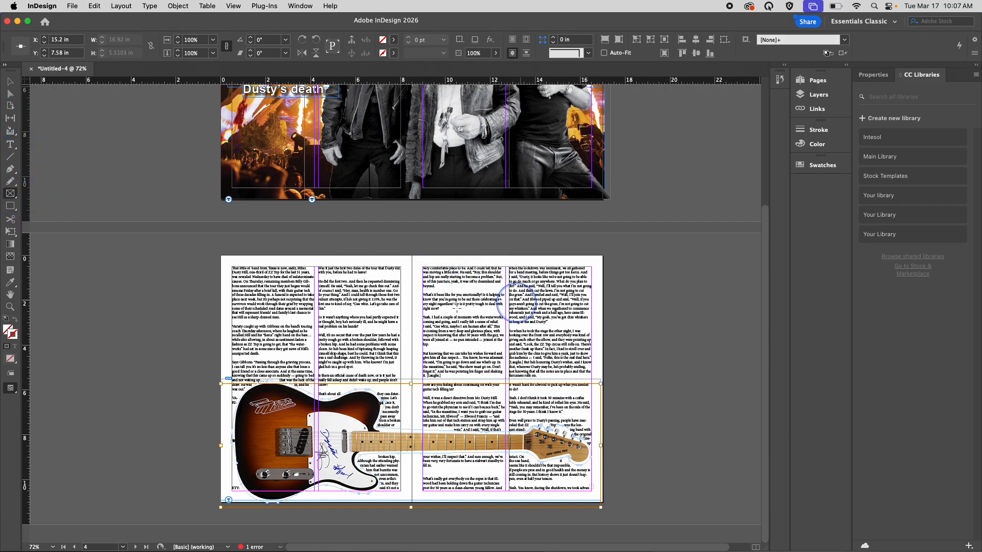
{"action": "left_click_drag", "start_coordinate": [422, 268], "coordinate": [588, 379]}
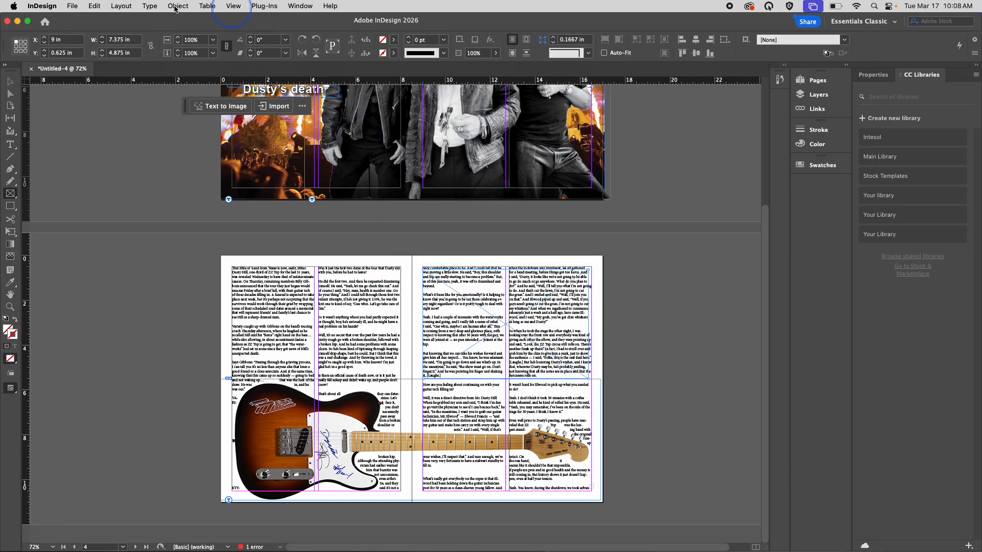
Step: Place eliminator.psd from the Magazine spread folder into the new frame
{"action": "left_click", "coordinate": [72, 6]}
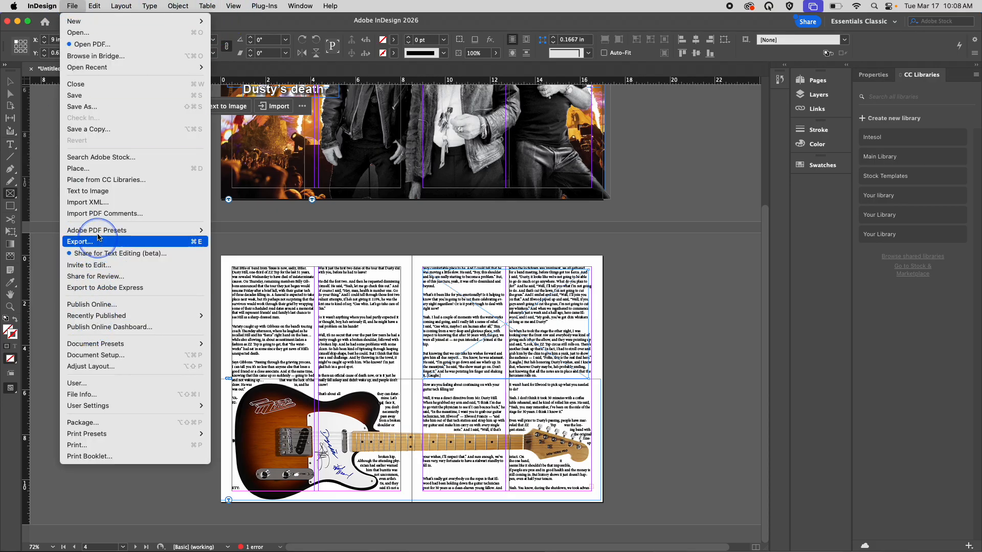
{"action": "left_click", "coordinate": [108, 169]}
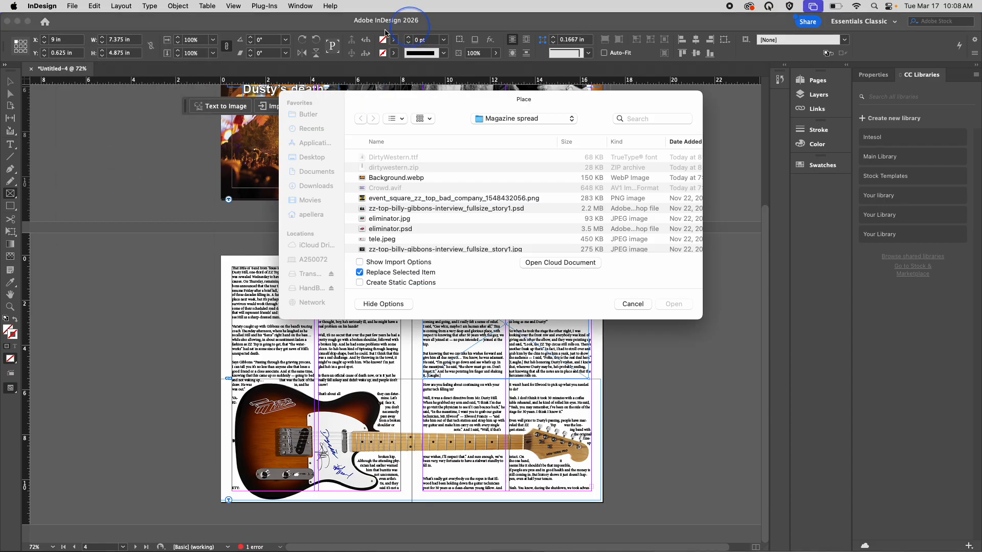
{"action": "left_click", "coordinate": [409, 229]}
{"action": "left_click", "coordinate": [674, 304]}
{"action": "left_click", "coordinate": [551, 302]}
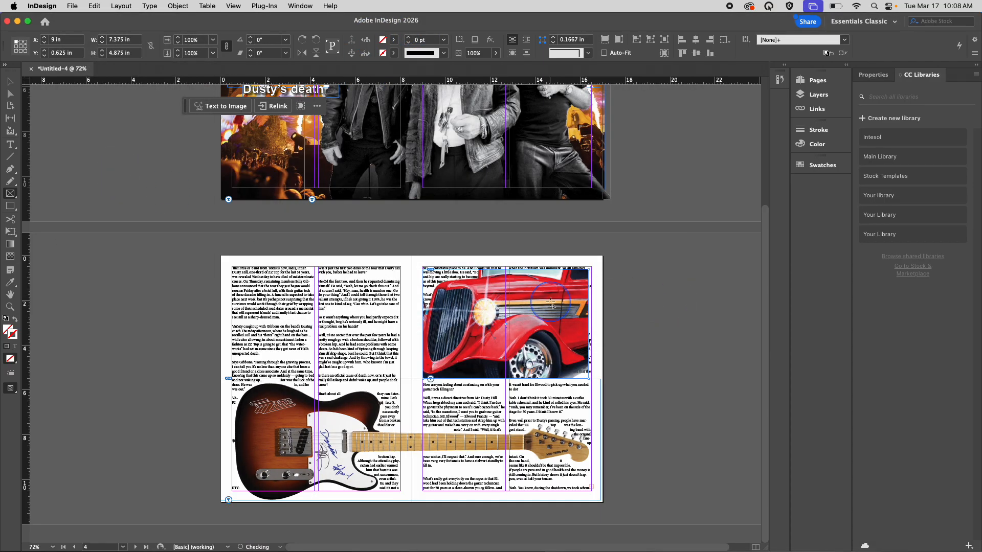
Step: Fit the car image to its frame with Fit Content Proportionally
{"action": "right_click", "coordinate": [533, 331]}
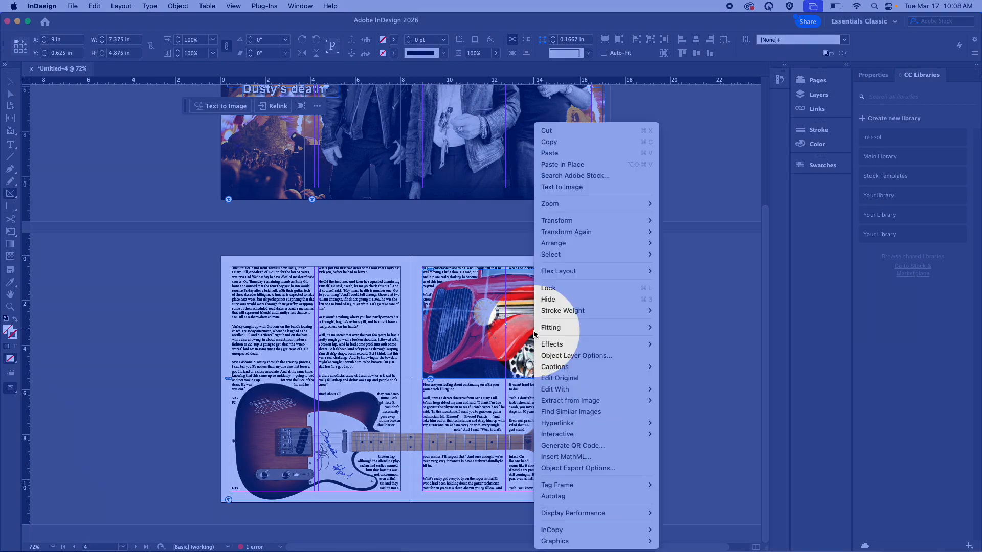
{"action": "mouse_move", "coordinate": [551, 327]}
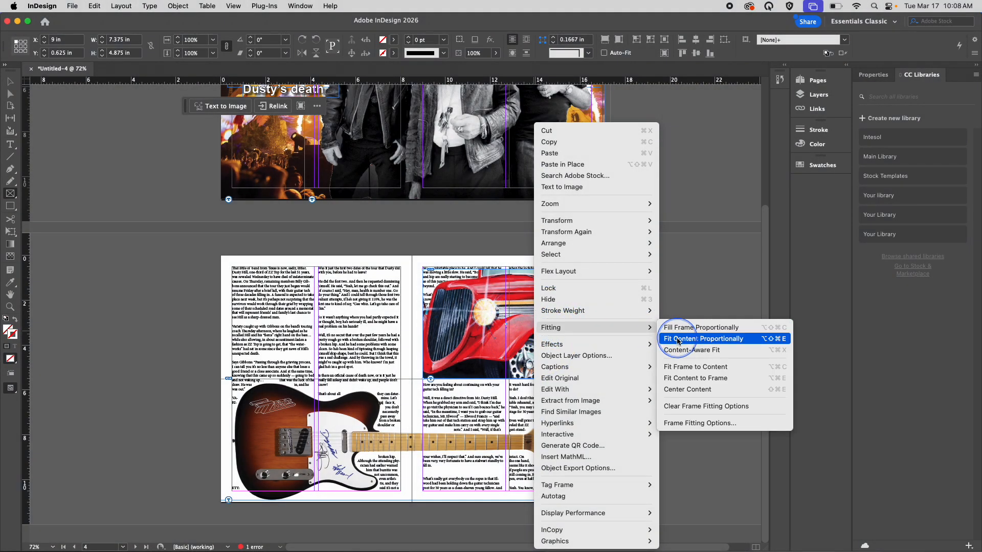
{"action": "left_click", "coordinate": [709, 342]}
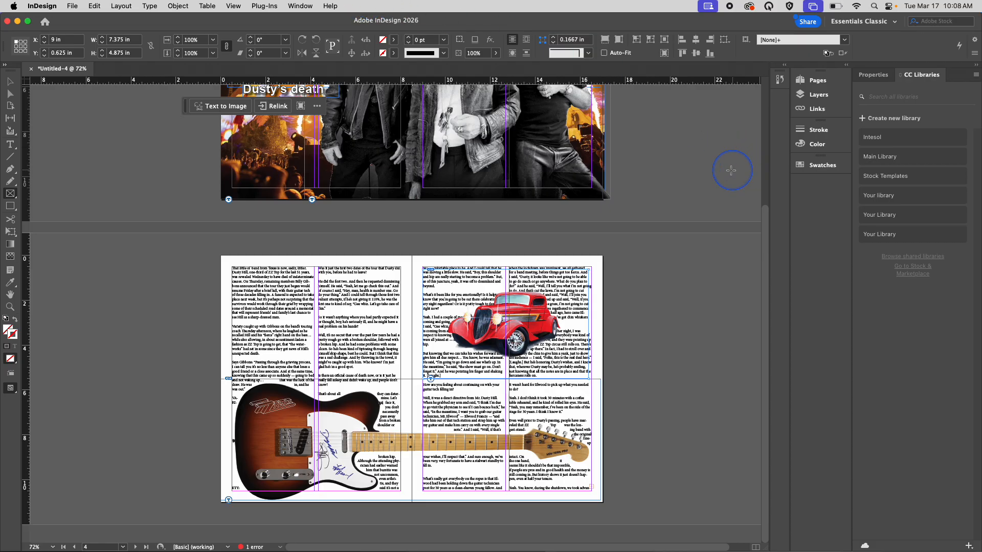
Step: Wrap the text around the car's object shape using the Select Subject contour type
{"action": "left_click", "coordinate": [296, 7]}
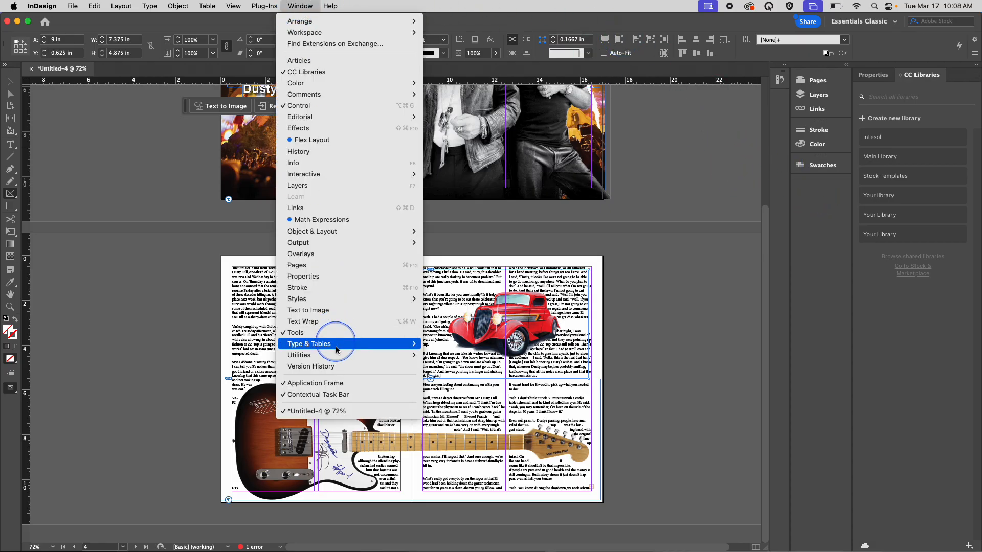
{"action": "mouse_move", "coordinate": [338, 354]}
{"action": "left_click", "coordinate": [338, 321]}
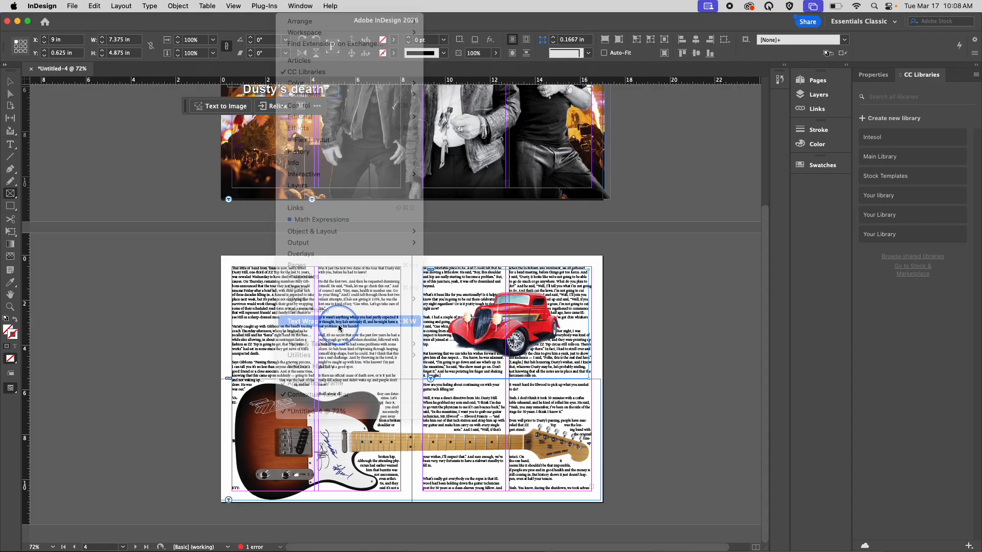
{"action": "left_click", "coordinate": [355, 202]}
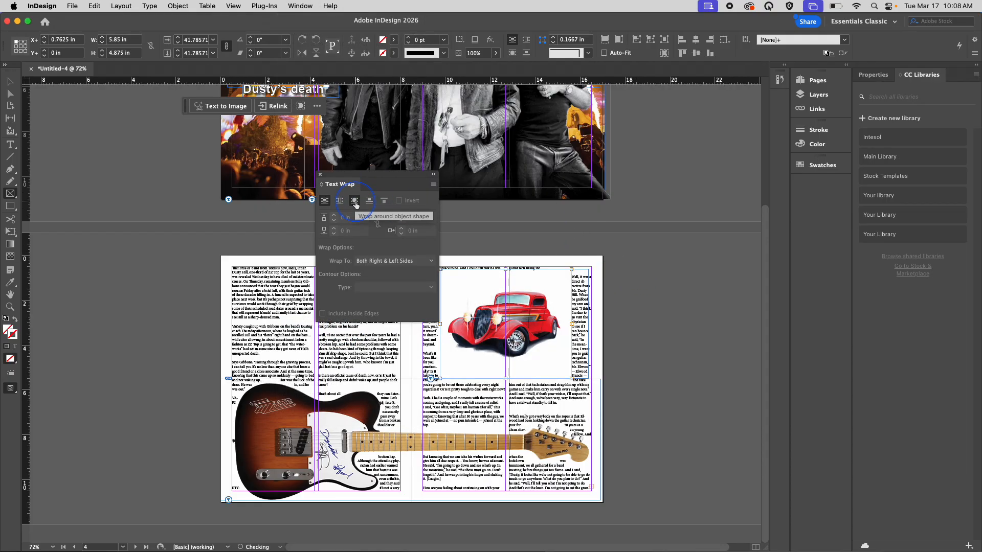
{"action": "left_click", "coordinate": [430, 289]}
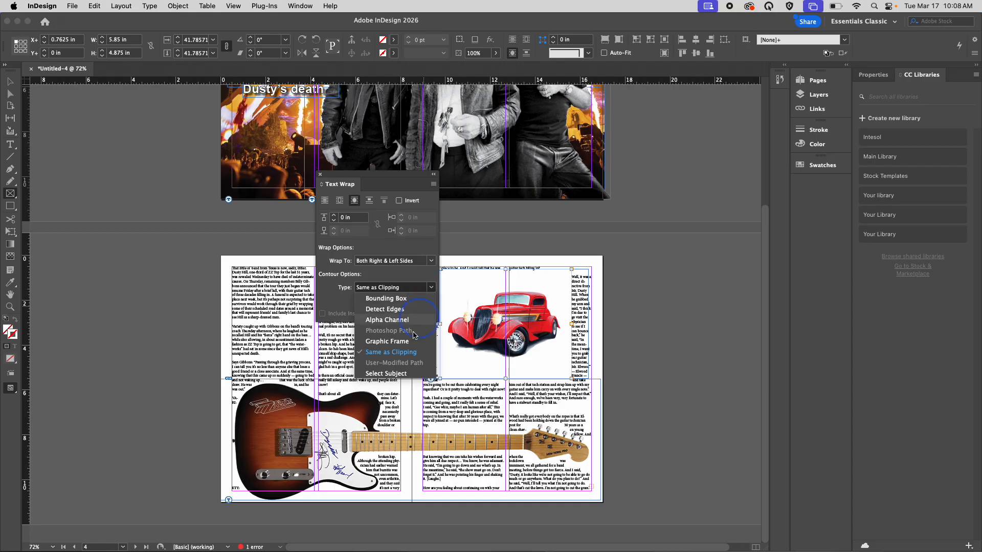
{"action": "left_click", "coordinate": [395, 377]}
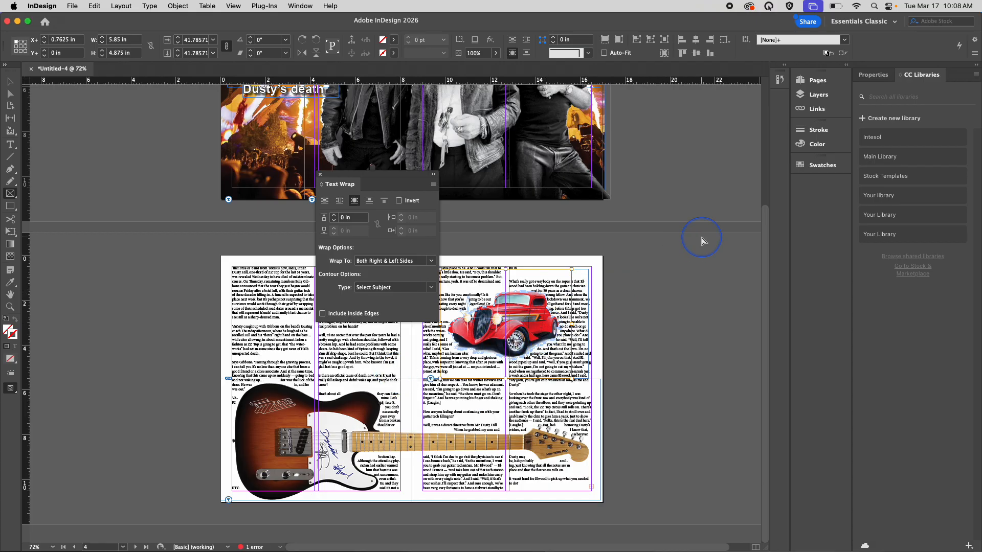
Step: Set the car's text wrap offset to 0.125 in
{"action": "key", "text": "super+equal"}
{"action": "key", "text": "super+equal"}
{"action": "key", "text": "super+equal"}
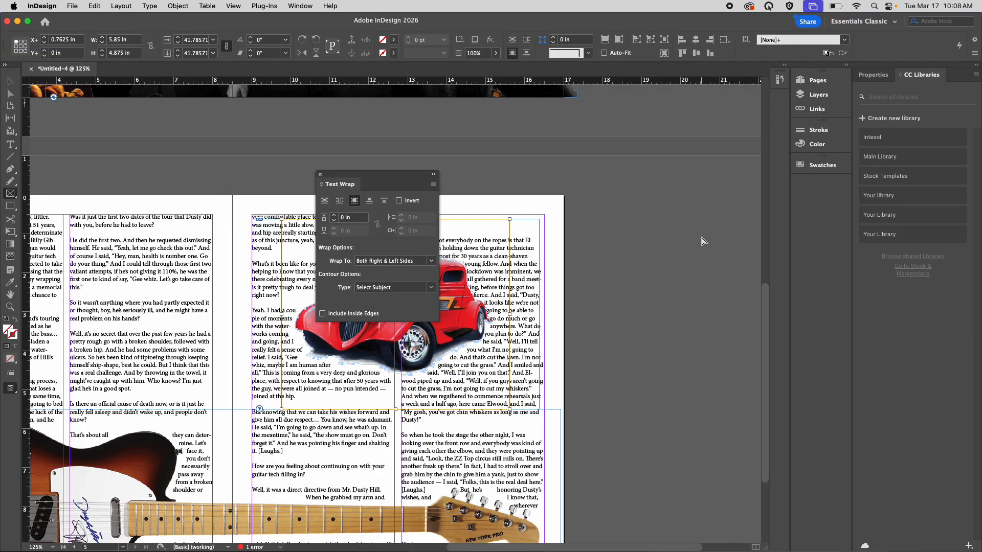
{"action": "key", "text": "super+equal"}
{"action": "left_click_drag", "start_coordinate": [351, 173], "coordinate": [245, 122]}
{"action": "left_click", "coordinate": [228, 162]}
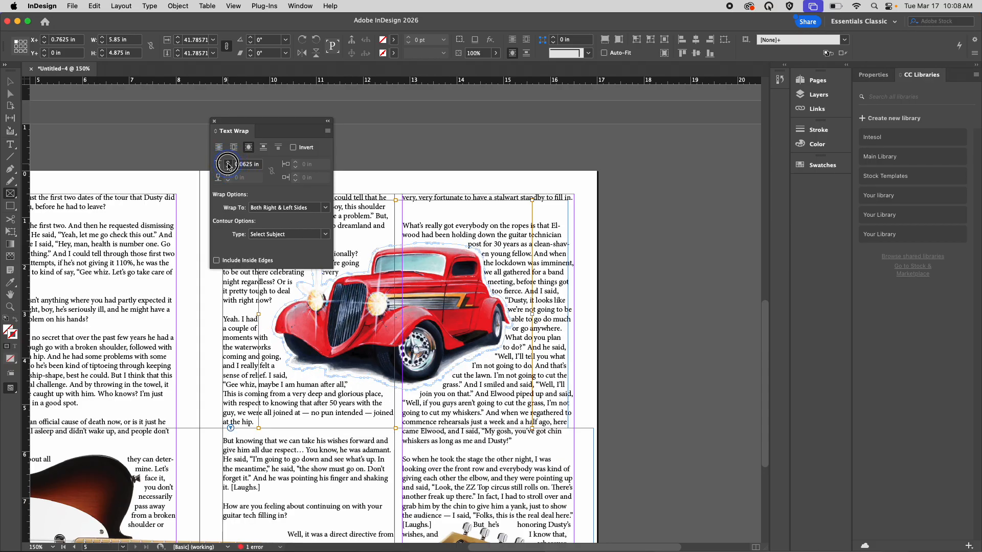
{"action": "left_click", "coordinate": [228, 162]}
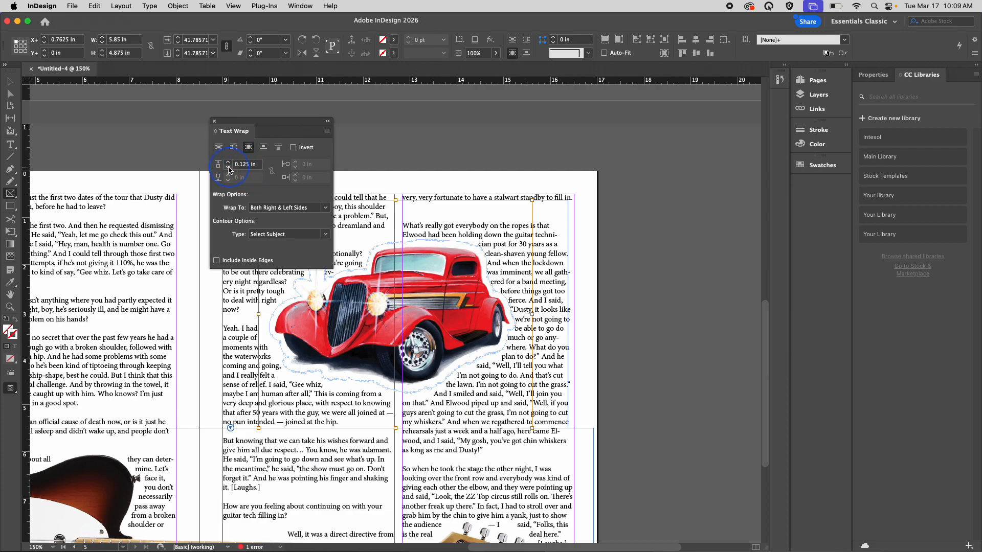
Step: Set the car's text wrap offset to 0.0925 in and close the text wrap settings
{"action": "left_click", "coordinate": [228, 168]}
{"action": "left_click", "coordinate": [244, 165]}
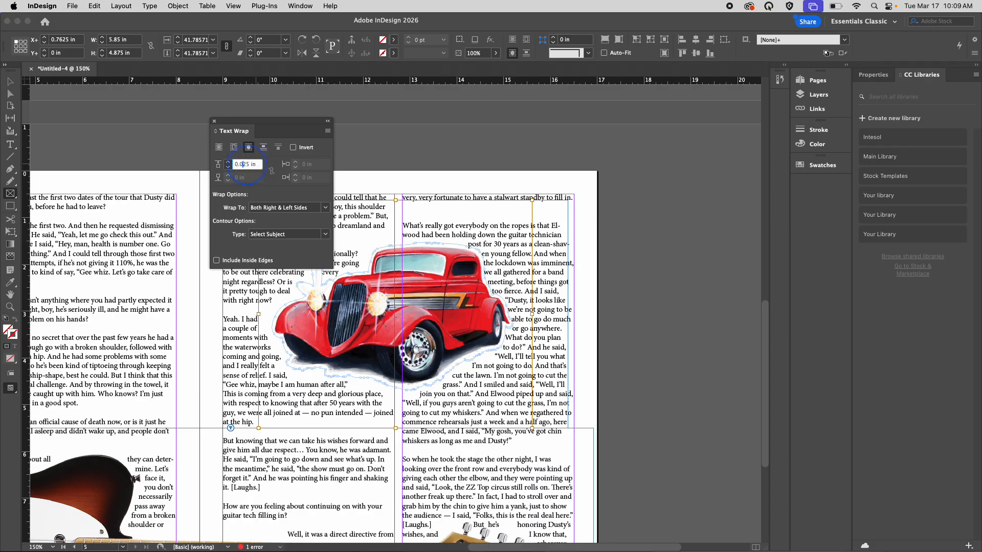
{"action": "key", "text": "Return"}
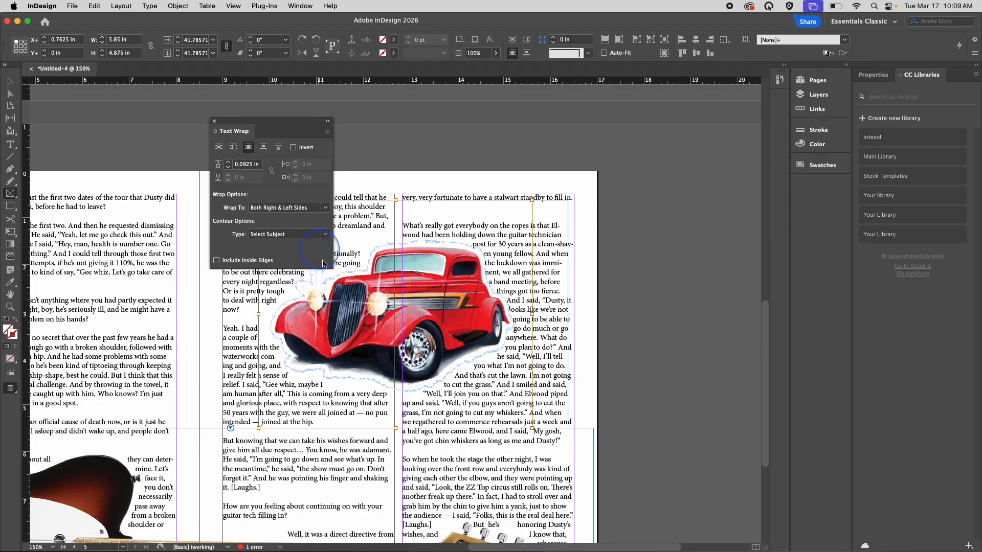
{"action": "left_click", "coordinate": [319, 319]}
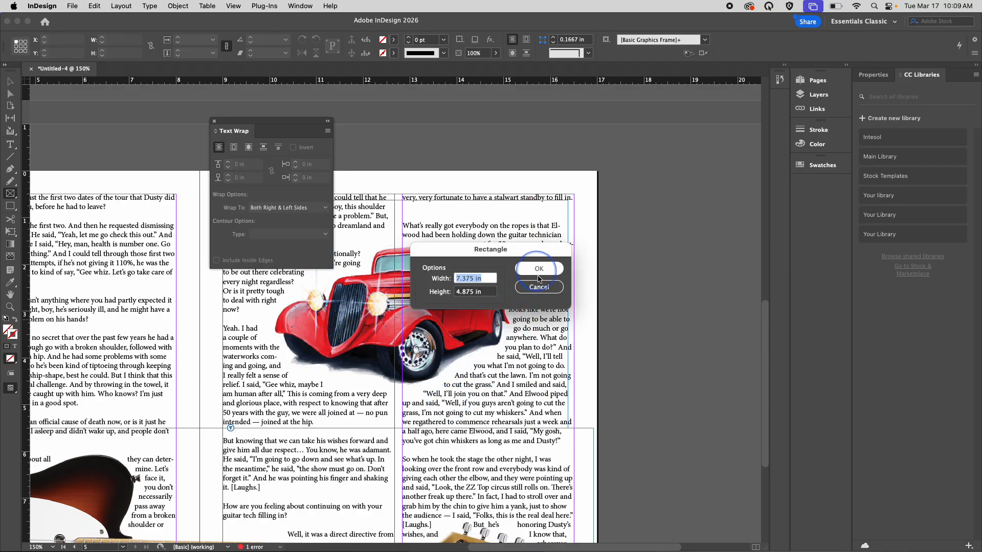
{"action": "left_click", "coordinate": [539, 287]}
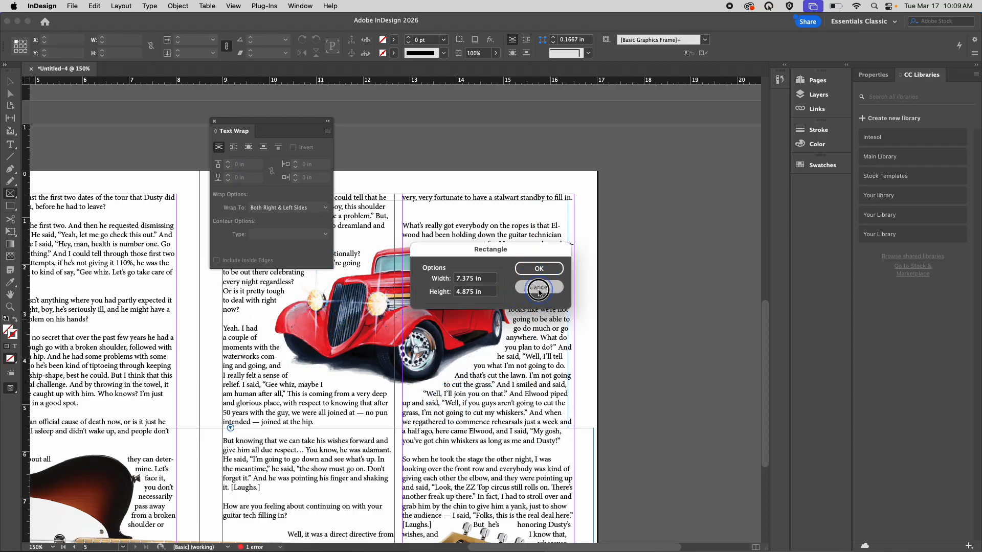
{"action": "left_click", "coordinate": [214, 122]}
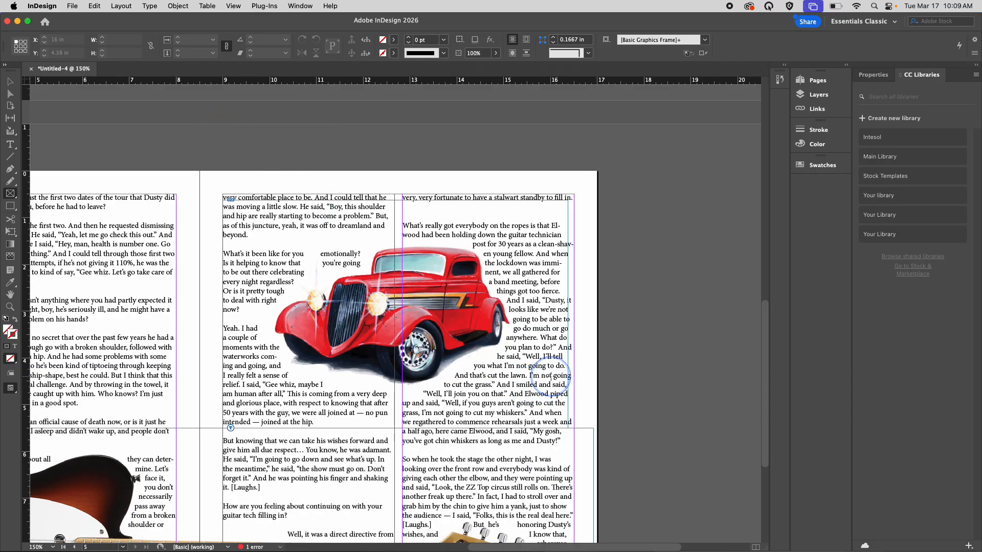
Step: Turn off hyphenation for the entire threaded interview story
{"action": "scroll", "coordinate": [551, 375], "scroll_direction": "down", "scroll_amount": 8}
{"action": "scroll", "coordinate": [551, 376], "scroll_direction": "left", "scroll_amount": 3}
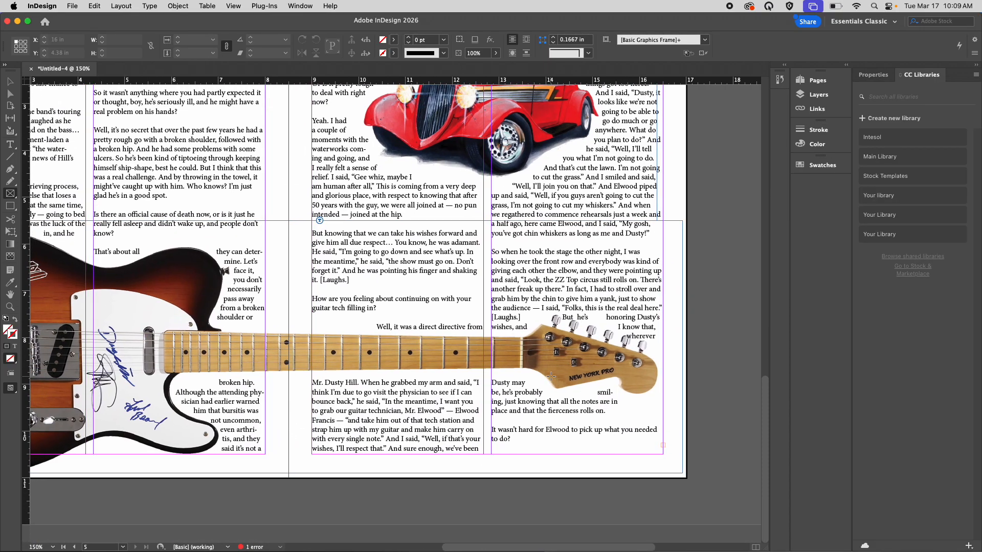
{"action": "scroll", "coordinate": [550, 375], "scroll_direction": "left", "scroll_amount": 6}
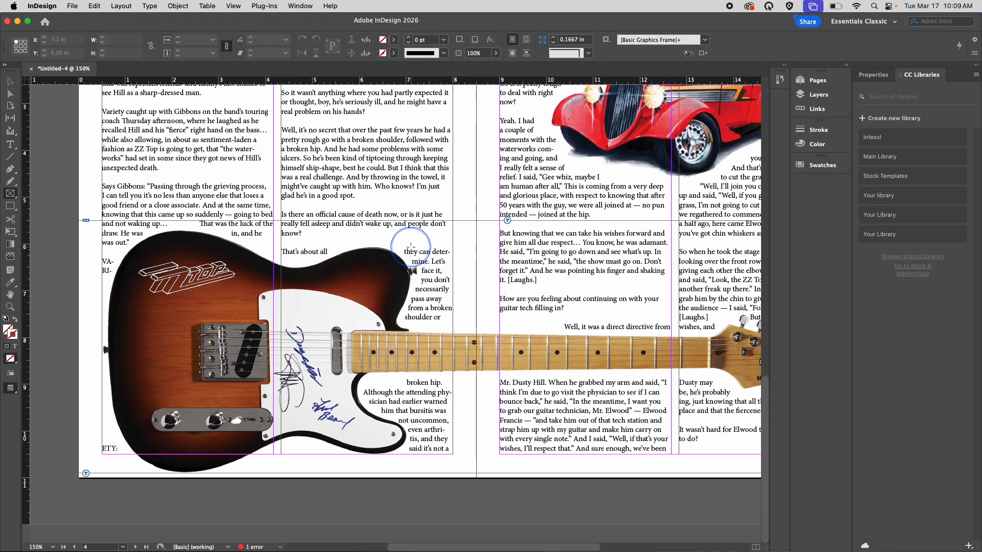
{"action": "left_click", "coordinate": [10, 144]}
{"action": "left_click", "coordinate": [150, 137]}
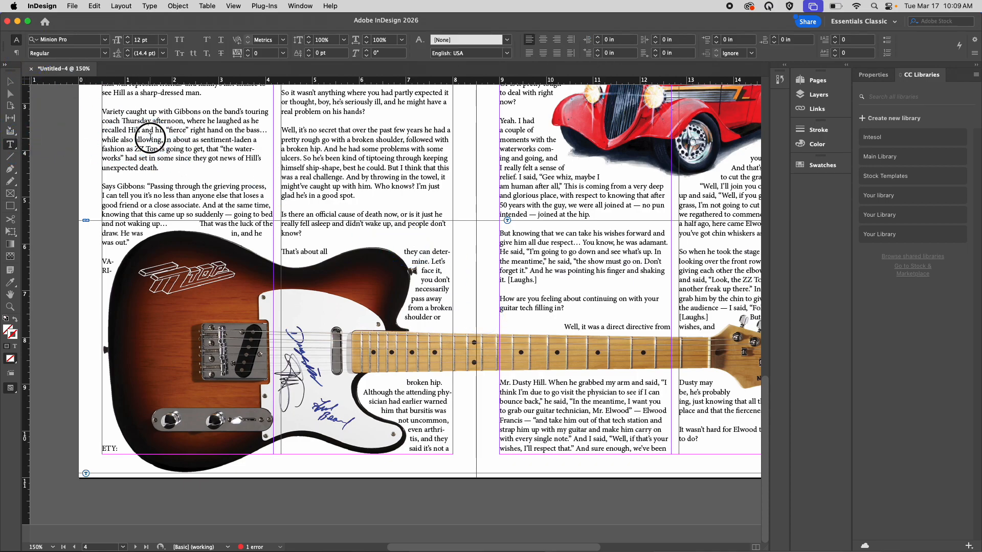
{"action": "double_click", "coordinate": [150, 138]}
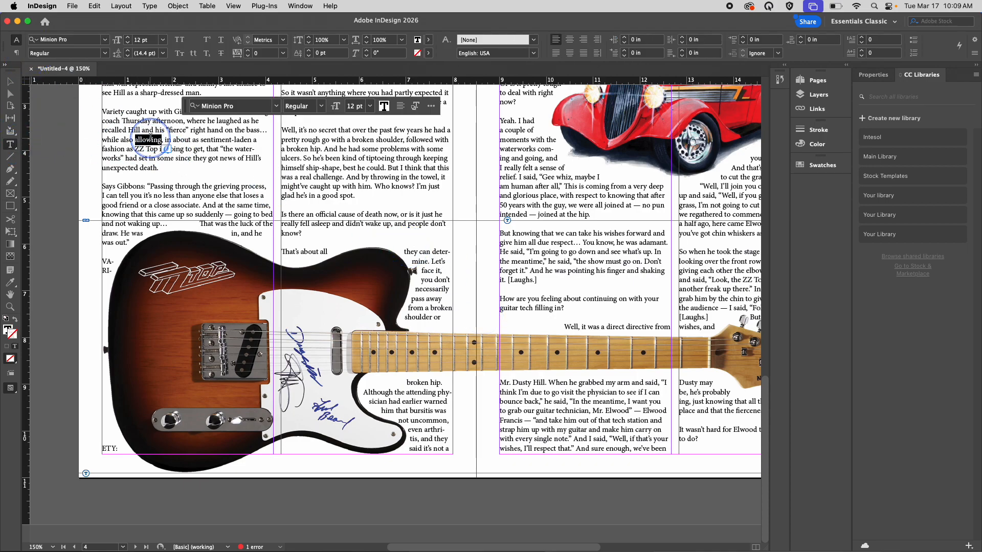
{"action": "key", "text": "super+a"}
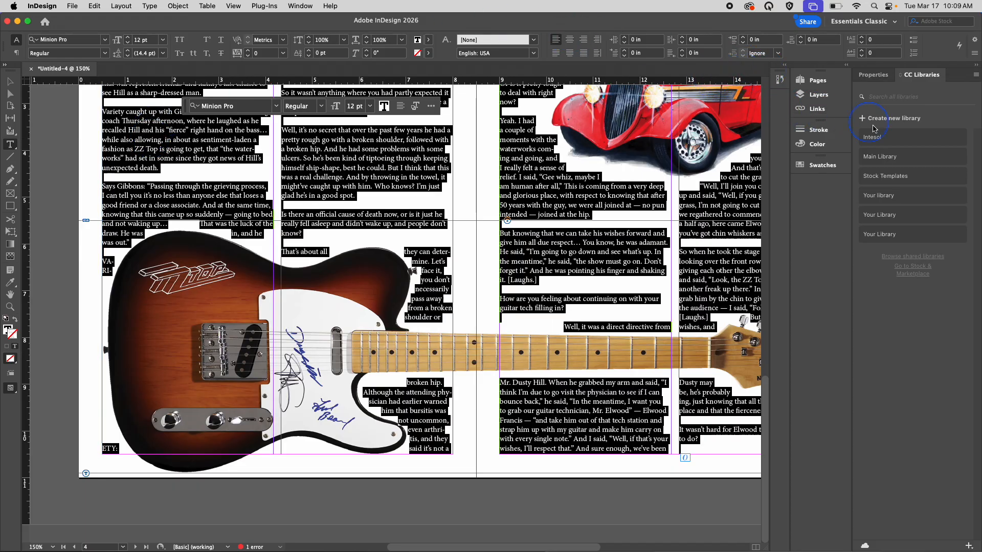
{"action": "left_click", "coordinate": [873, 76]}
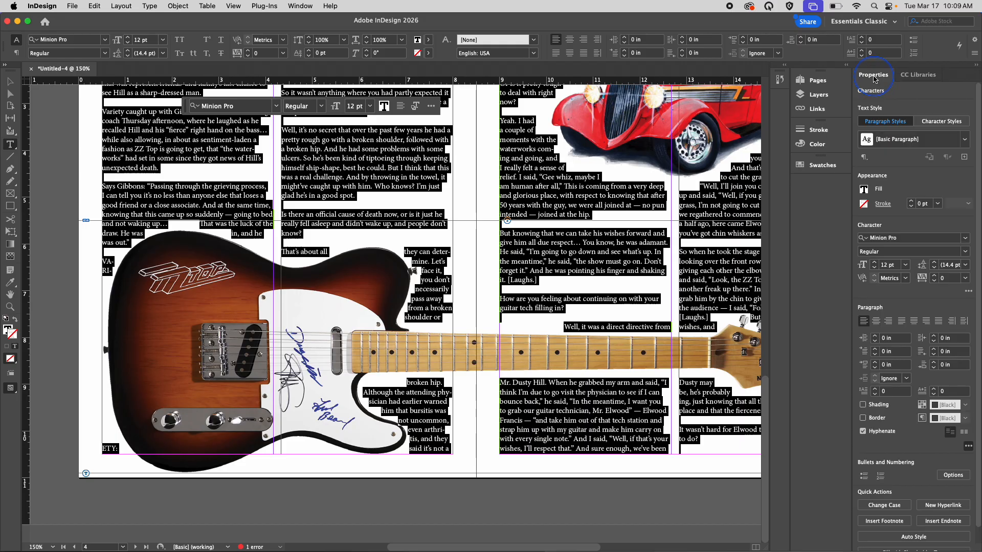
{"action": "scroll", "coordinate": [894, 419], "scroll_direction": "down", "scroll_amount": 1}
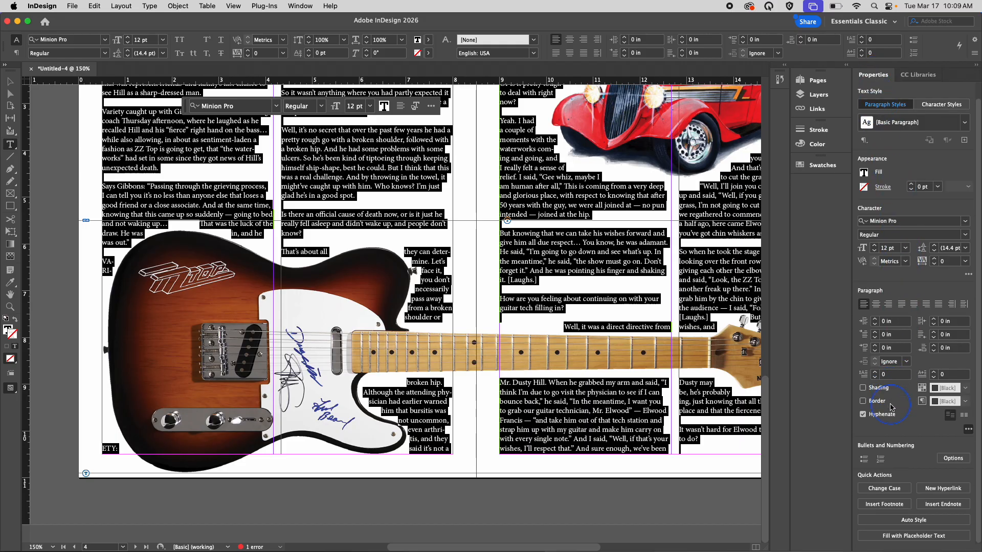
{"action": "left_click", "coordinate": [863, 419]}
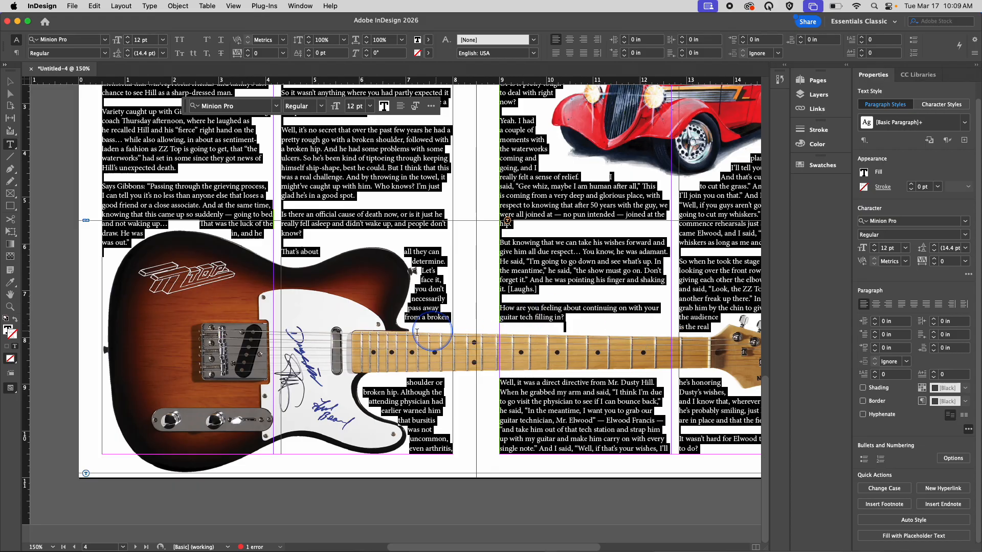
{"action": "left_click", "coordinate": [320, 254]}
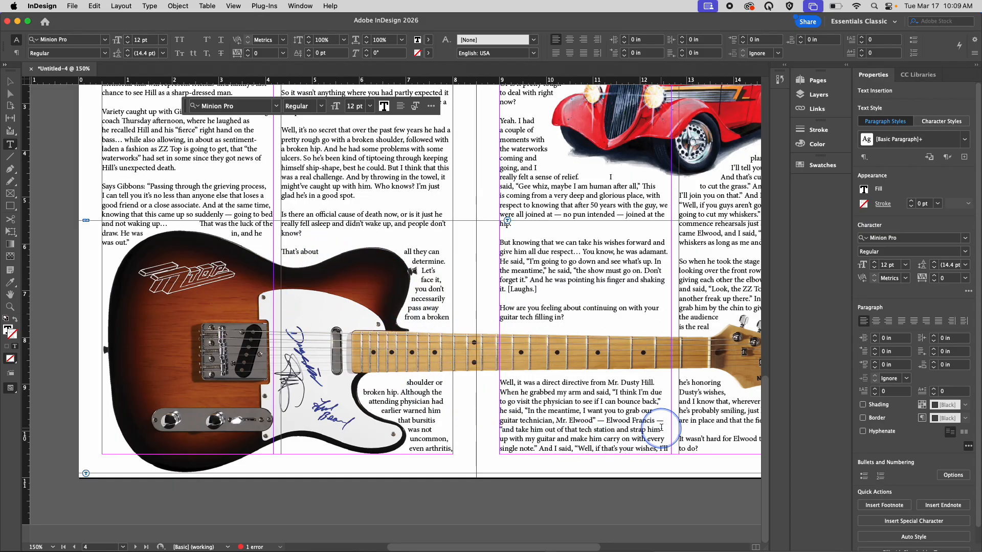
Step: Select the third column's threaded text frame lying beneath the car's image frame
{"action": "scroll", "coordinate": [661, 427], "scroll_direction": "right", "scroll_amount": 5}
{"action": "scroll", "coordinate": [661, 427], "scroll_direction": "right", "scroll_amount": 1}
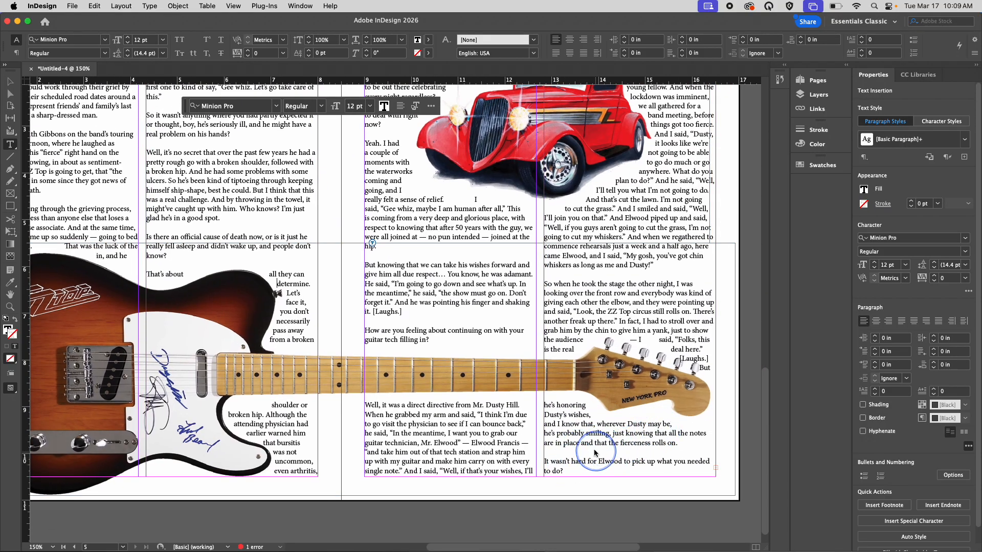
{"action": "scroll", "coordinate": [608, 411], "scroll_direction": "up", "scroll_amount": 1}
{"action": "scroll", "coordinate": [608, 411], "scroll_direction": "up", "scroll_amount": 2}
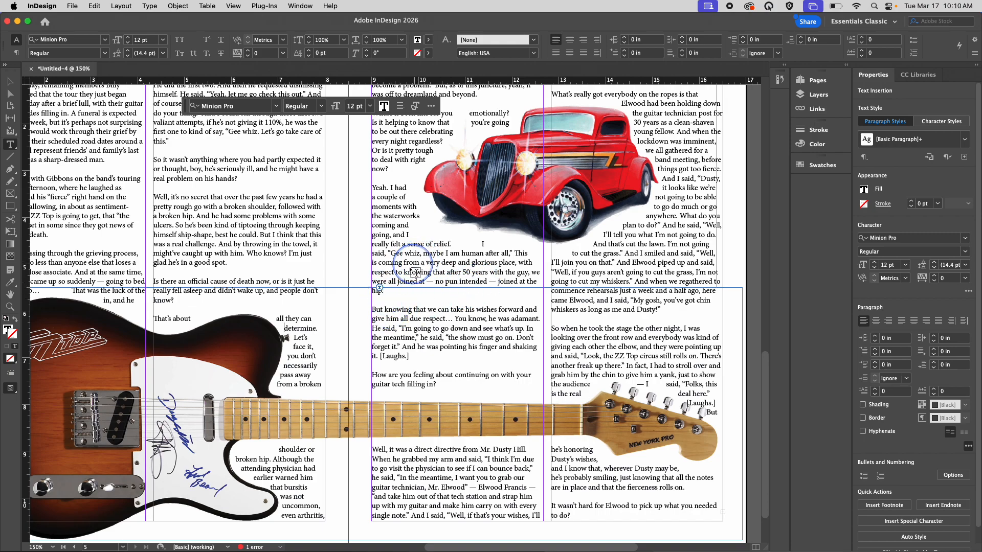
{"action": "left_click", "coordinate": [496, 260]}
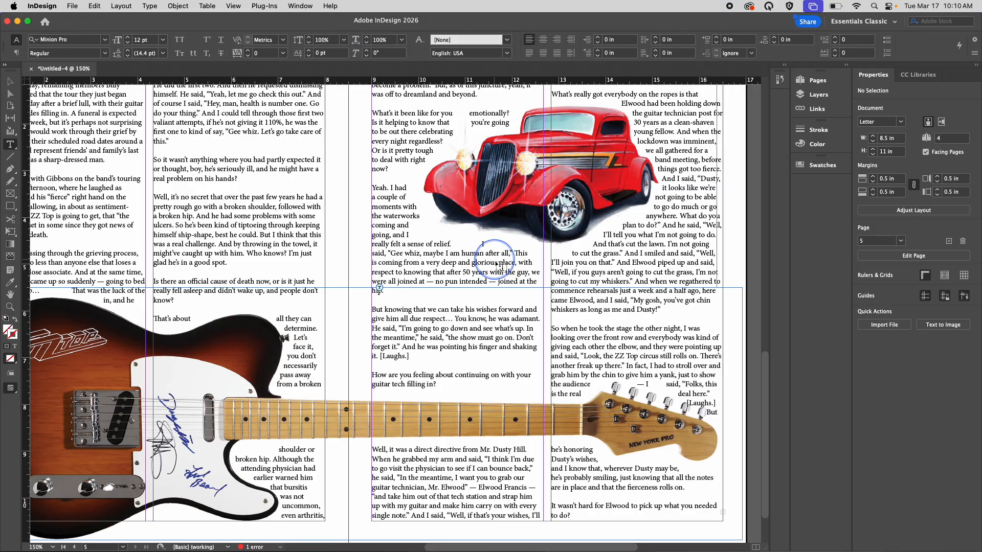
{"action": "left_click", "coordinate": [498, 261]}
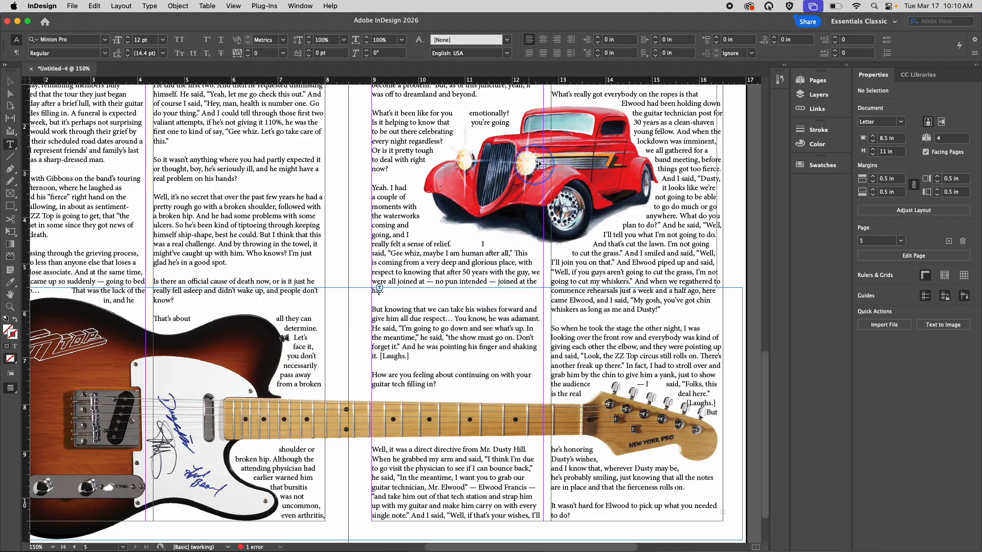
{"action": "left_click", "coordinate": [12, 80]}
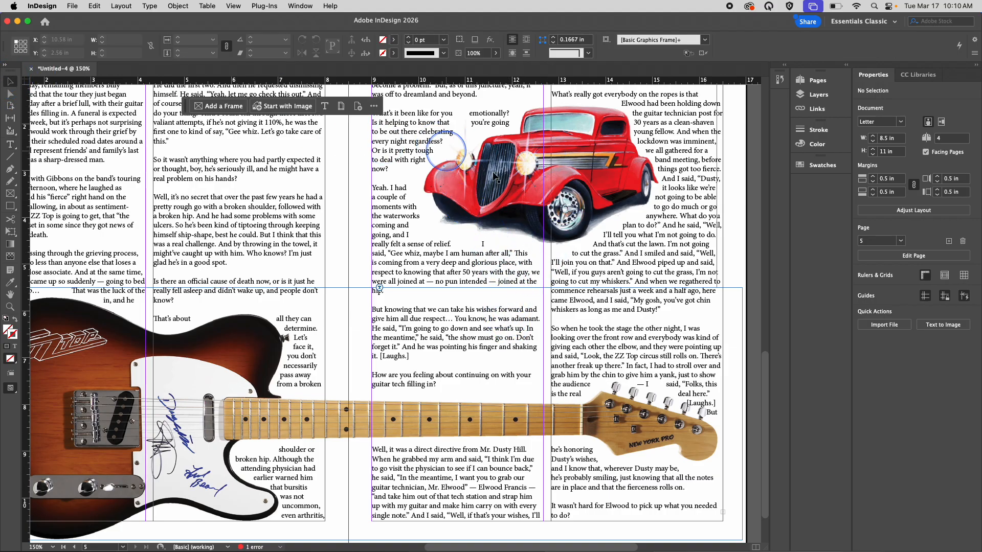
{"action": "left_click", "coordinate": [532, 171]}
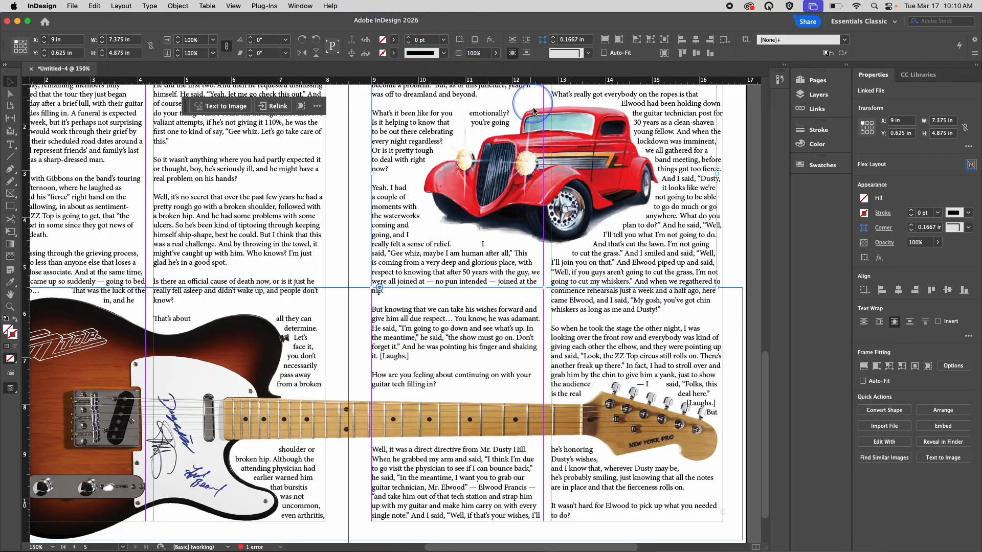
{"action": "left_click", "coordinate": [174, 6]}
{"action": "mouse_move", "coordinate": [187, 56]}
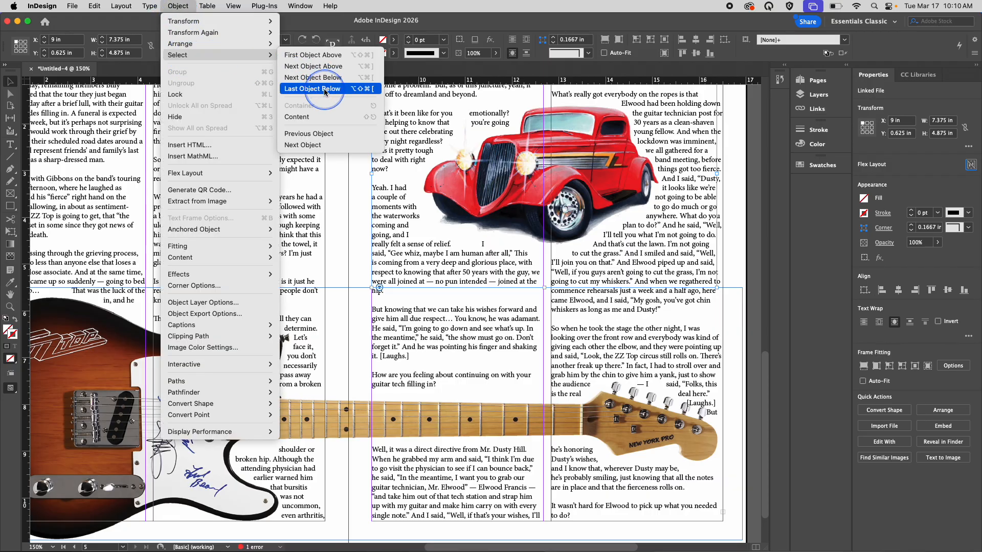
{"action": "left_click", "coordinate": [304, 78]}
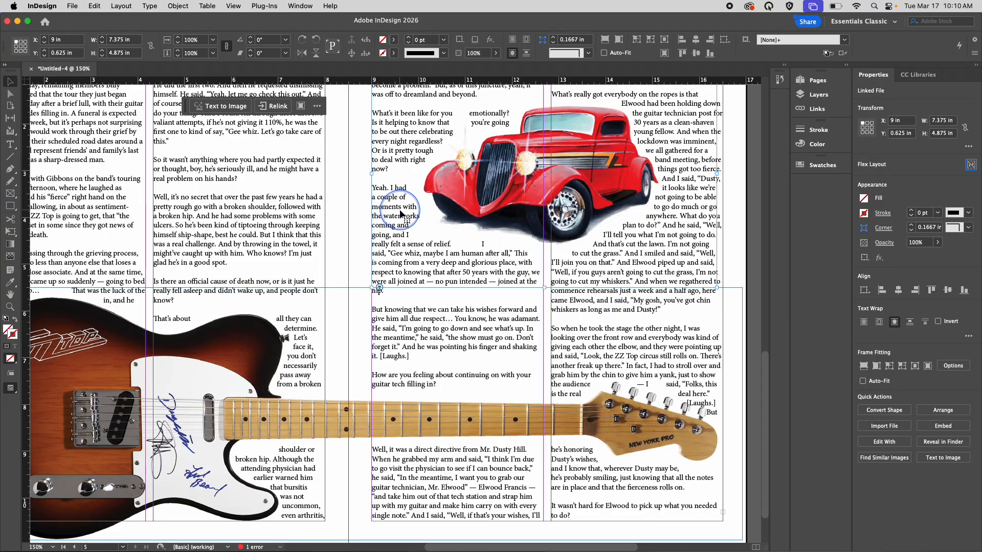
{"action": "left_click", "coordinate": [415, 291]}
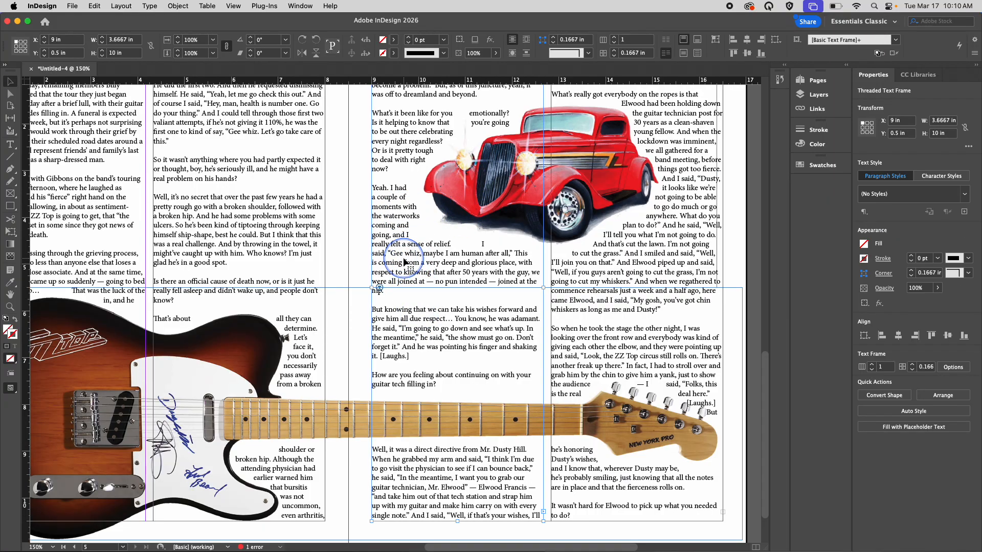
Step: Delete the words "and glorious" from the third-column sentence just below the car
{"action": "left_click", "coordinate": [10, 145]}
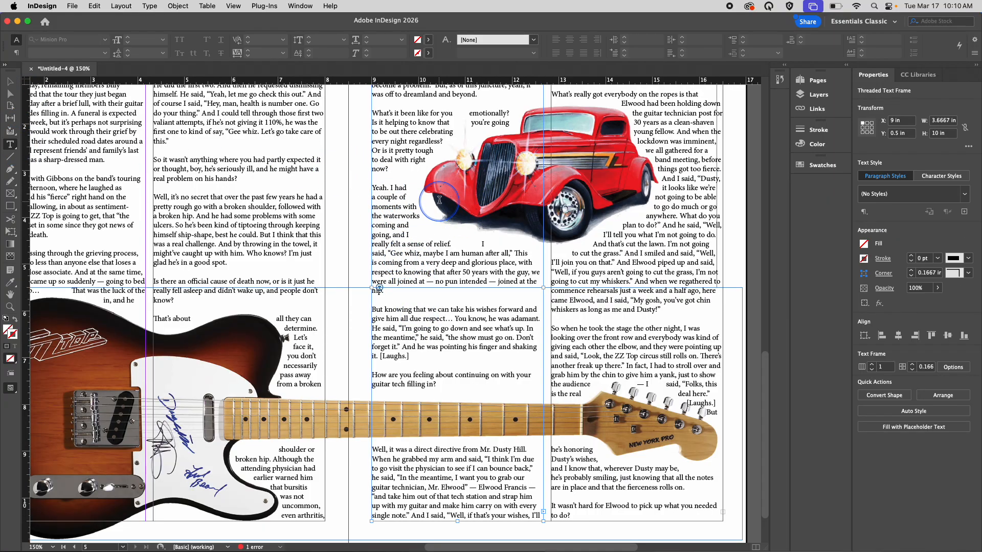
{"action": "scroll", "coordinate": [440, 200], "scroll_direction": "up", "scroll_amount": 5}
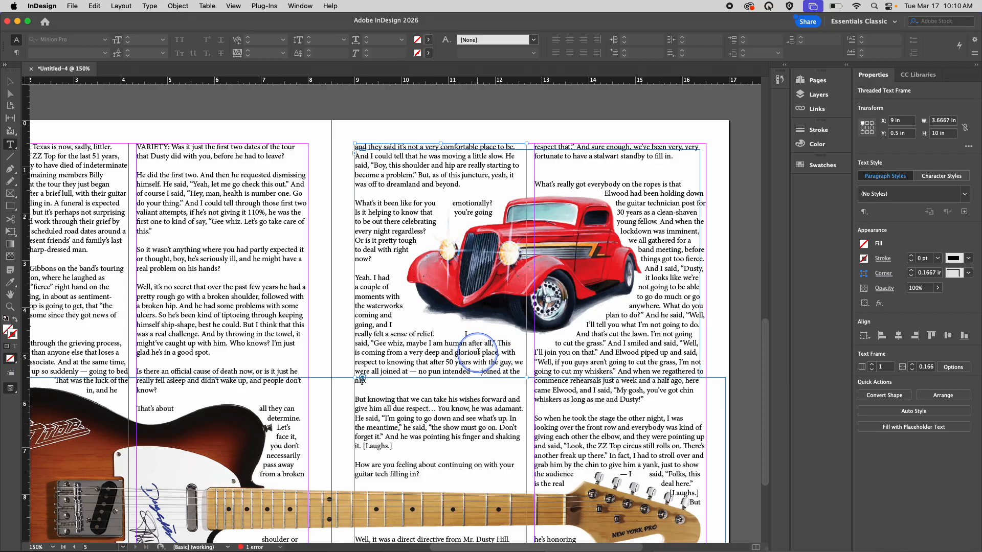
{"action": "left_click", "coordinate": [480, 352]}
{"action": "left_click_drag", "start_coordinate": [483, 352], "coordinate": [441, 352]}
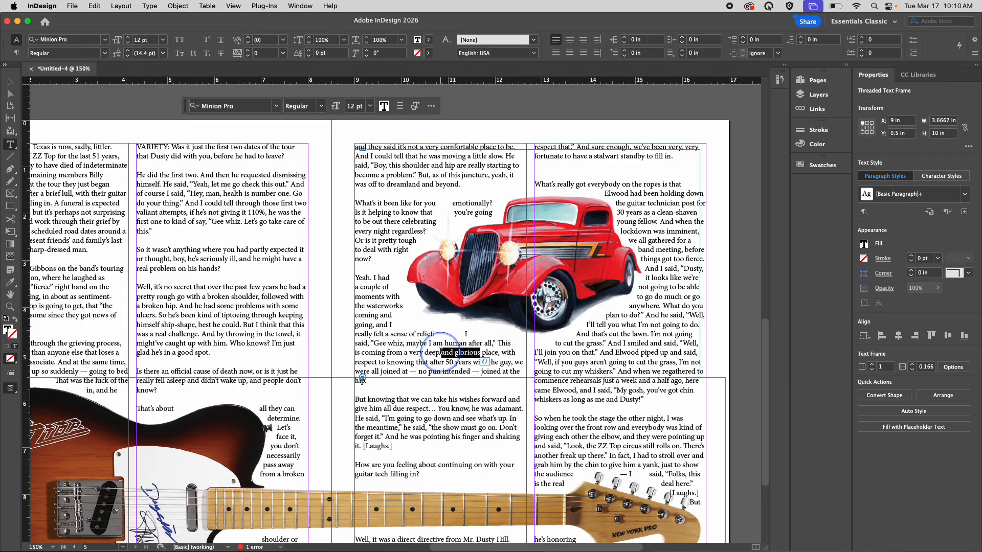
{"action": "key", "text": "BackSpace"}
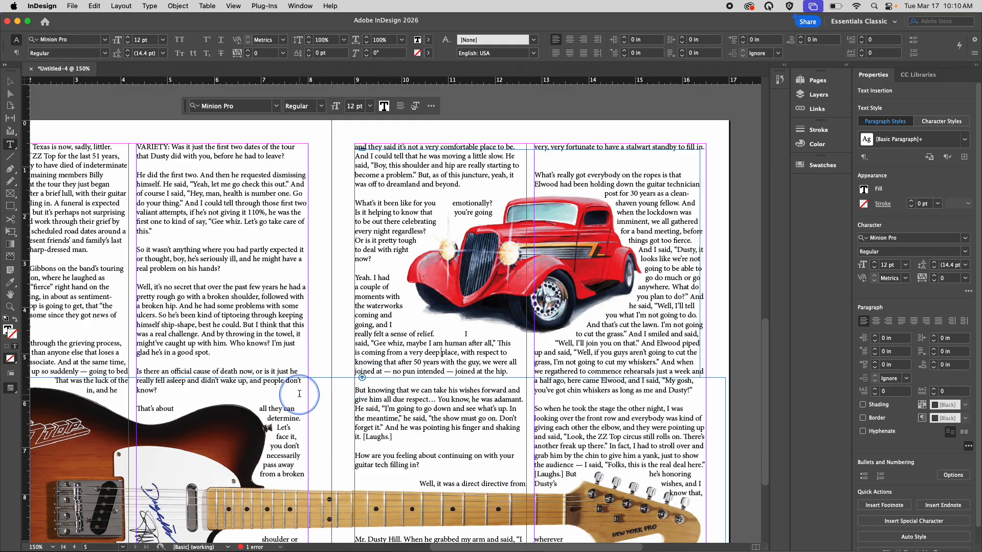
Step: Delete the extra blank line near the fourth column's start and the sentence beginning "And sure enough, we've been very, very fortunate"
{"action": "scroll", "coordinate": [477, 266], "scroll_direction": "down", "scroll_amount": 1}
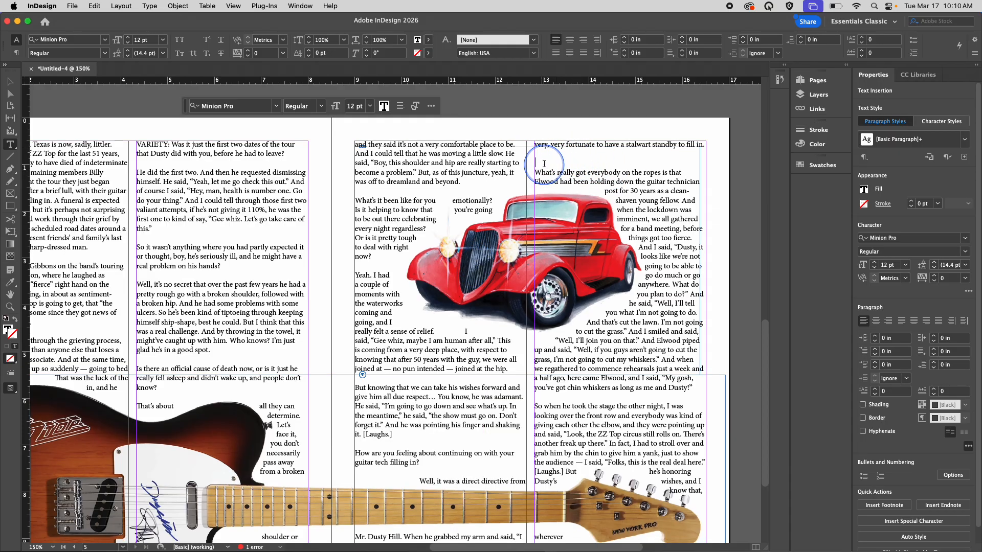
{"action": "key", "text": "BackSpace"}
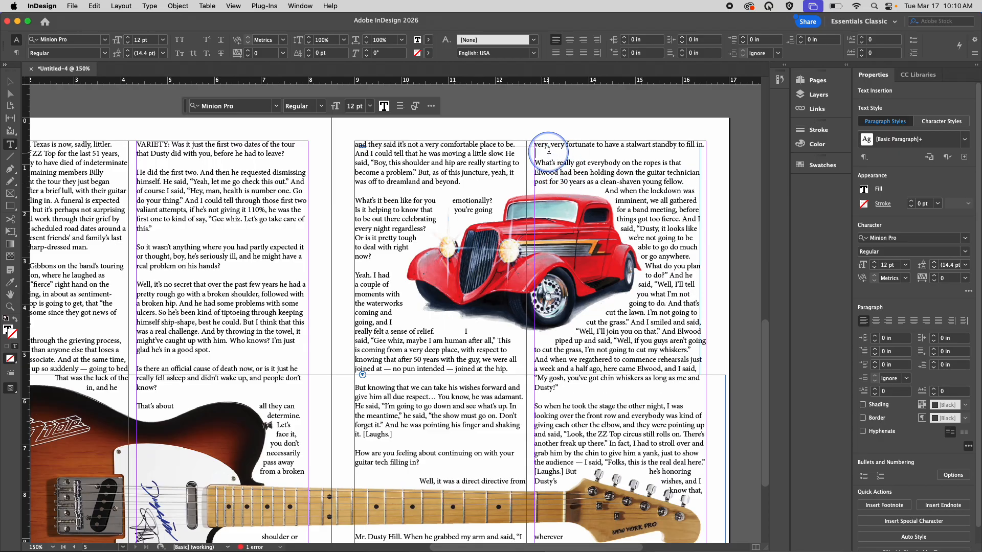
{"action": "scroll", "coordinate": [495, 275], "scroll_direction": "down", "scroll_amount": 2}
{"action": "scroll", "coordinate": [495, 276], "scroll_direction": "down", "scroll_amount": 6}
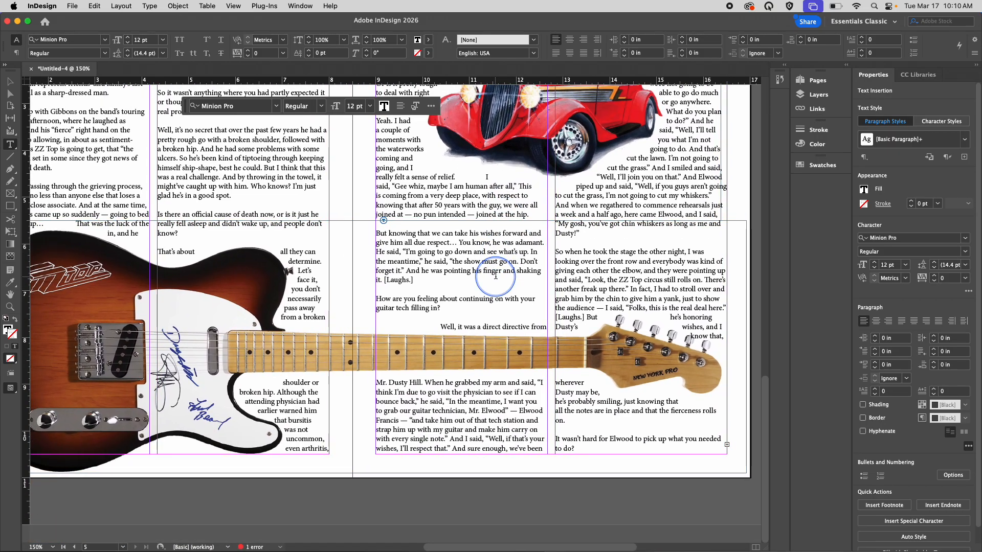
{"action": "scroll", "coordinate": [547, 221], "scroll_direction": "up", "scroll_amount": 8}
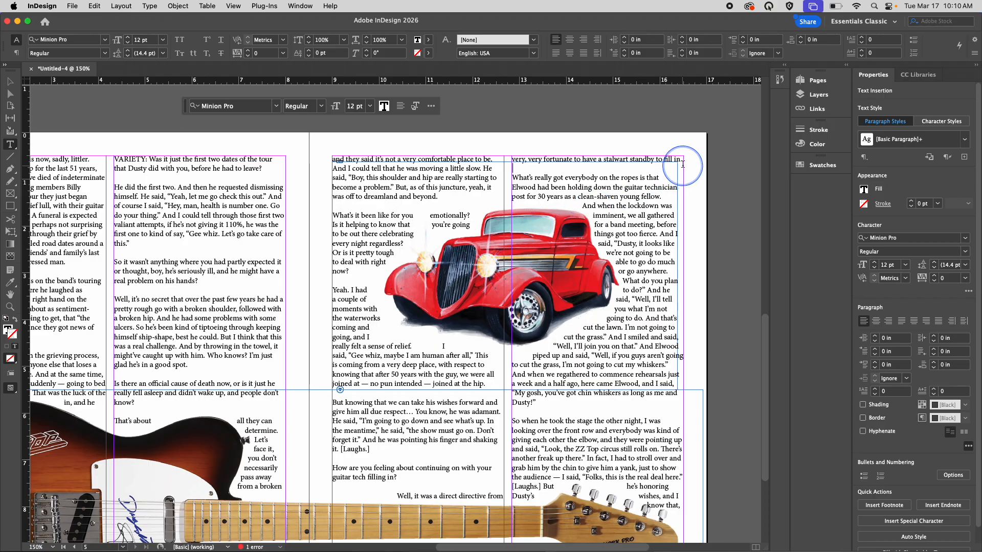
{"action": "left_click_drag", "start_coordinate": [682, 160], "coordinate": [408, 449]}
{"action": "key", "text": "BackSpace"}
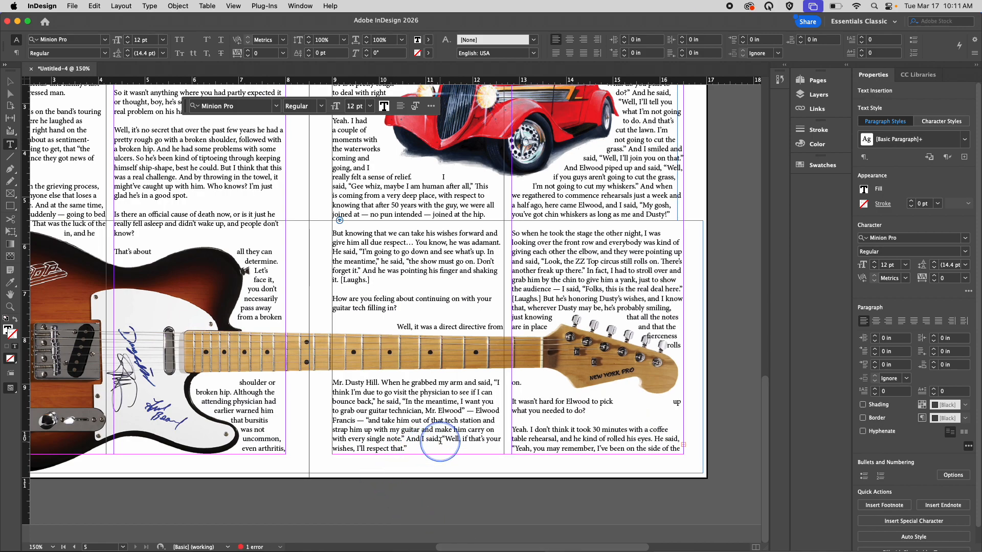
Step: Review how the column text flows and wraps around the car and guitar across the interview spread
{"action": "scroll", "coordinate": [496, 251], "scroll_direction": "up", "scroll_amount": 10}
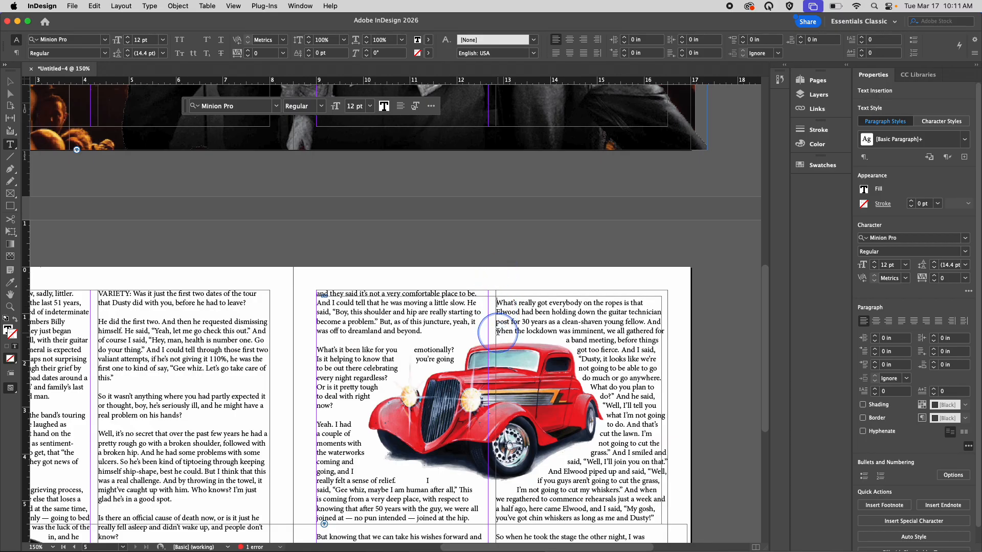
{"action": "scroll", "coordinate": [314, 376], "scroll_direction": "left", "scroll_amount": 4}
{"action": "scroll", "coordinate": [313, 376], "scroll_direction": "down", "scroll_amount": 2}
{"action": "scroll", "coordinate": [315, 381], "scroll_direction": "left", "scroll_amount": 5}
{"action": "scroll", "coordinate": [314, 381], "scroll_direction": "down", "scroll_amount": 1}
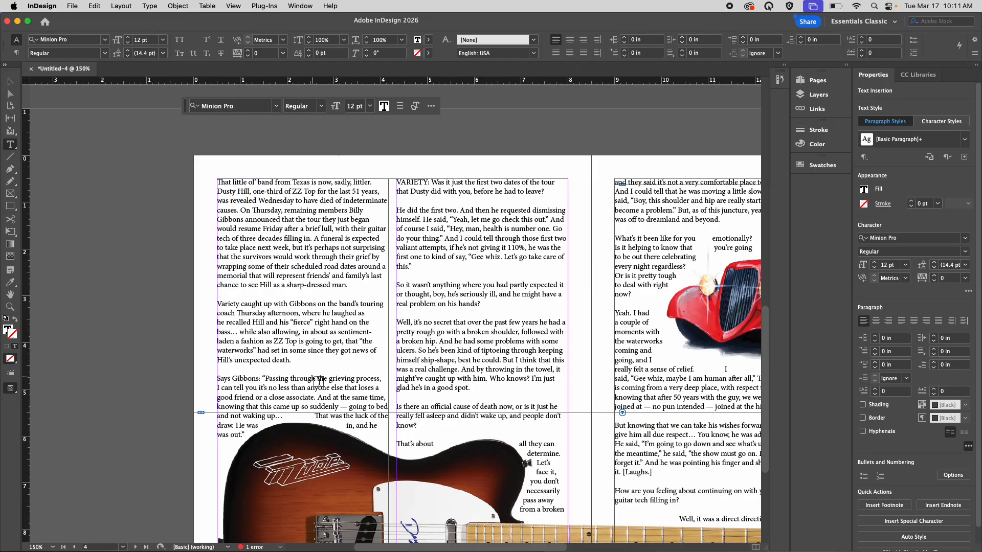
{"action": "scroll", "coordinate": [318, 381], "scroll_direction": "down", "scroll_amount": 8}
{"action": "scroll", "coordinate": [318, 381], "scroll_direction": "left", "scroll_amount": 1}
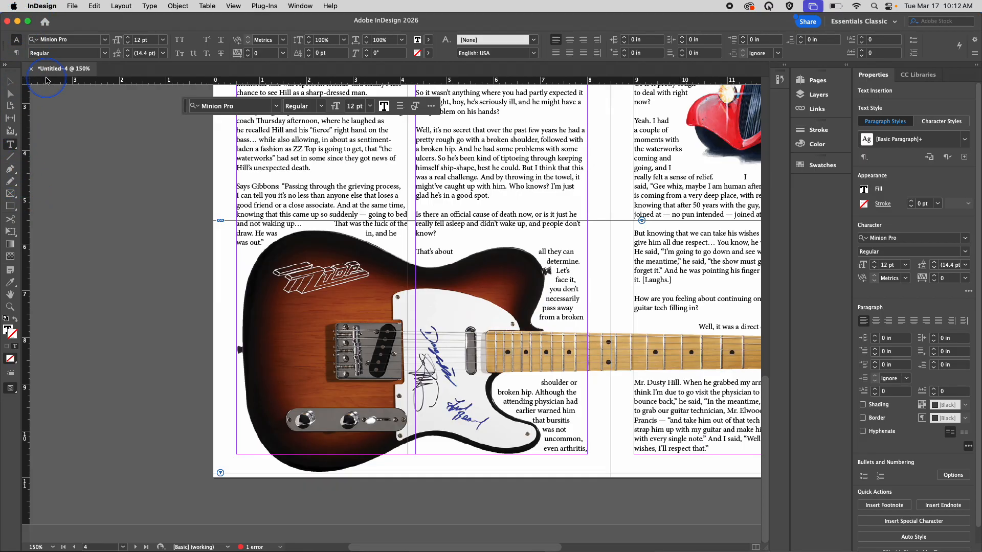
Step: Save the document as Untitled-4.indd in the STR 251 folder in InDesign 2026 format
{"action": "key", "text": "super+s"}
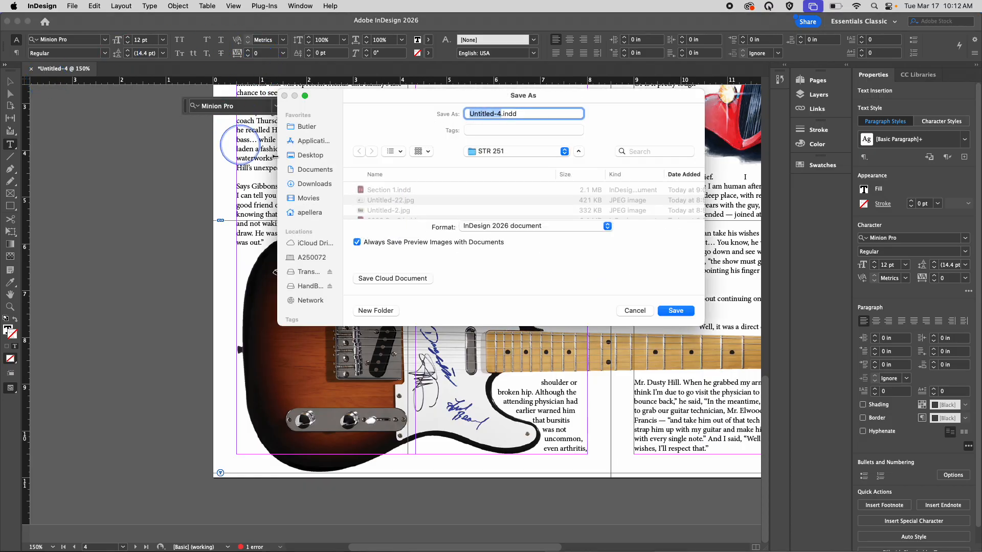
{"action": "left_click", "coordinate": [675, 310]}
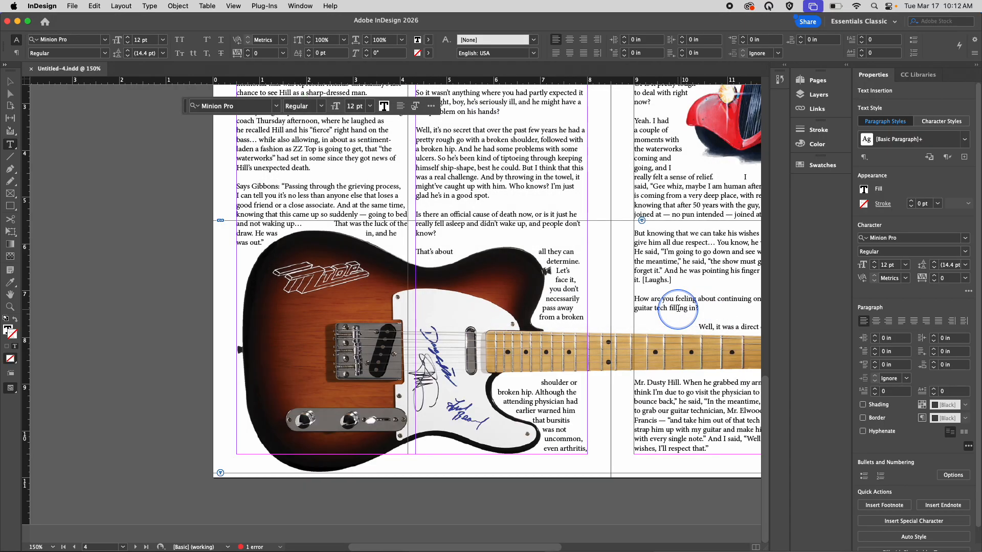